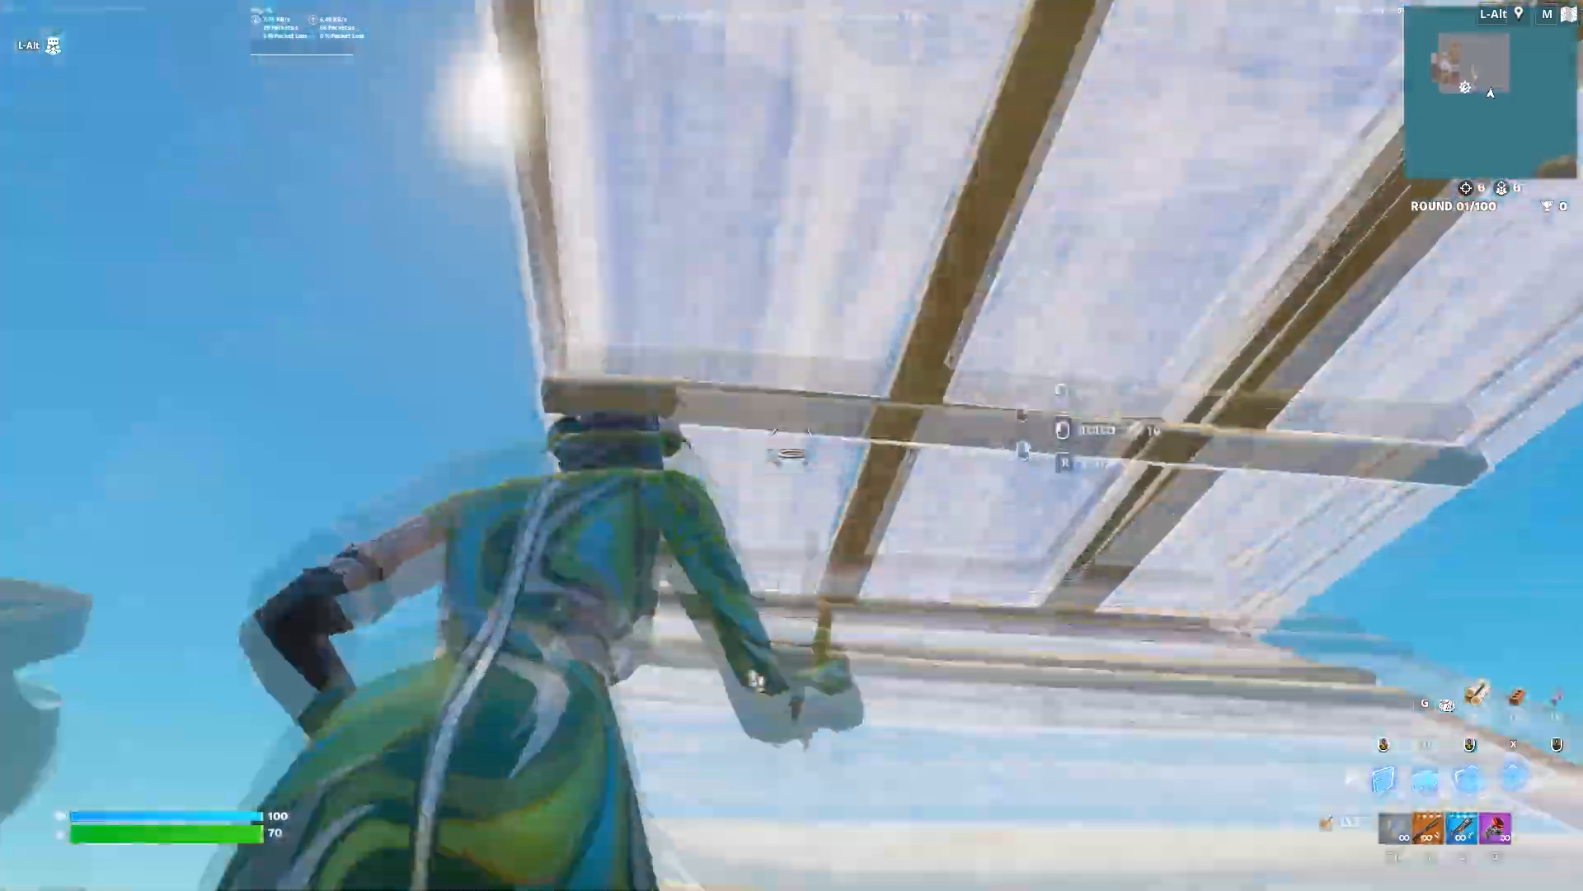
key(x)
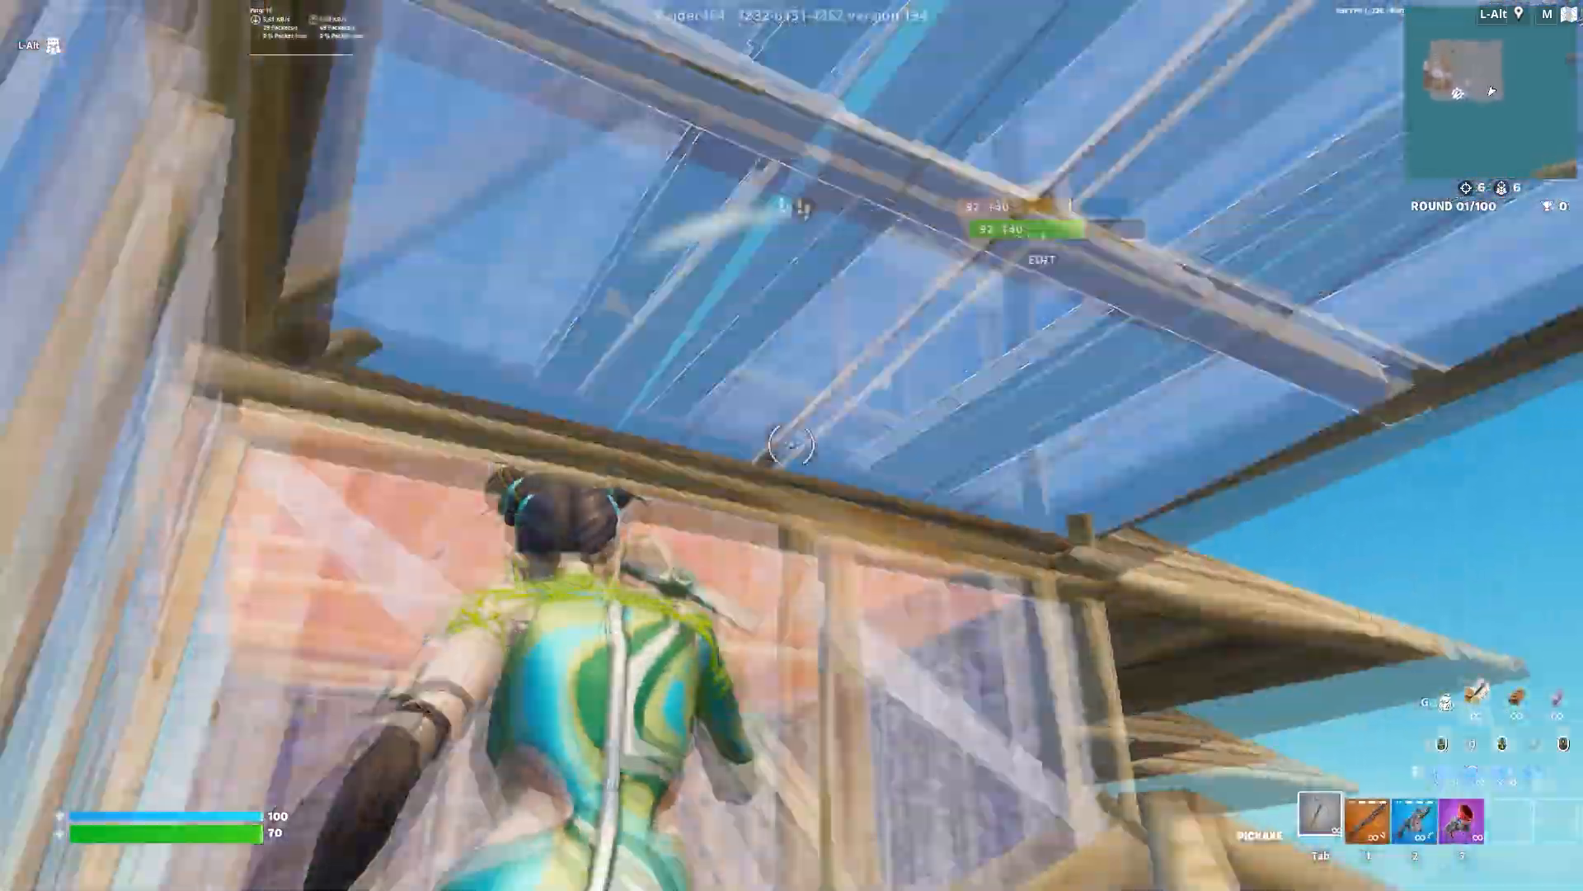
key(q)
click(792, 446)
key(x)
key(1)
key(q)
click(792, 445)
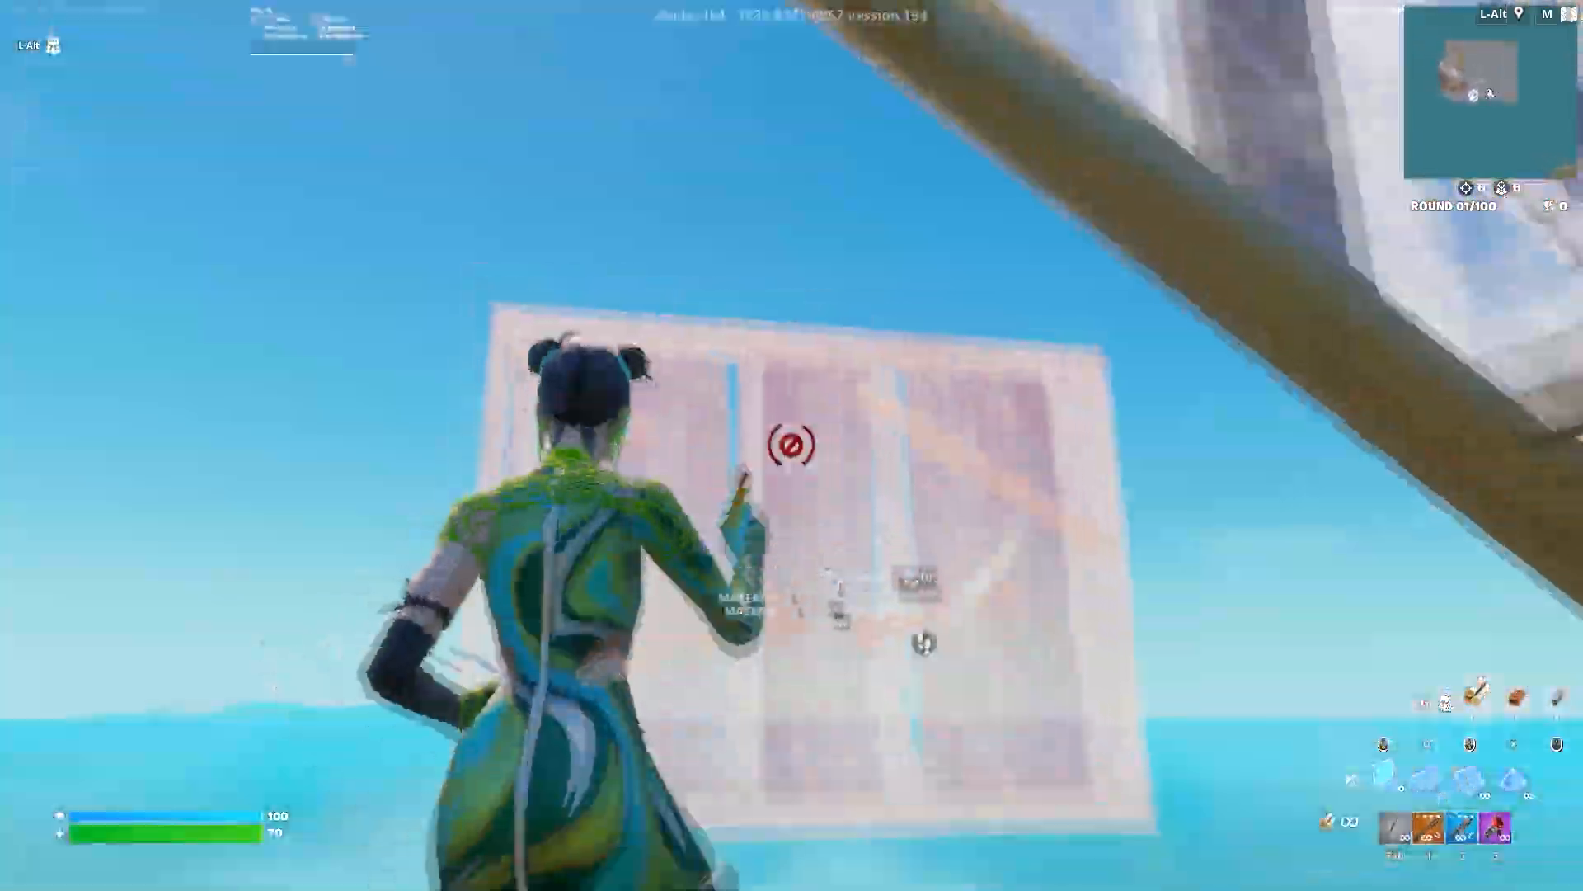
key(x)
click(792, 446)
key(1)
key(q)
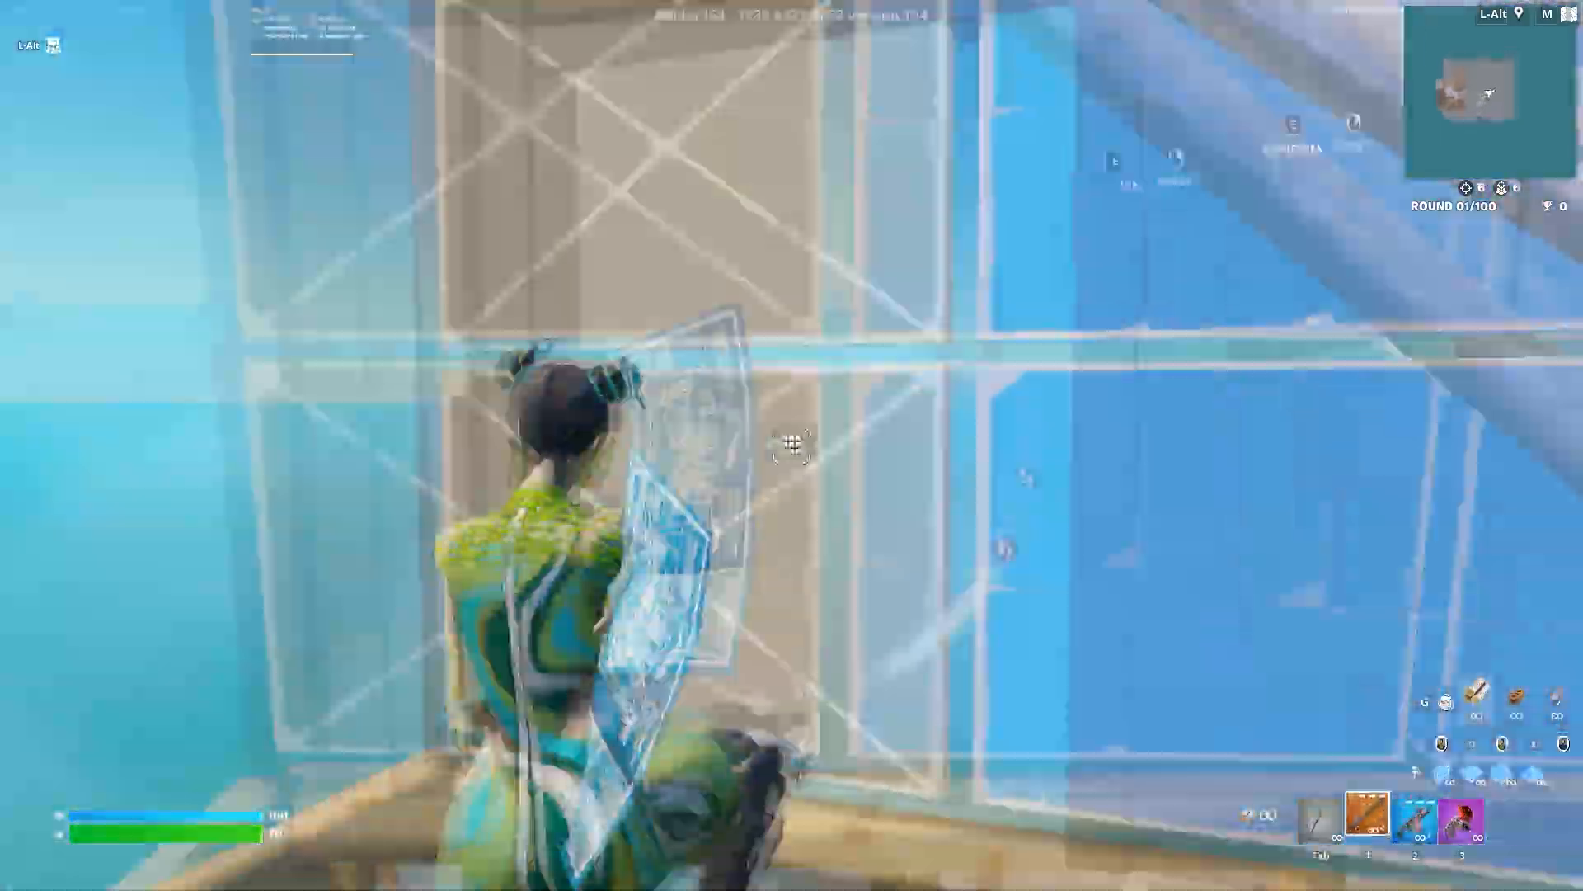
click(791, 446)
key(1)
key(q)
click(792, 446)
key(1)
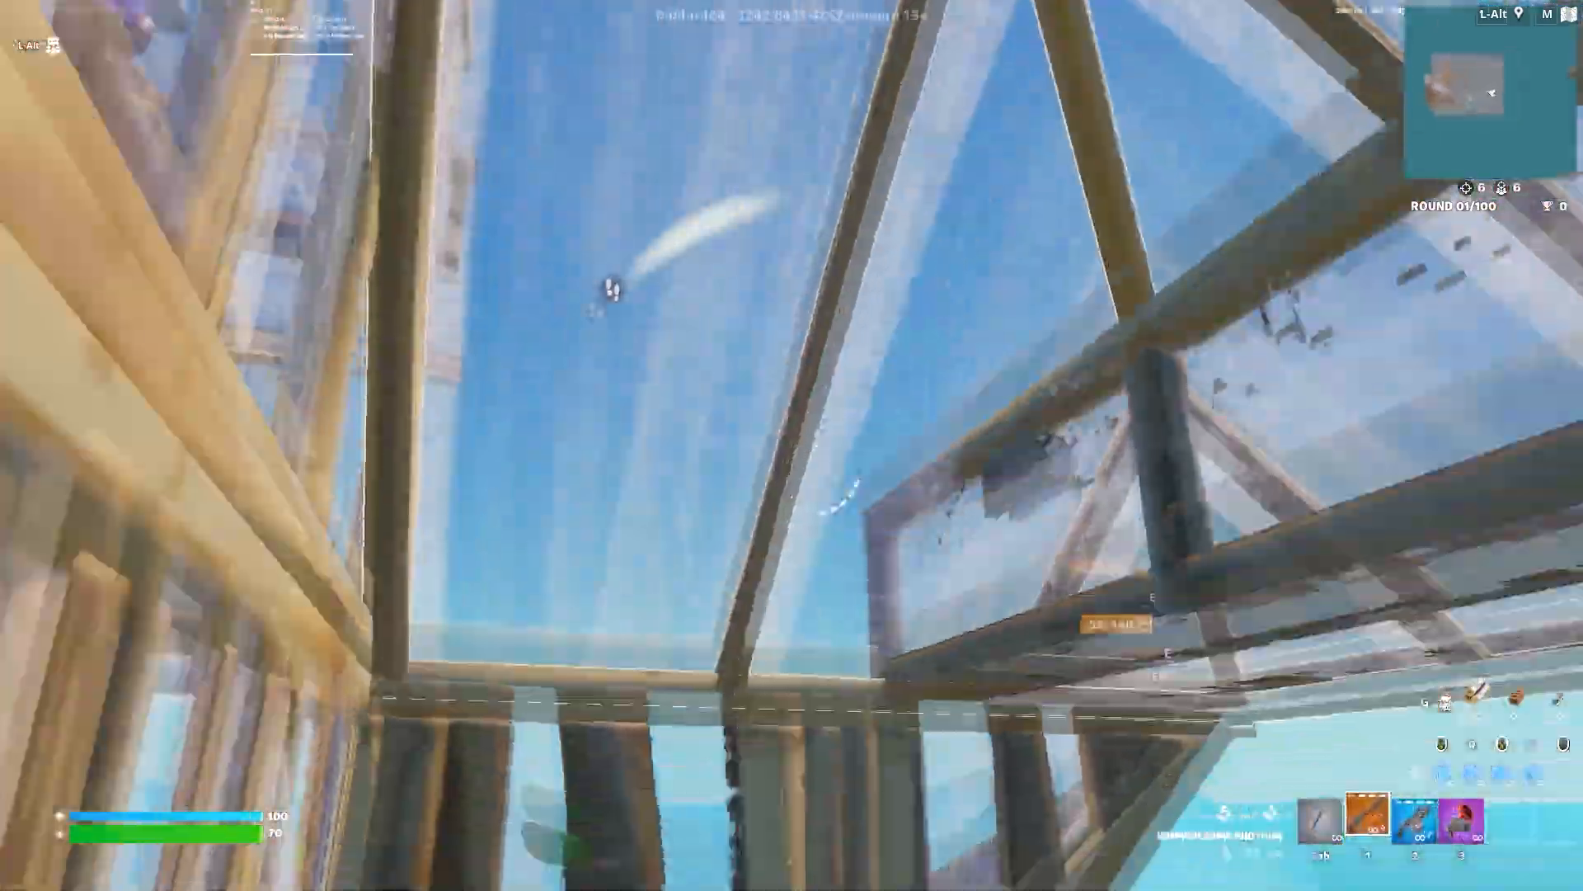
key(e)
key(e)
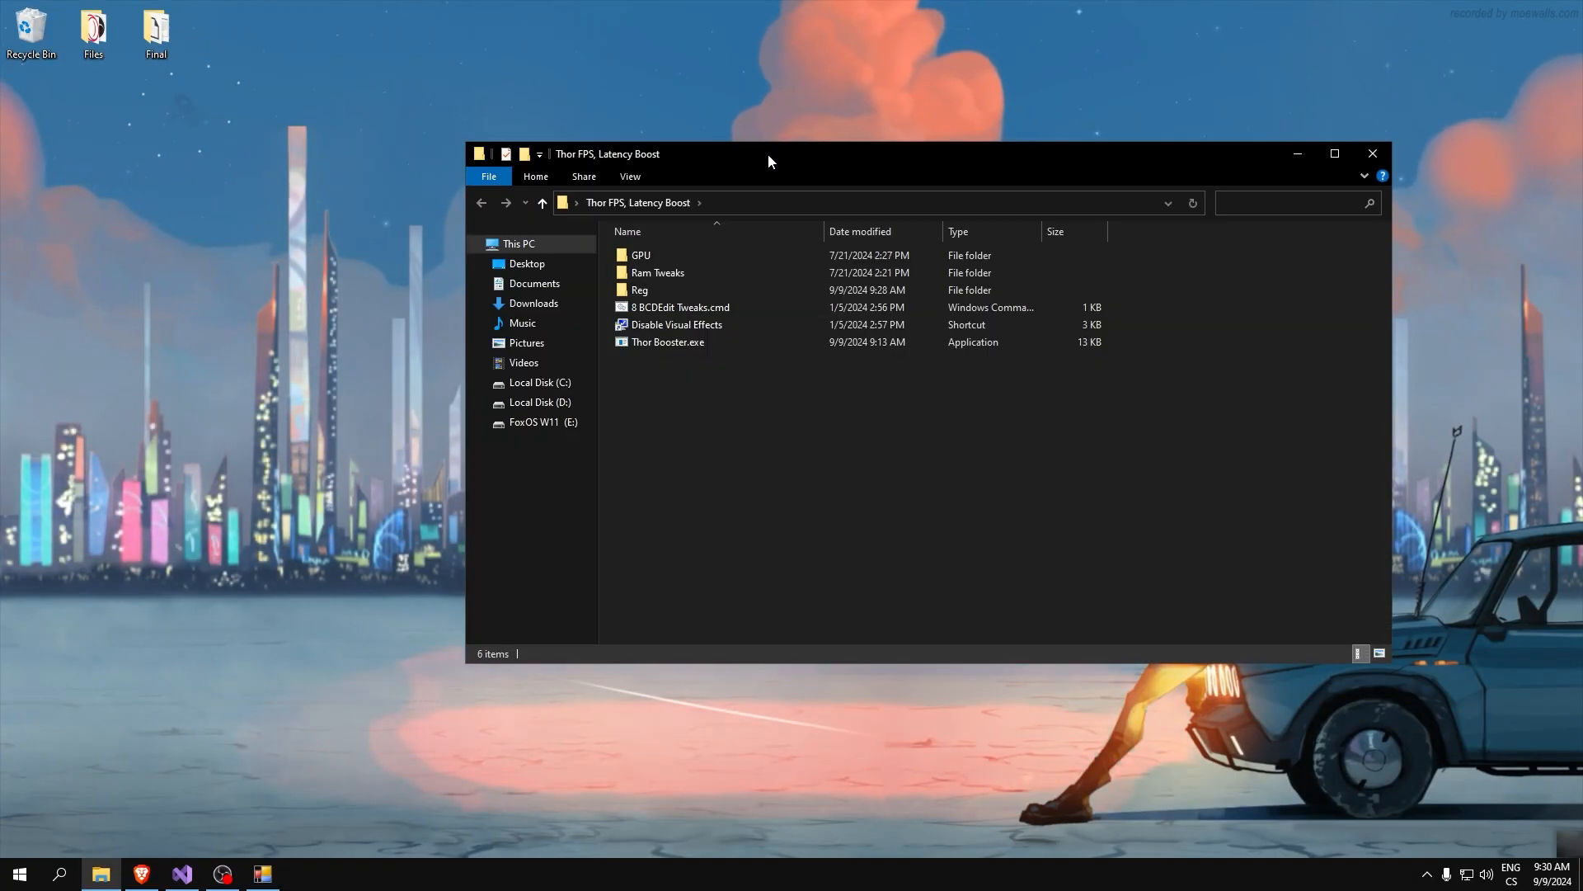
drag(769, 154, 778, 198)
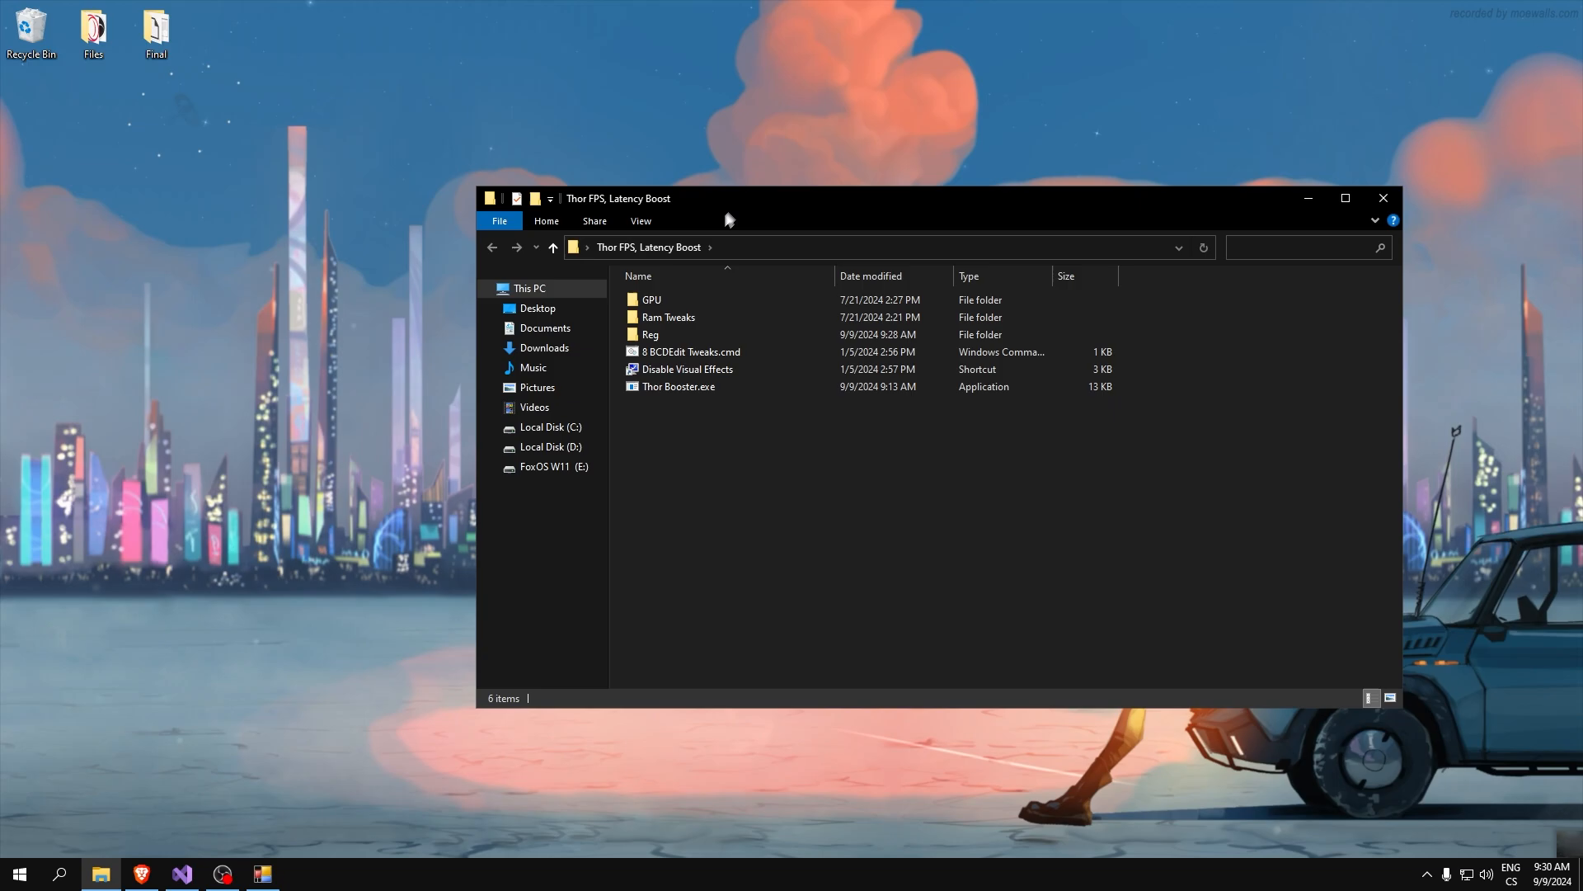
click(636, 305)
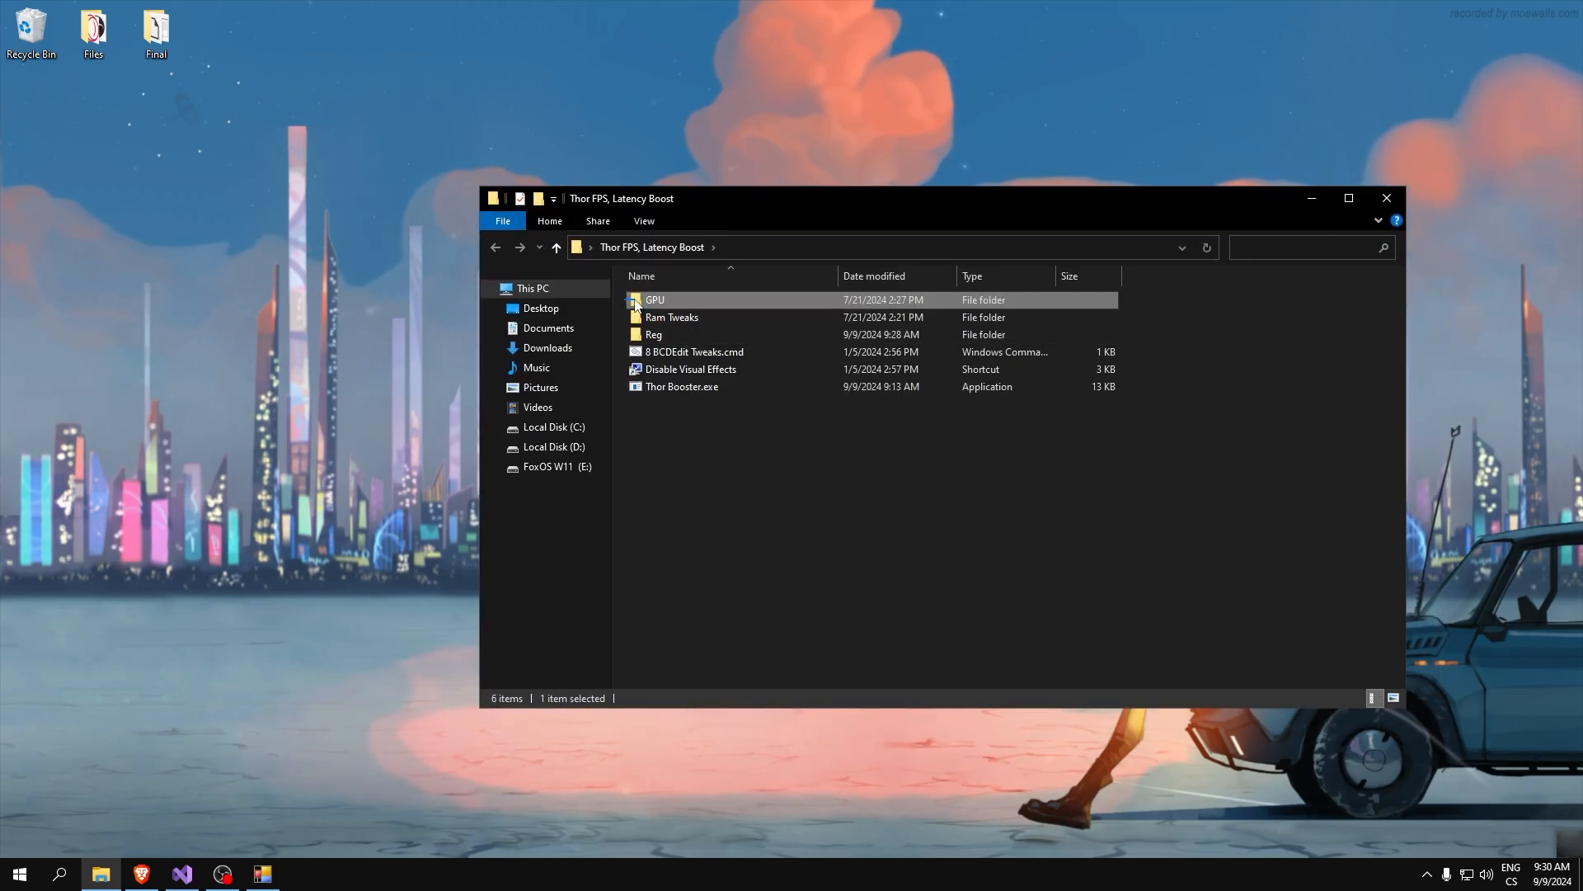
click(651, 352)
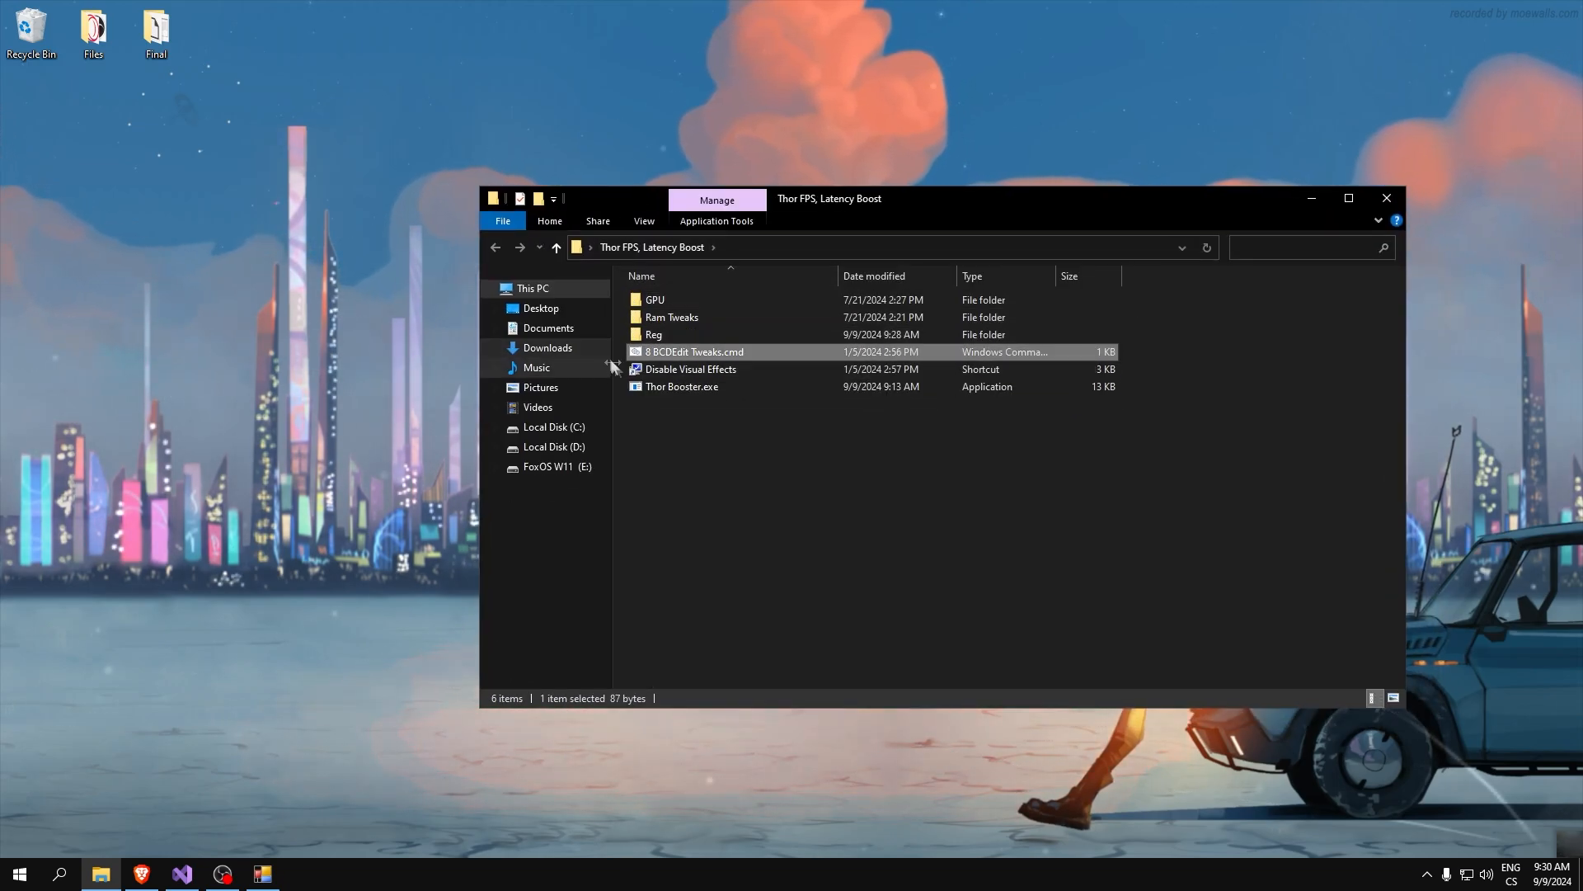
click(666, 371)
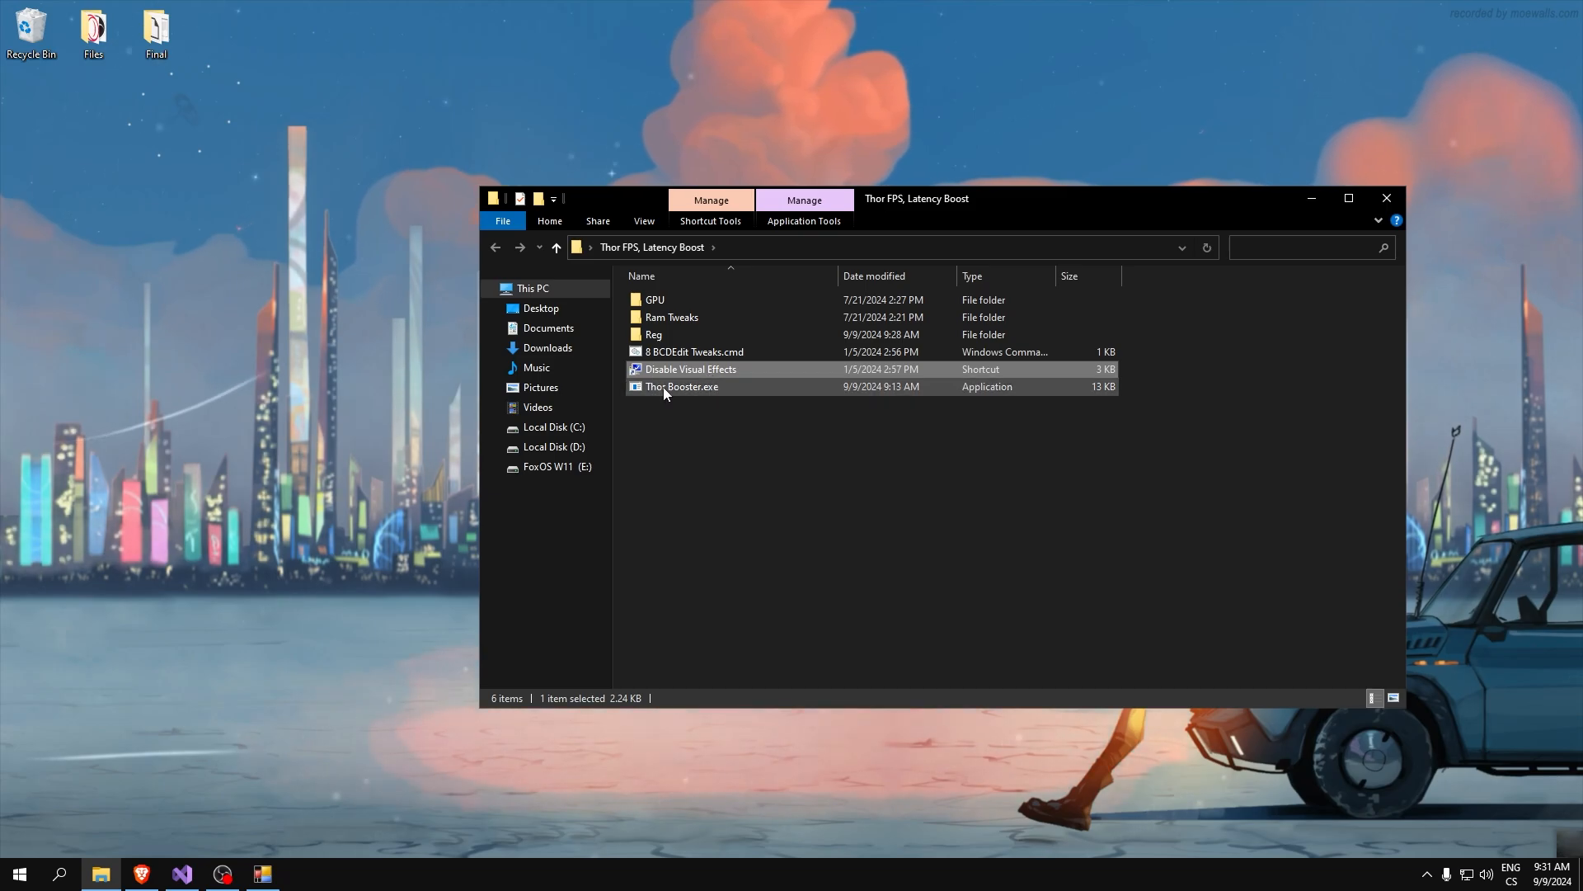
click(692, 388)
click(680, 409)
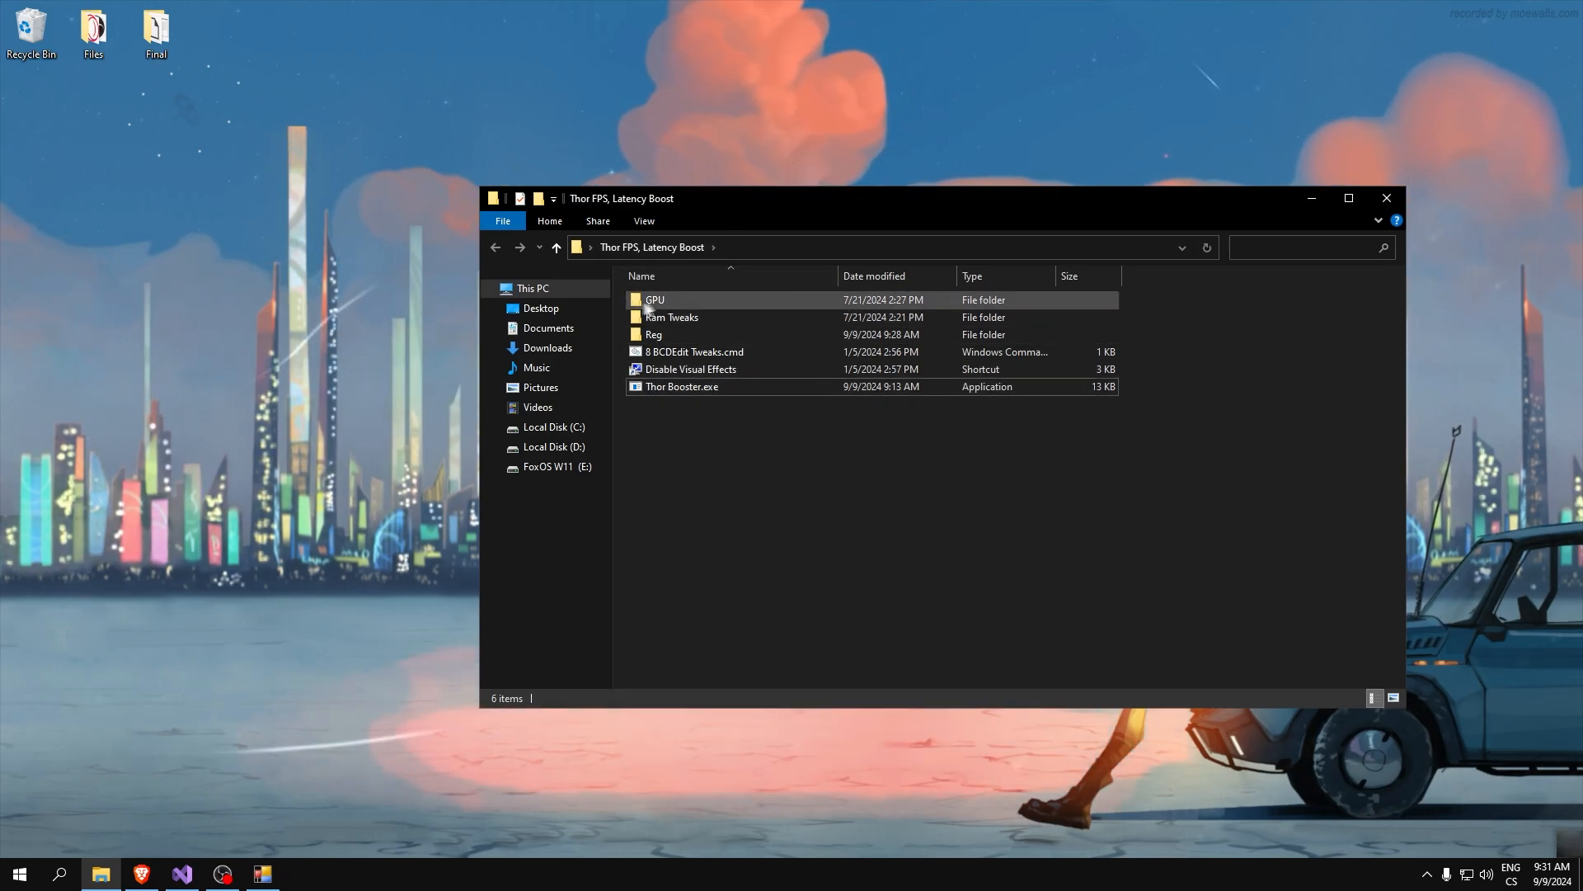
Import Optimize Nvidia Drivers.reg from the GPU folder into the registry.
double_click(658, 300)
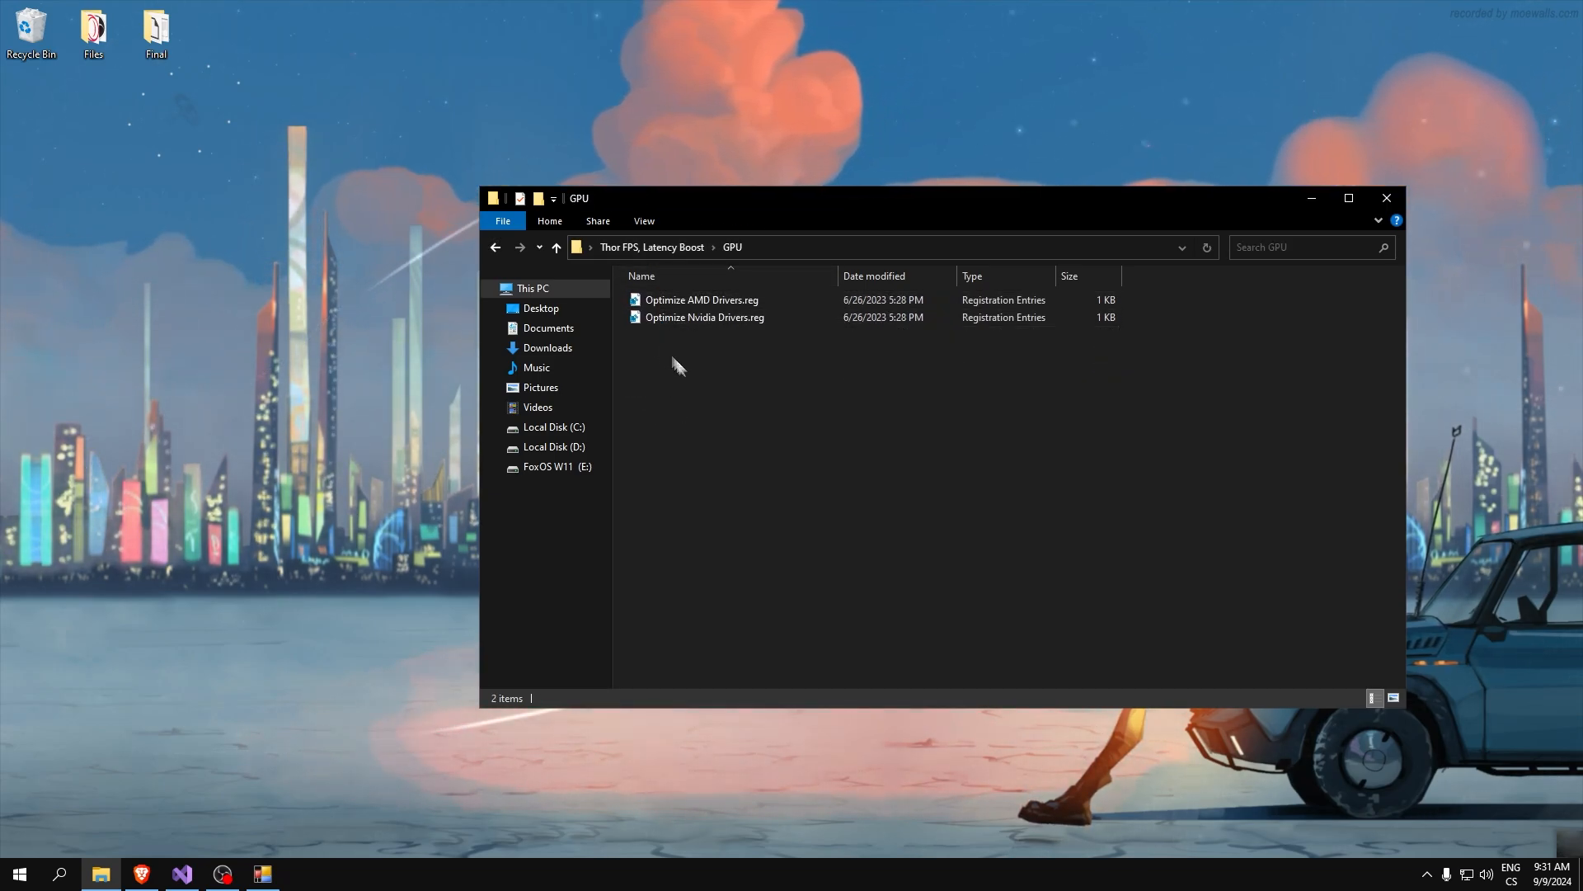
mouse_move(676, 359)
mouse_down()
mouse_move(671, 286)
mouse_move(694, 298)
mouse_move(703, 348)
mouse_up()
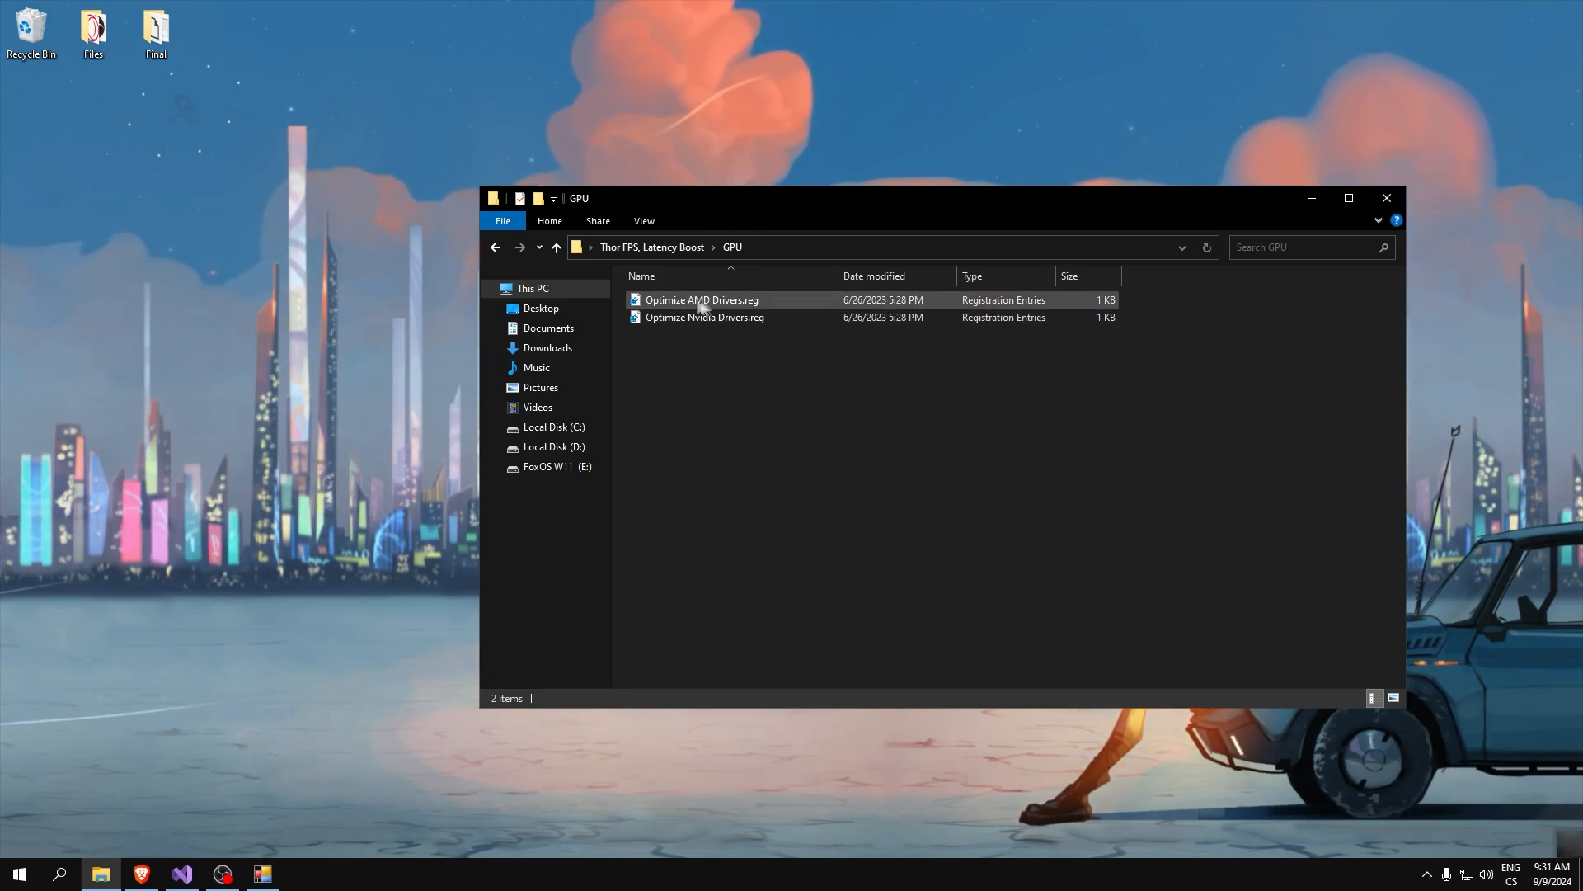
double_click(659, 316)
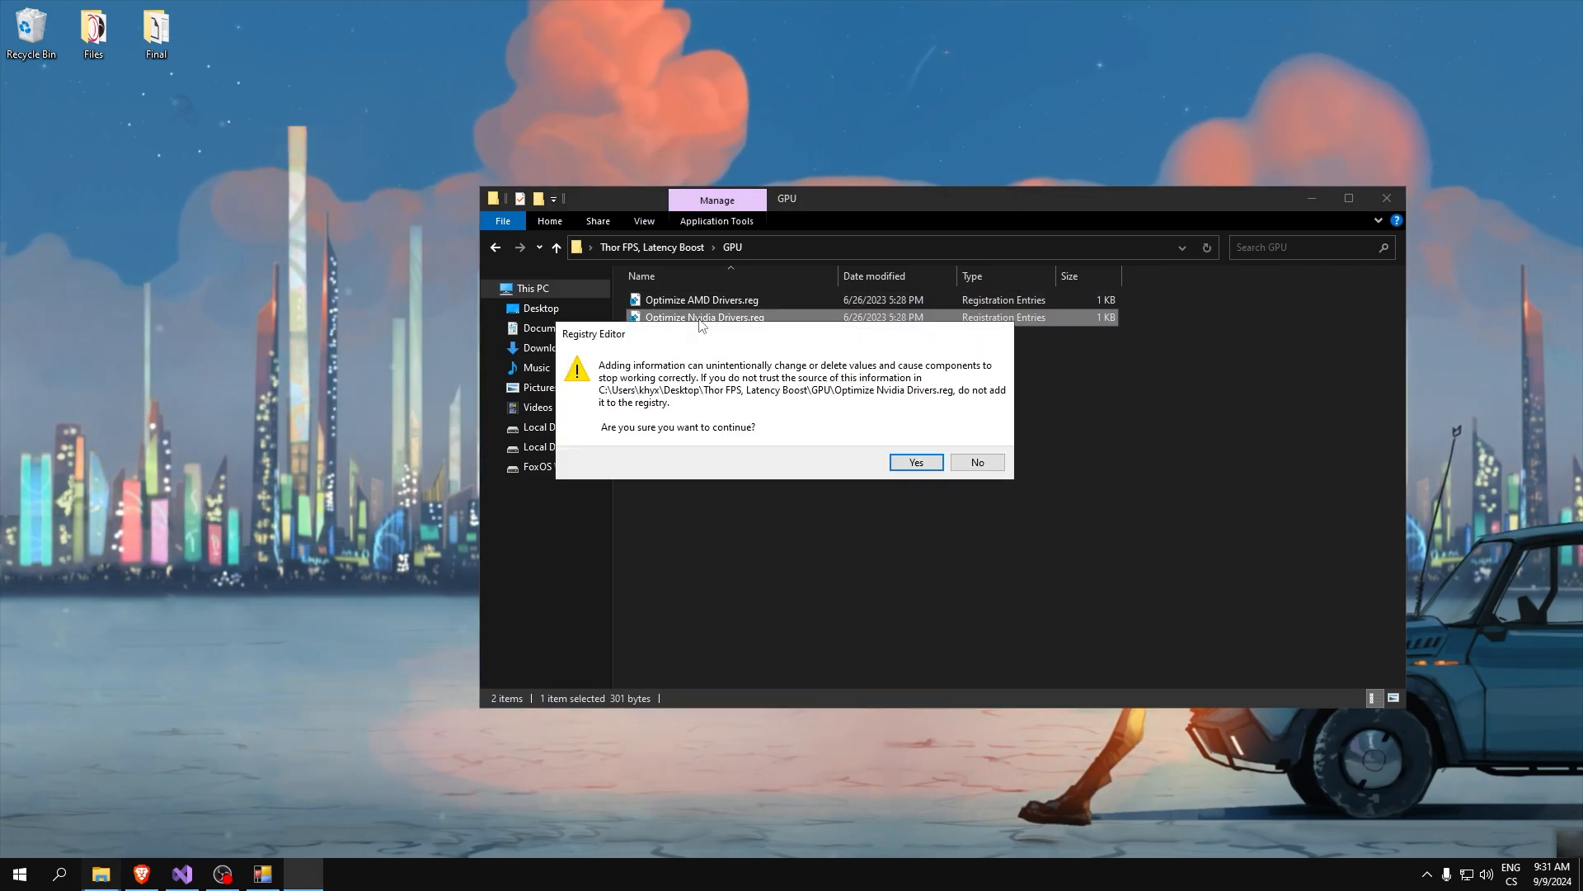
click(915, 459)
click(979, 439)
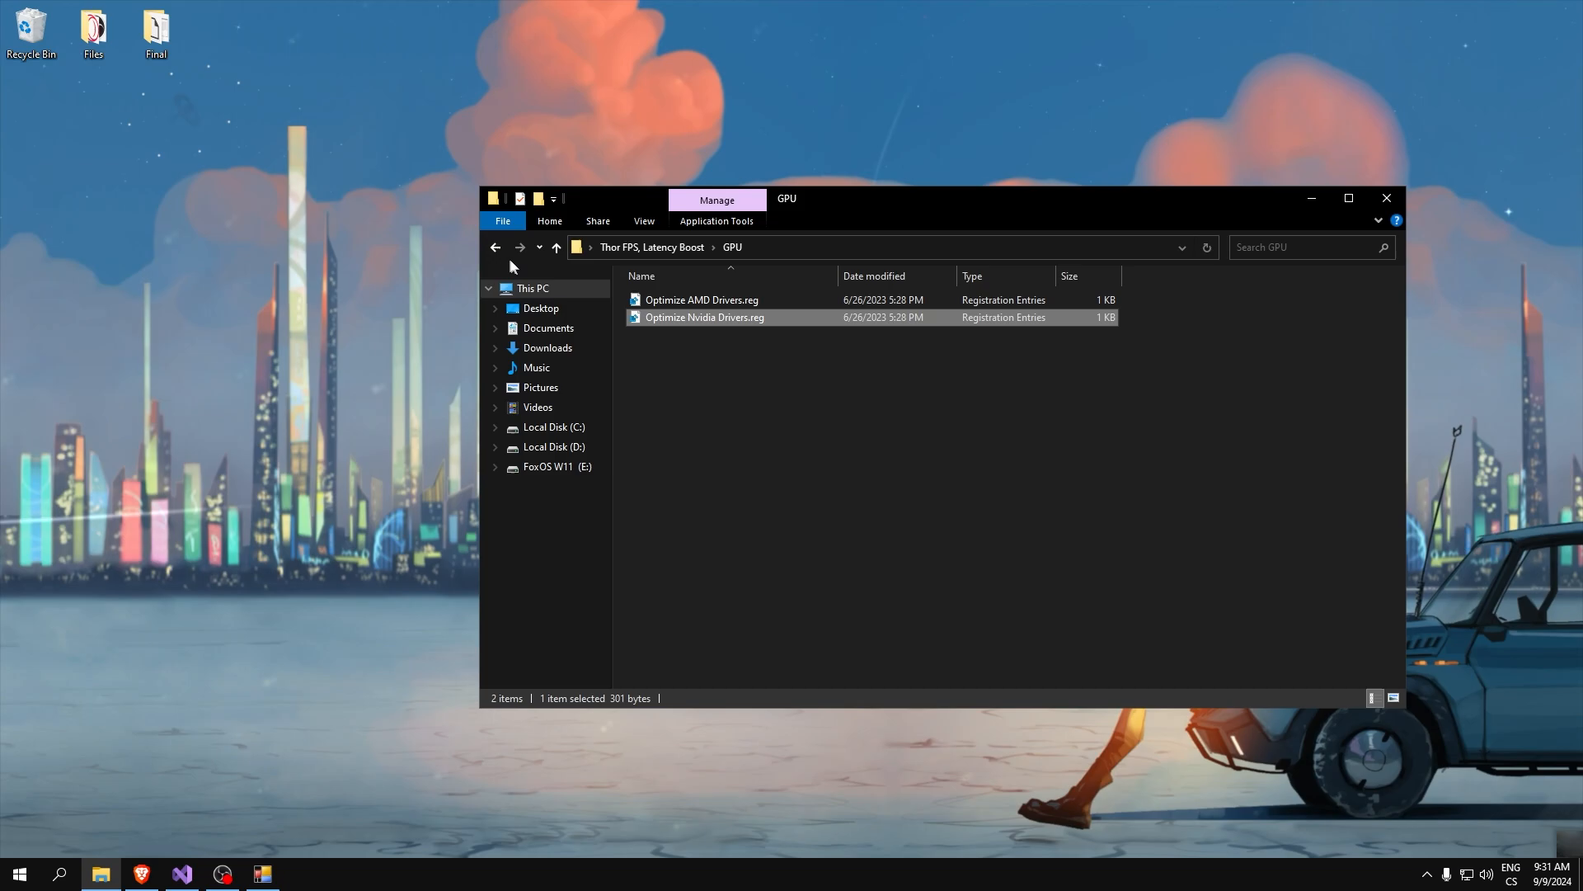
Go back to the Thor FPS, Latency Boost folder and open its Ram Tweaks folder.
click(495, 247)
double_click(669, 304)
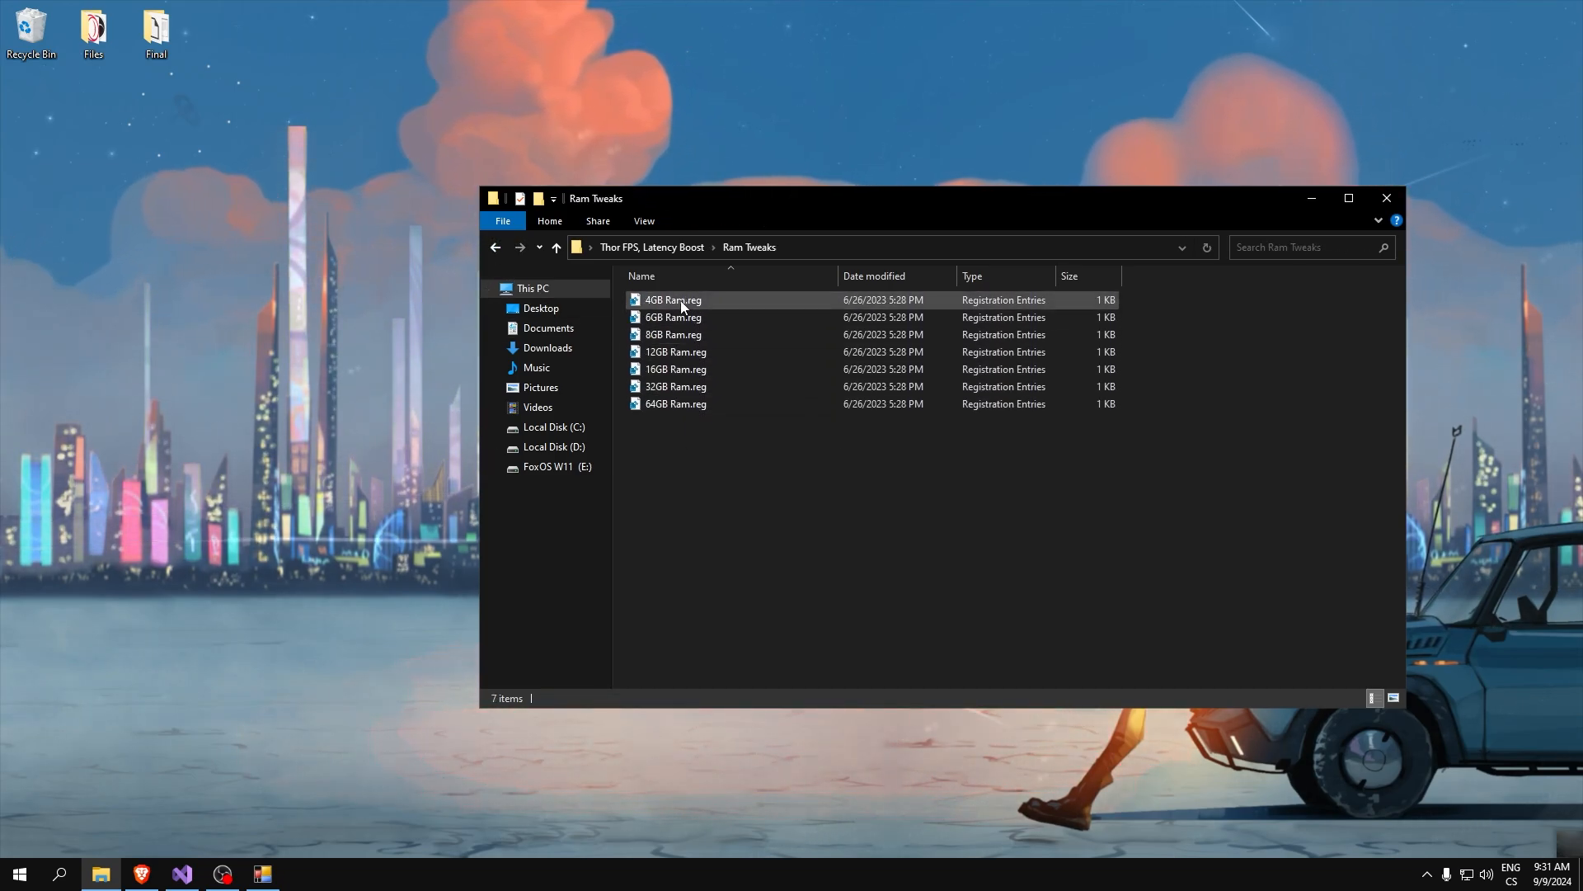
click(651, 338)
click(670, 402)
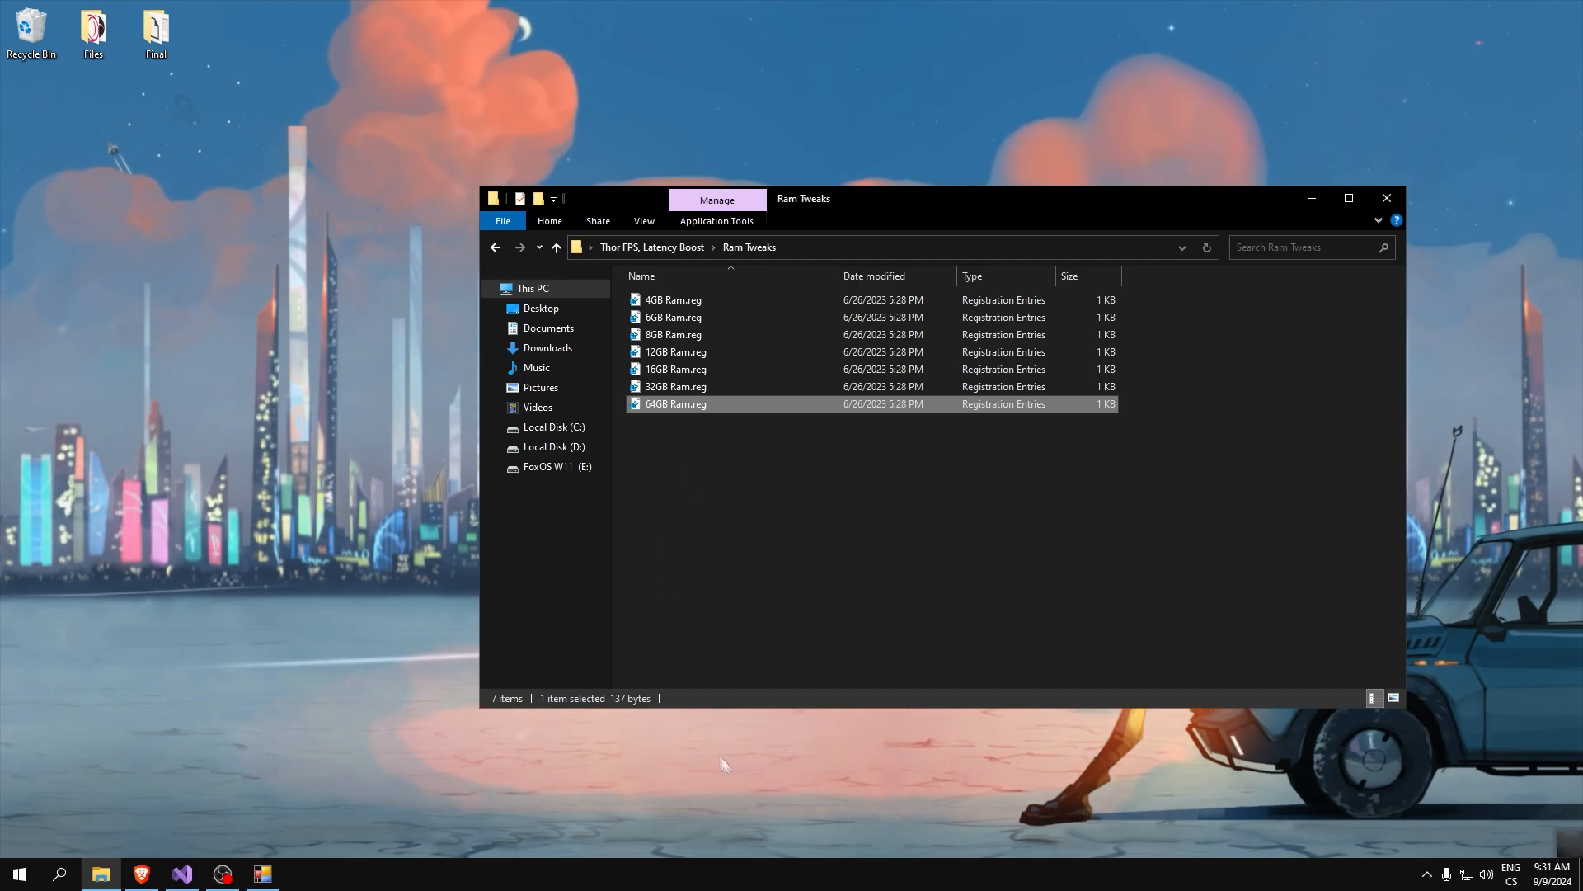
Check how much memory is installed using Task Manager's memory performance view, then close it.
right_click(731, 876)
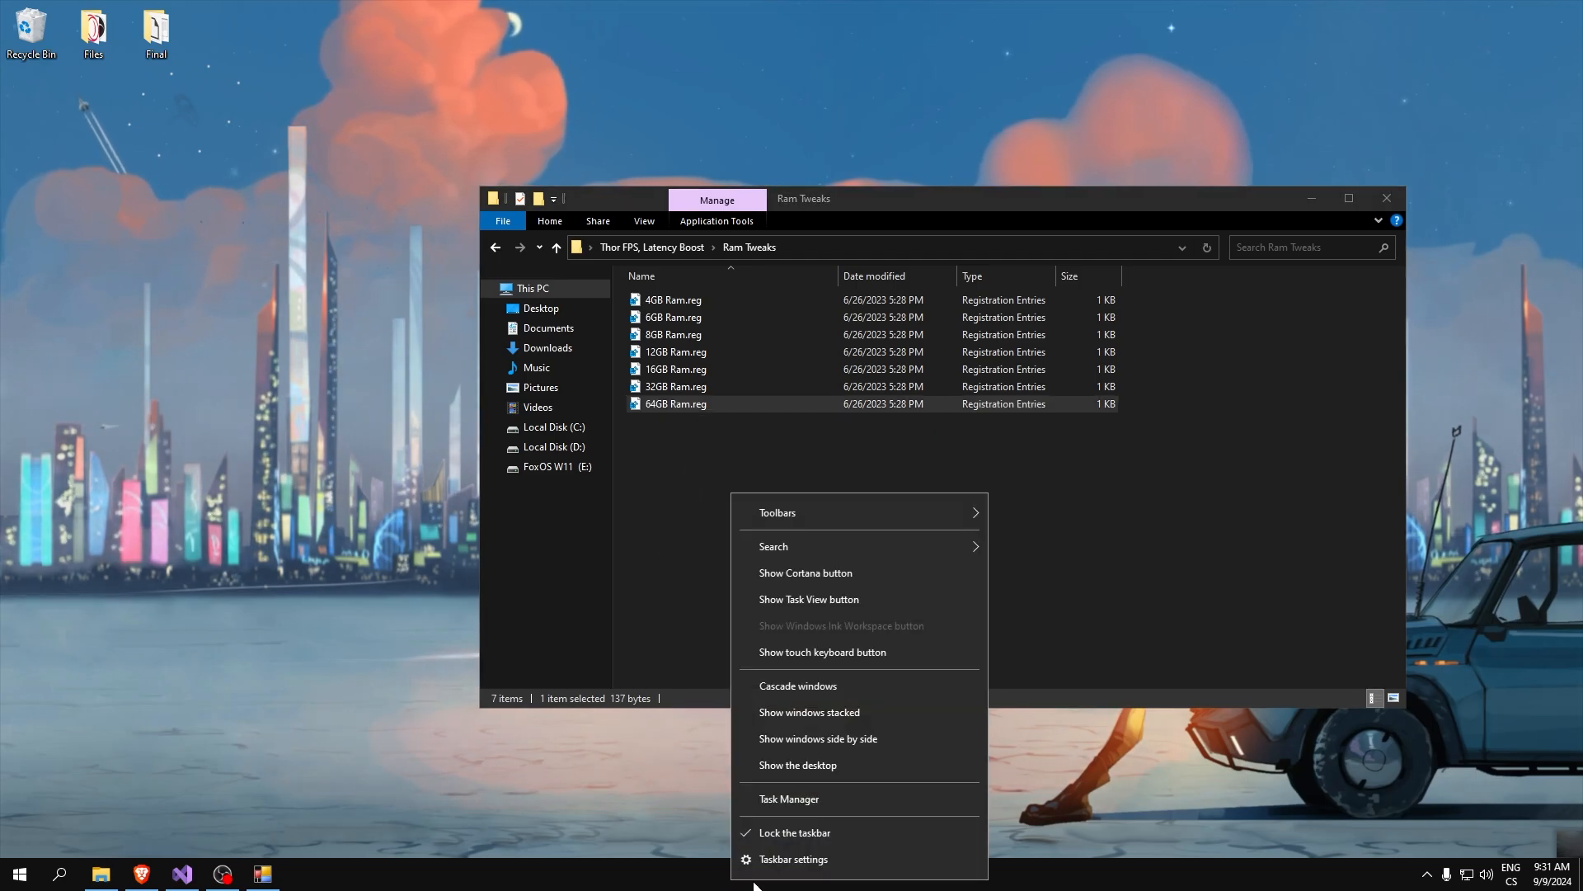
click(827, 799)
click(882, 228)
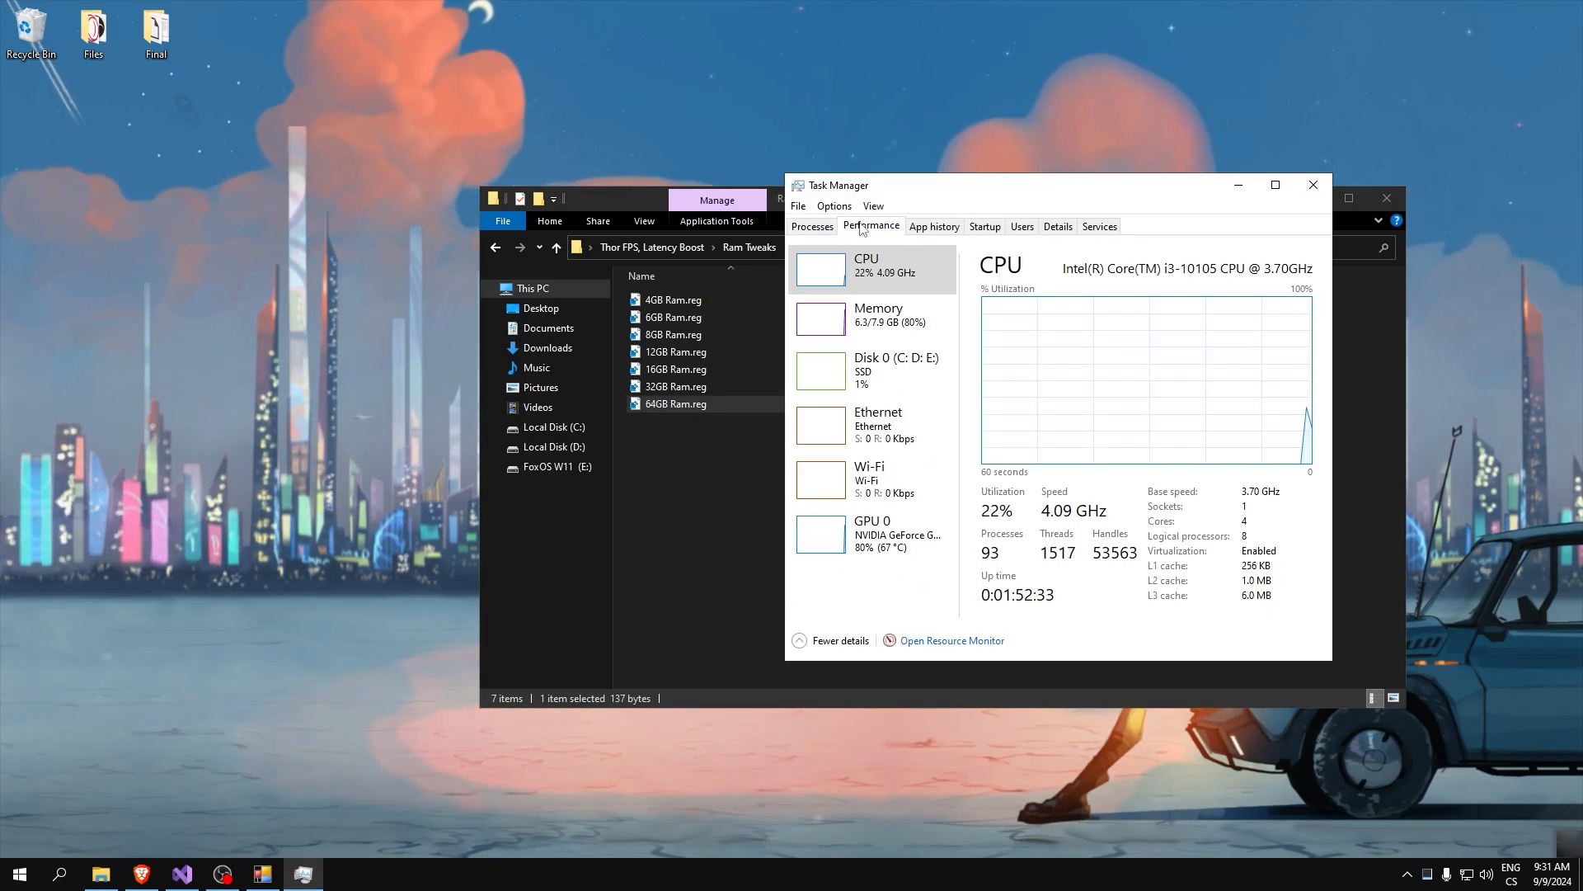
click(876, 315)
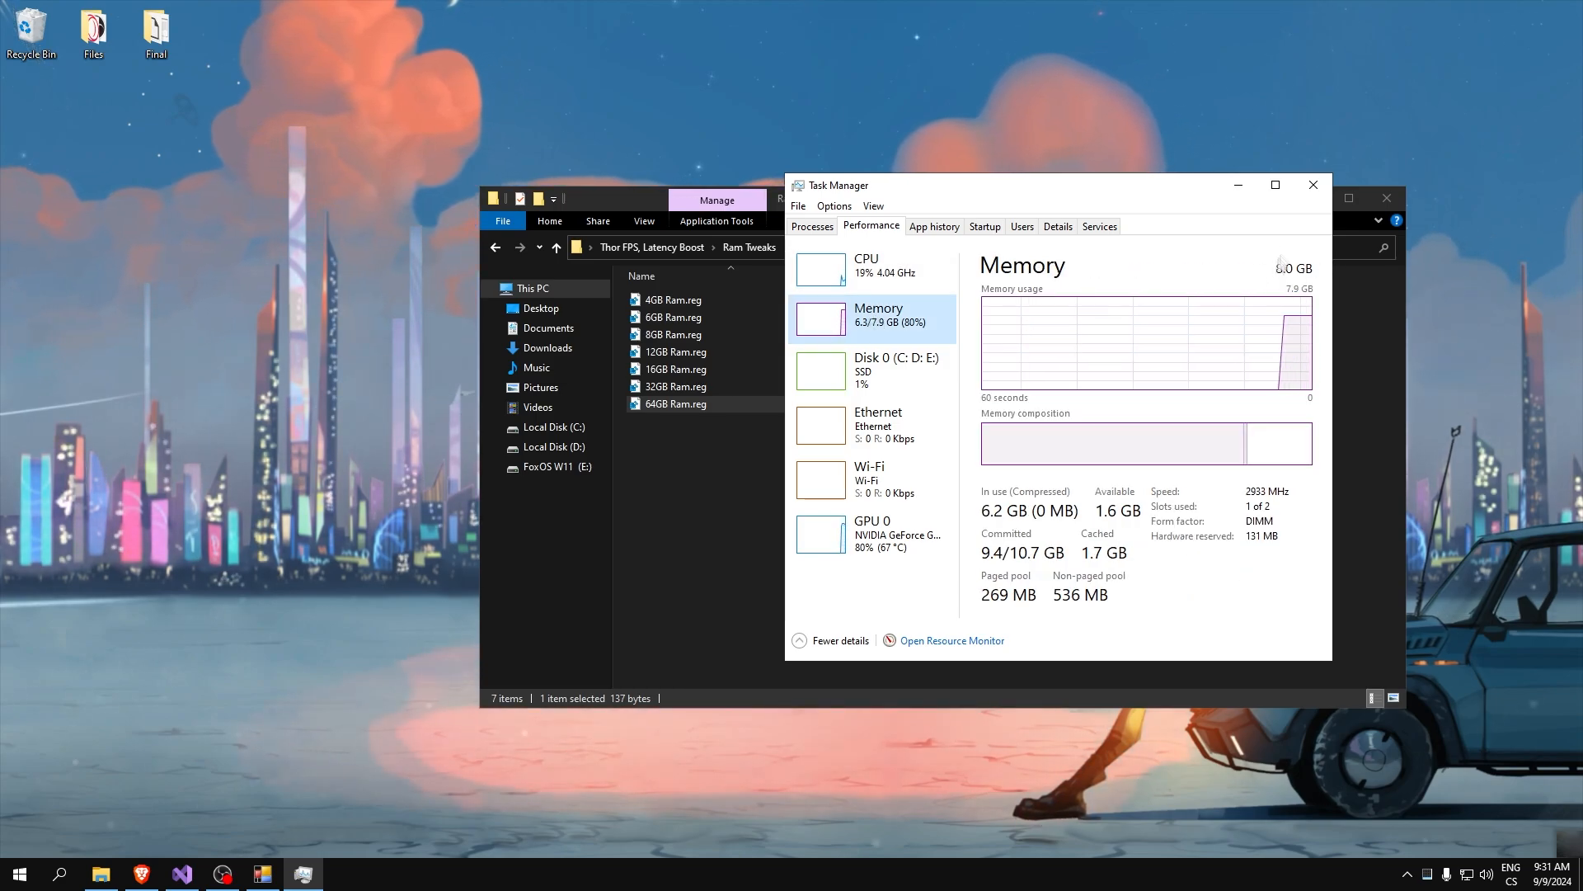
click(1314, 185)
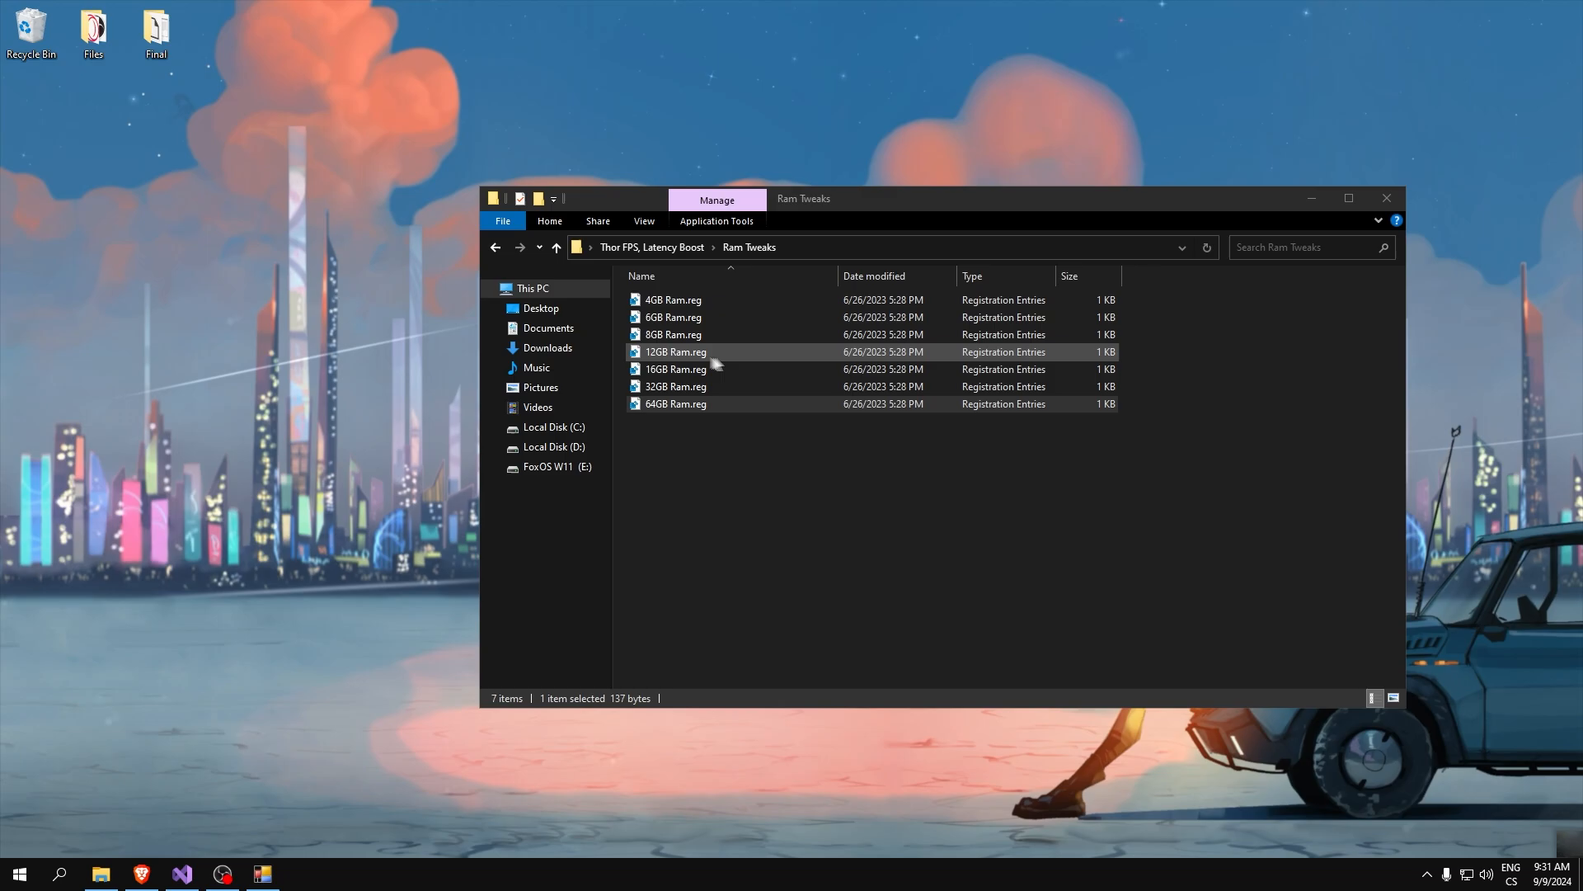
Import 8GB Ram.reg from the Ram Tweaks folder into the registry.
double_click(673, 334)
click(916, 462)
click(972, 435)
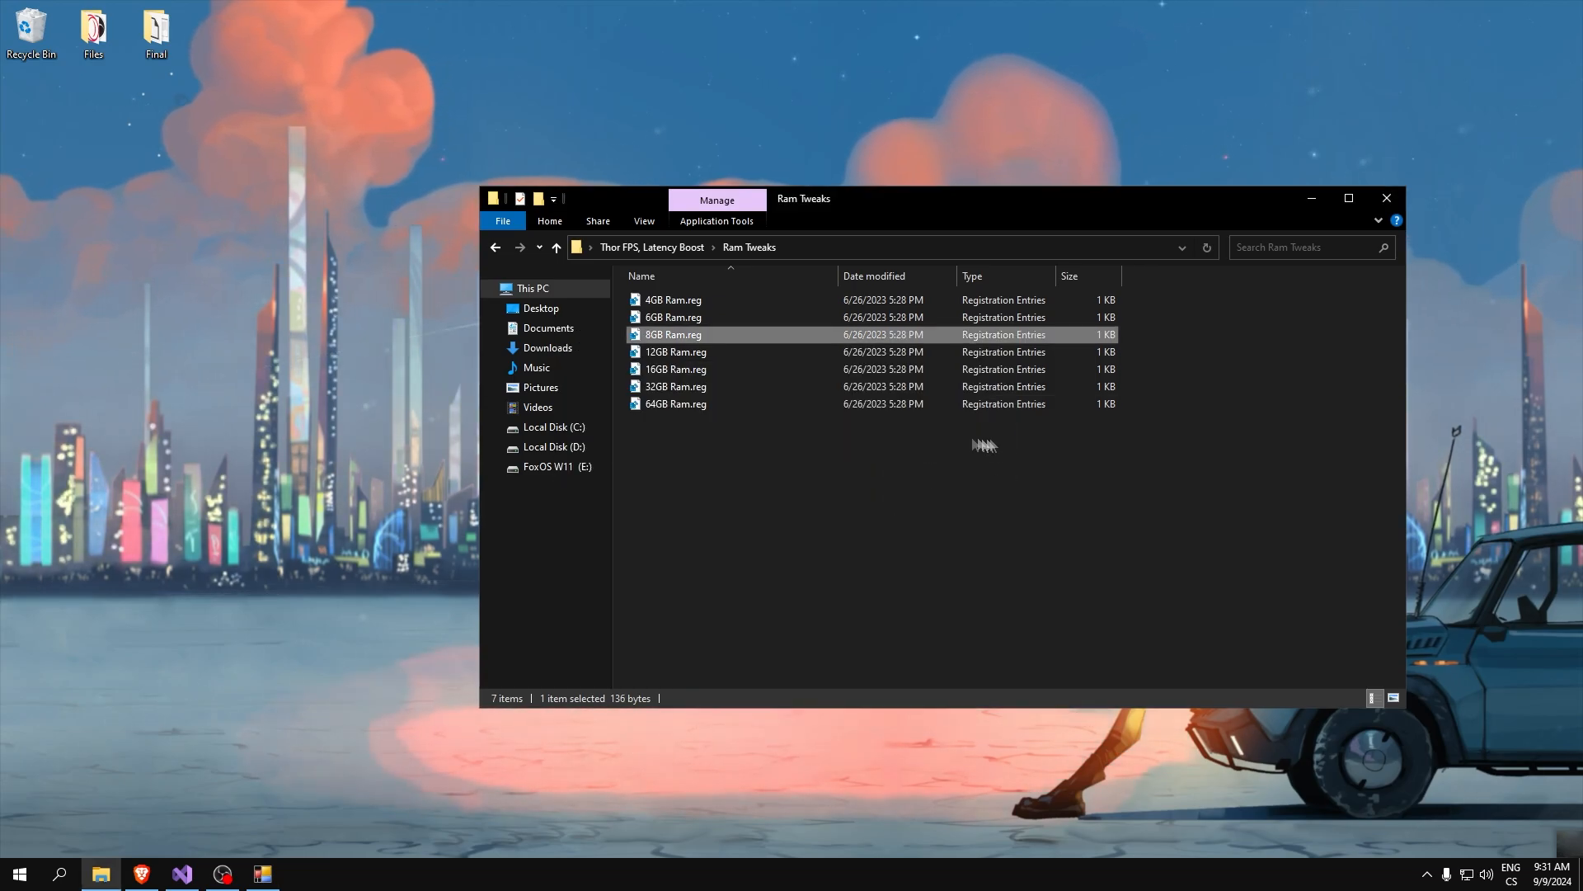
Import Disable Background Apps.reg from the Reg folder of Thor FPS, Latency Boost into the registry.
click(495, 247)
double_click(655, 334)
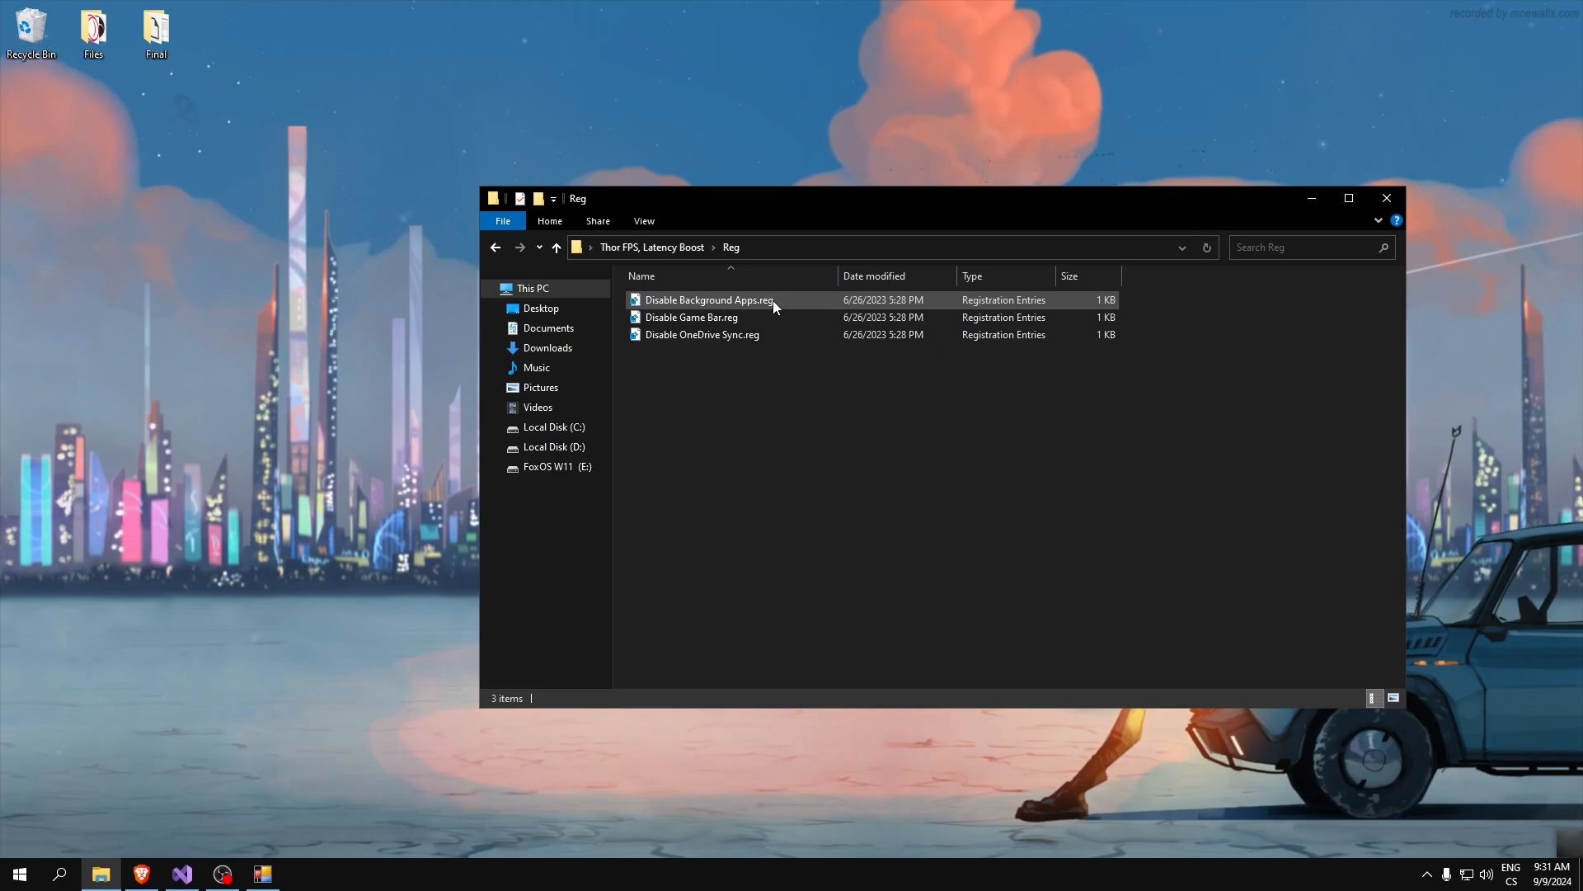
double_click(686, 297)
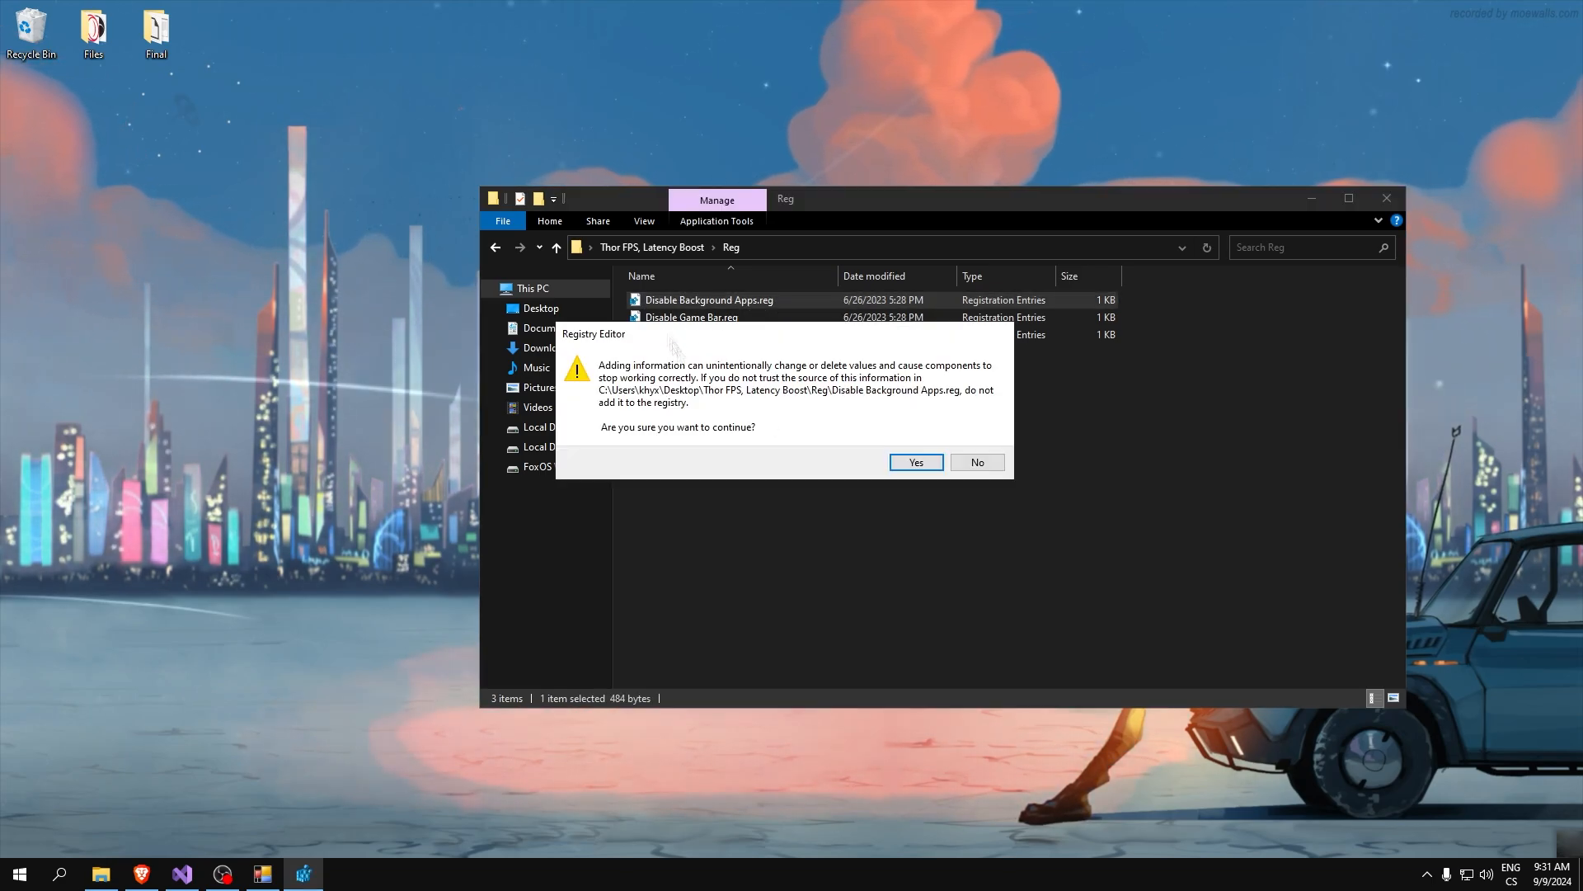
click(913, 462)
click(977, 438)
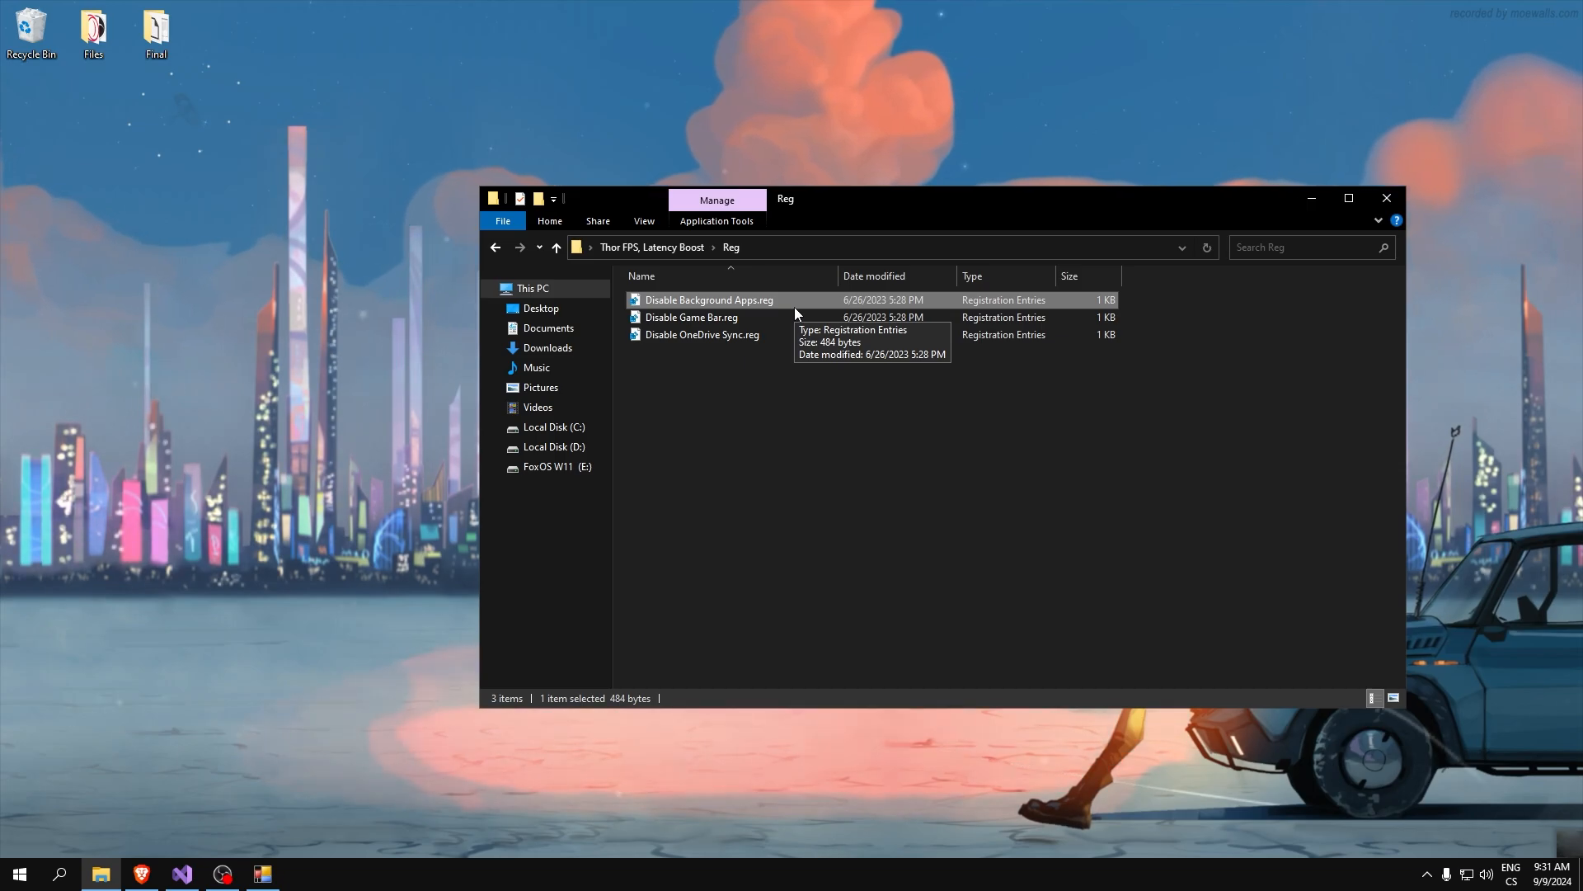
Import Disable Game Bar.reg from the Reg folder into the registry.
double_click(677, 317)
click(912, 459)
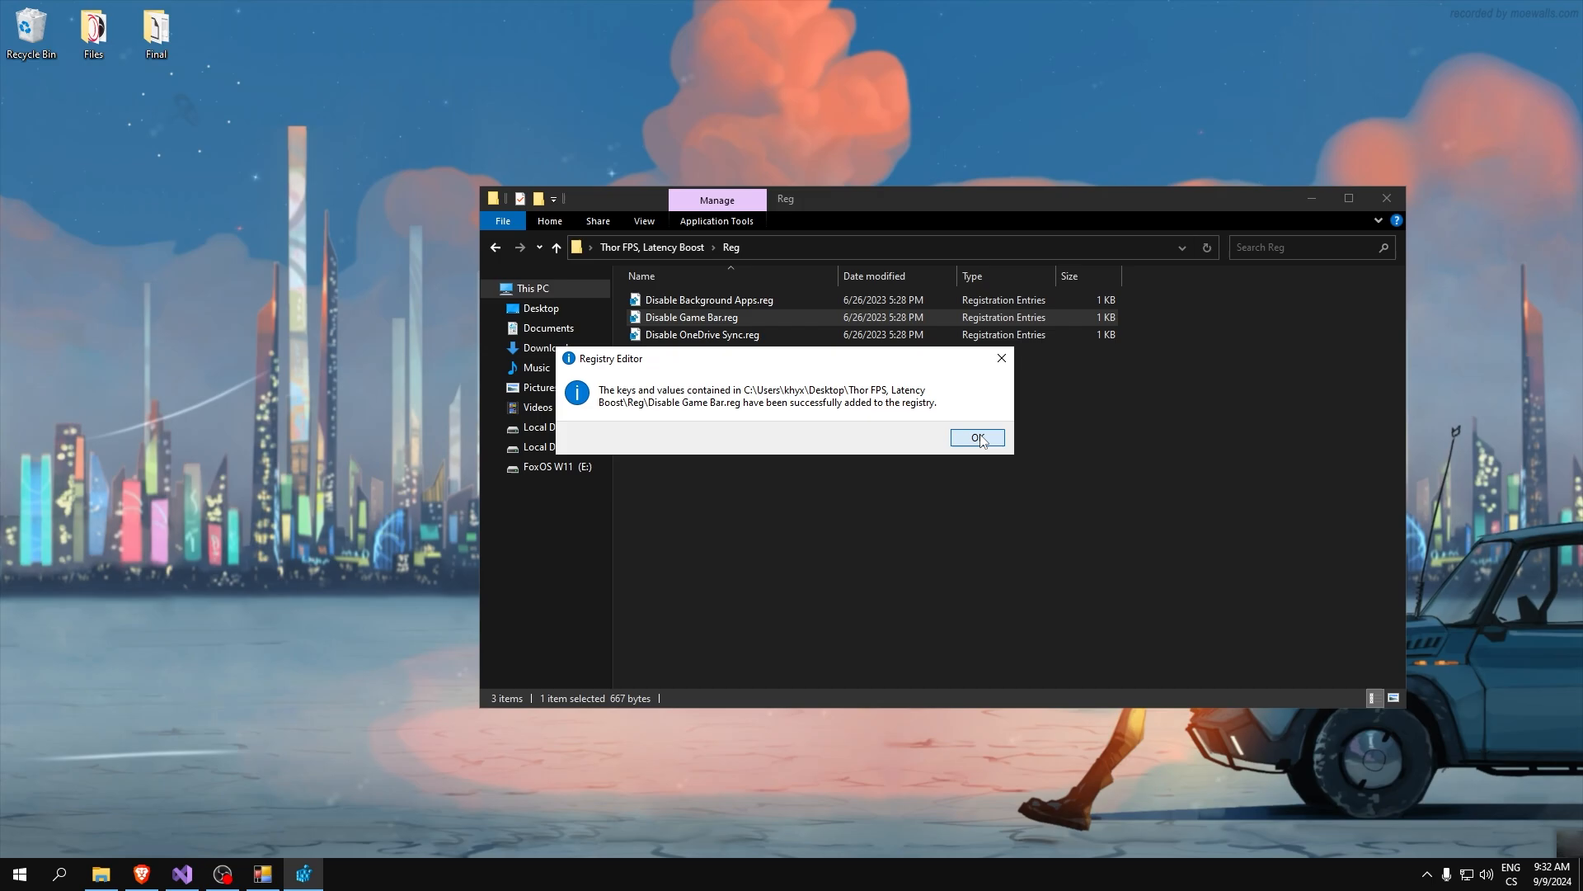
click(978, 438)
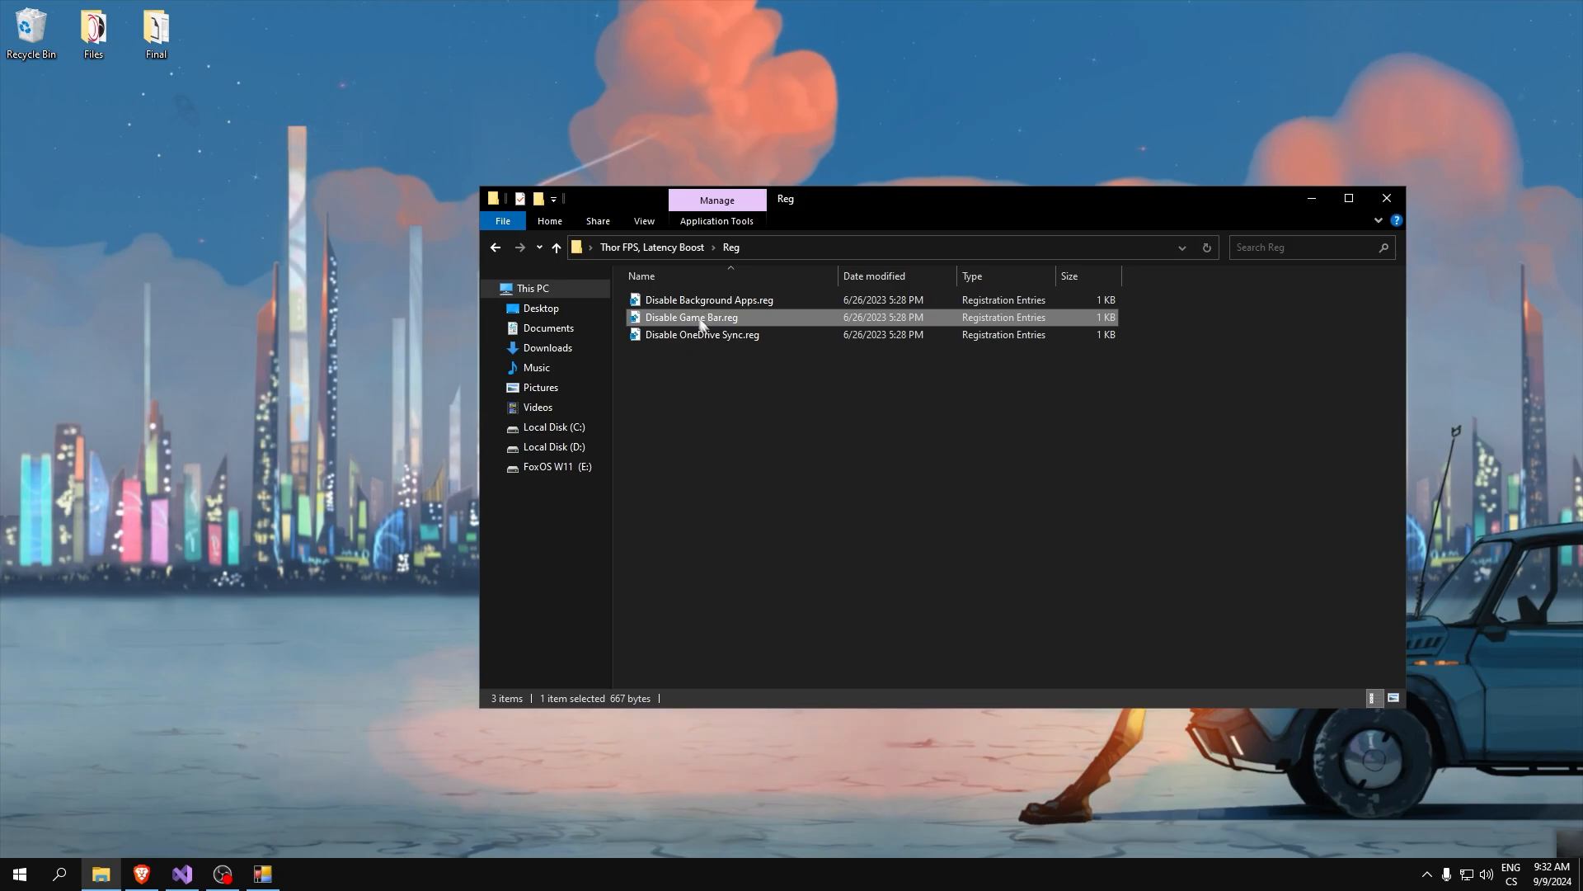
Import Disable OneDrive Sync.reg from the Reg folder into the registry.
click(690, 339)
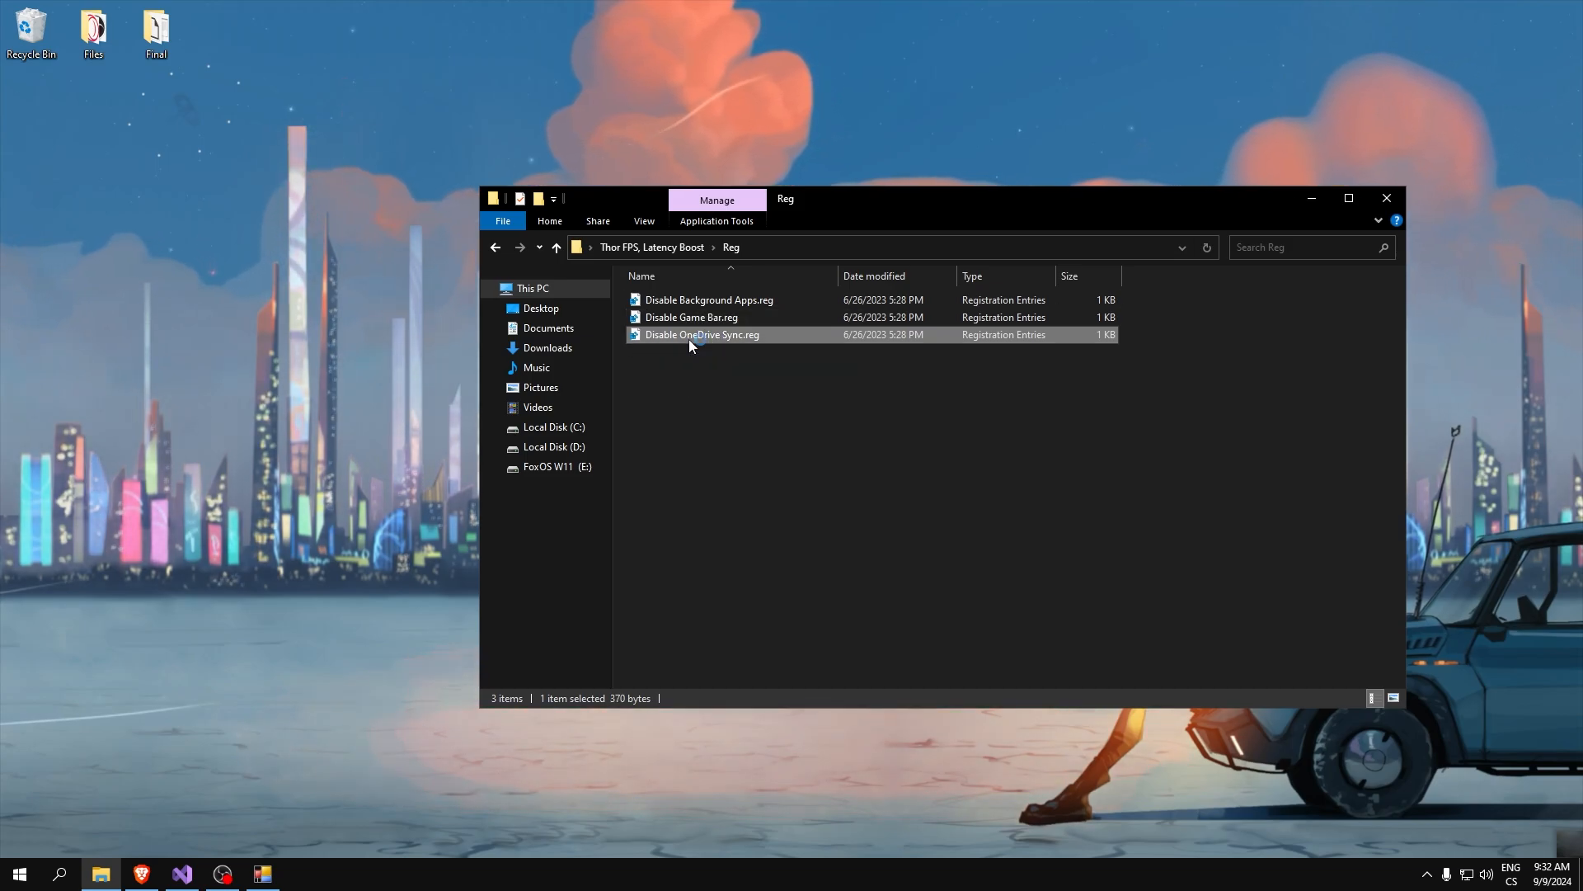
double_click(689, 339)
click(917, 463)
click(976, 442)
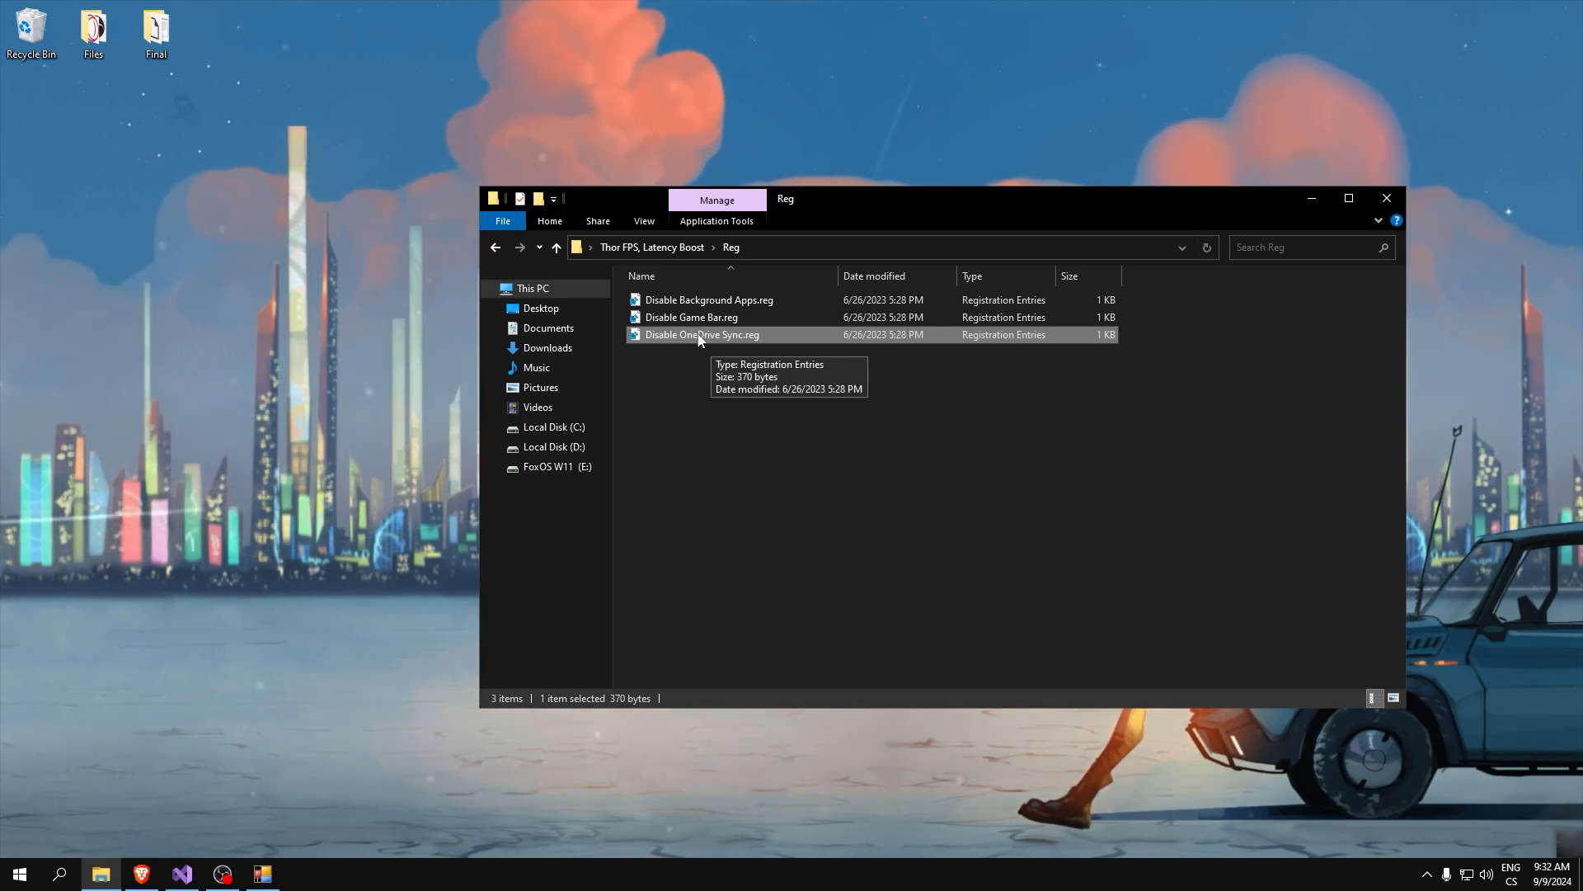
Return to the Thor FPS, Latency Boost folder and run 8 BCDEdit Tweaks.cmd as administrator, closing its console when done.
key(BackSpace)
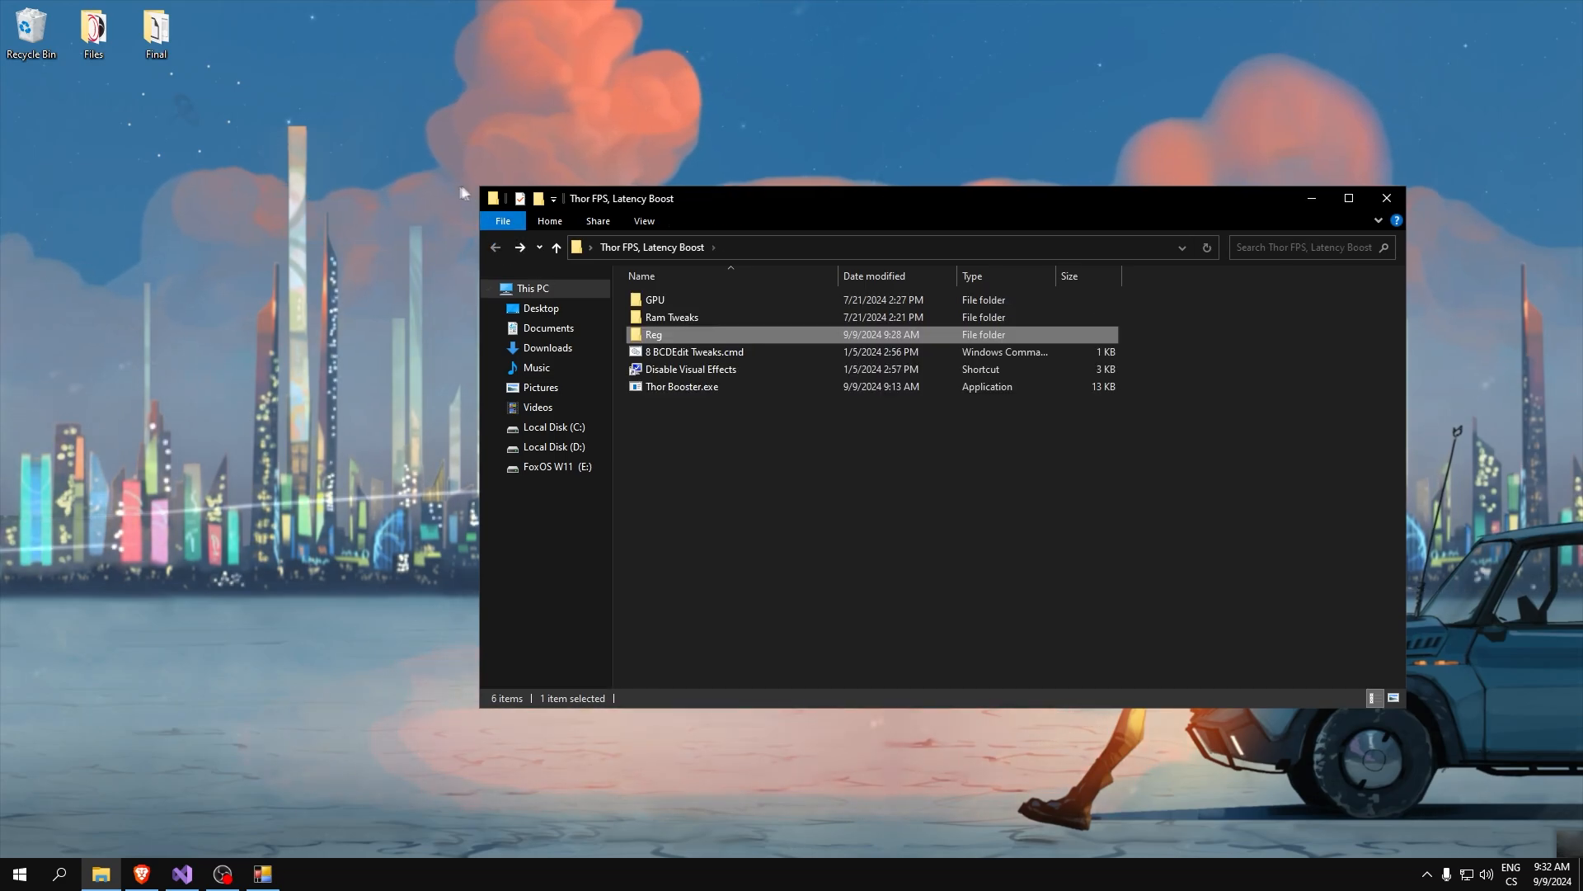
right_click(666, 352)
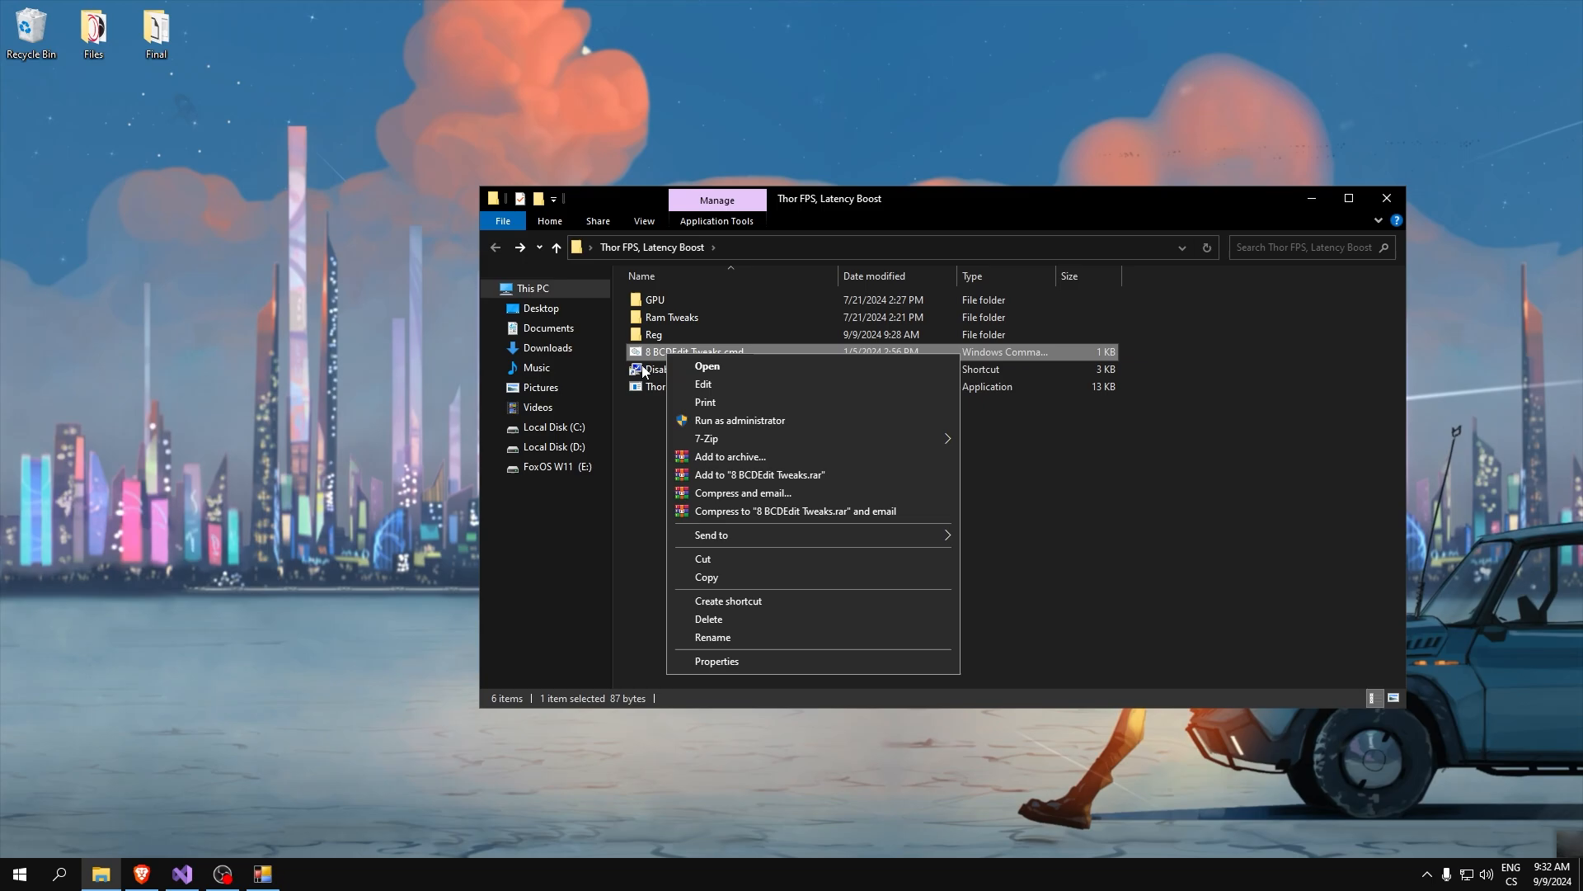
click(646, 442)
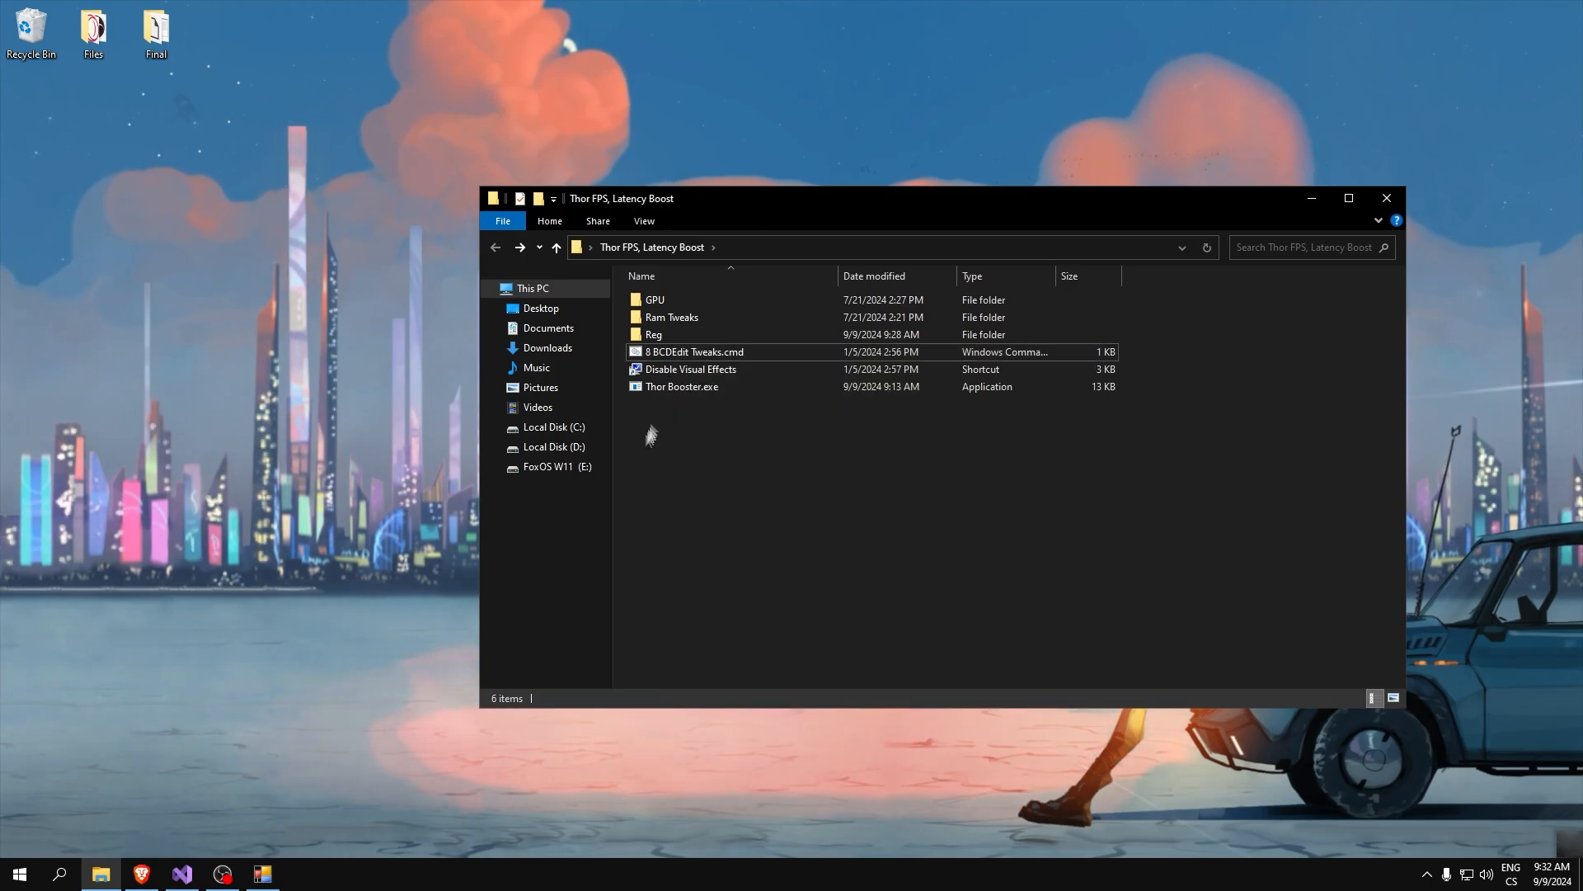
right_click(676, 349)
click(765, 419)
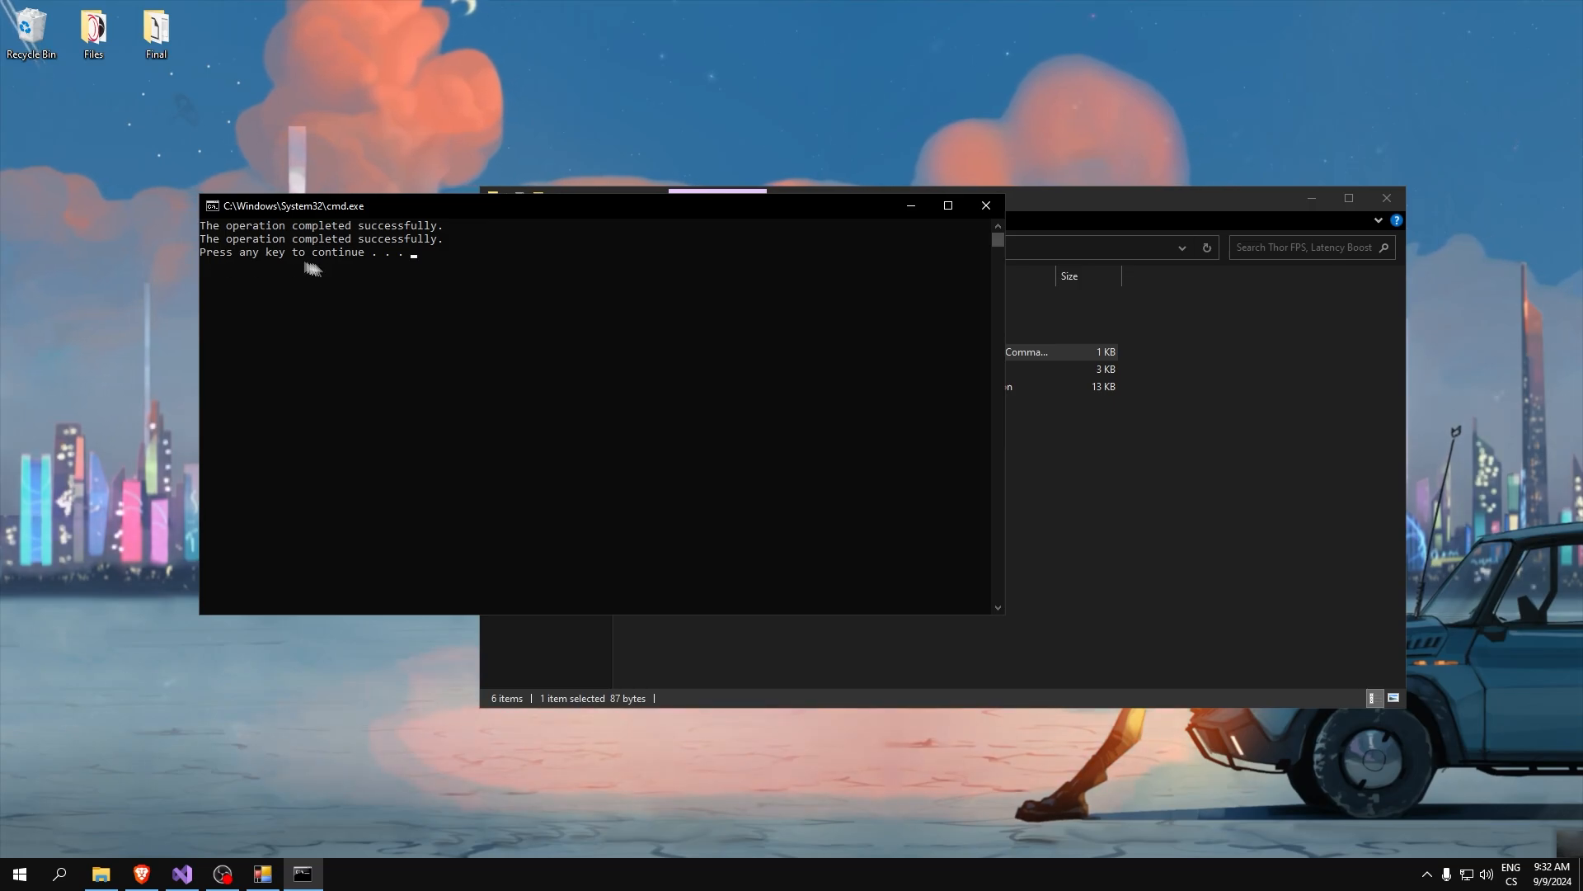
key(Return)
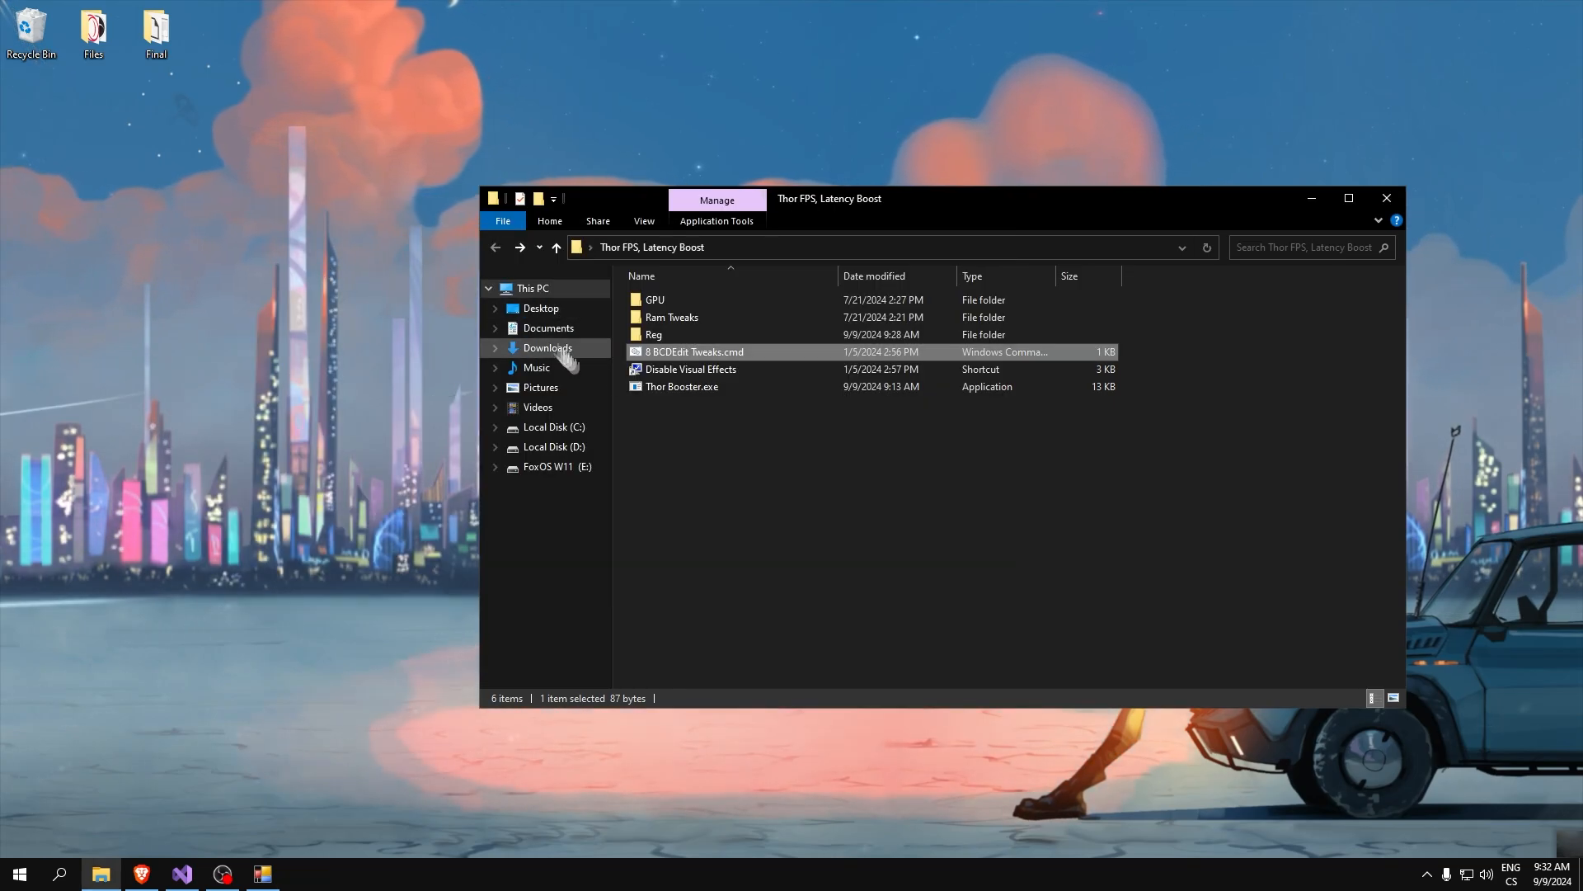
Try opening Disable Visual Effects and turning off all effects except showing window contents while dragging and smoothing screen font edges.
double_click(675, 373)
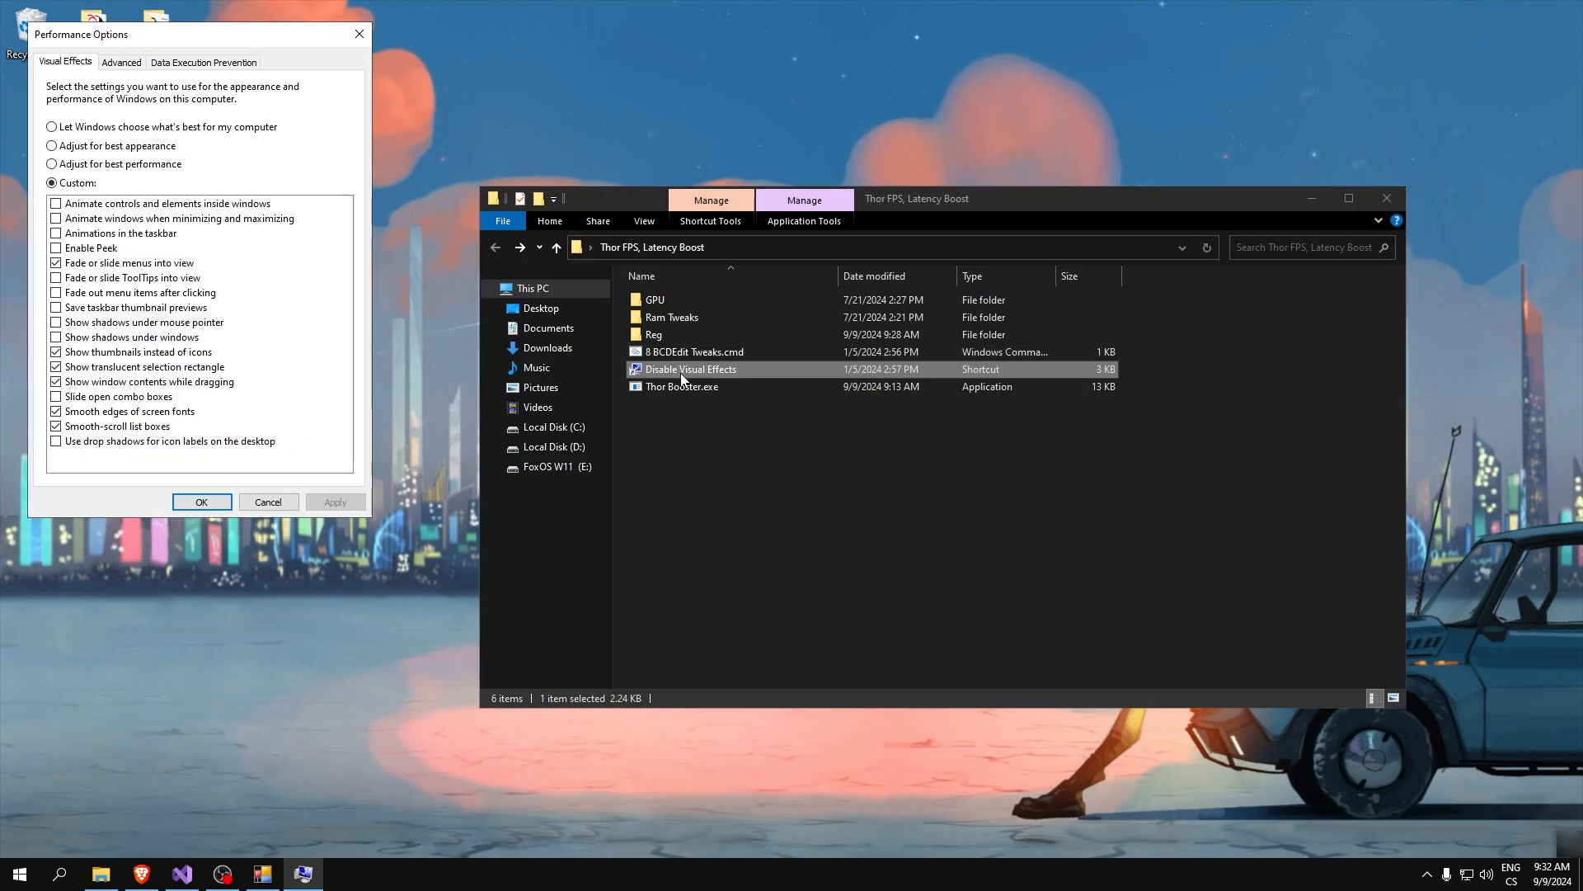
drag(123, 20, 779, 228)
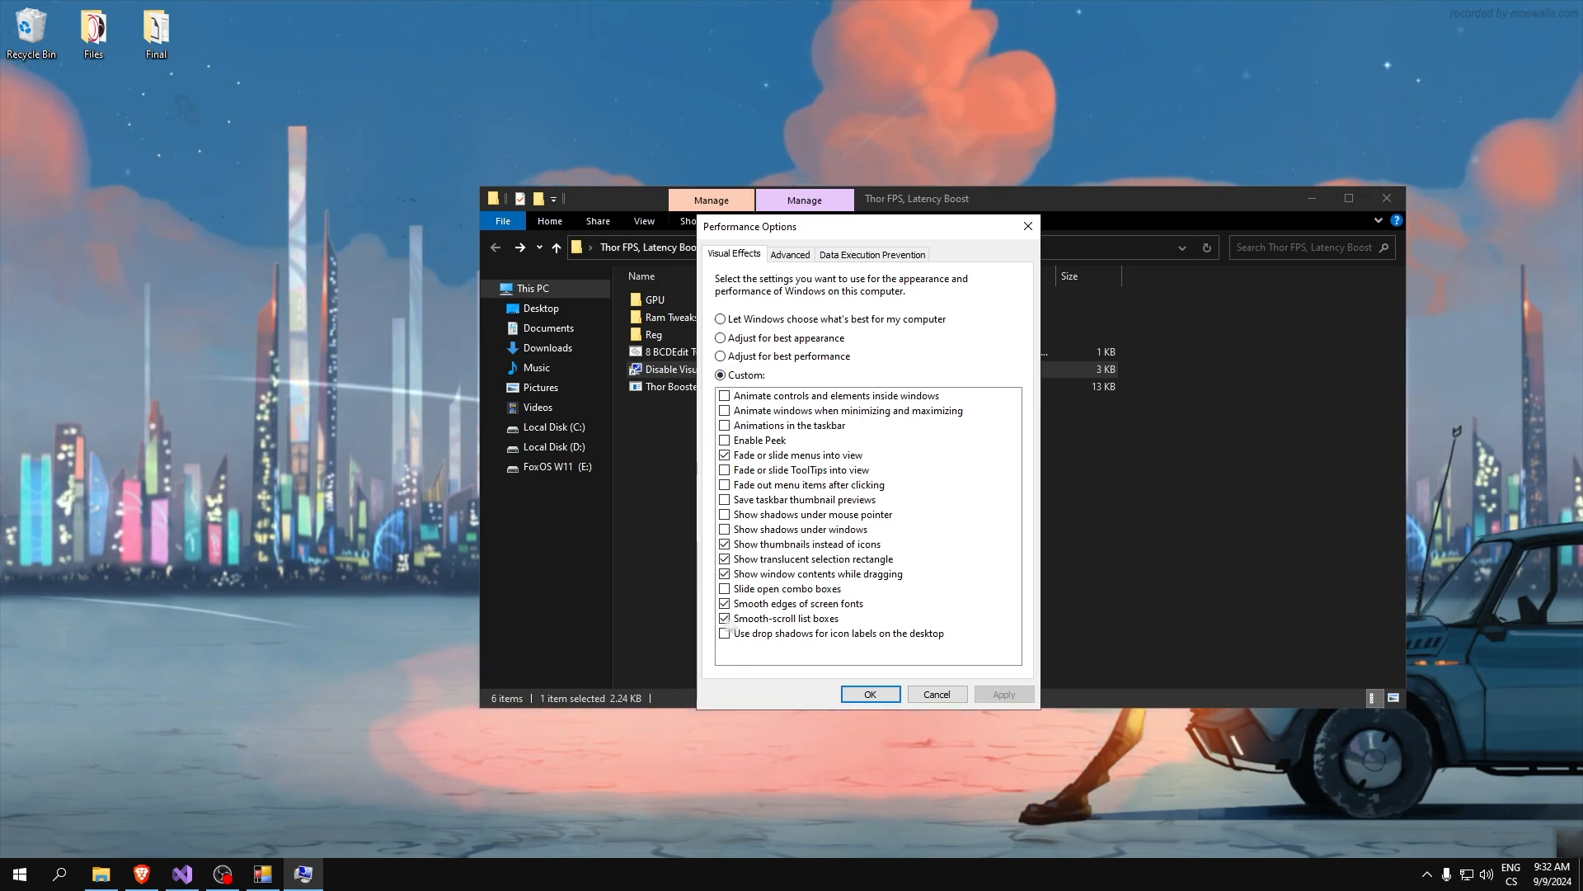
click(724, 558)
click(724, 544)
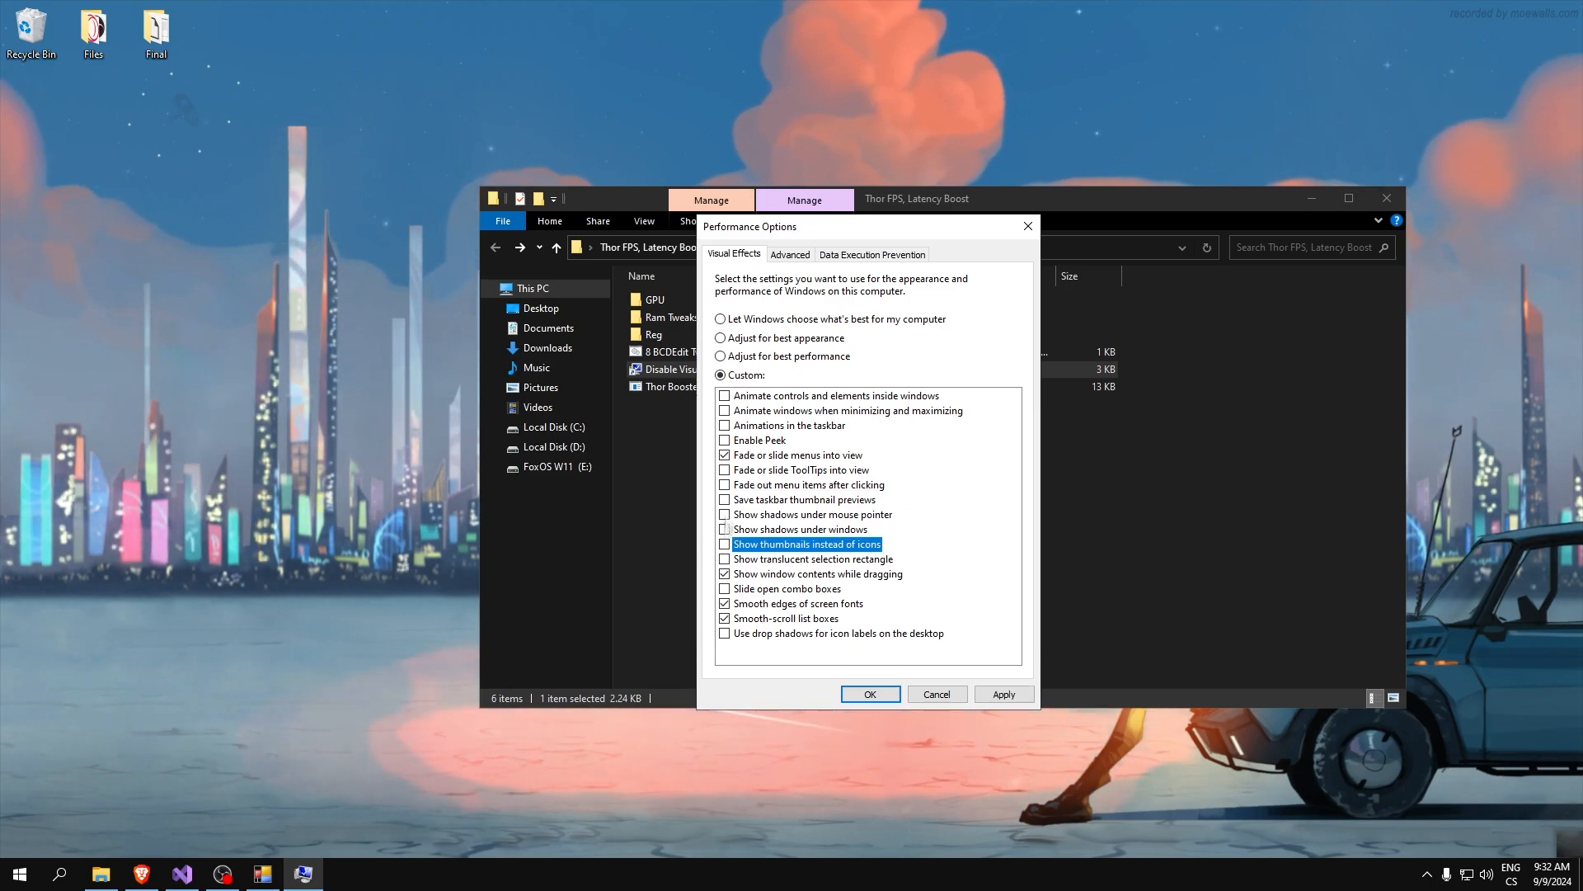
click(724, 455)
click(724, 617)
click(725, 602)
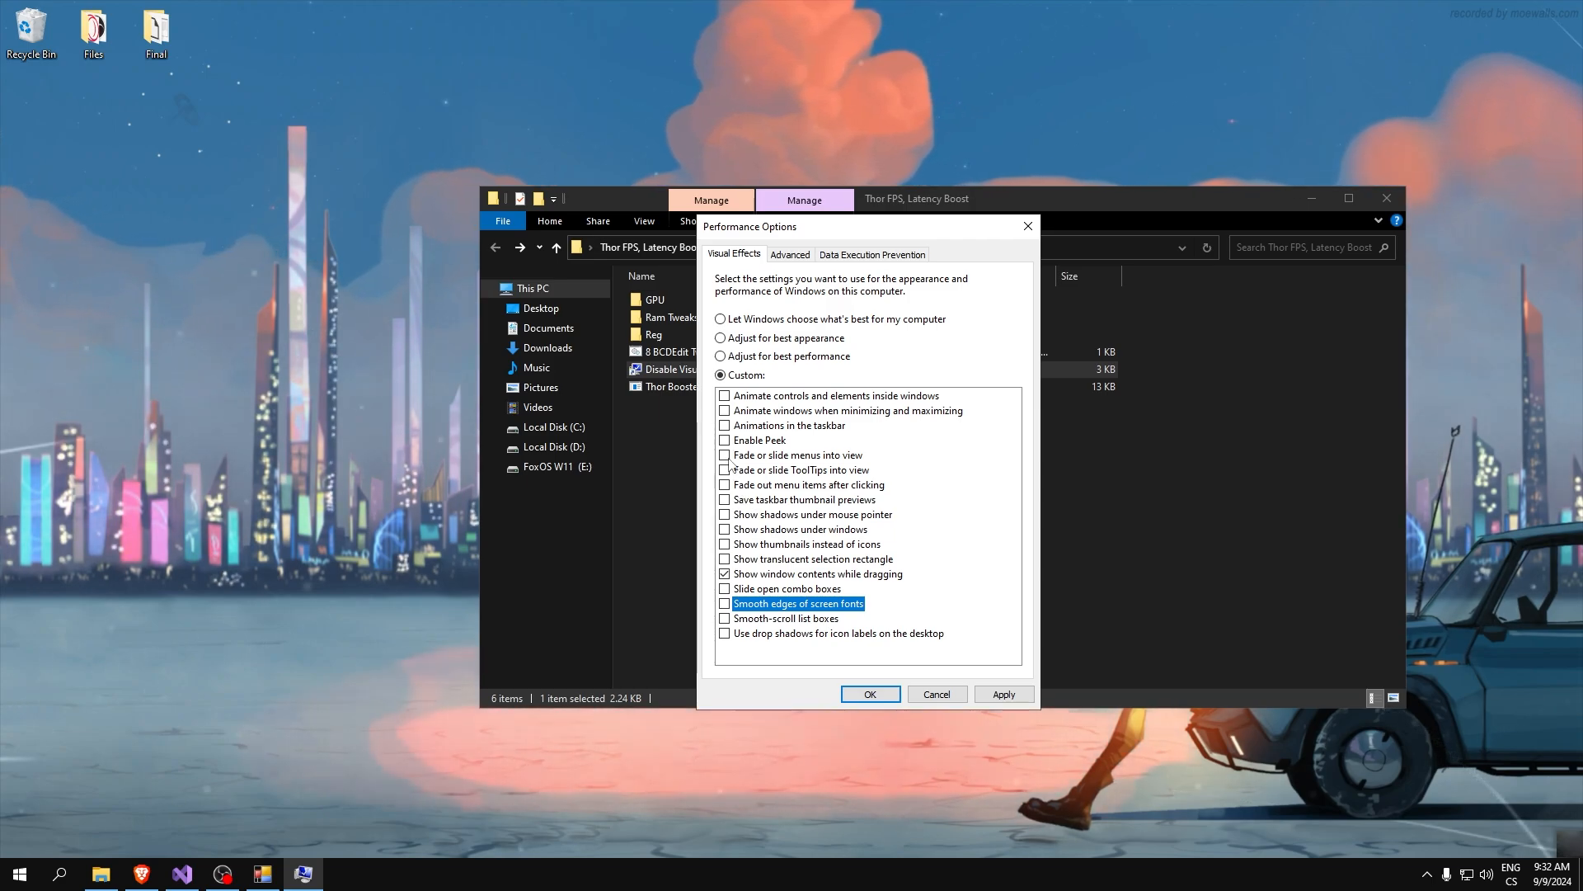
click(727, 603)
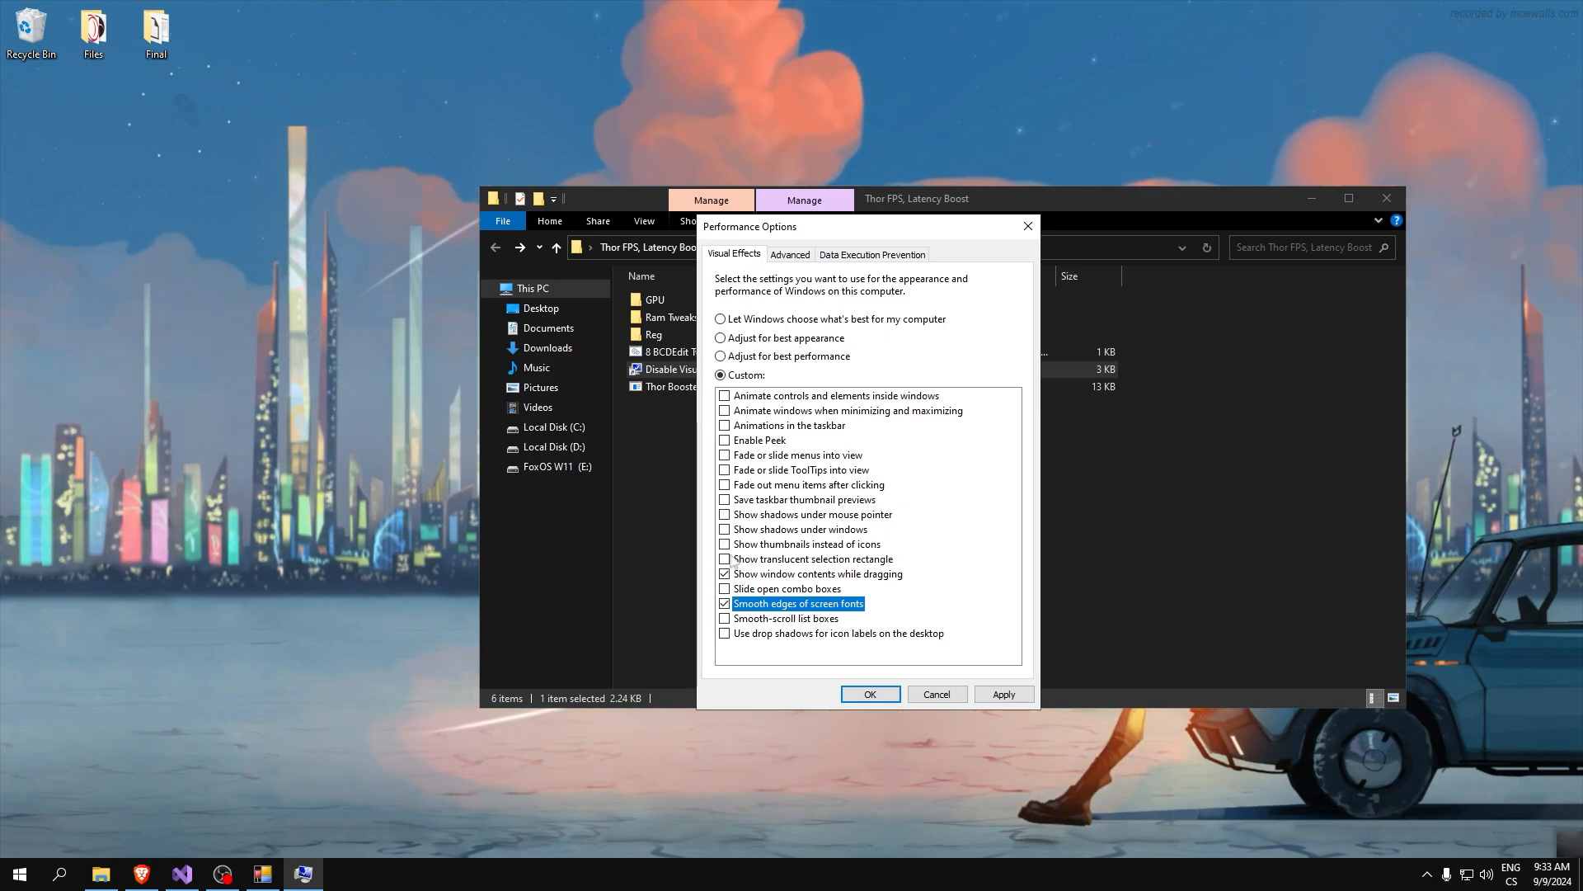
drag(789, 232, 755, 221)
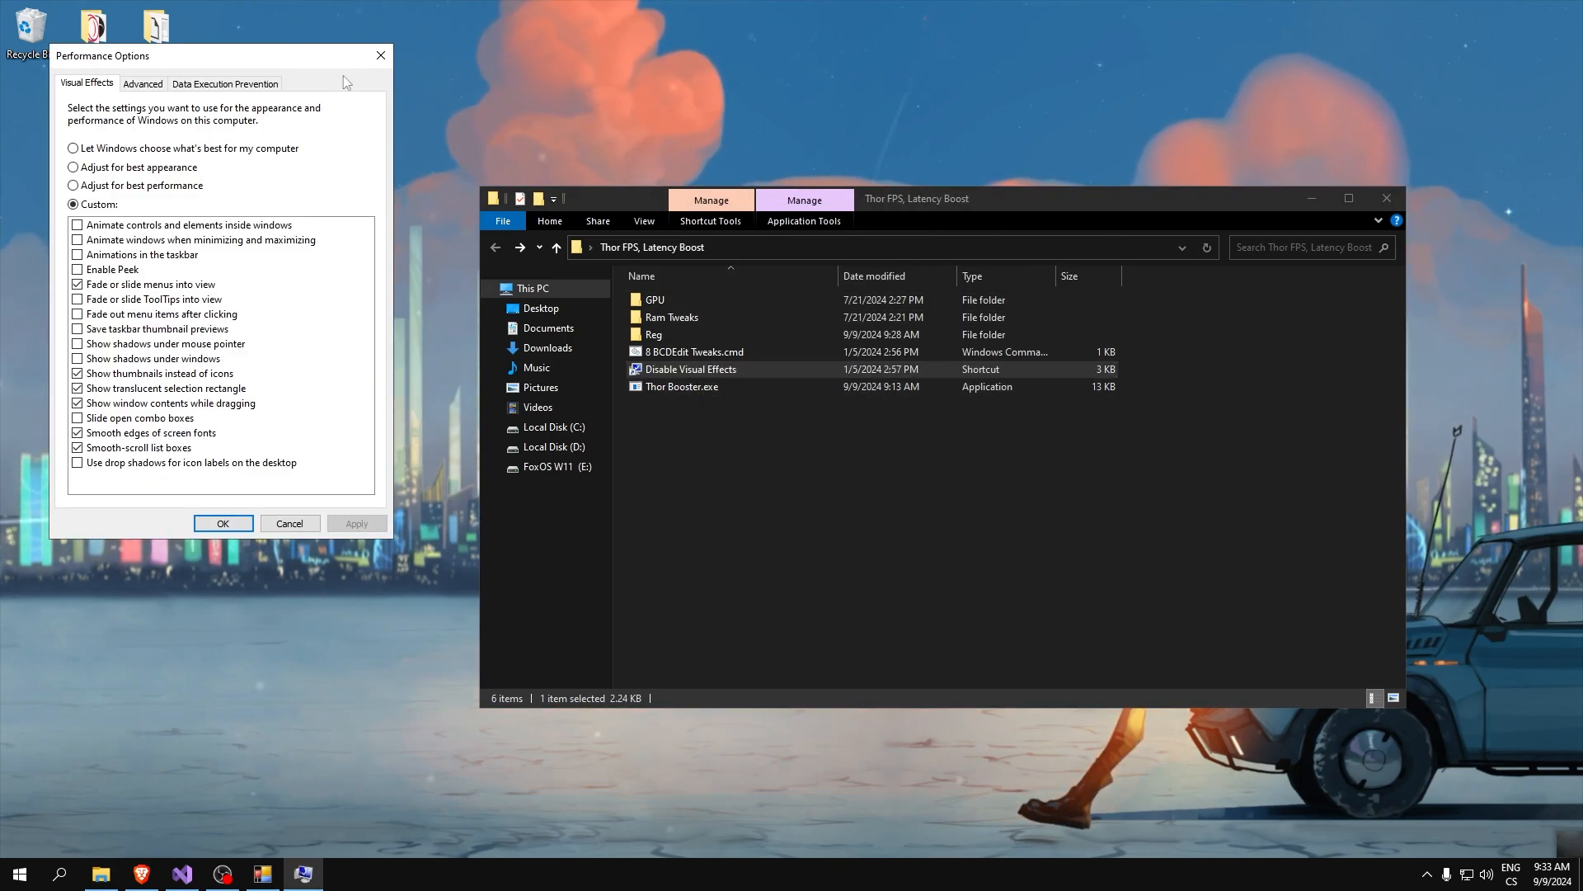
click(384, 59)
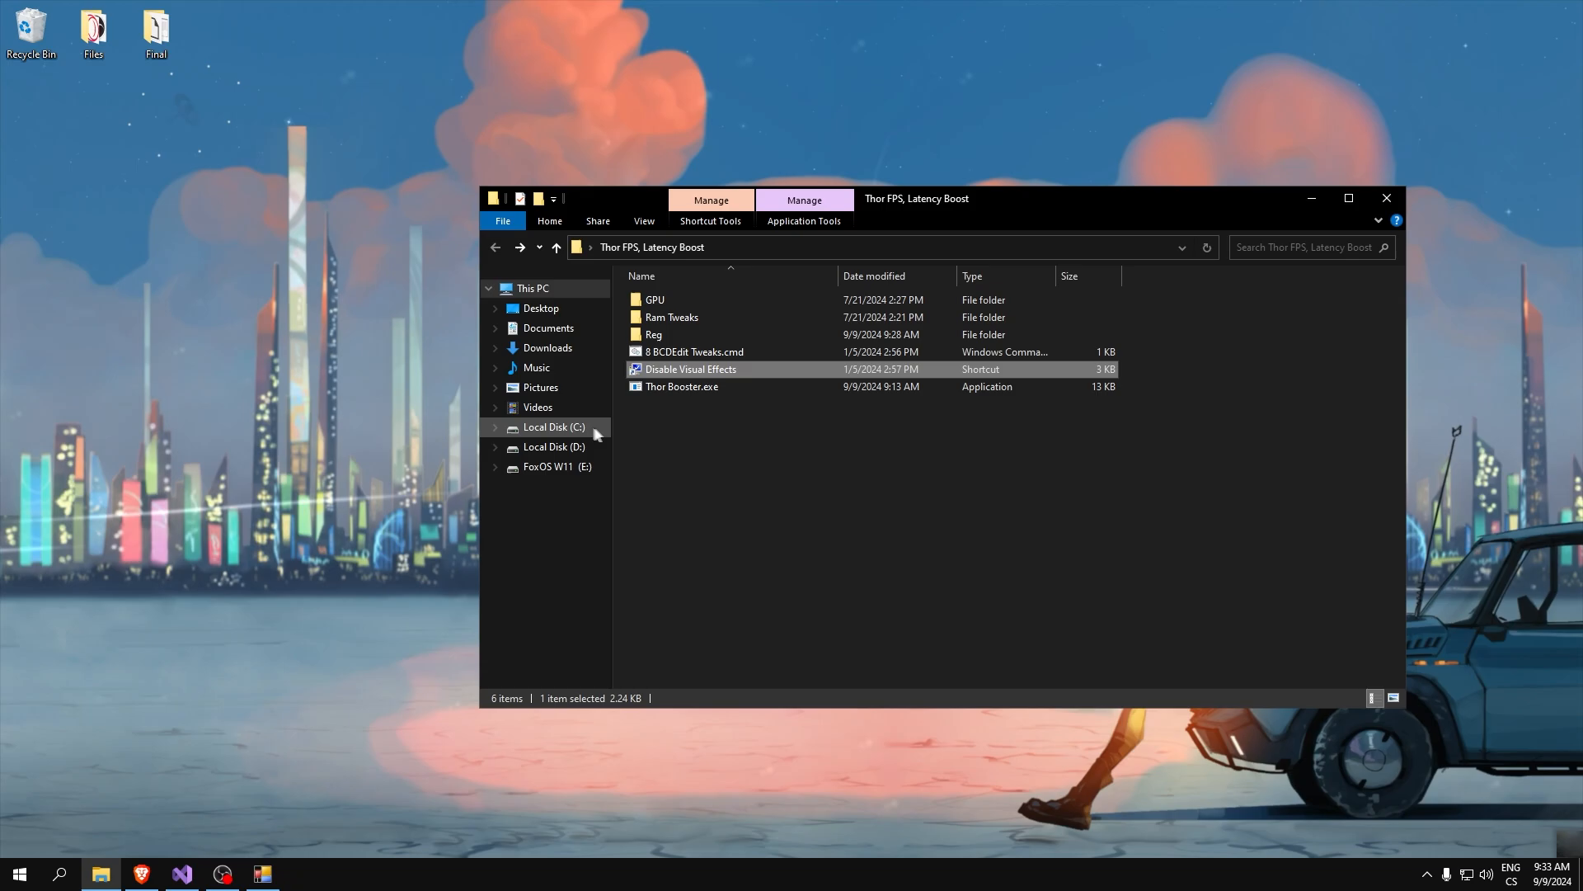
Reopen Disable Visual Effects and set processor scheduling to favour Programs, after trying Background services.
double_click(669, 373)
drag(90, 18, 773, 271)
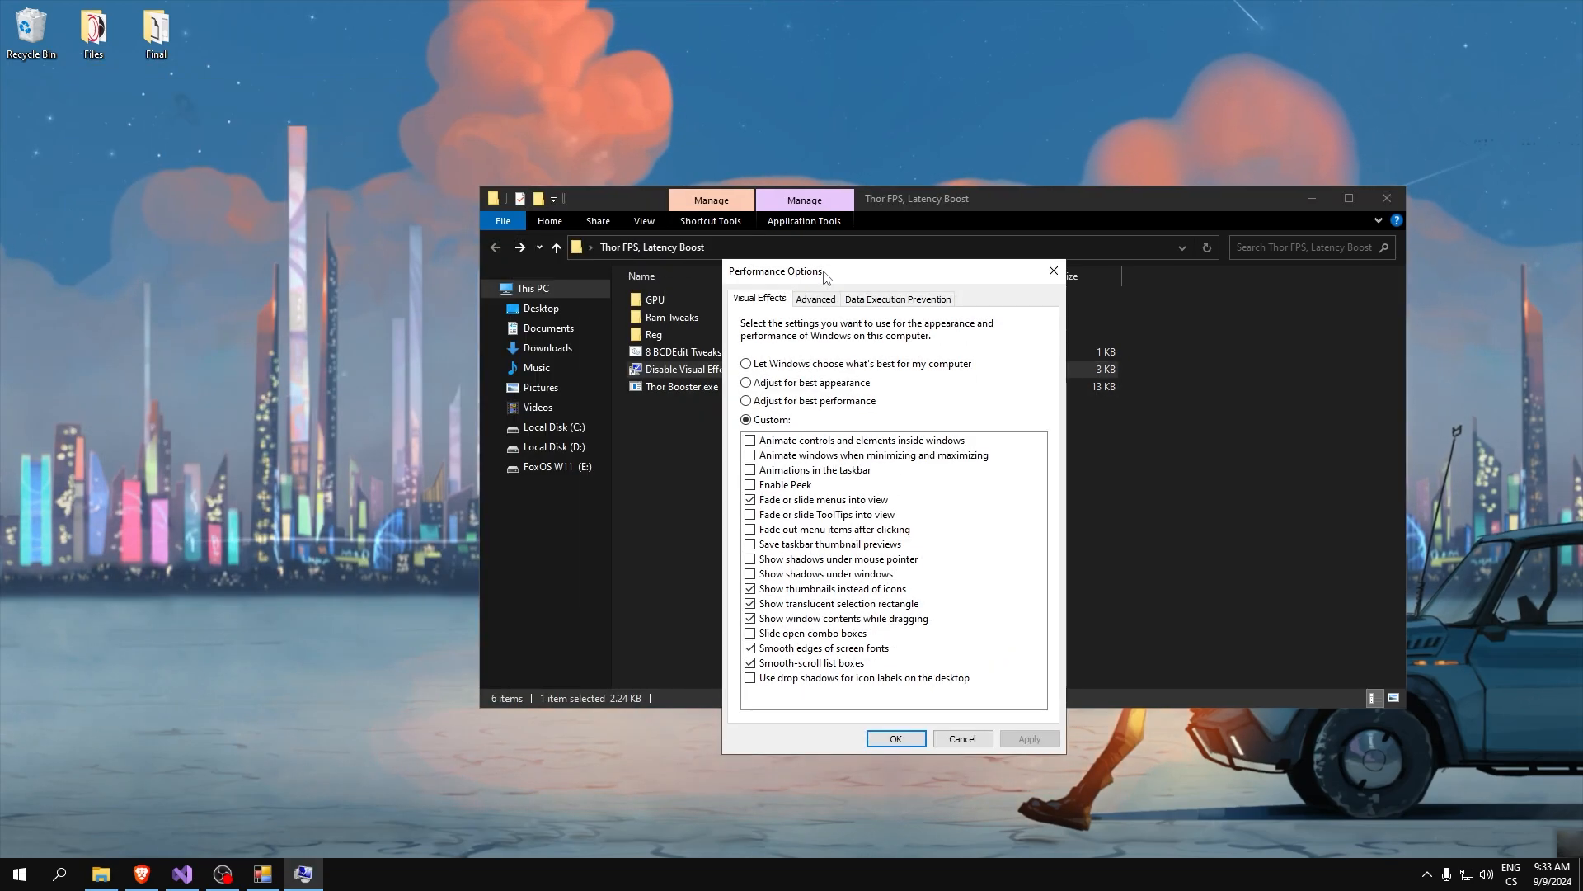
click(827, 299)
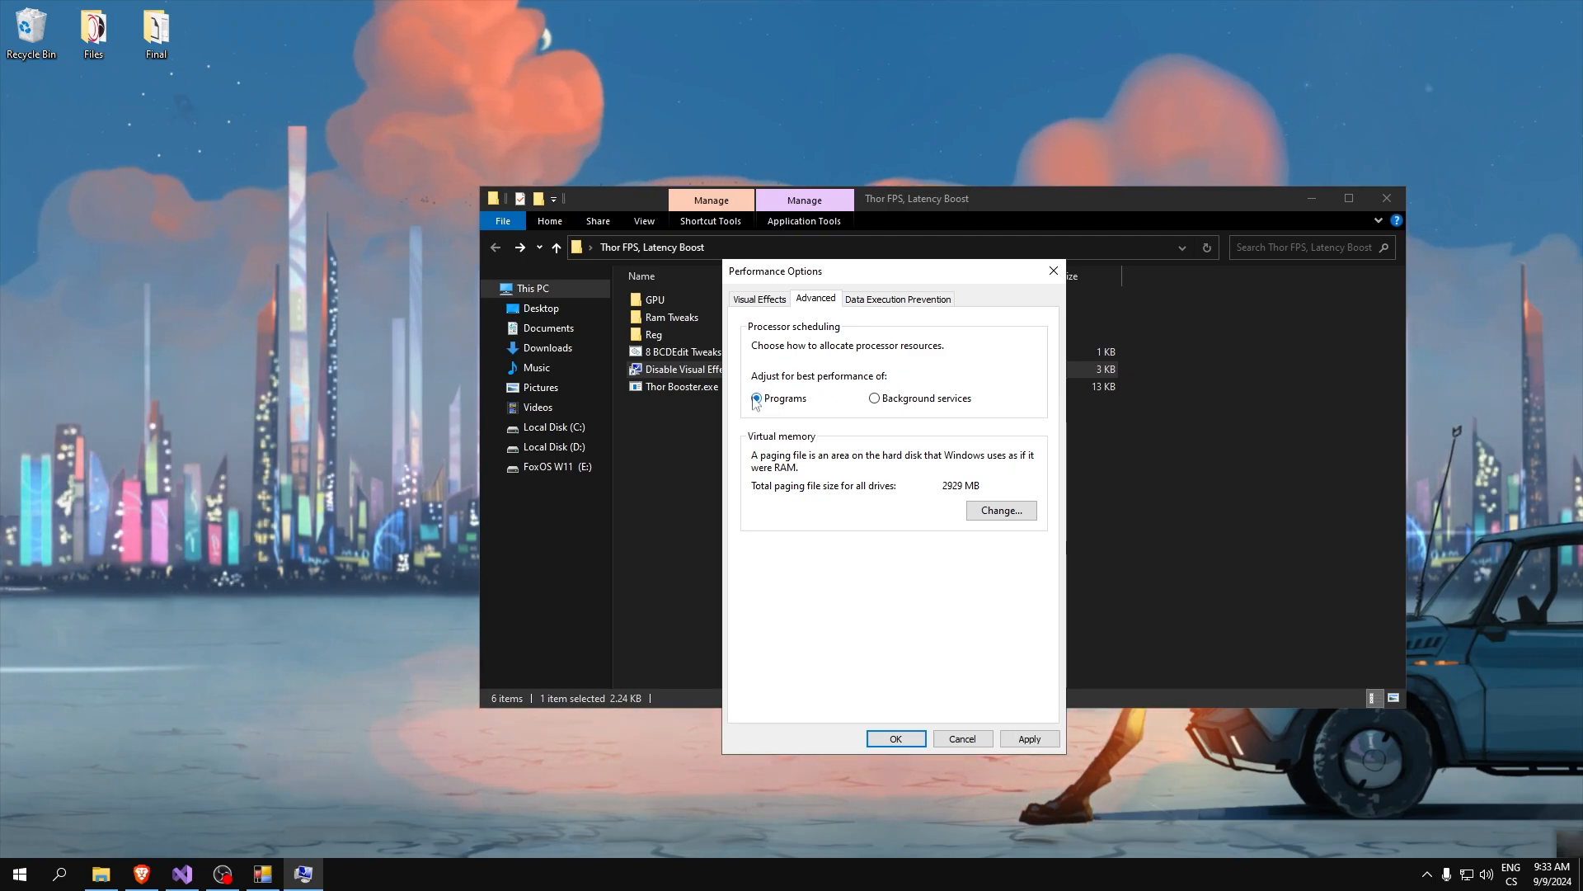
click(874, 398)
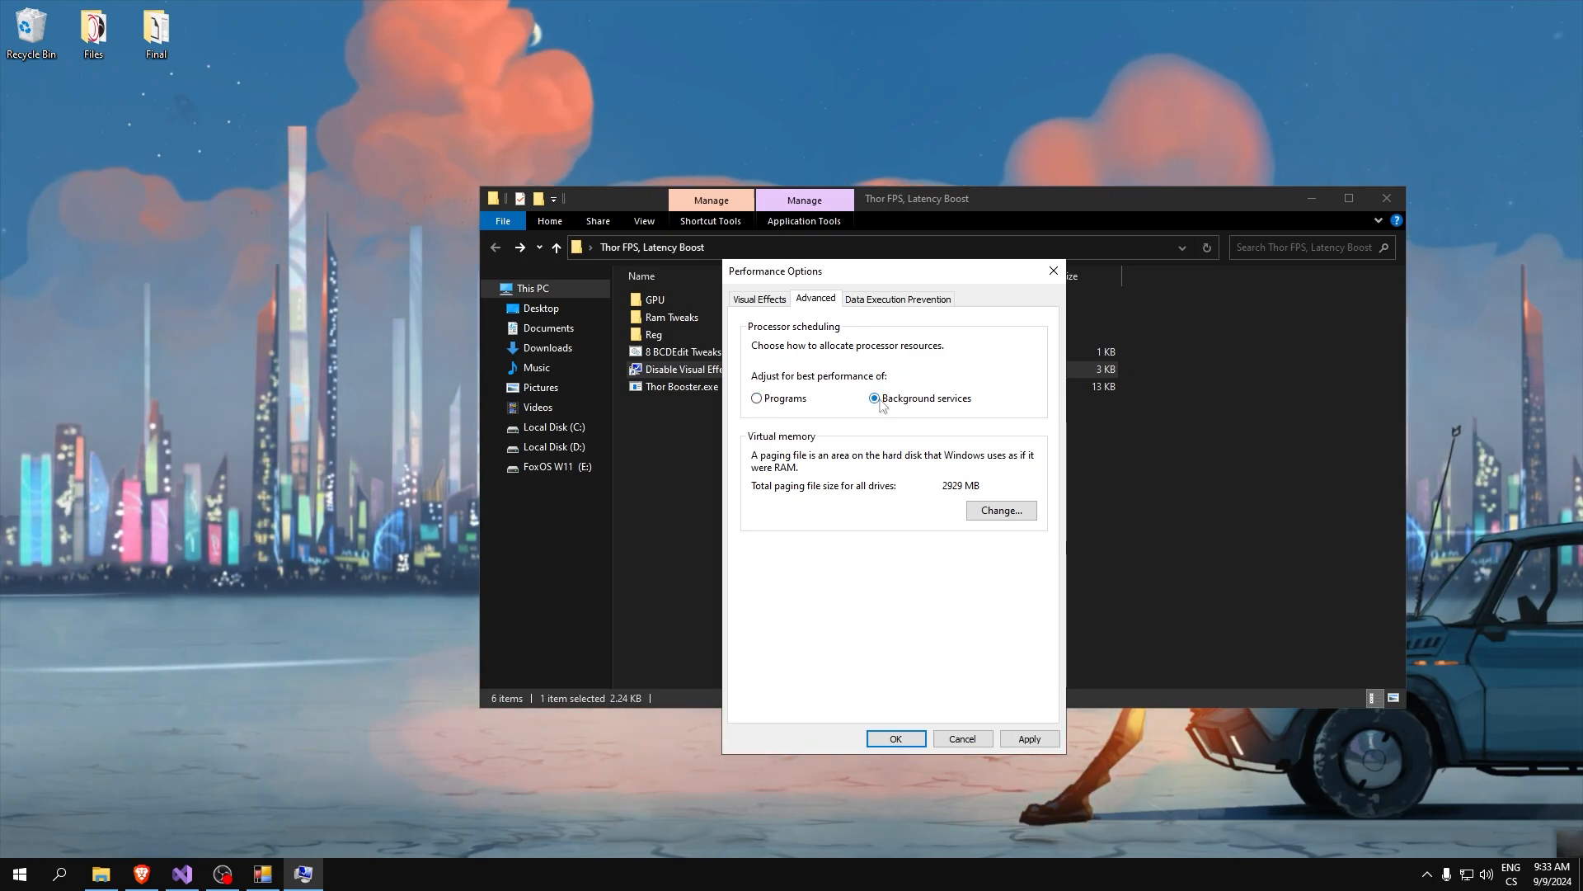
click(757, 399)
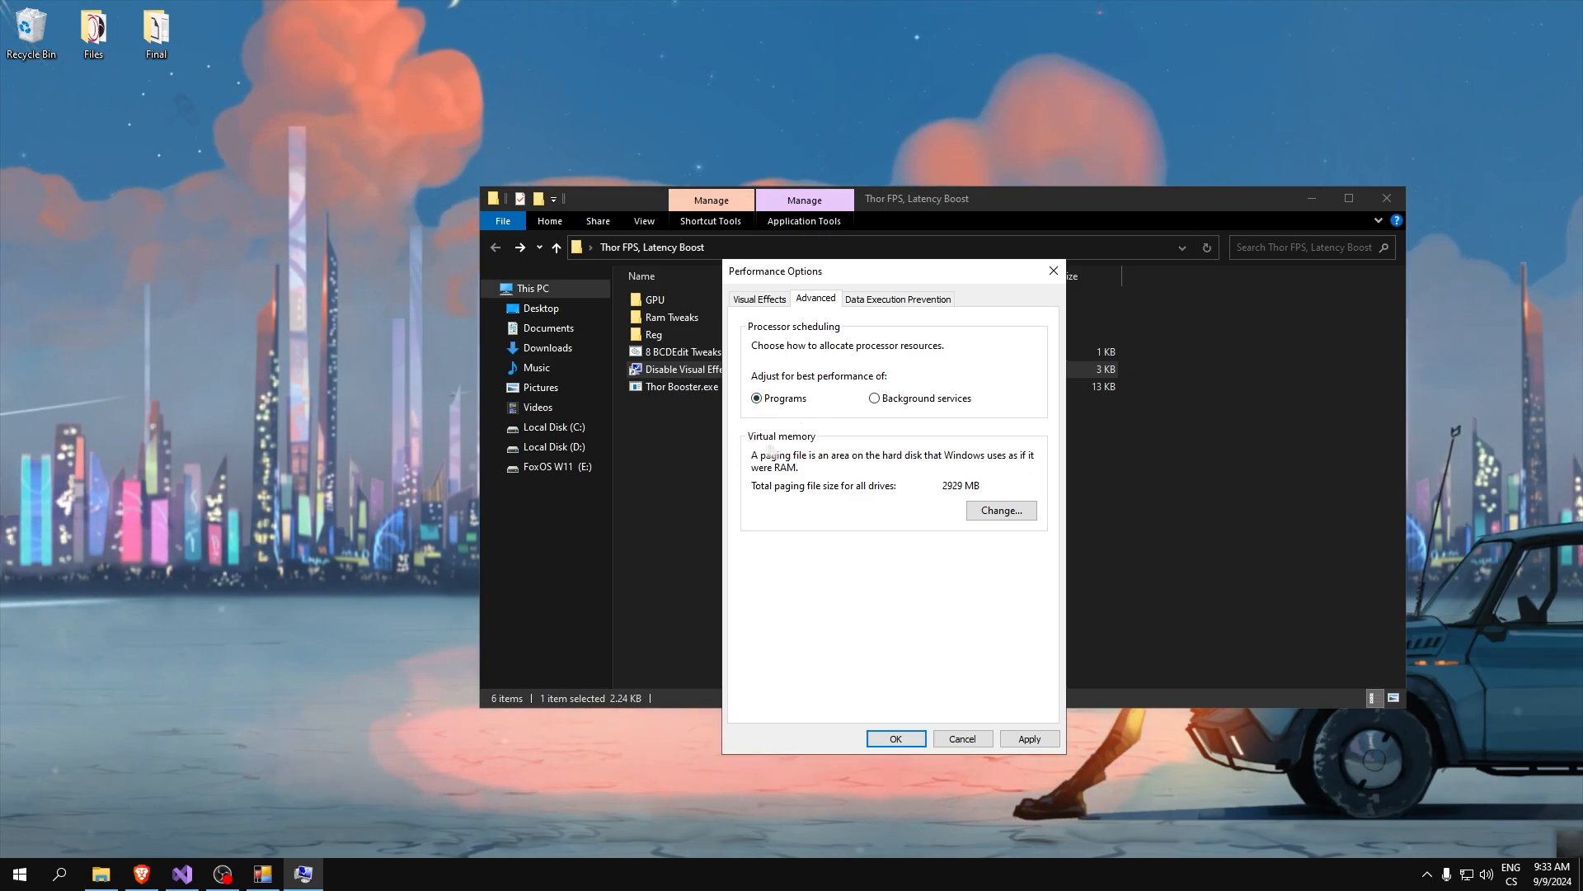
In the Virtual Memory settings, give drive C: a custom paging file with initial and maximum sizes of 8000 MB.
click(1001, 510)
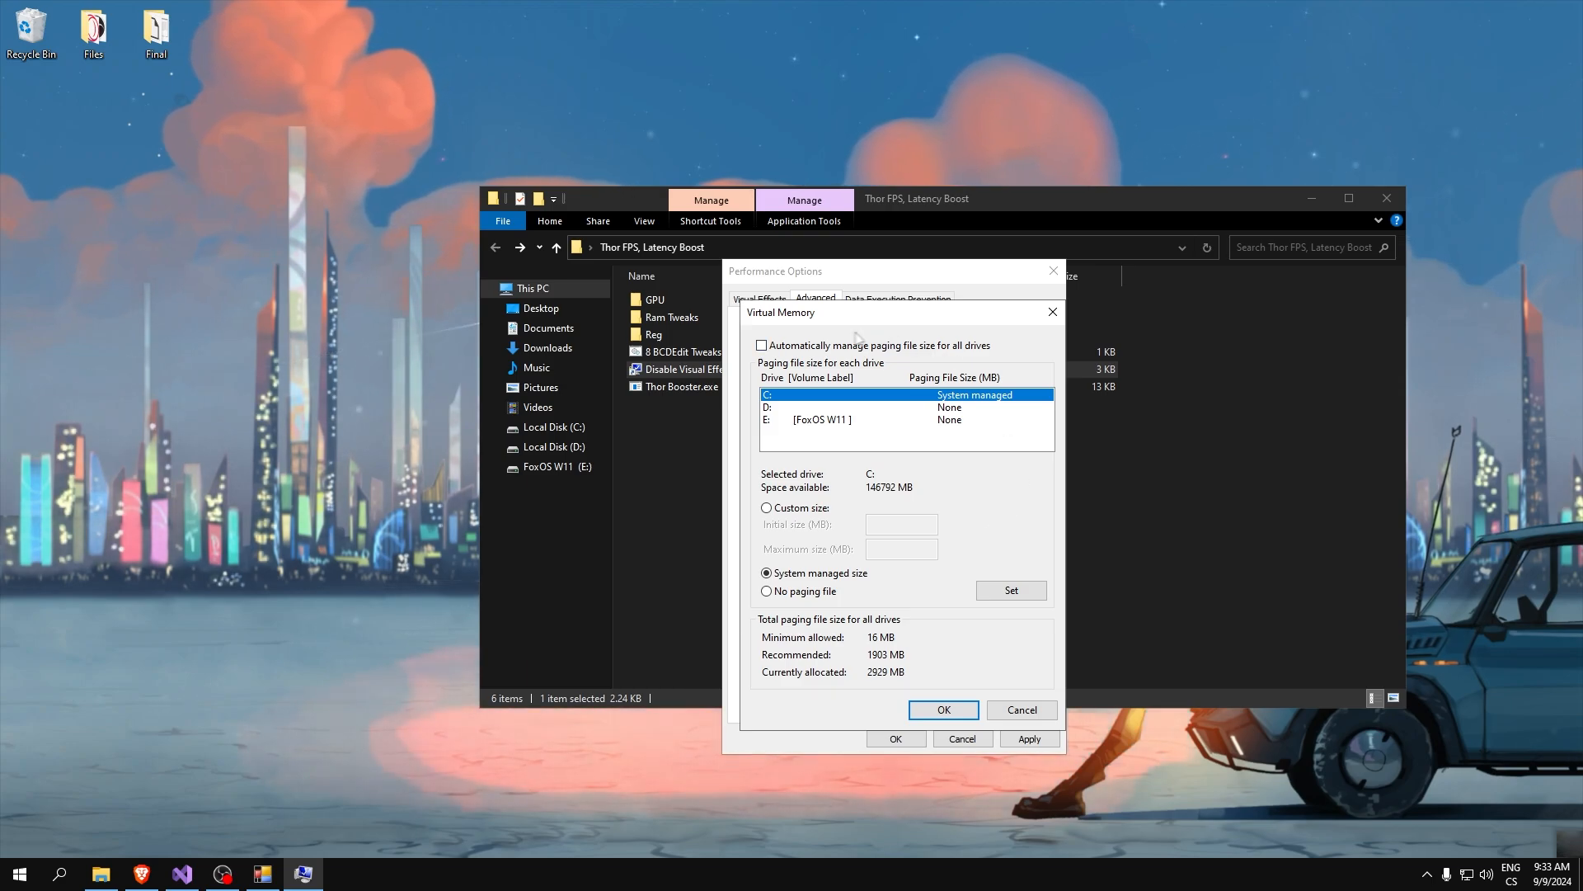
click(761, 346)
click(761, 346)
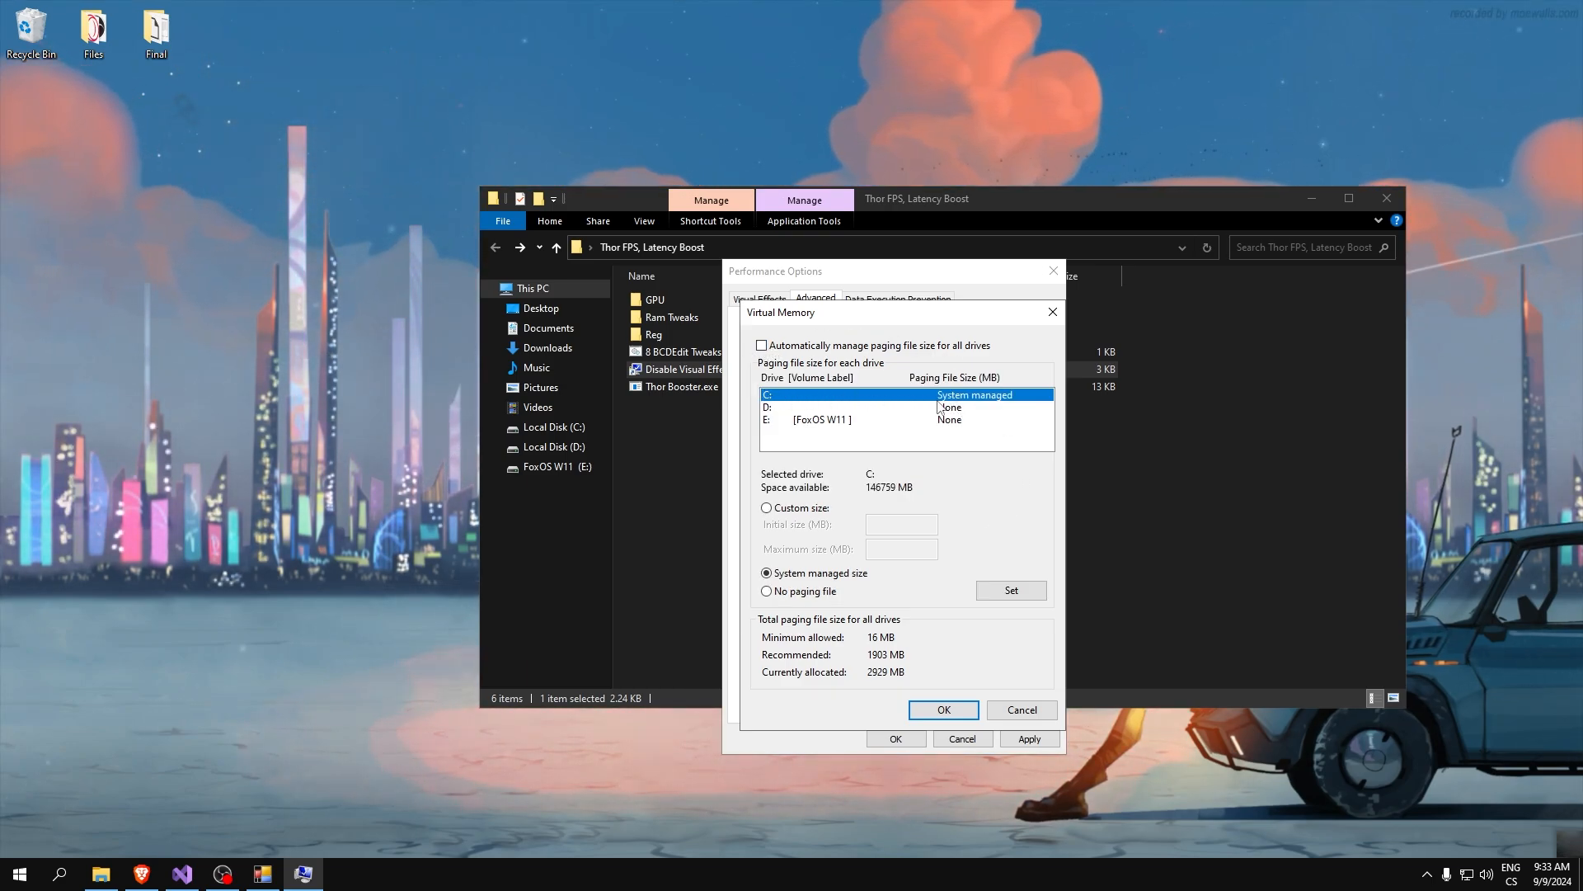
click(767, 509)
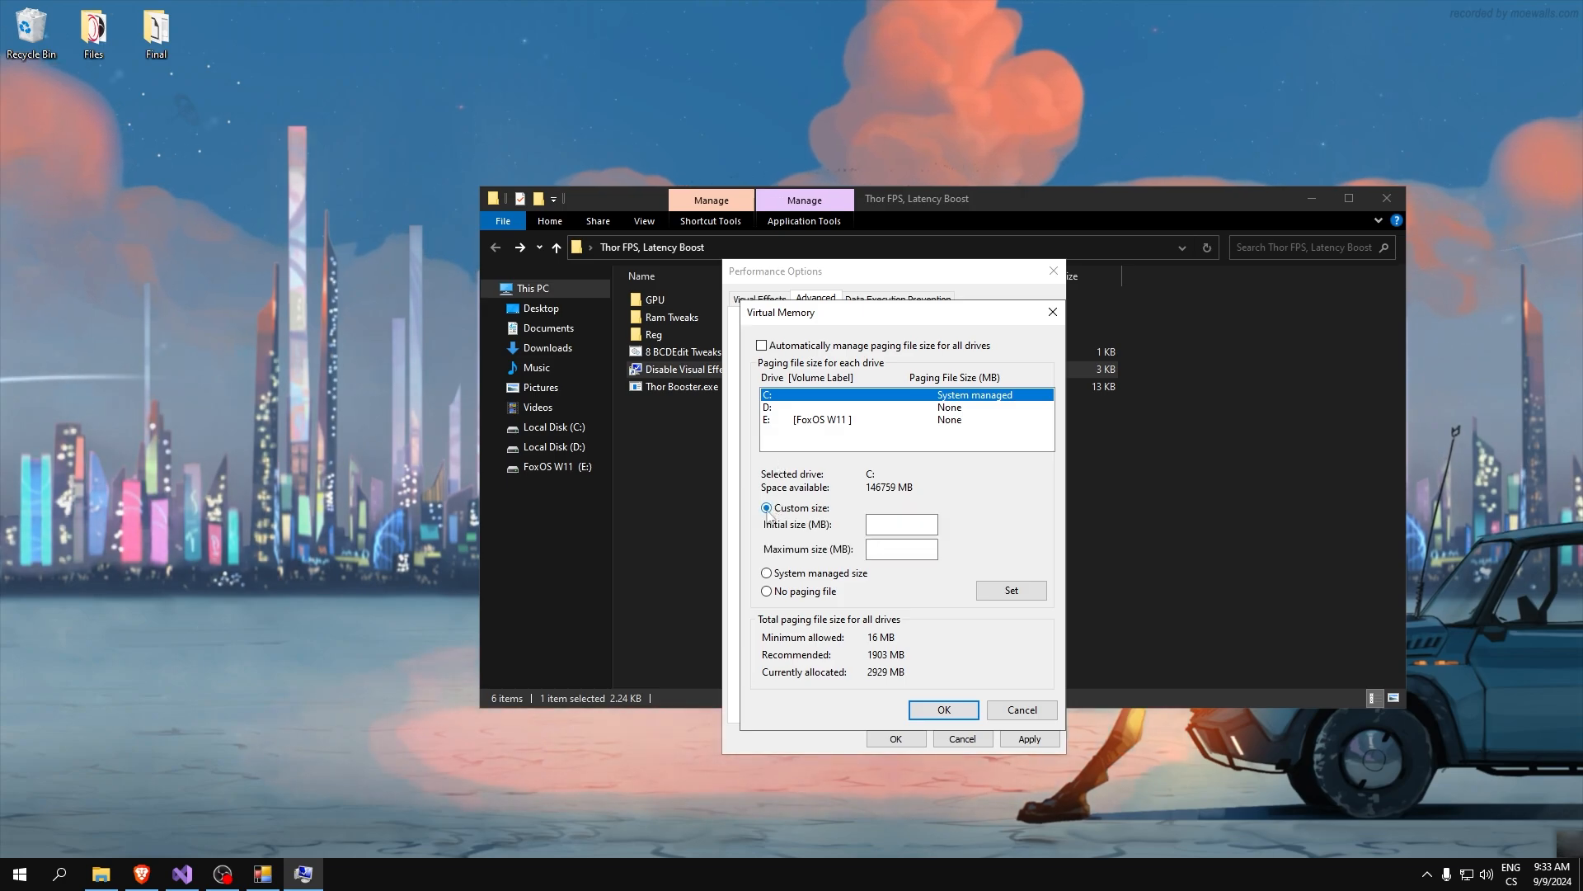
click(901, 527)
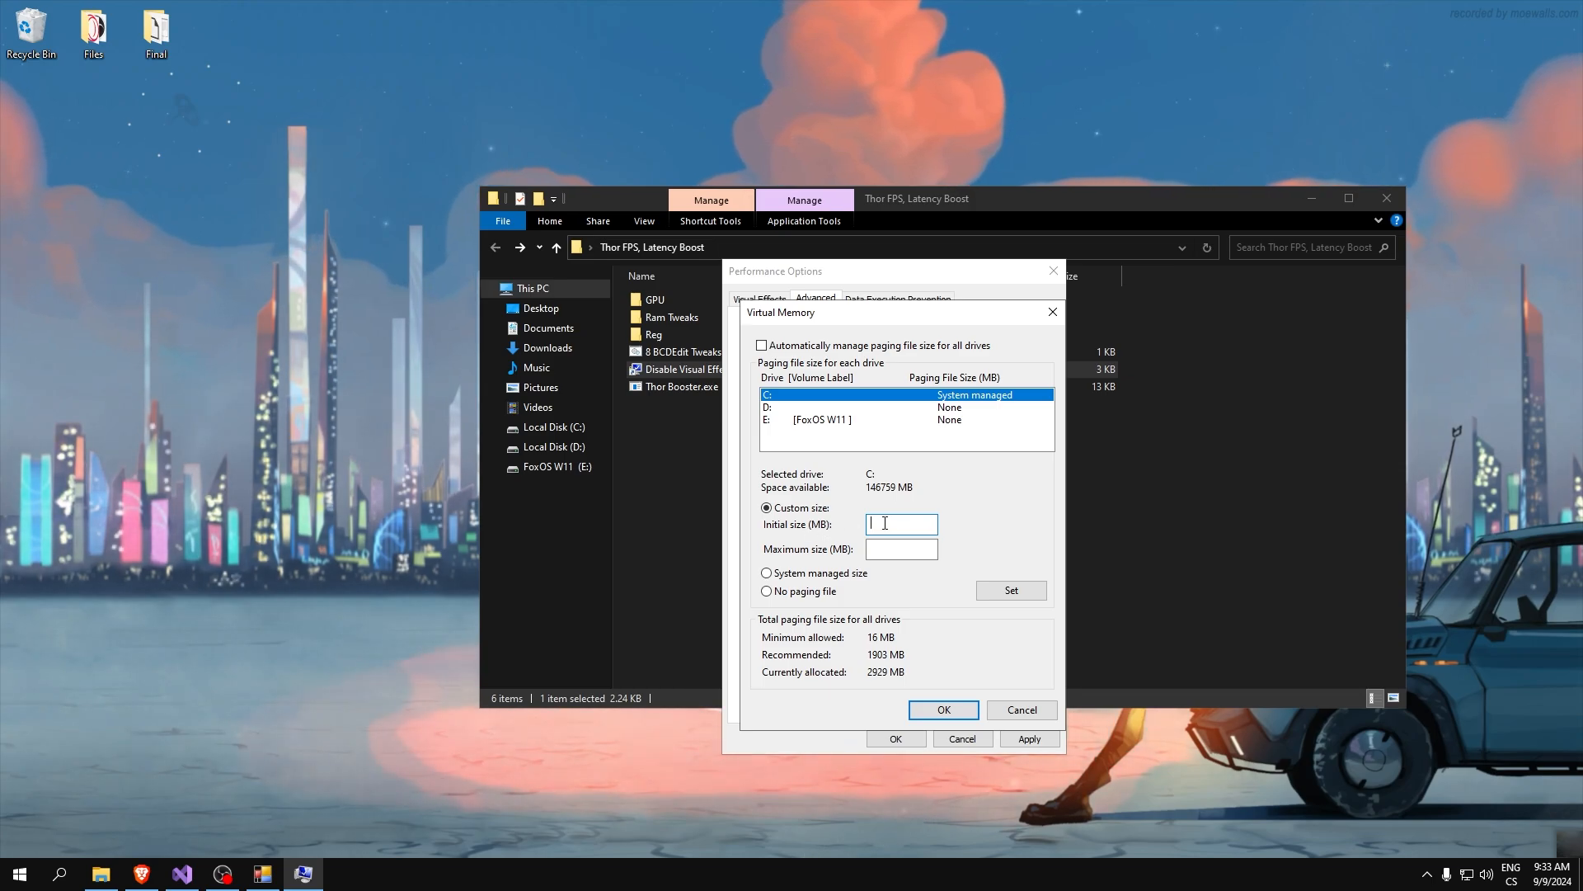
text(000)
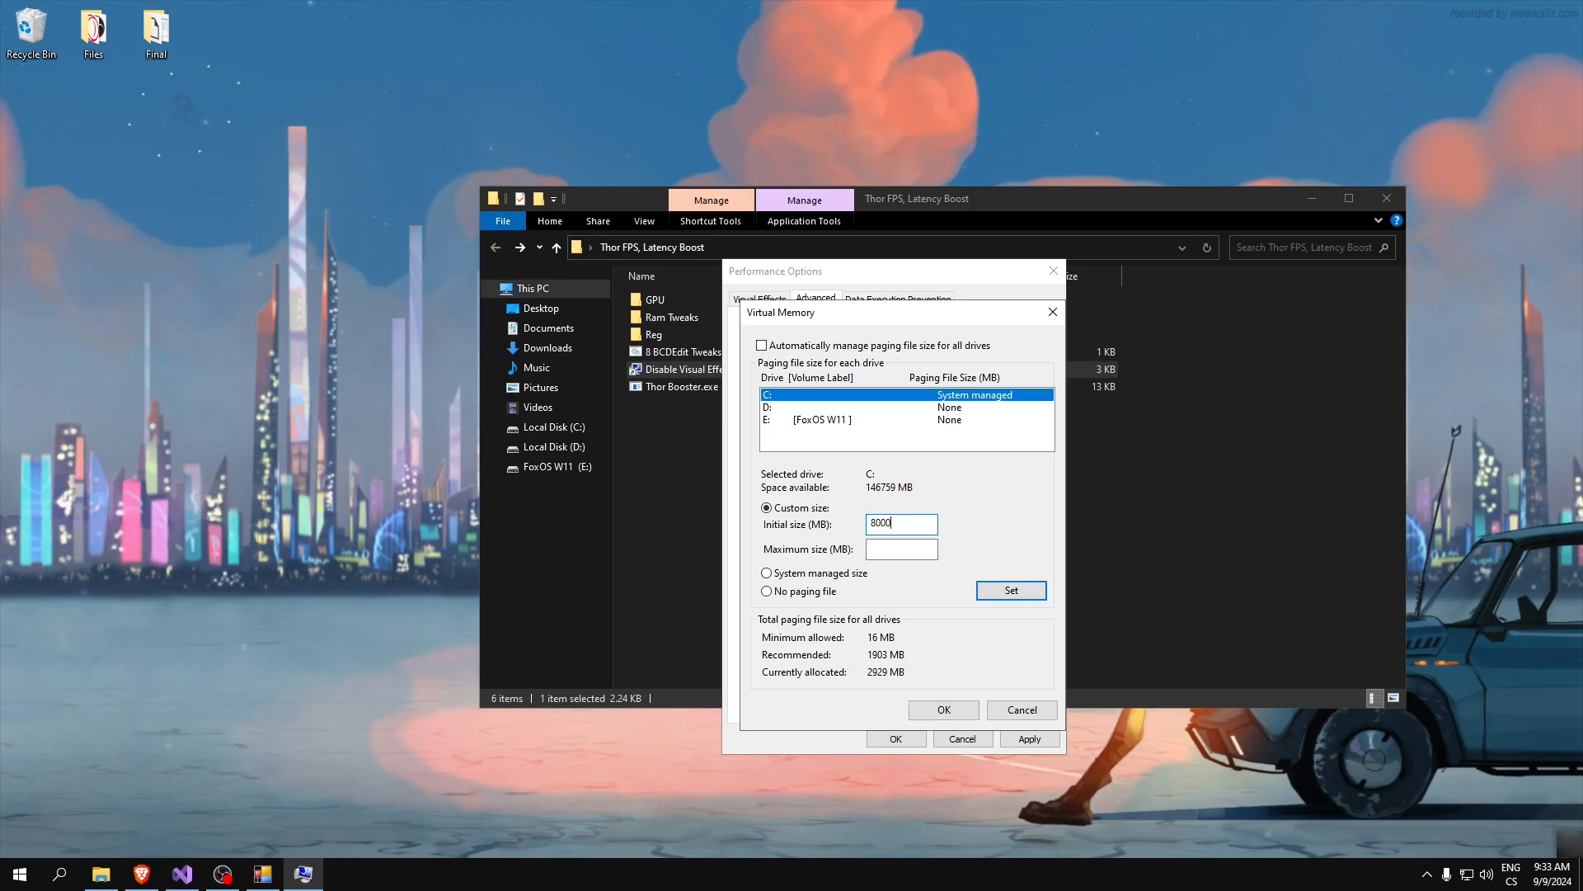
drag(899, 528, 827, 533)
click(892, 550)
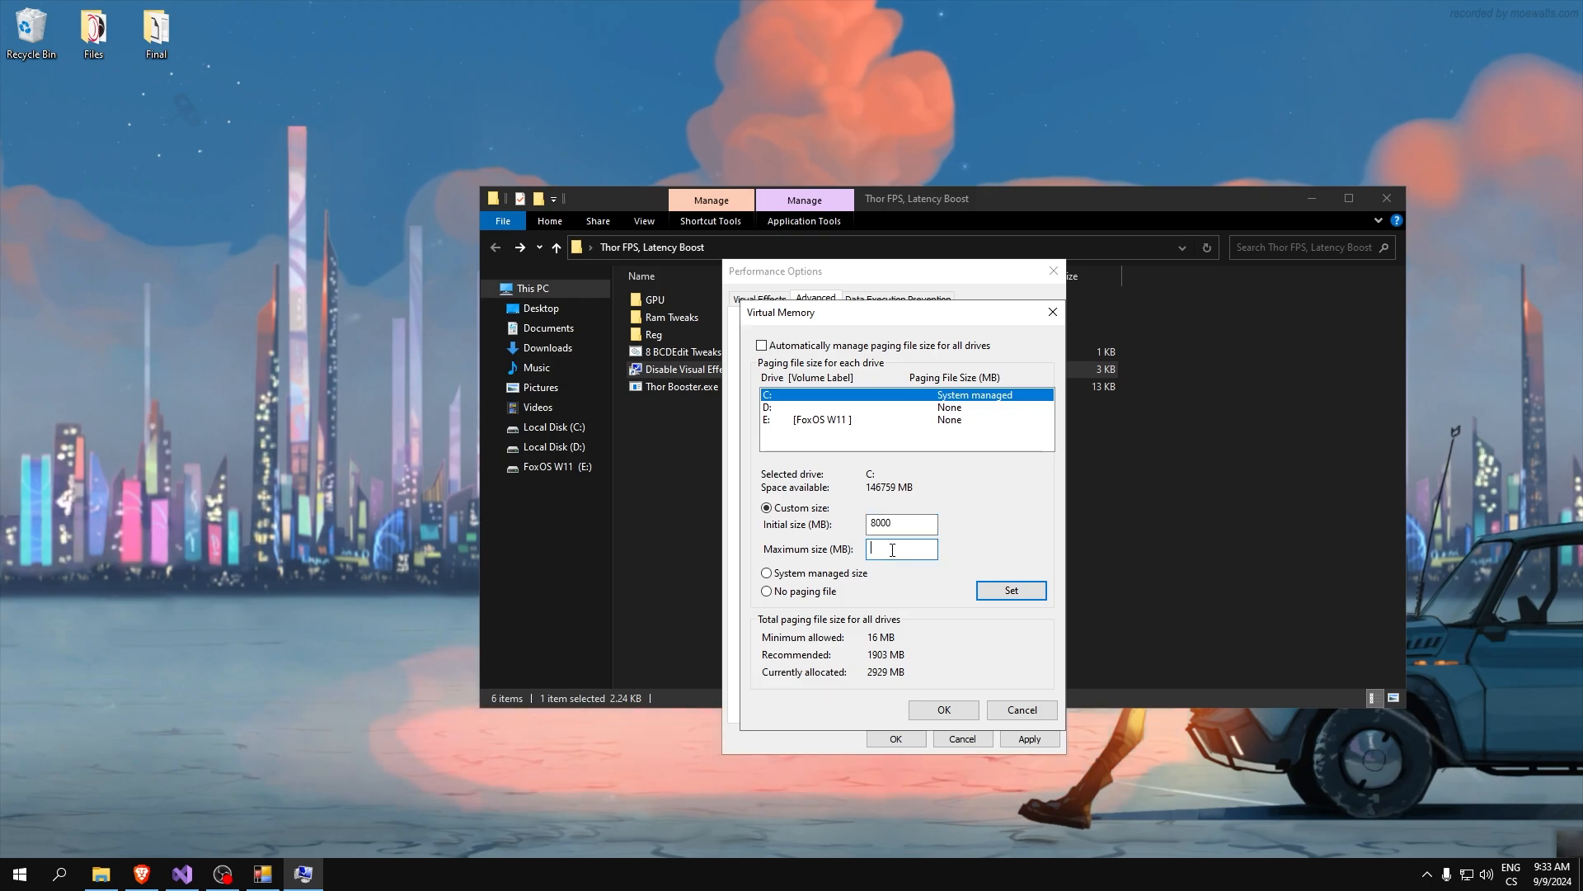
text(8000)
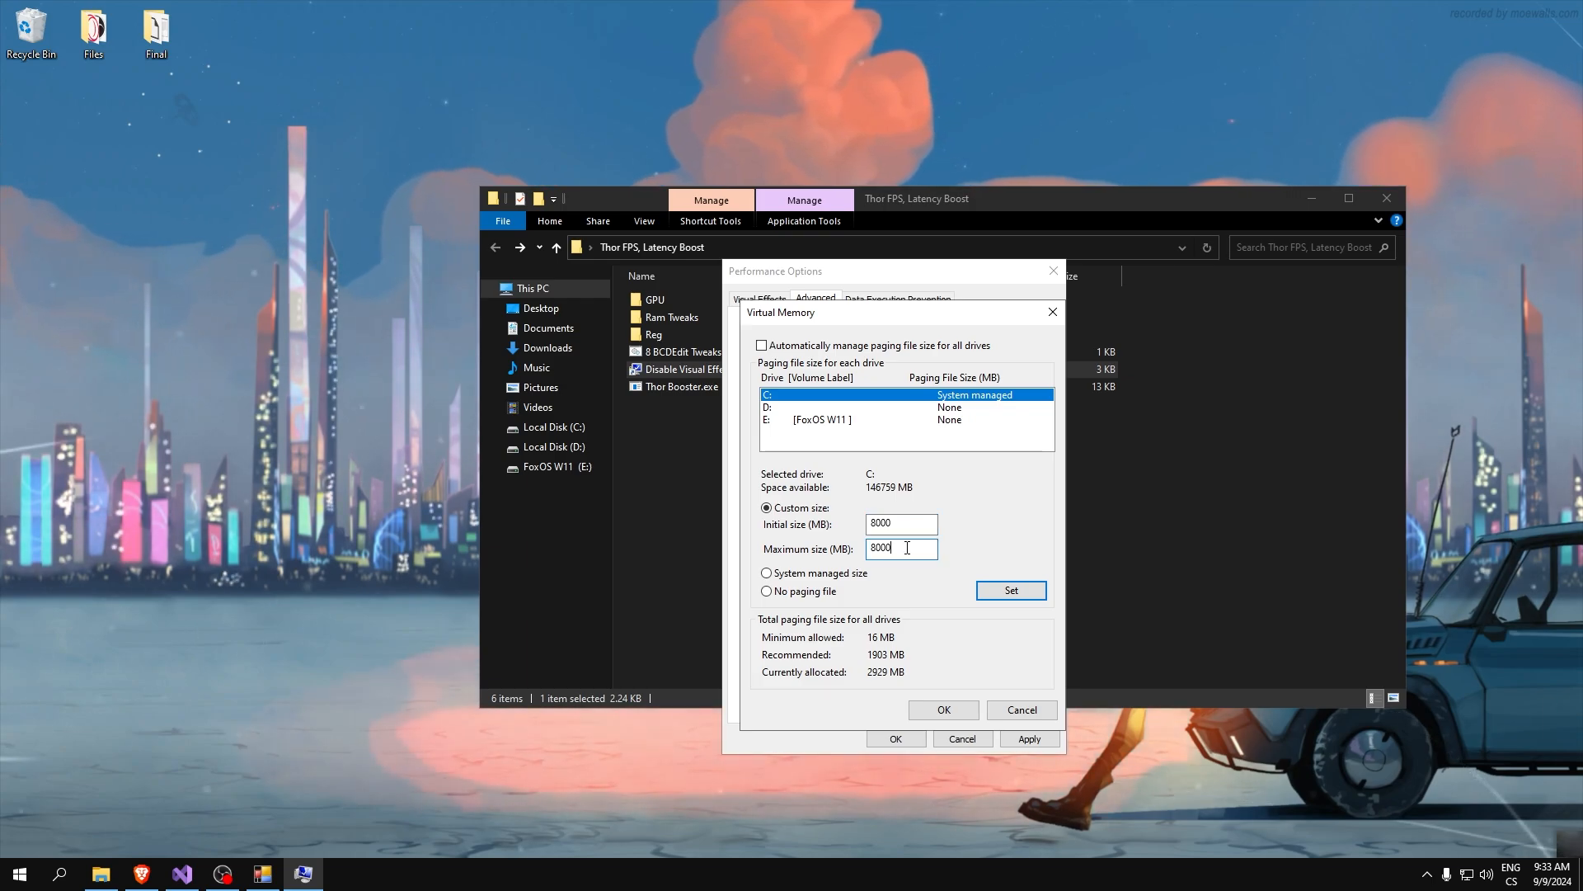
Try a maximum paging file size of 16000 MB for drive C:, then restore it to 8000 MB.
double_click(899, 548)
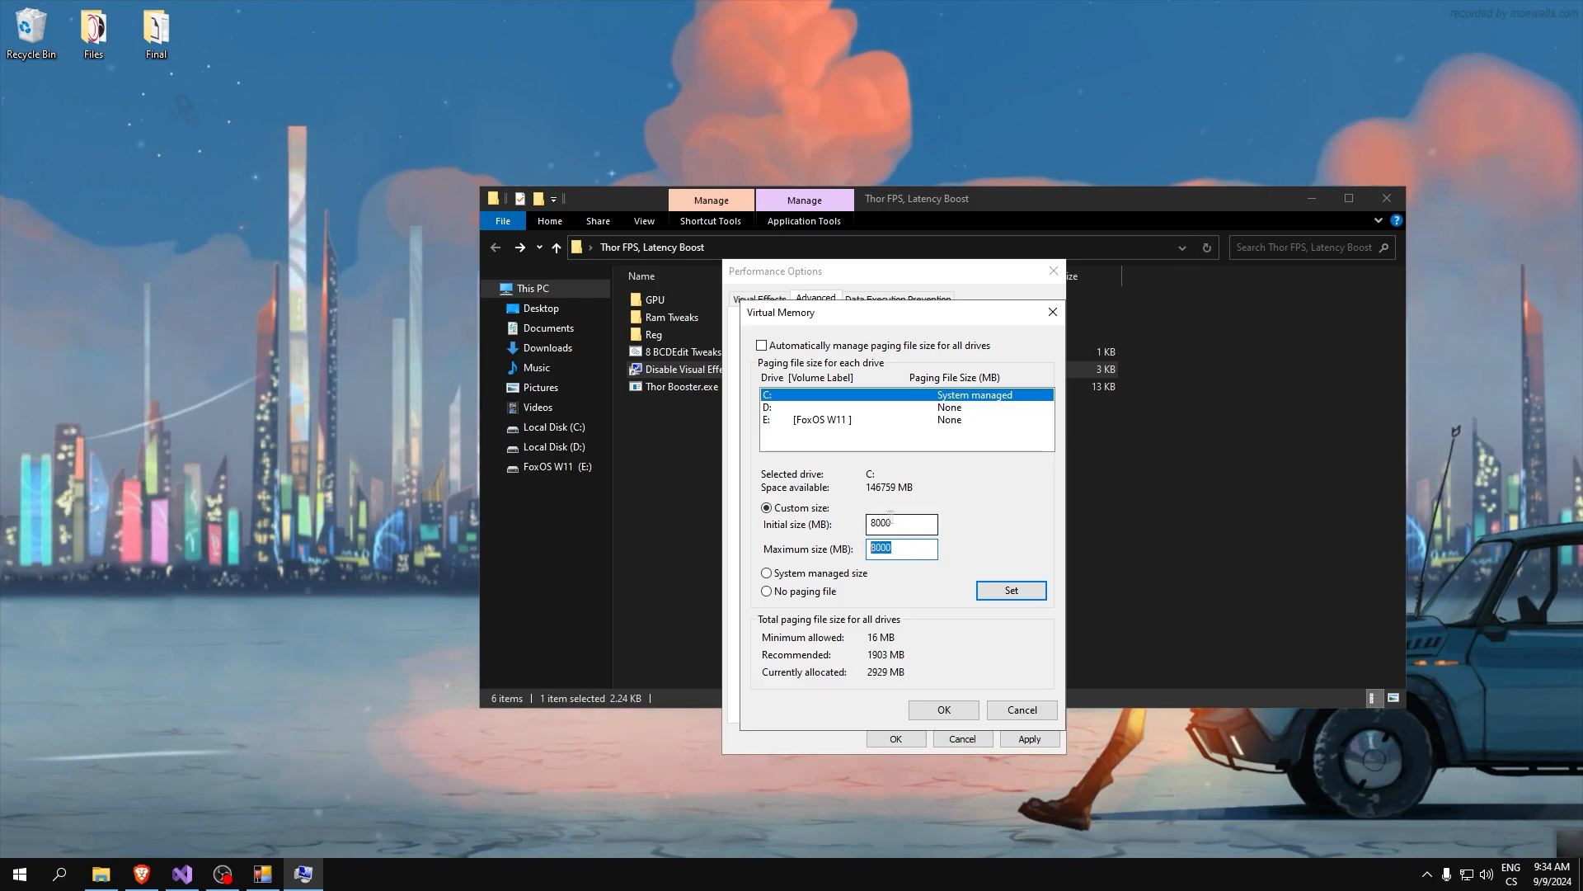
text(1600)
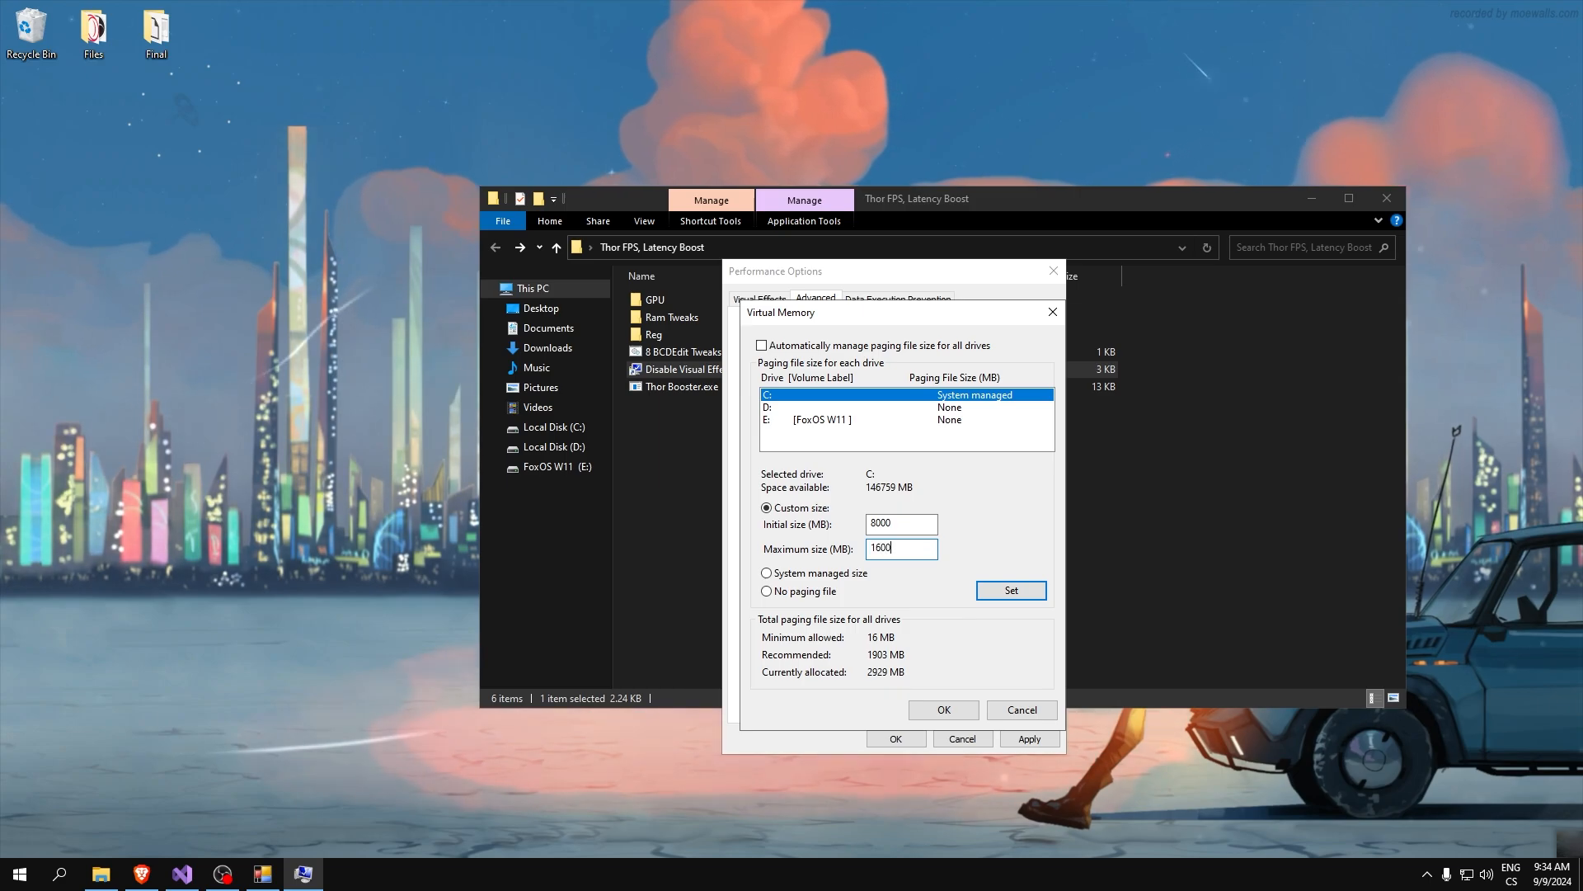
text(0)
double_click(902, 550)
text(8000)
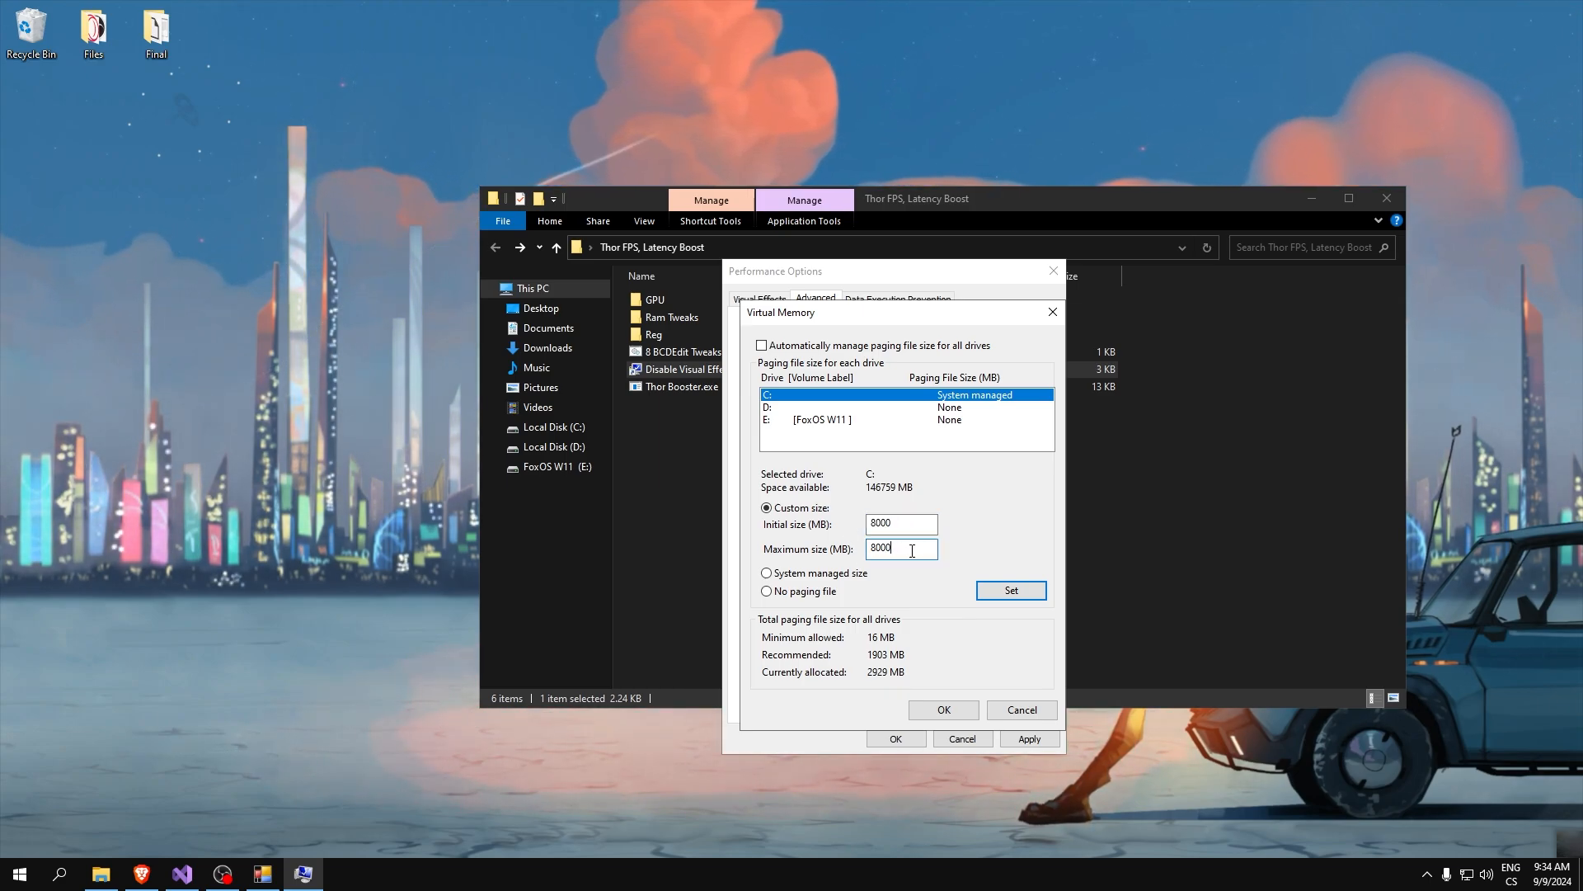
Assign the 8000 MB custom paging file to drive C: and check the paging settings of drives D: and E:.
click(1012, 591)
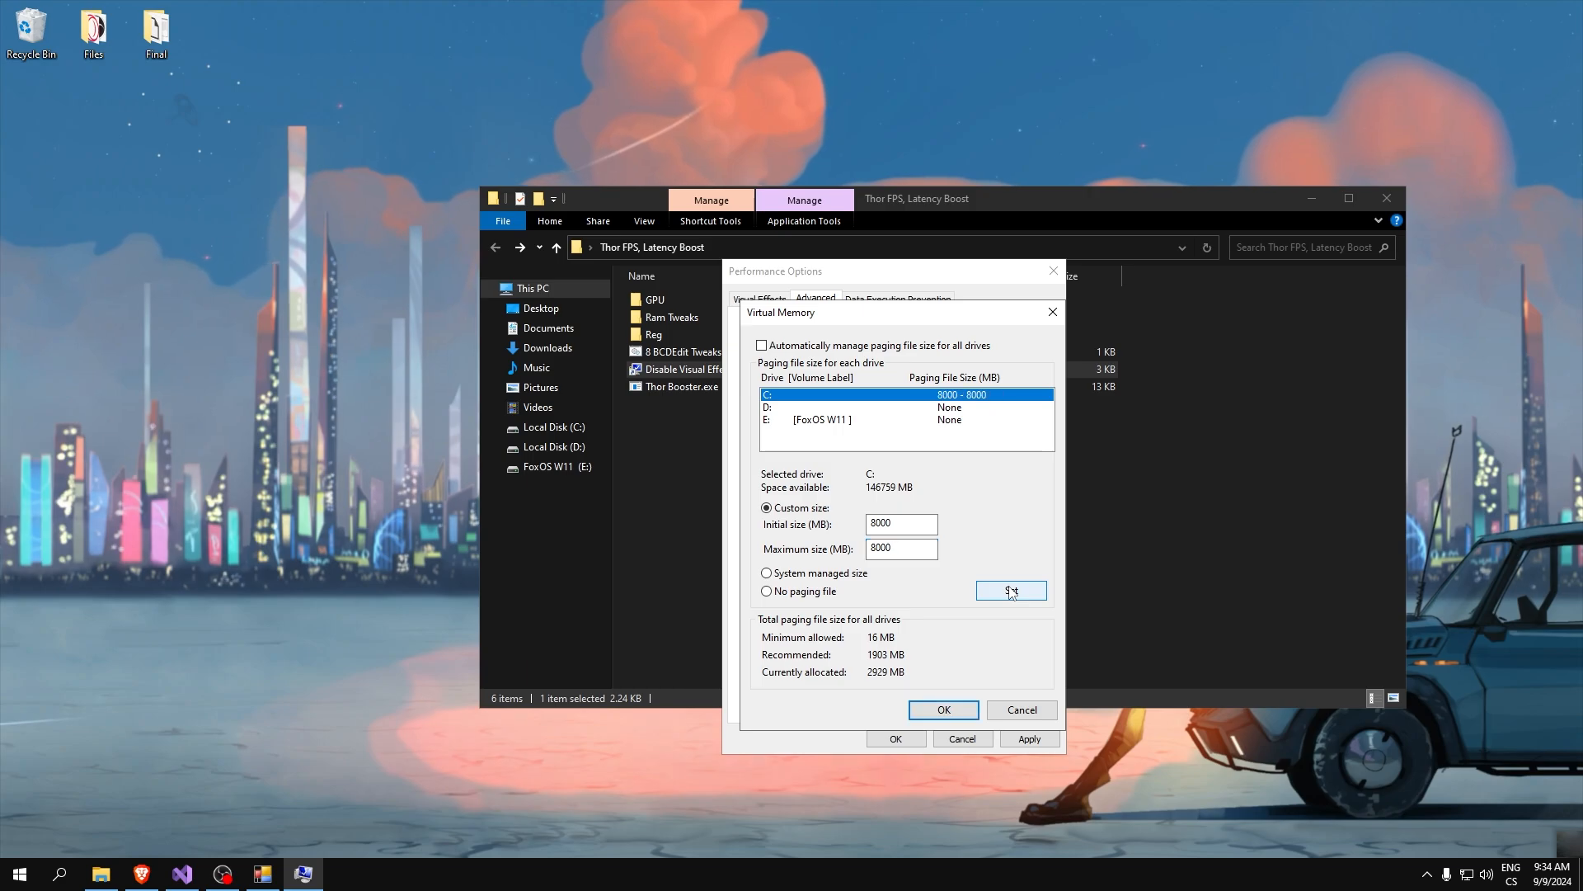
click(952, 407)
click(956, 420)
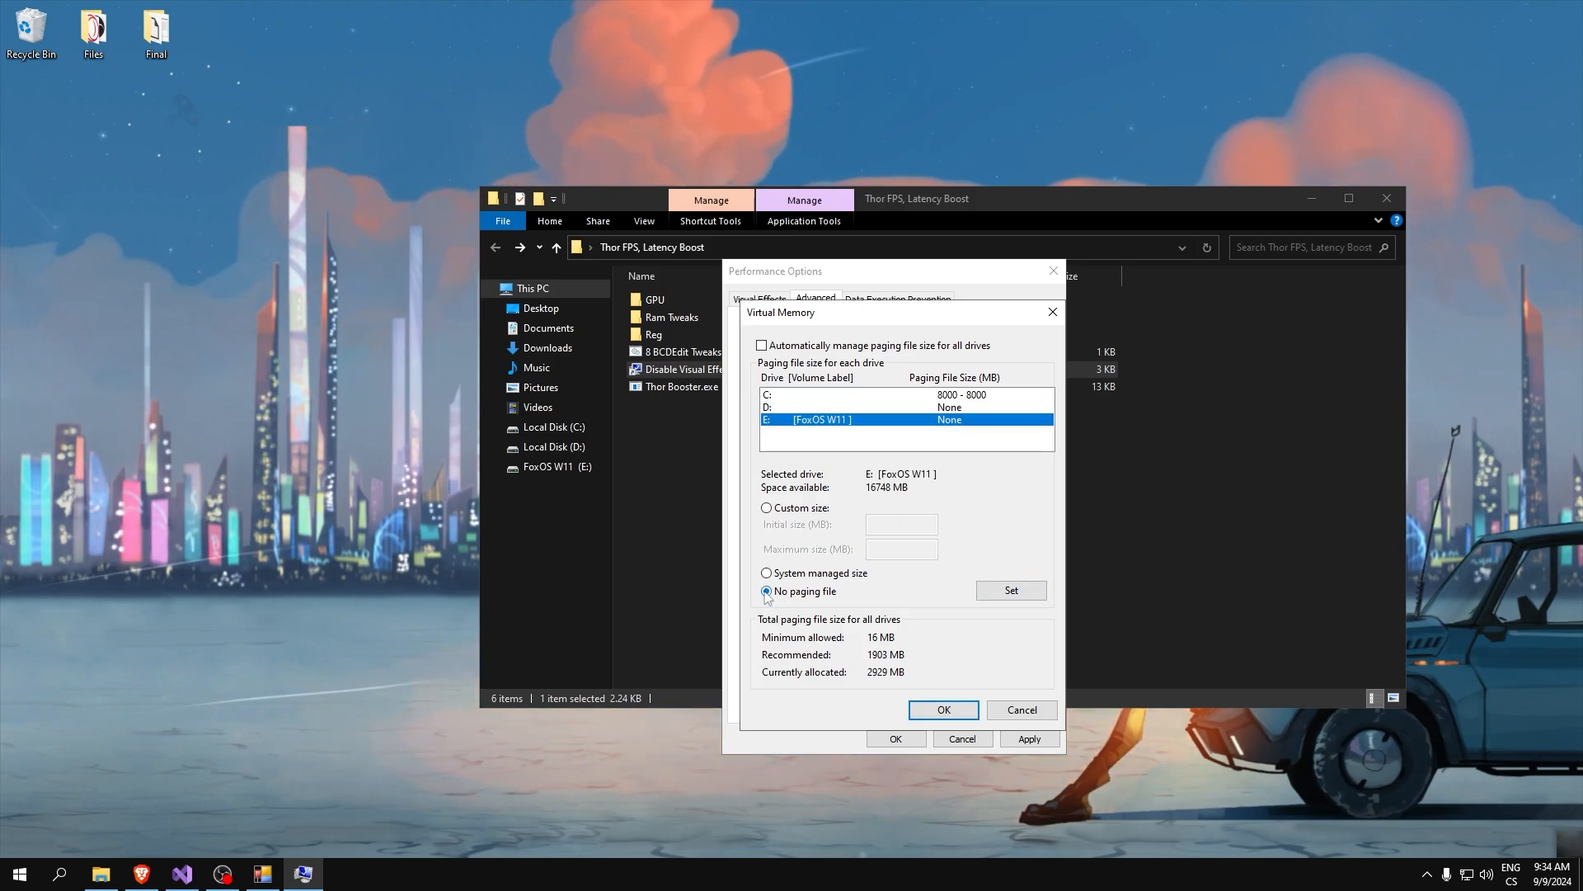
click(937, 395)
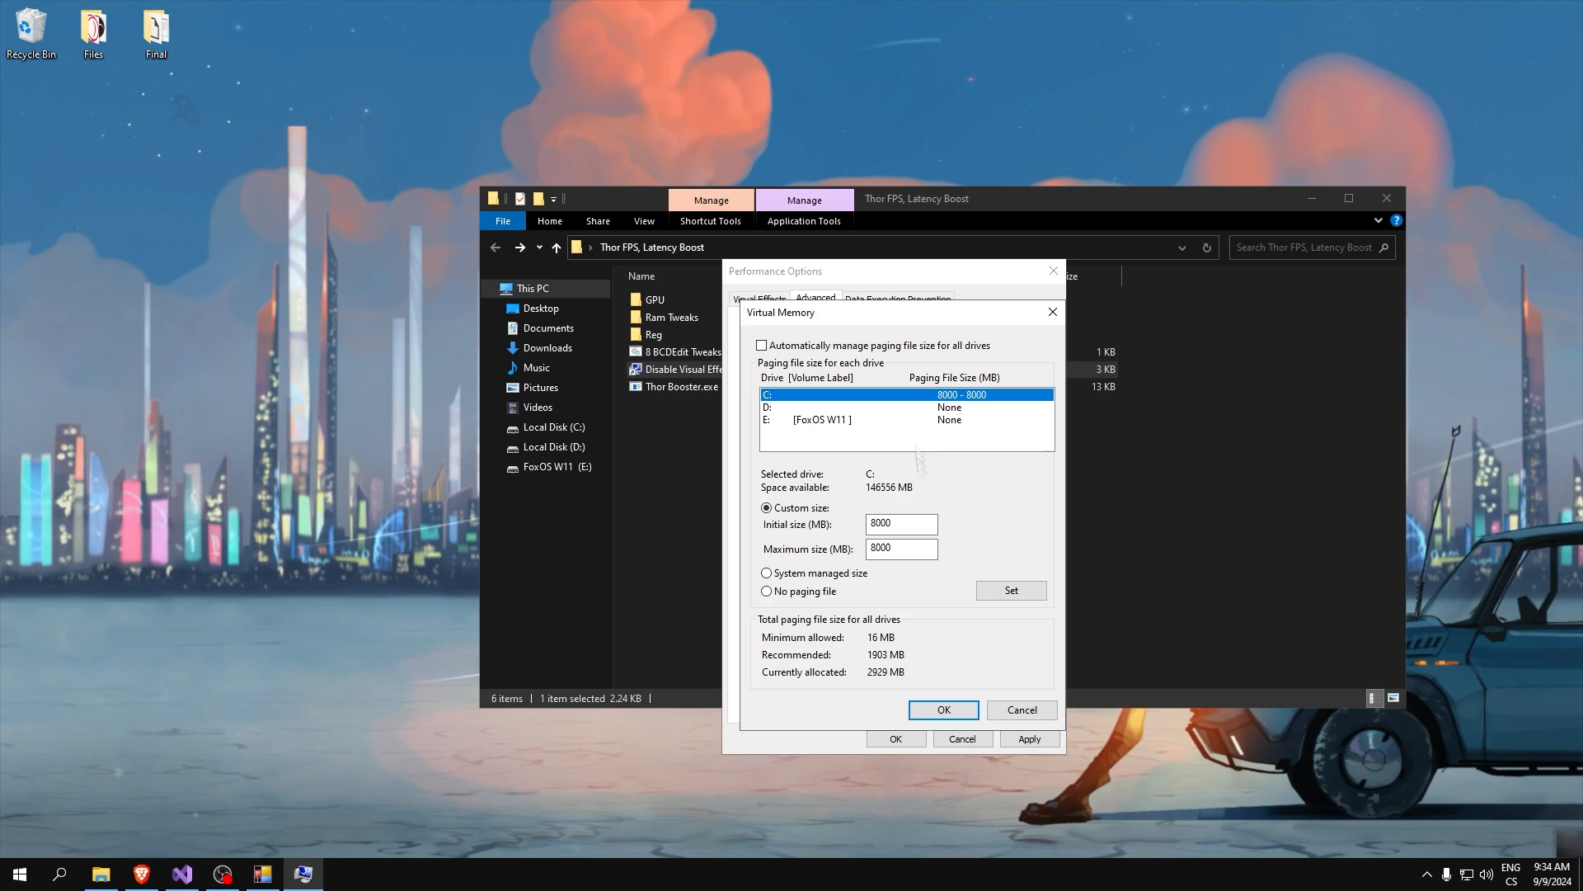
Accept the virtual memory change and its restart notice, view the Data Execution Prevention settings and close Performance Options with its settings accepted.
click(944, 710)
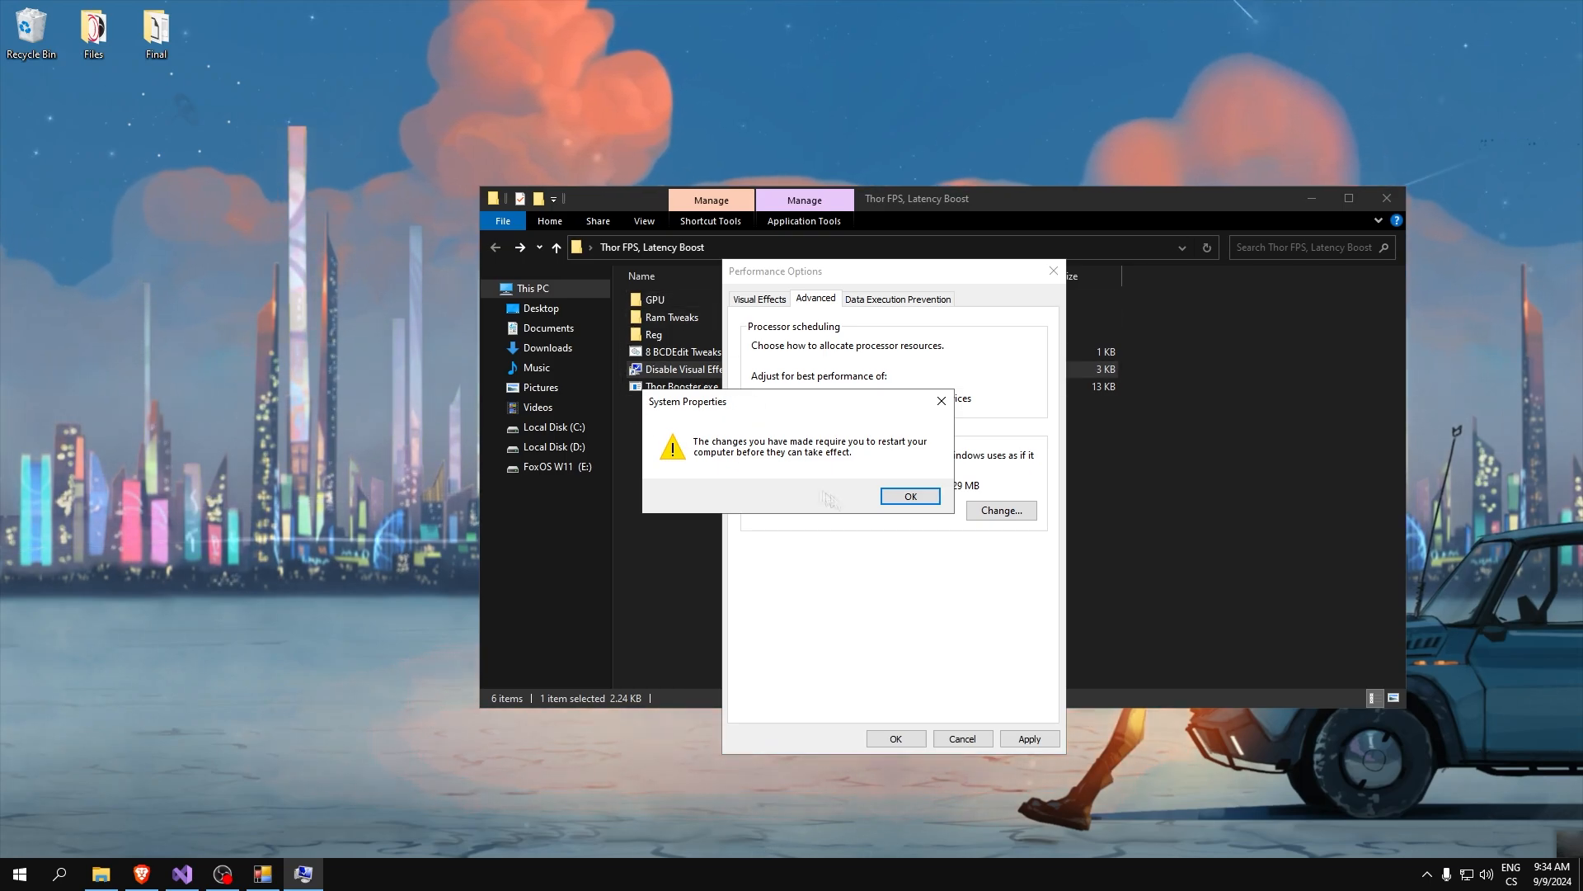
click(898, 499)
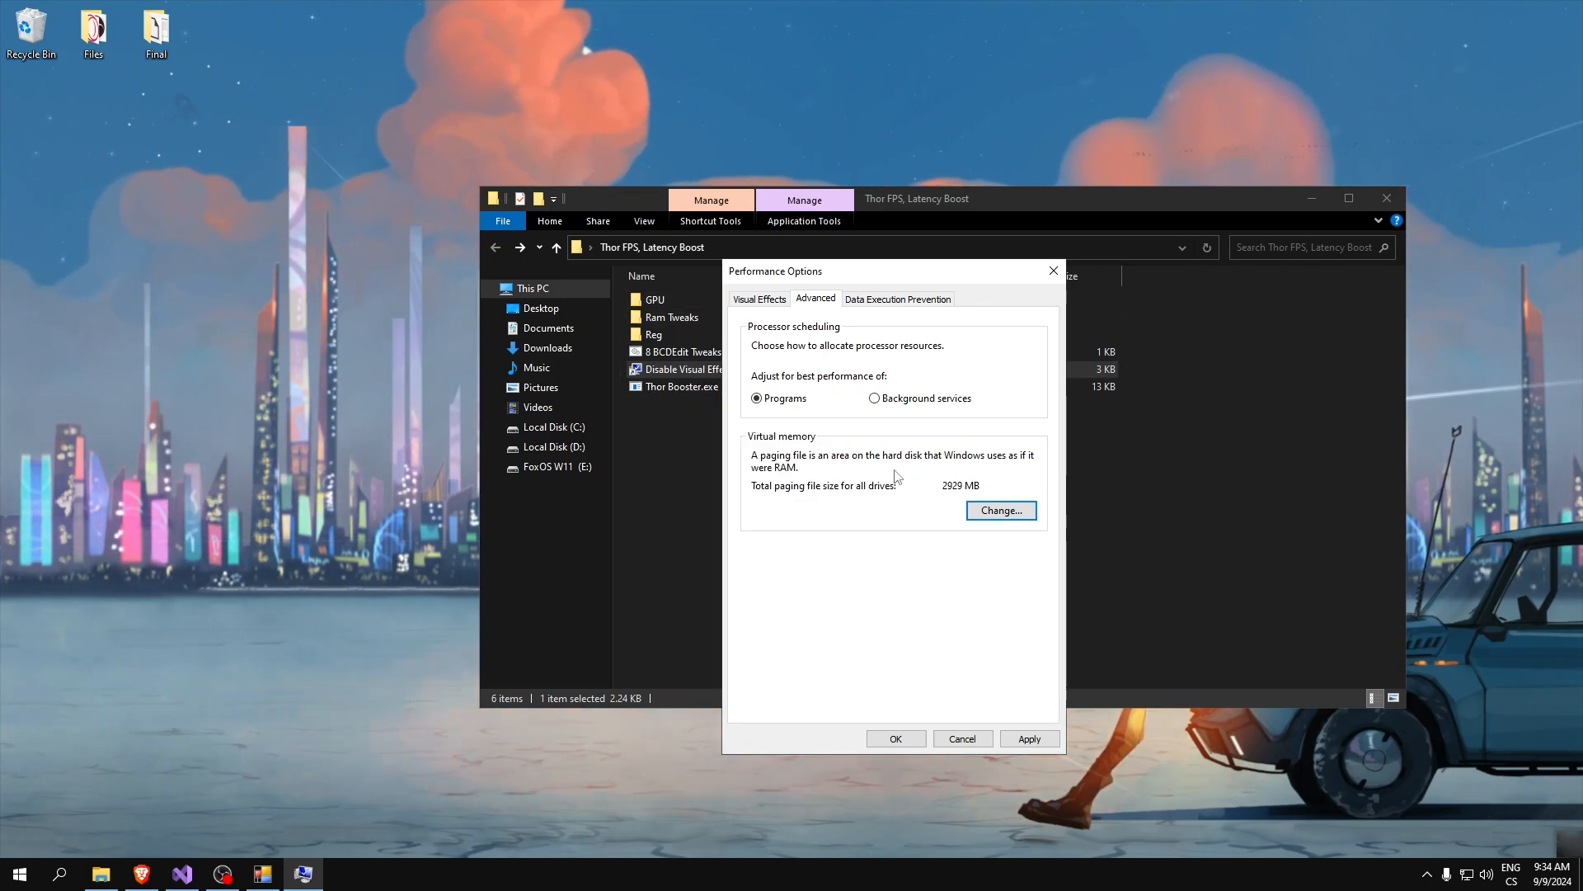
click(895, 301)
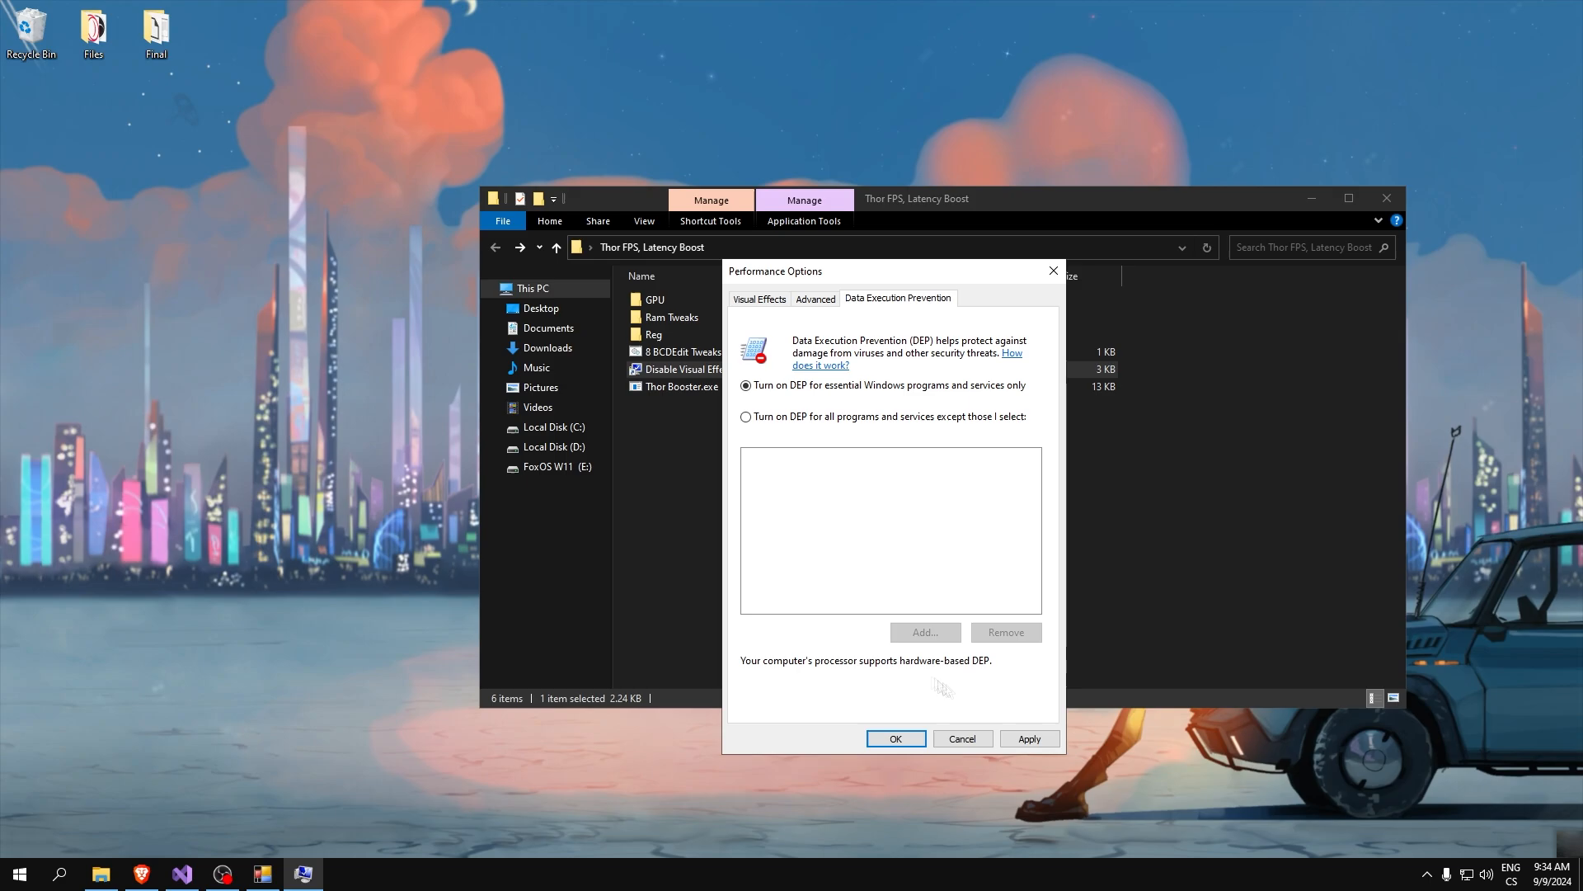
click(896, 738)
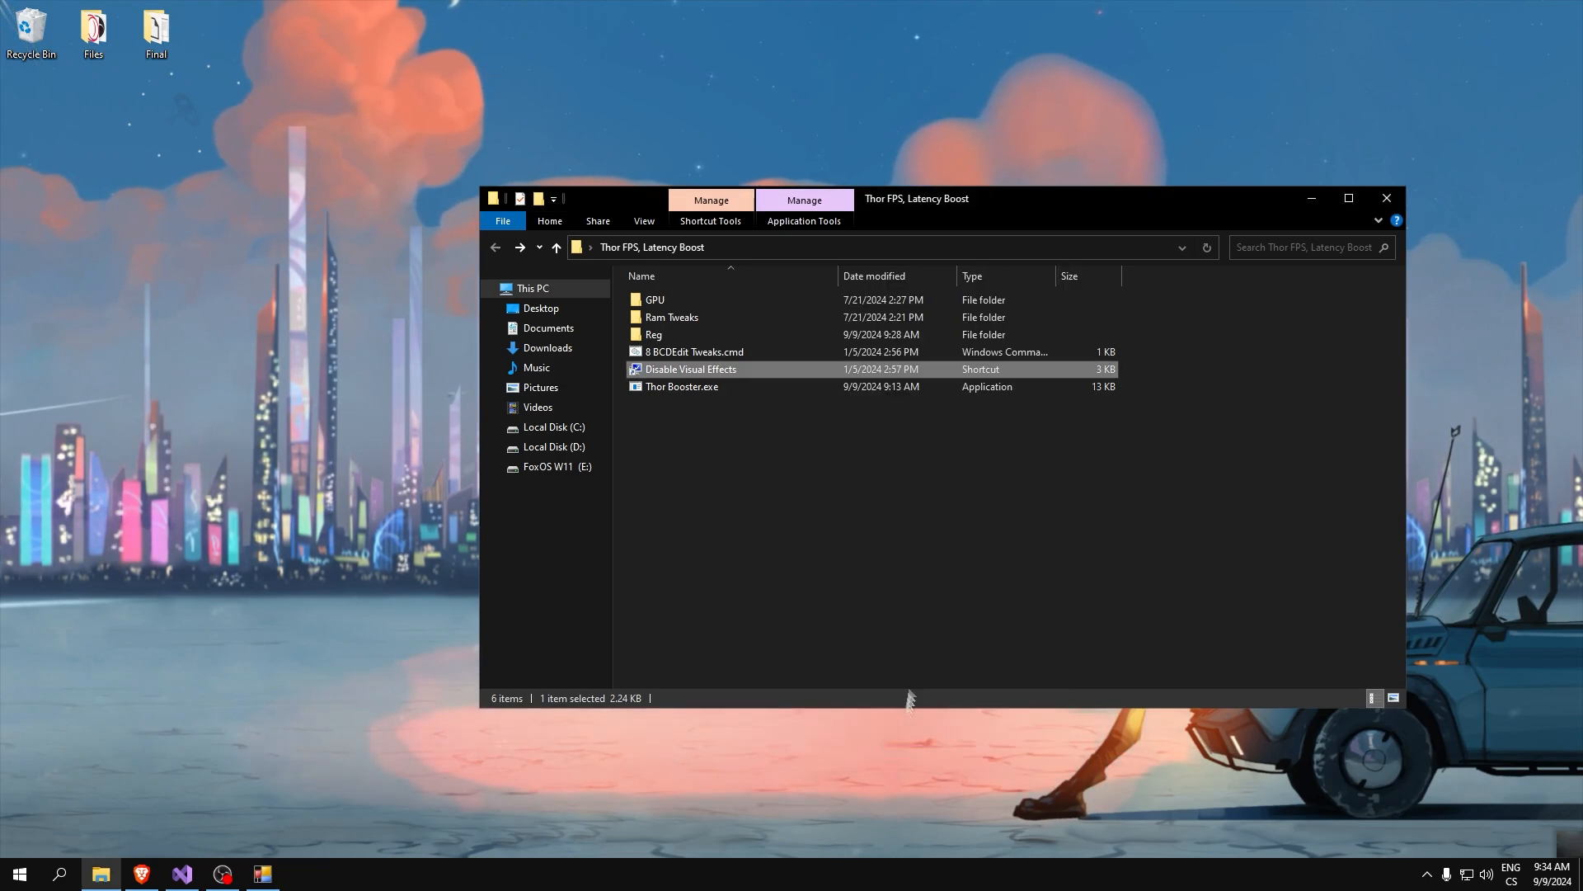
Launch Thor Booster.exe from the Thor FPS, Latency Boost folder and enter a Repeat Delay of 150 and a Repeat Rate of 10.
right_click(695, 387)
click(741, 442)
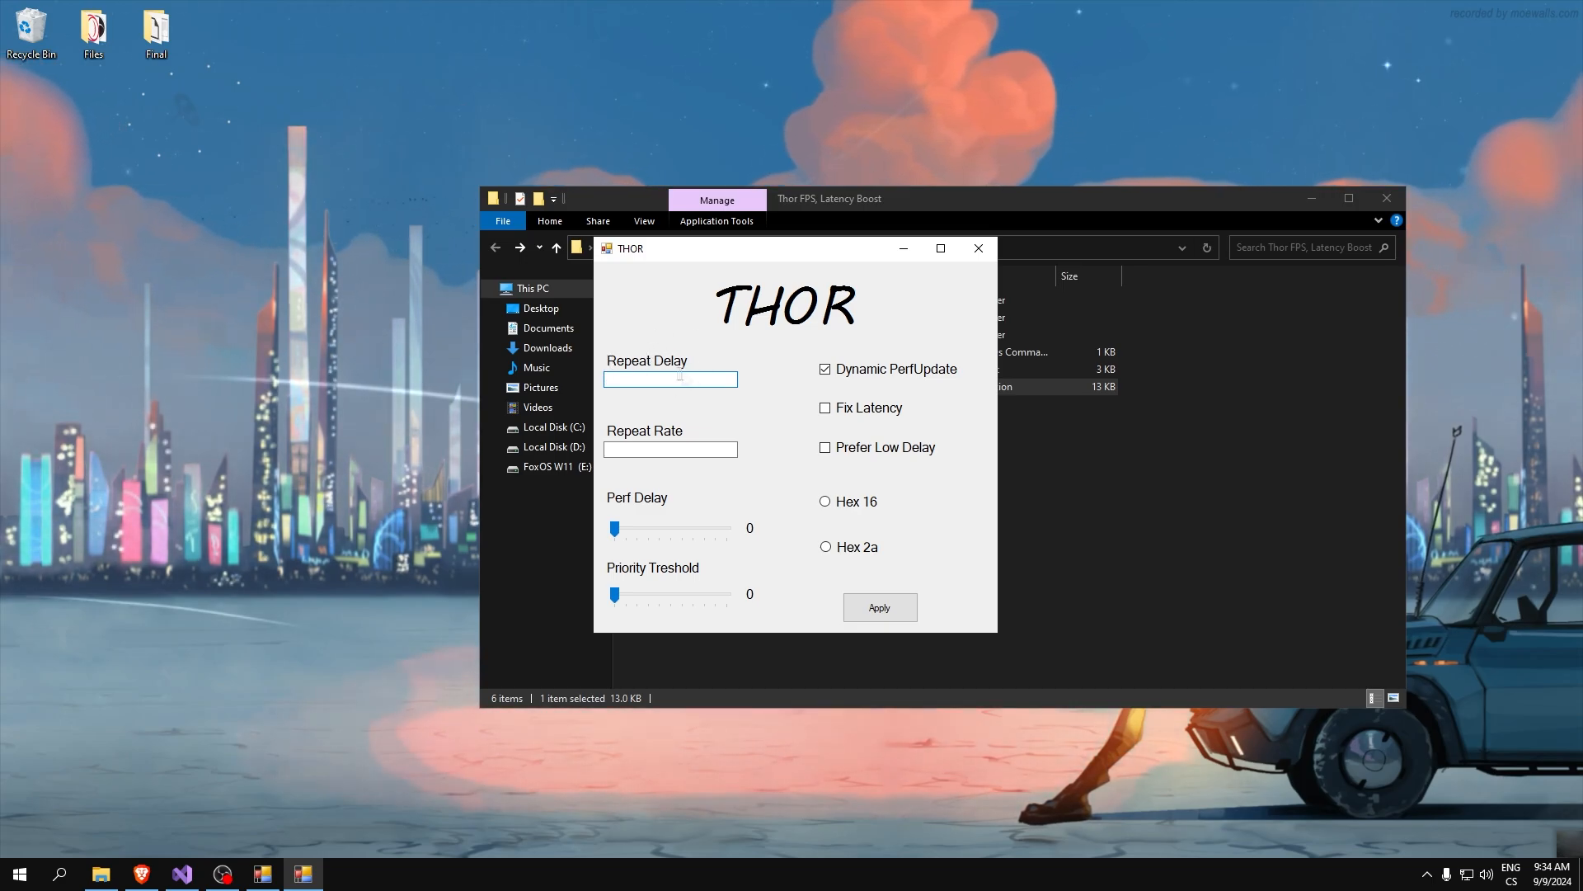
text(150)
double_click(636, 379)
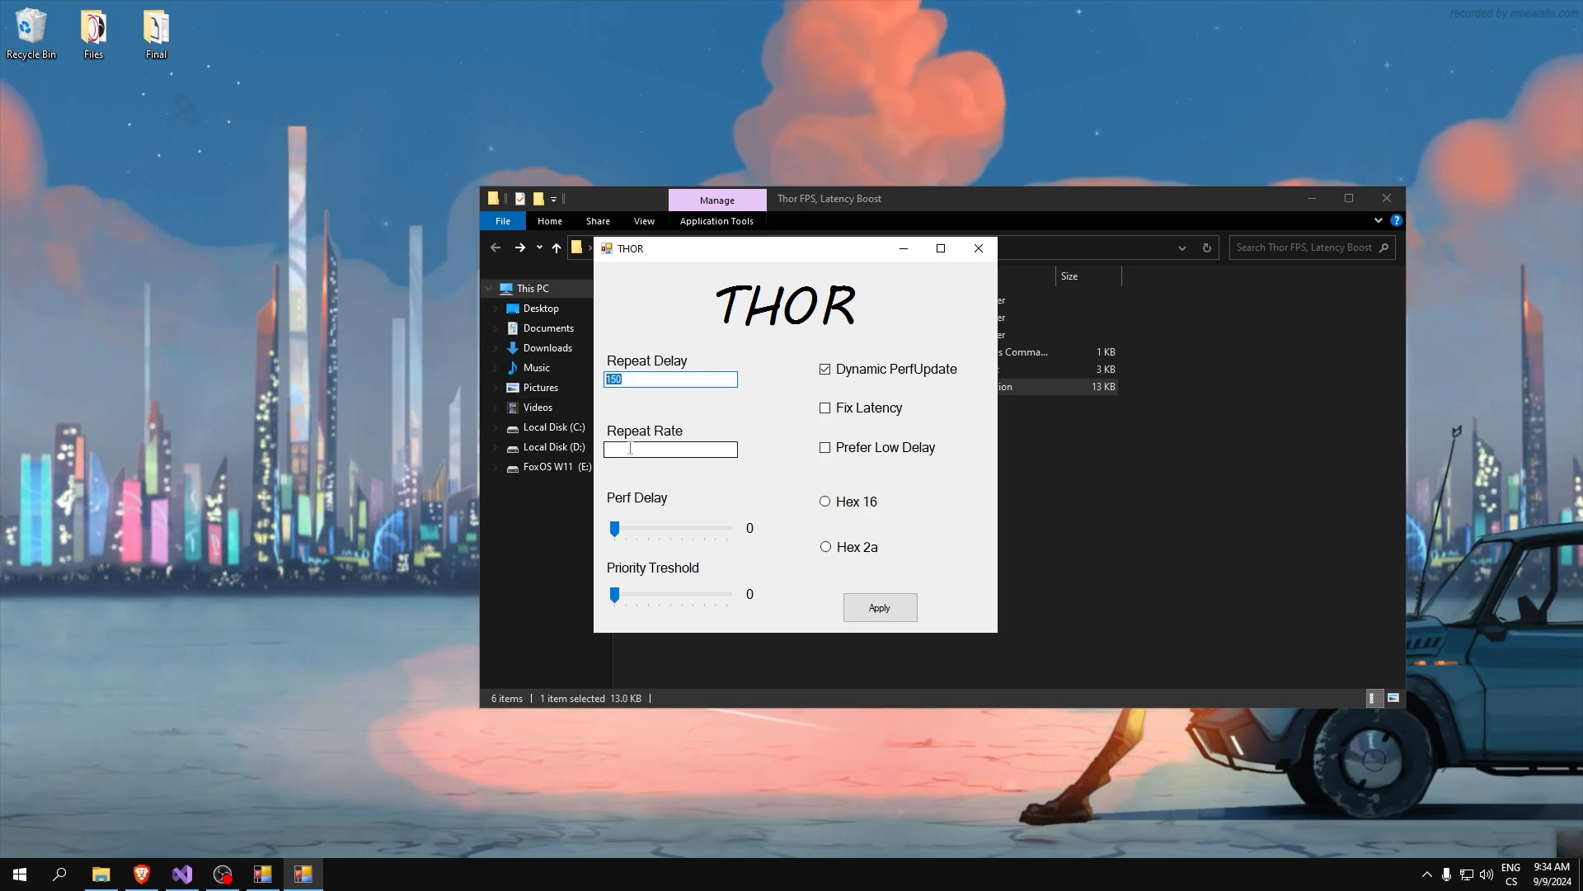
click(632, 449)
text(10)
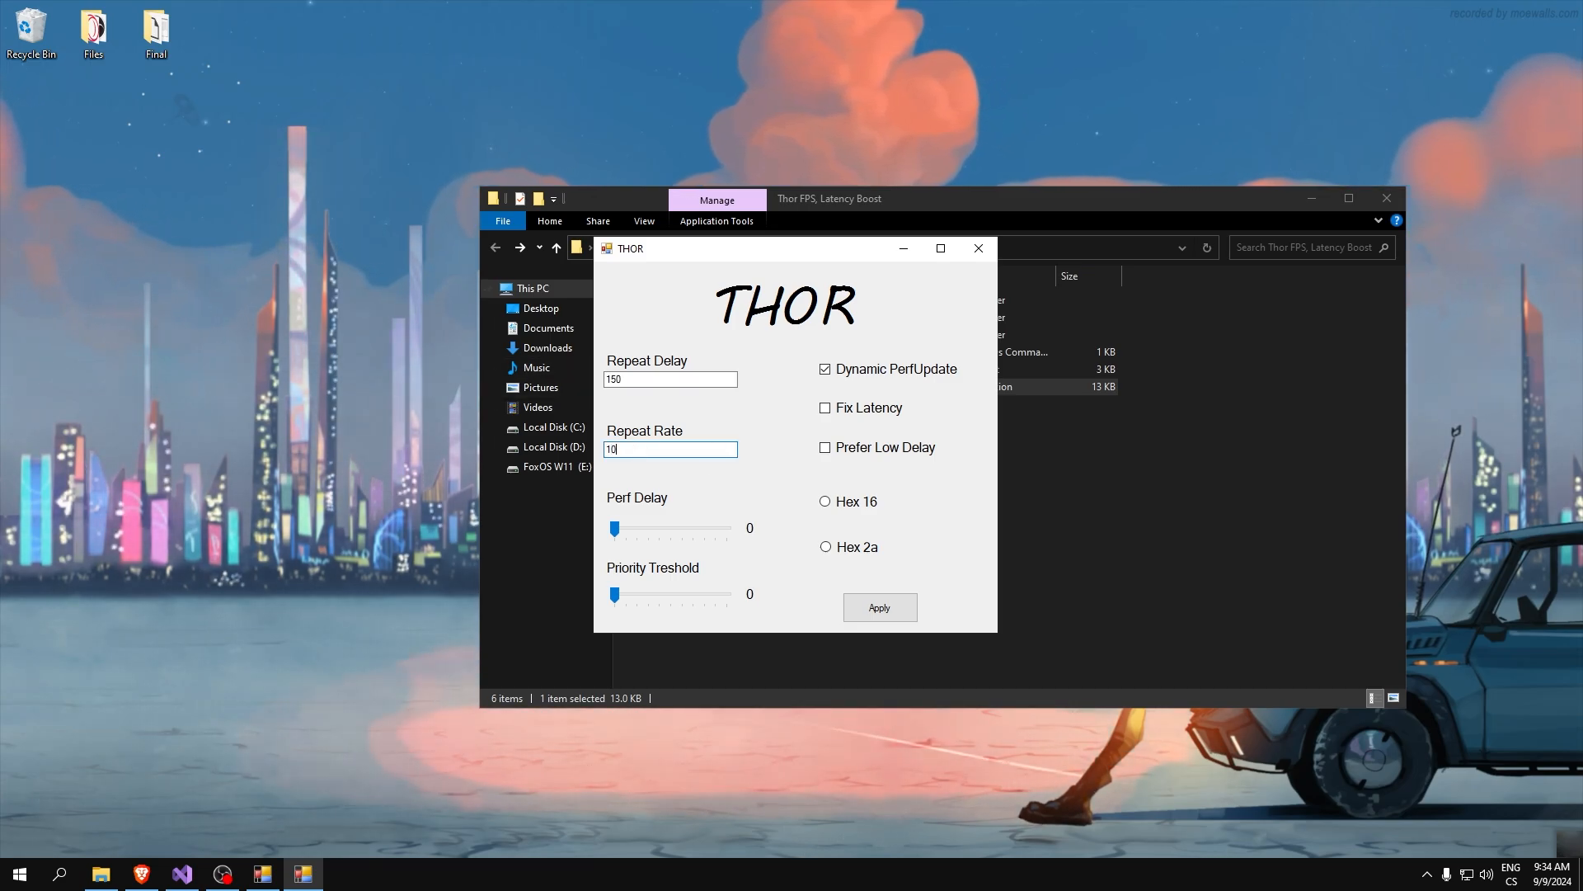
Test the key repeat speed by entering filler letters in Windows search, before and after entering a Repeat Rate of 25 in Thor Booster.
click(59, 873)
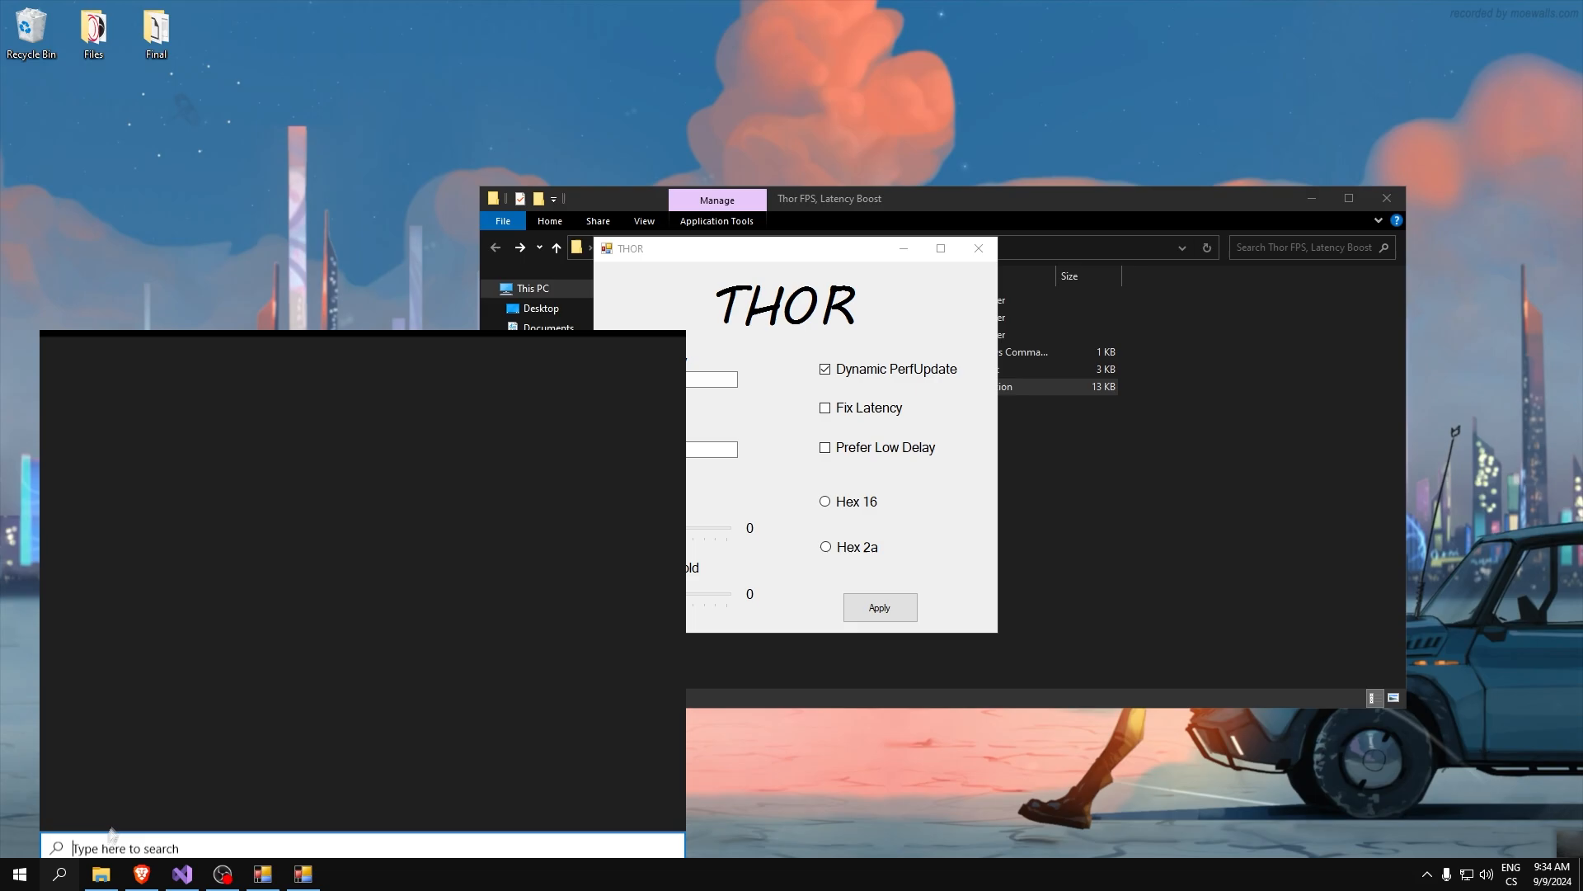
text(asdddddsdasdasd)
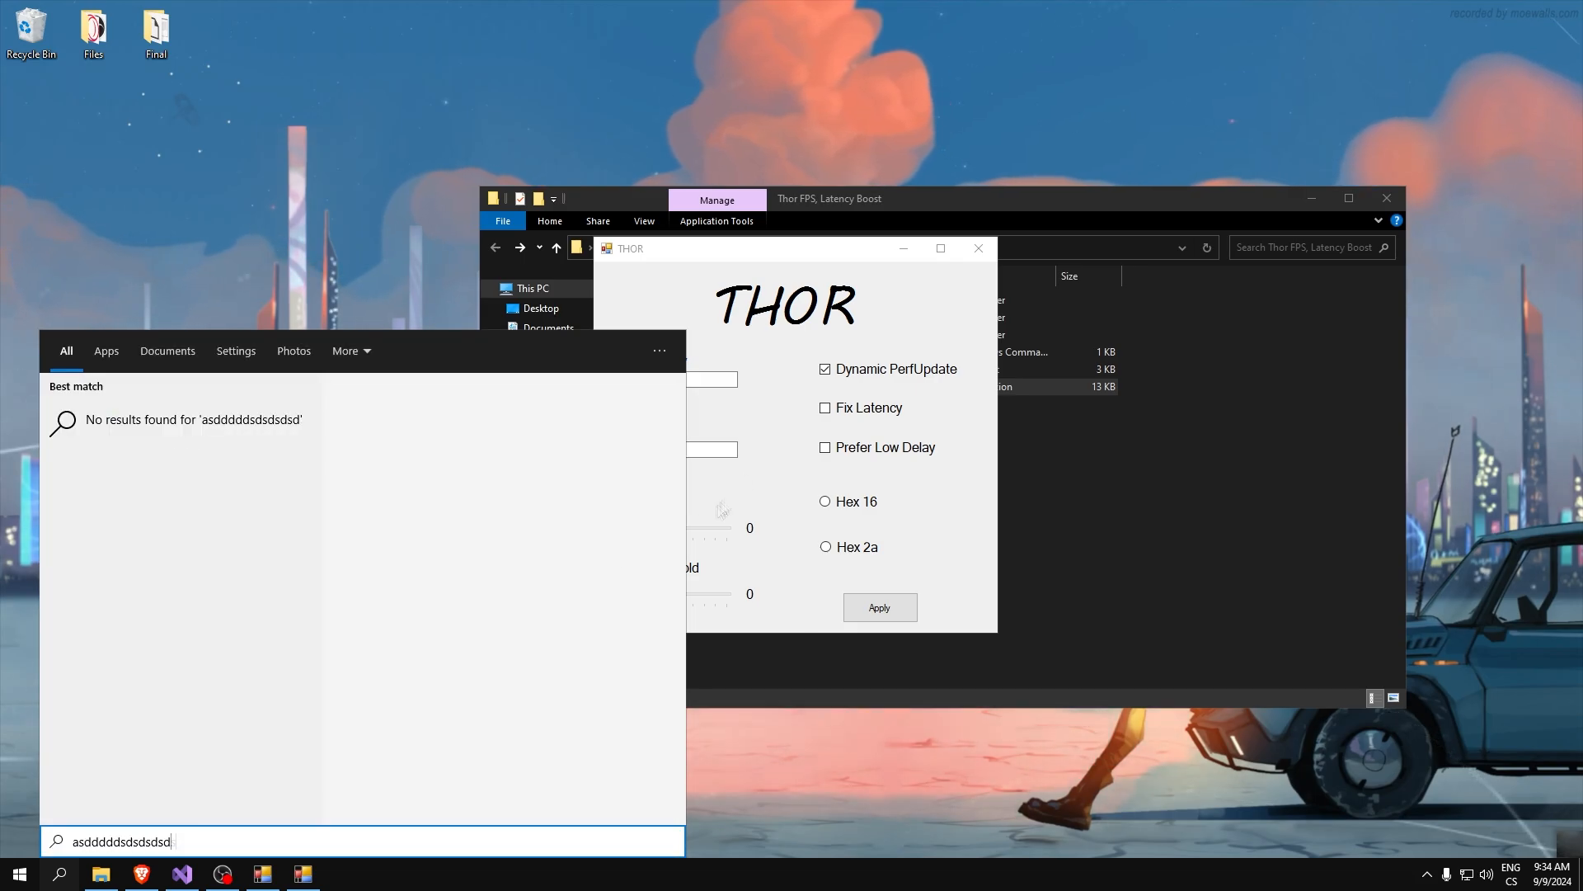
key(Escape)
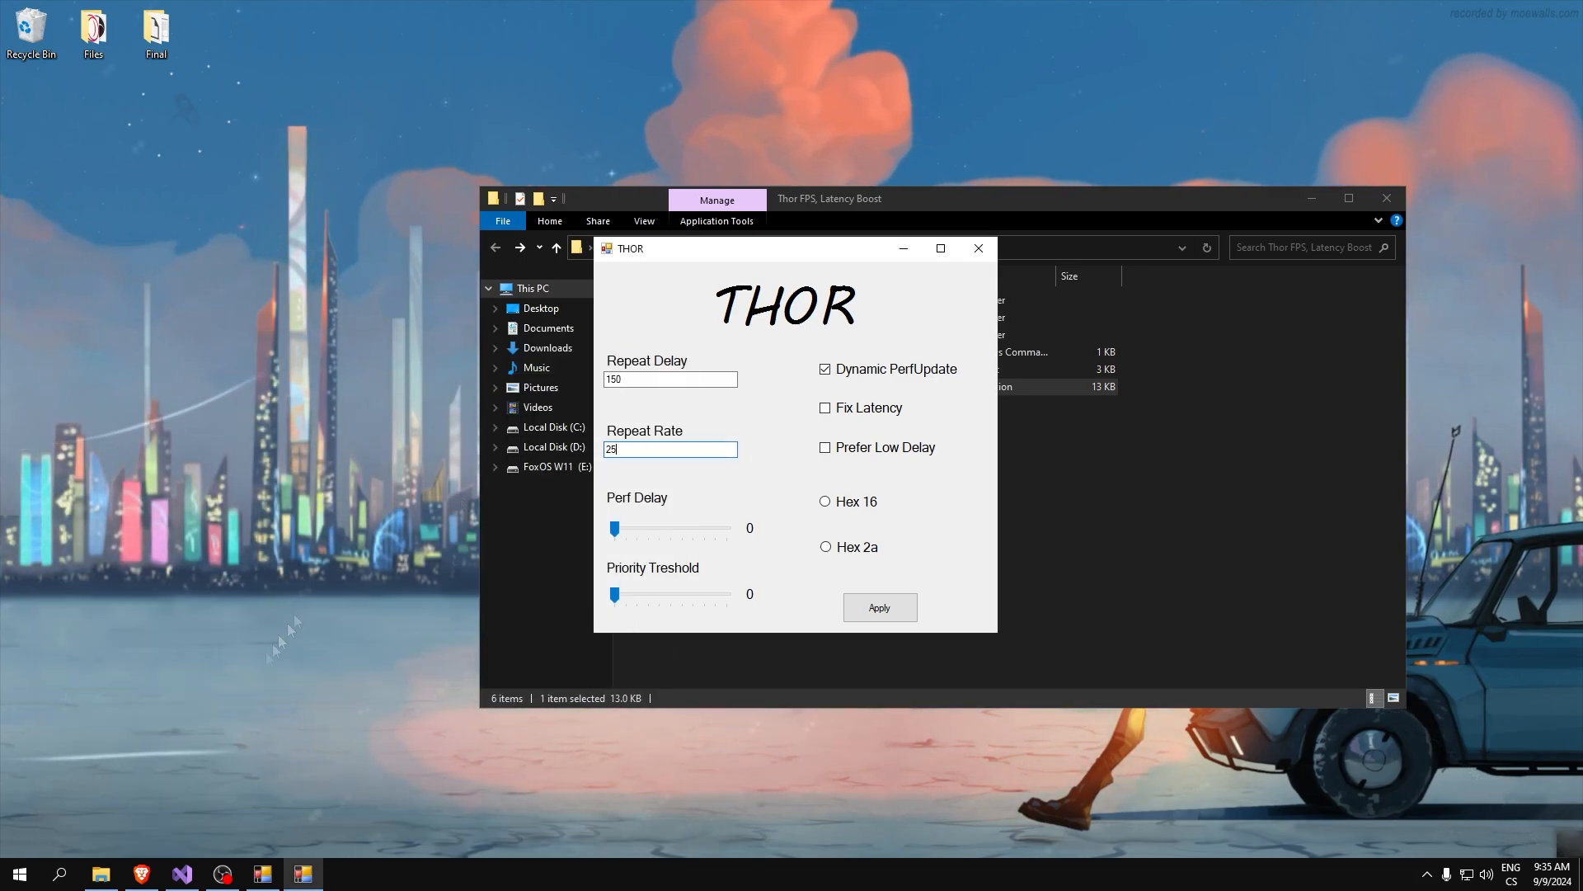
click(58, 873)
text(sdddddddd)
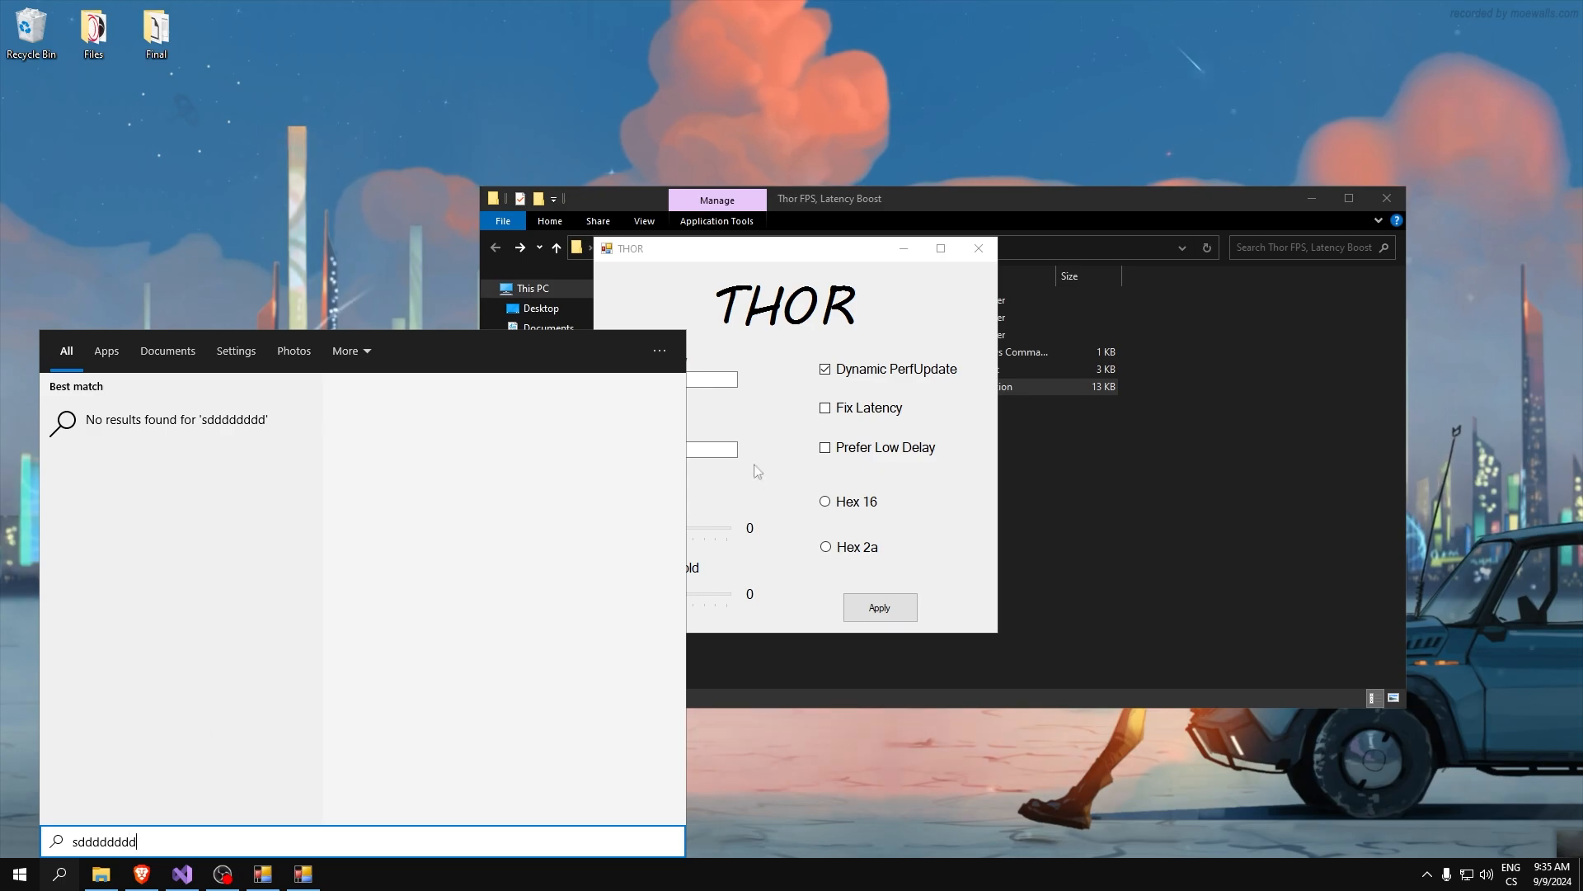
key(Escape)
double_click(648, 446)
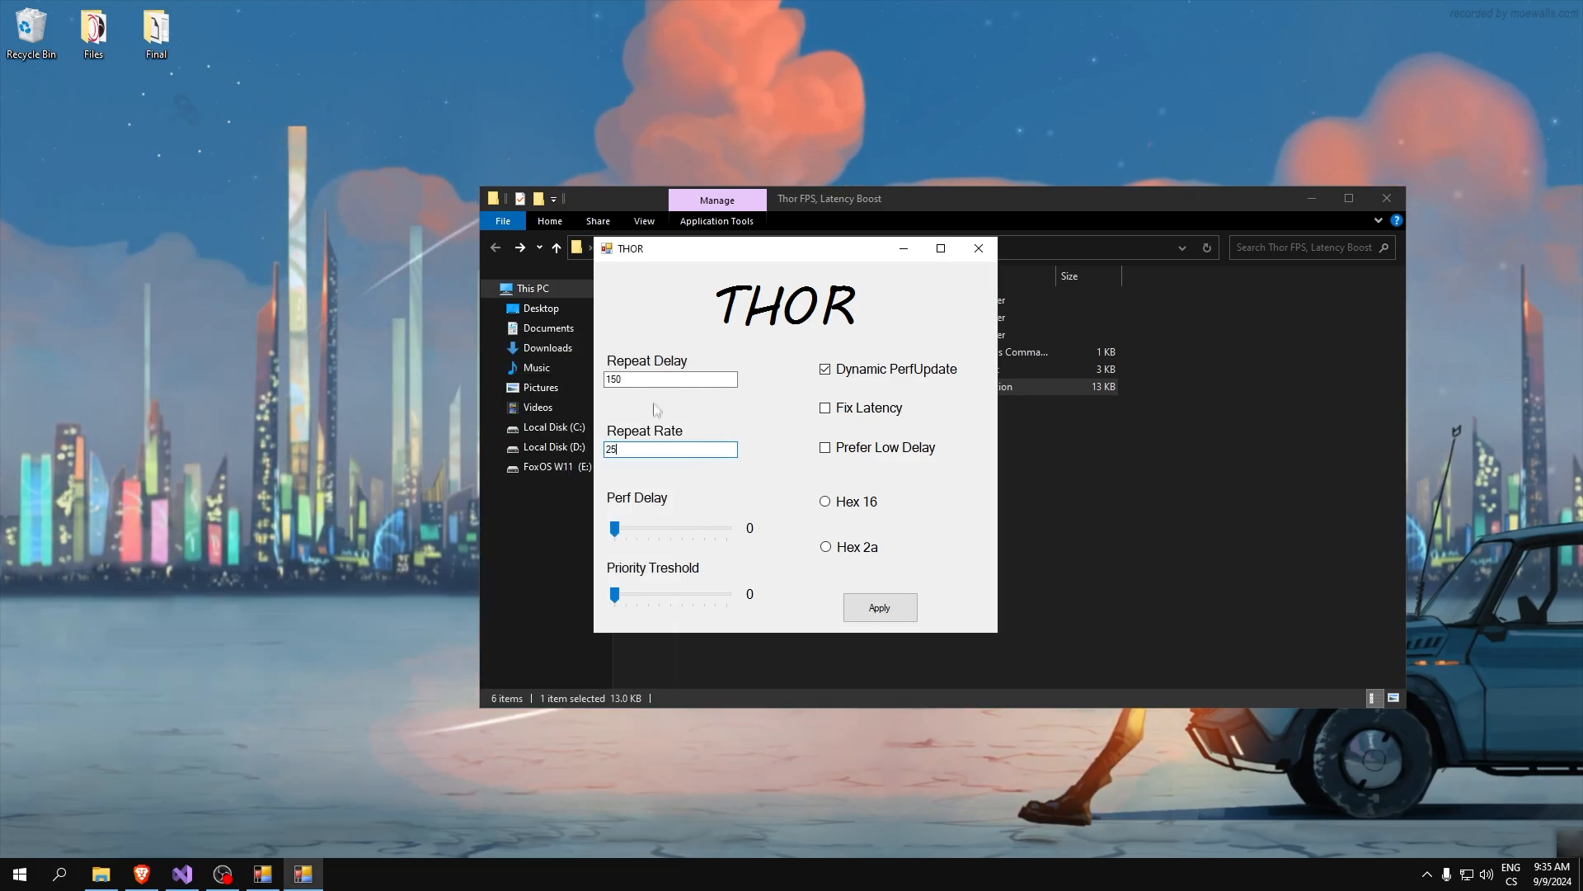
drag(650, 379, 602, 381)
drag(651, 449, 575, 455)
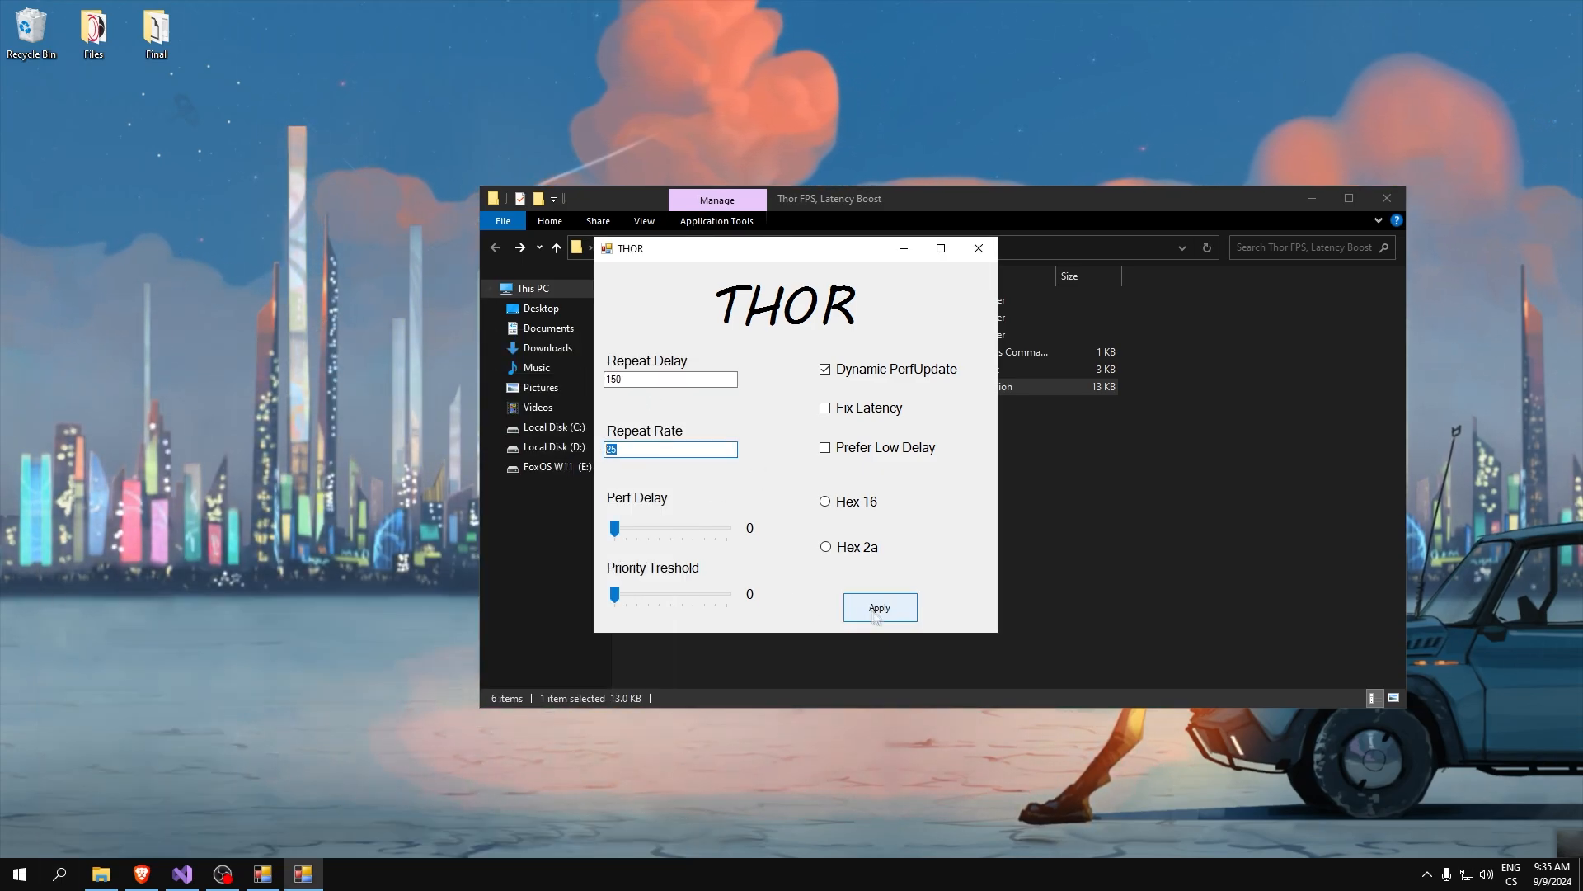
click(644, 381)
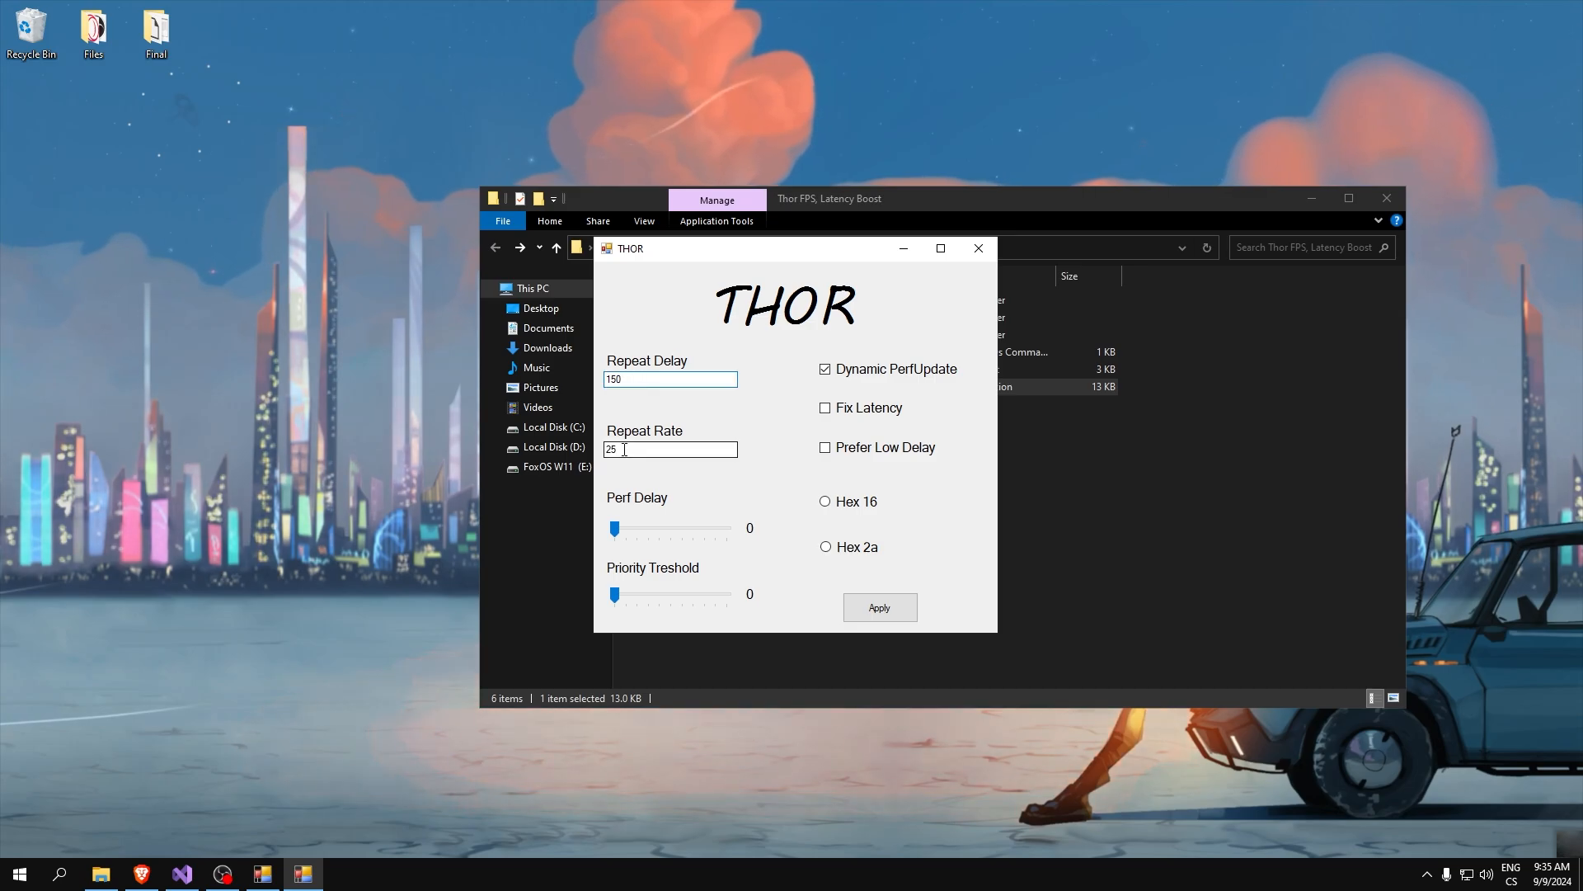
drag(647, 379, 602, 380)
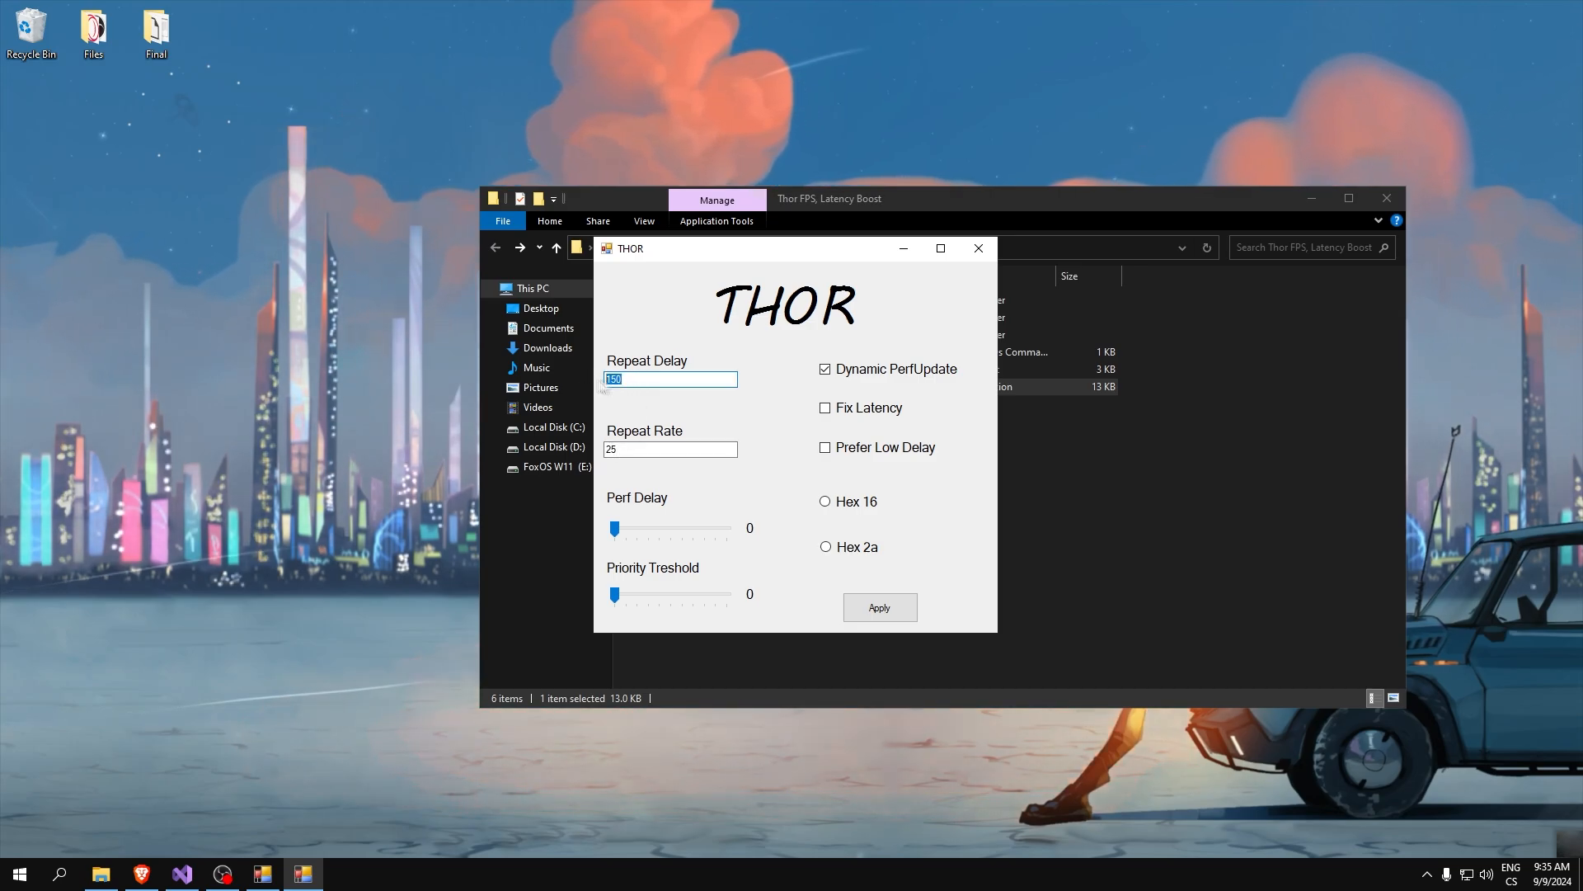
click(658, 380)
Apply a Repeat Rate of 10 and test the key repeat speed with filler letters in Windows search.
double_click(636, 450)
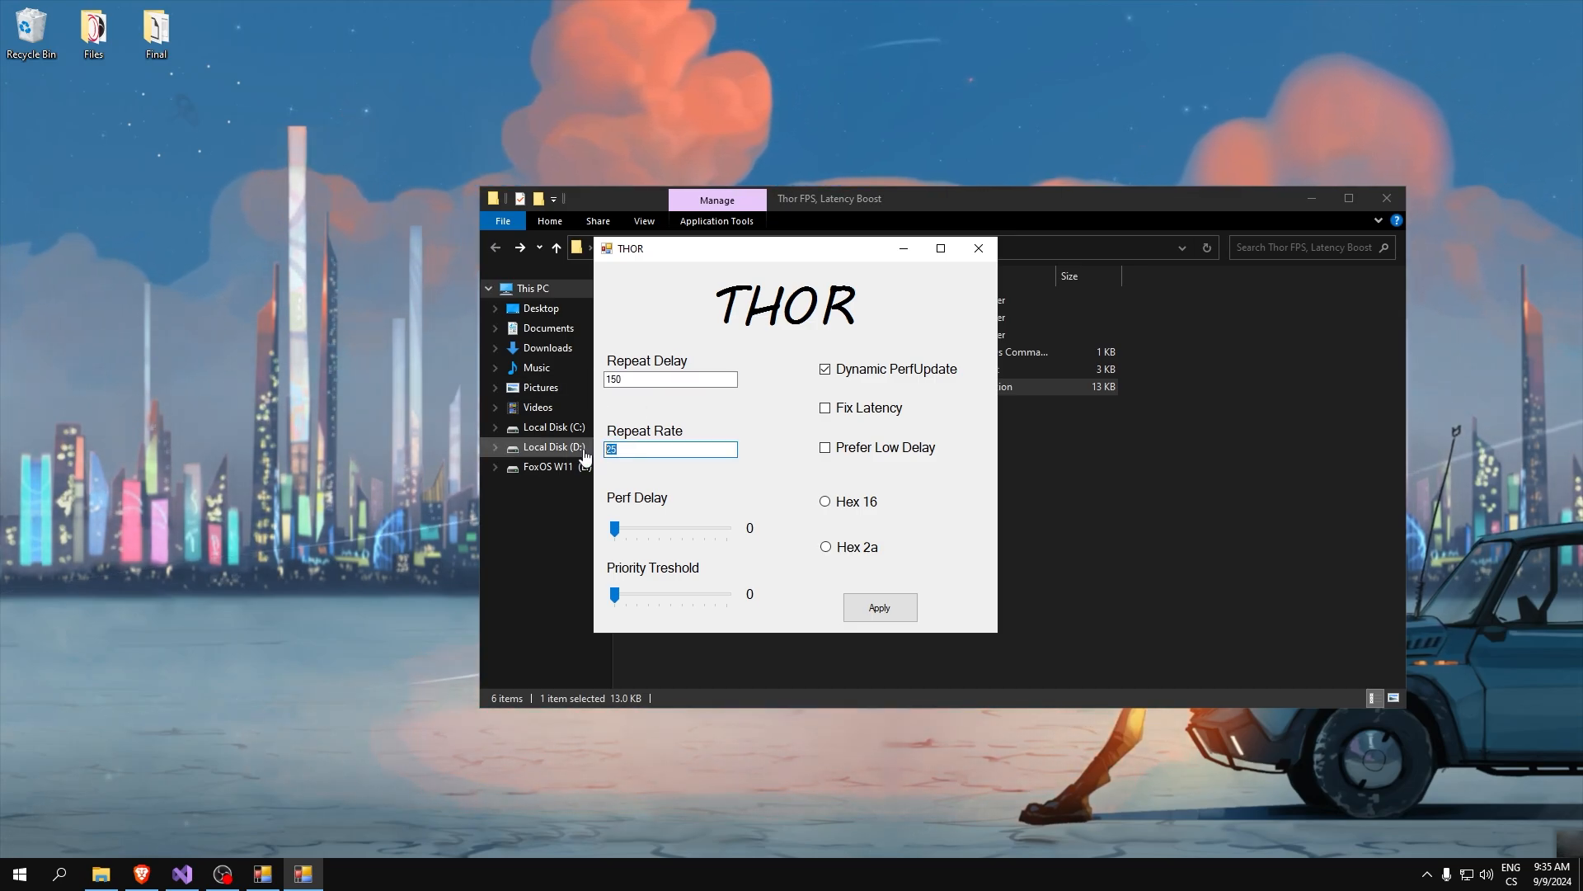
text(15)
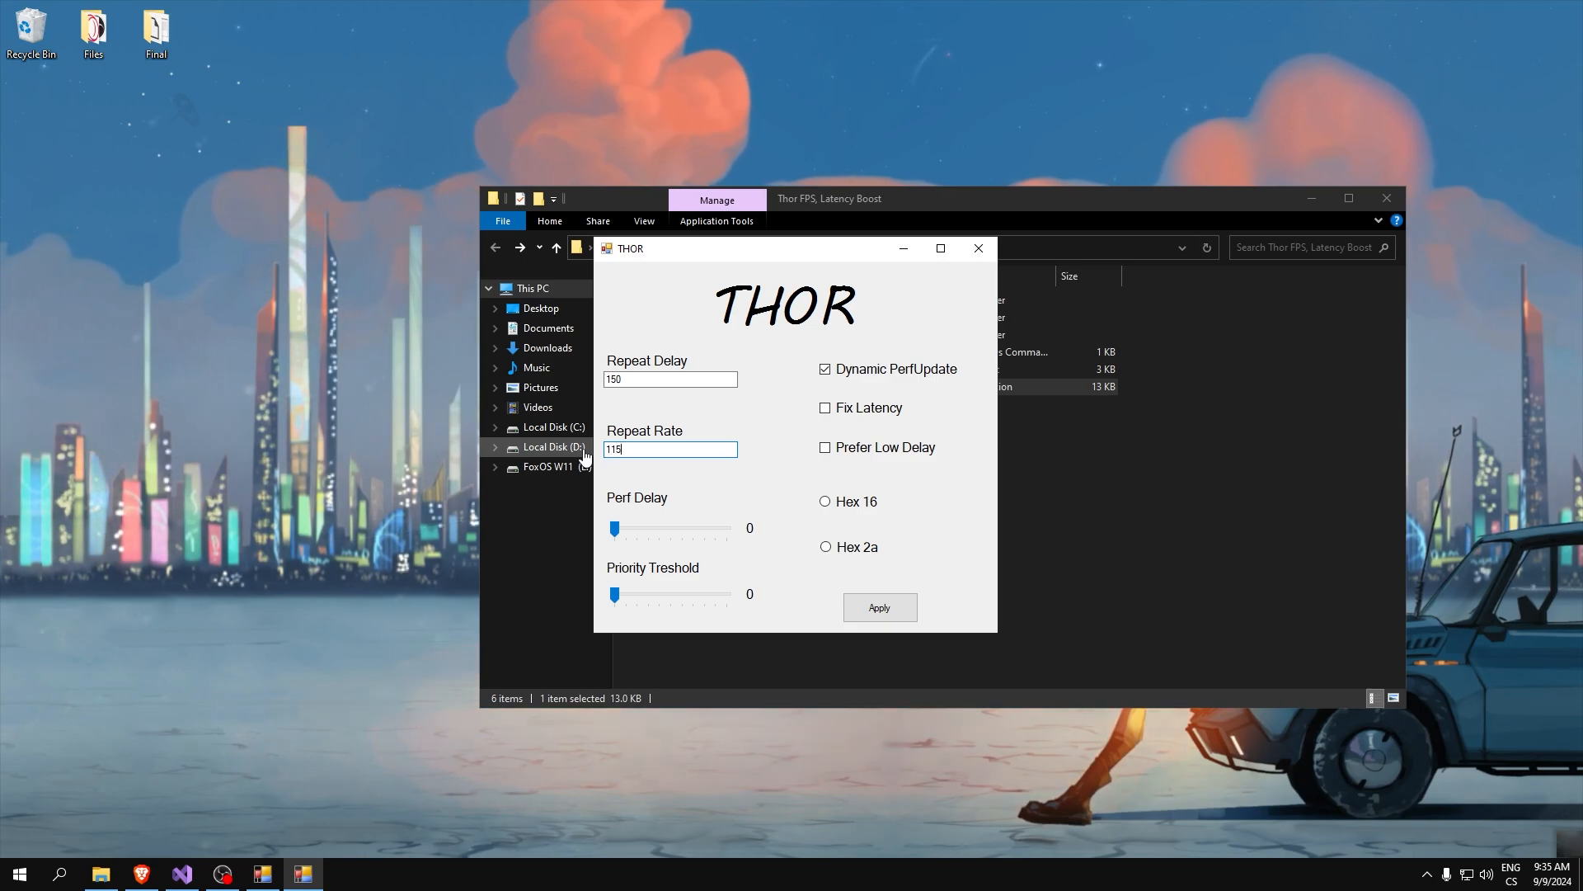
key(BackSpace)
text(5)
key(BackSpace)
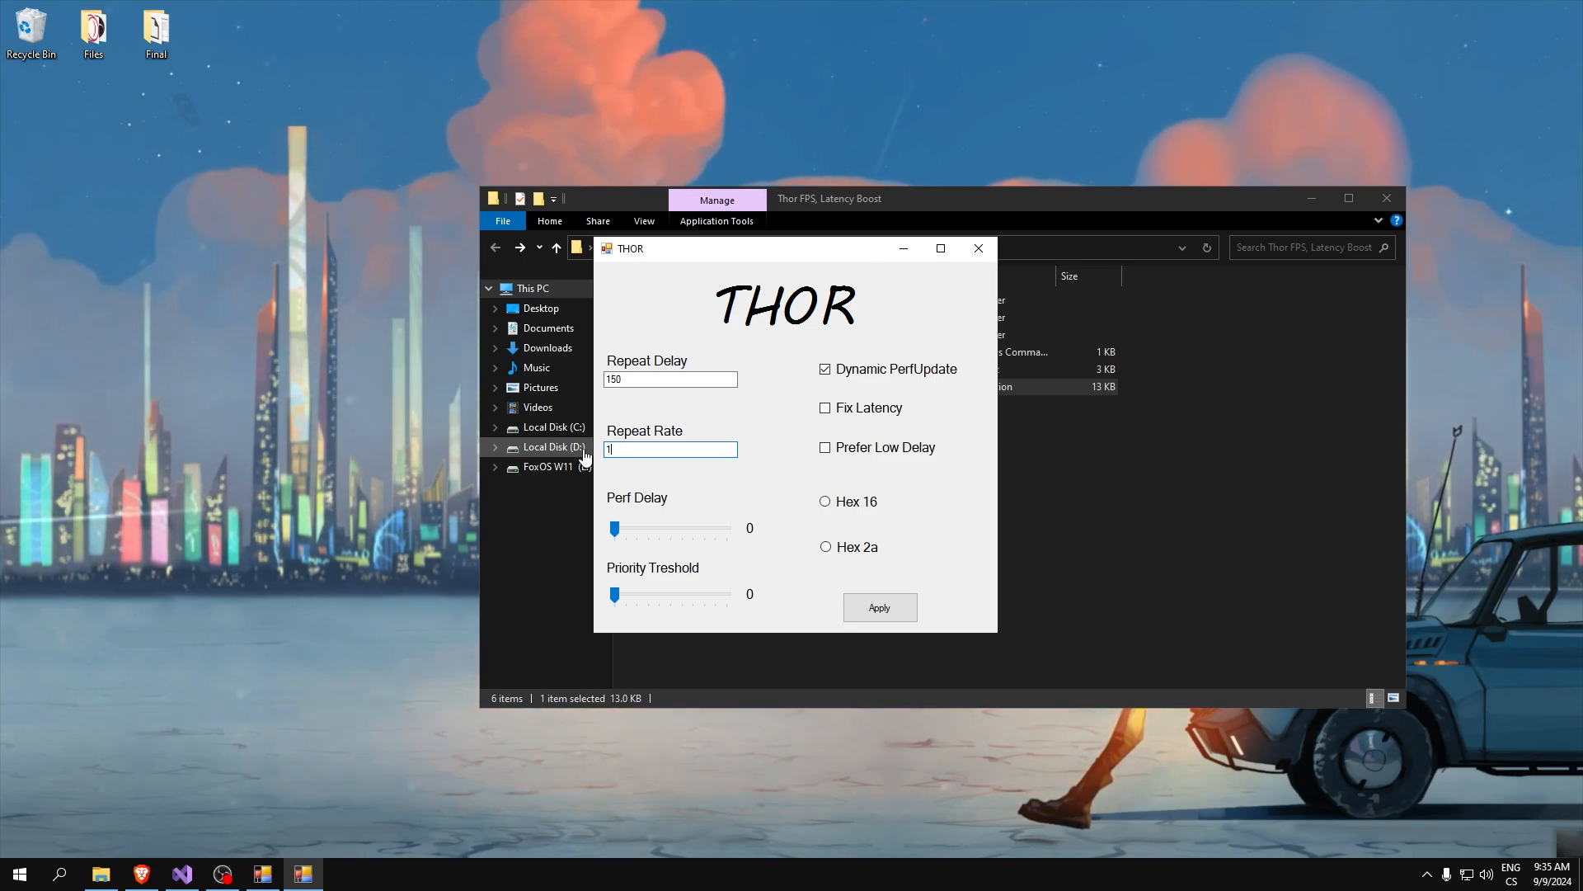
click(879, 607)
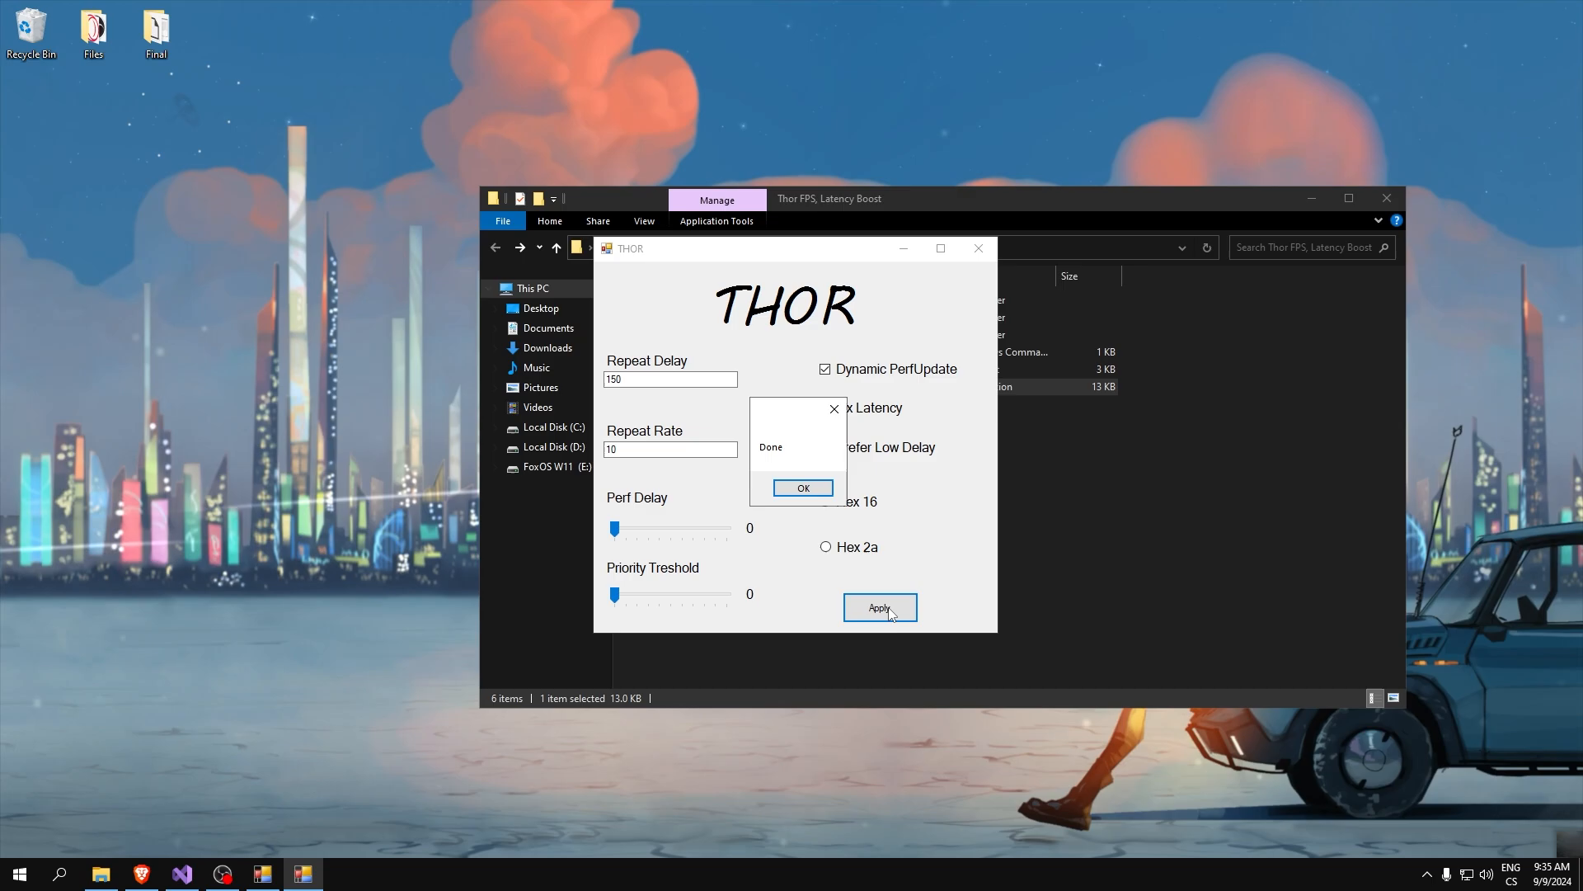
click(805, 488)
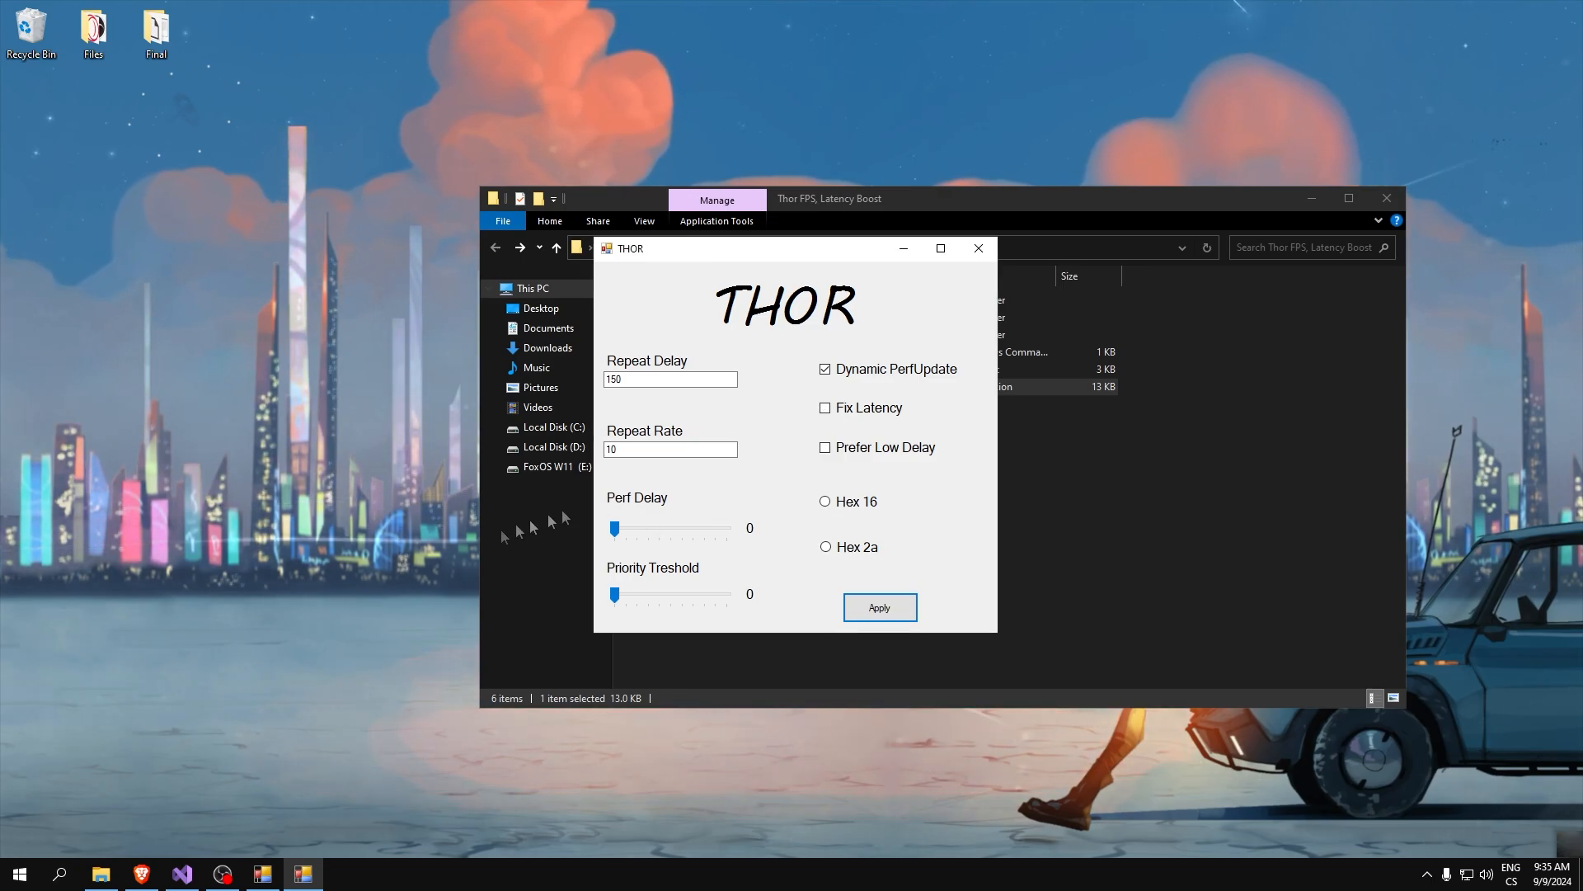
click(59, 873)
text(sdd)
text(dddddddd)
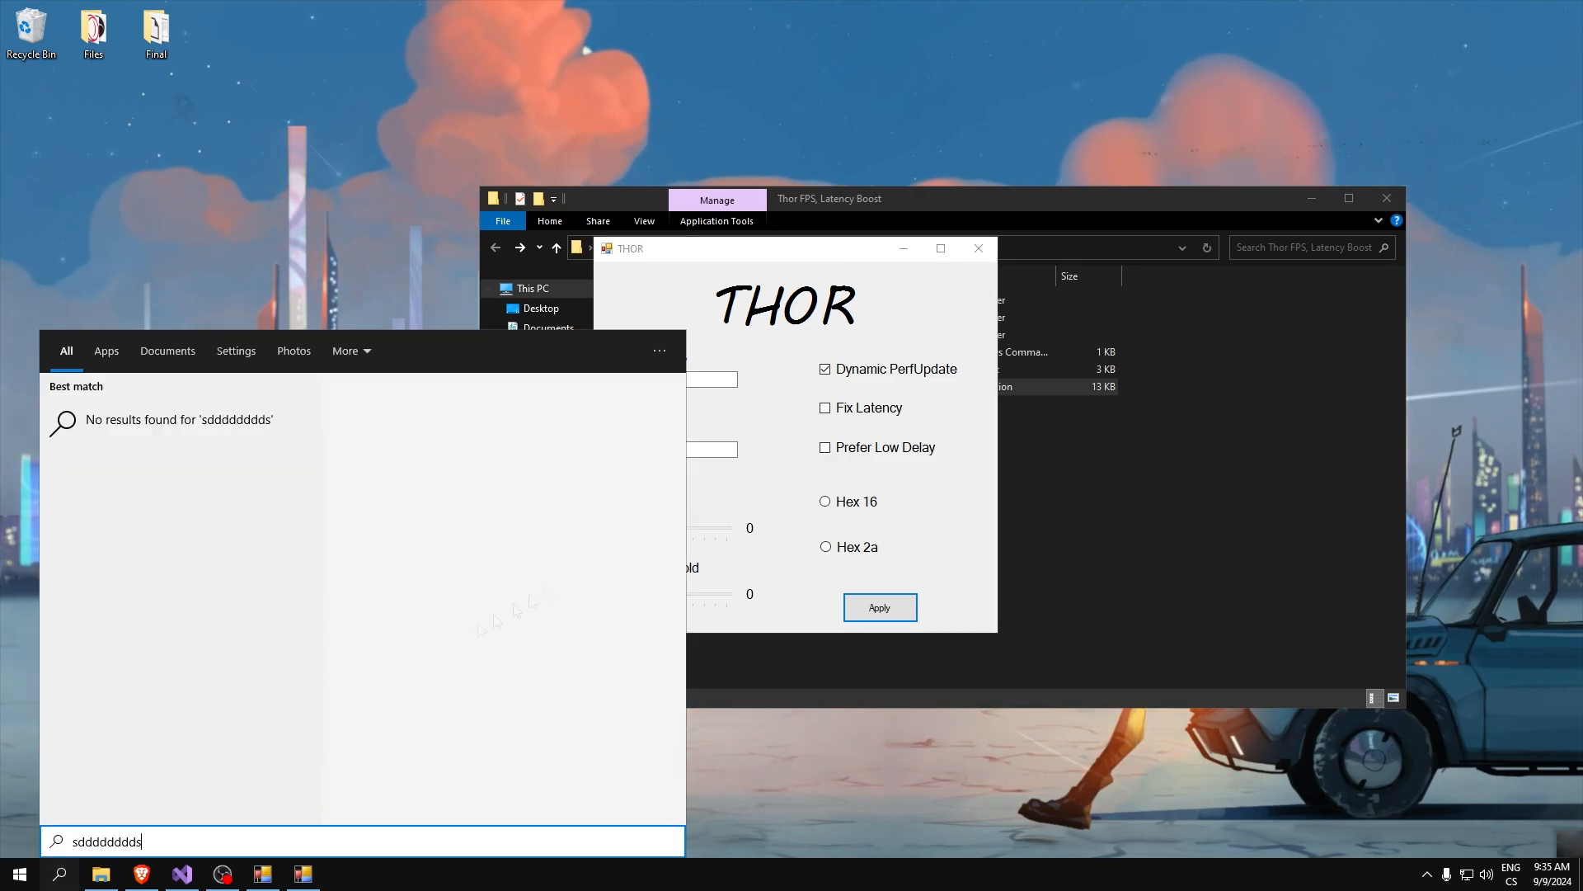
click(771, 443)
Apply a Repeat Rate of 25 and test the key repeat speed again with filler letters in Windows search.
key(Tab)
text(2)
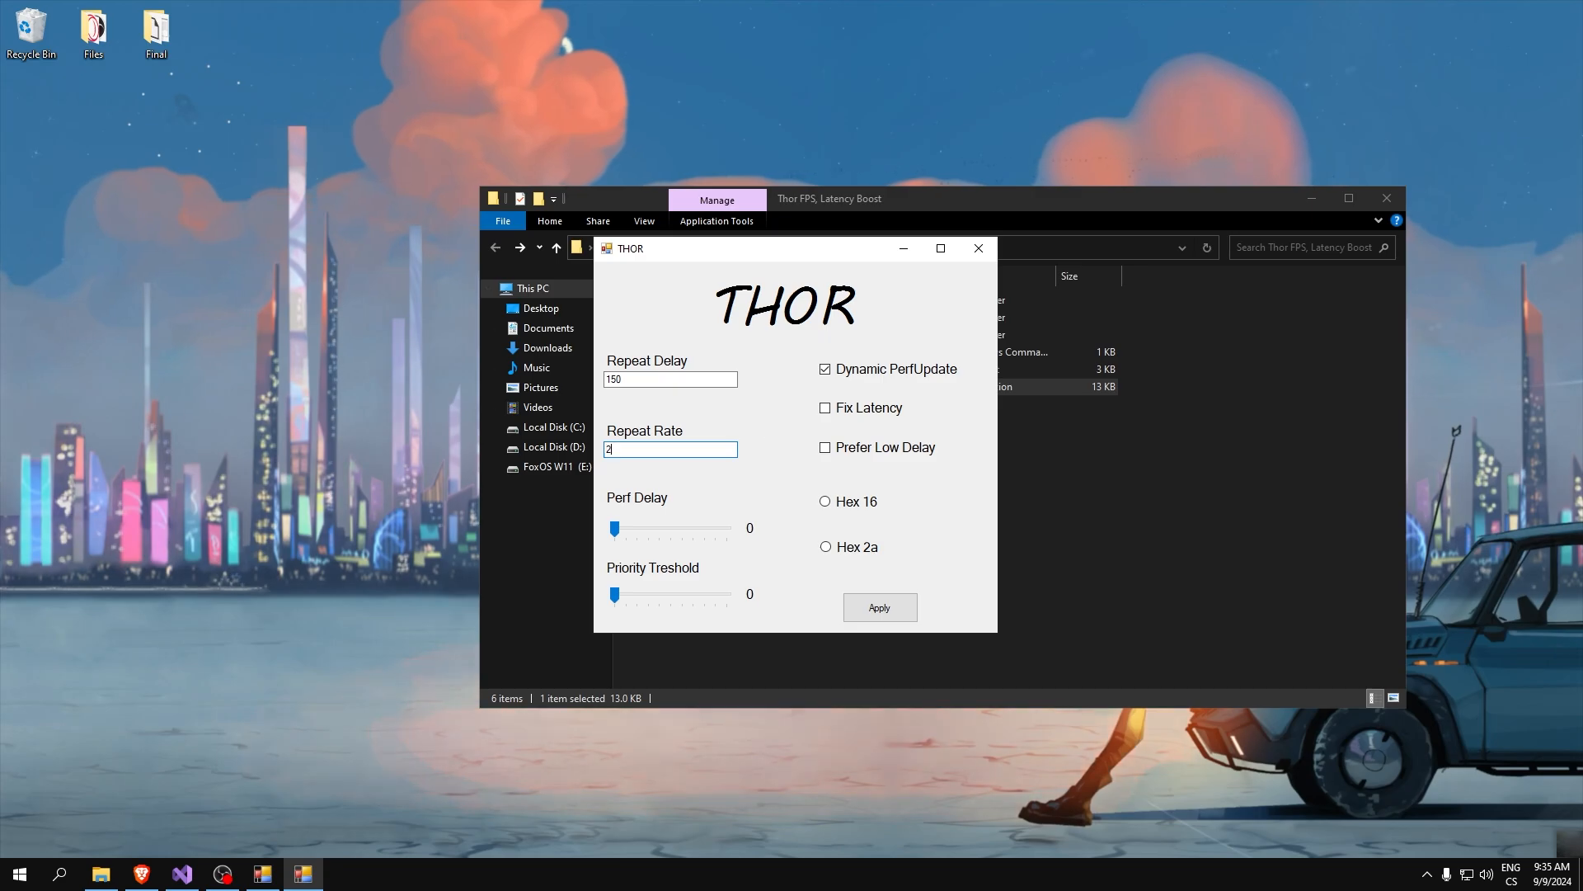
click(897, 606)
click(803, 488)
key(super)
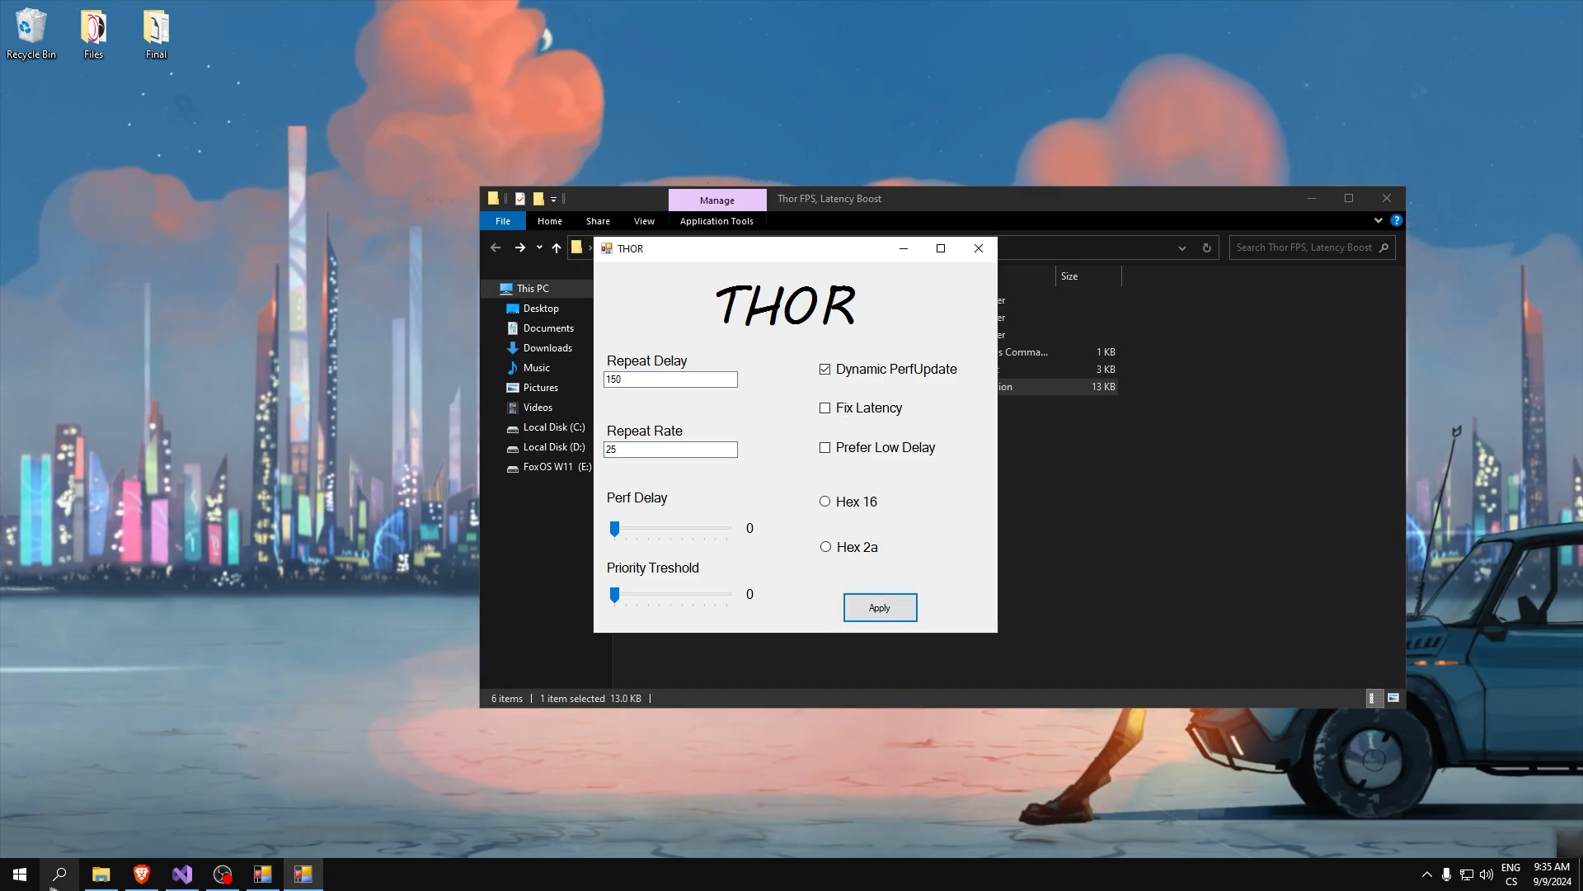
text(sdddddddddd)
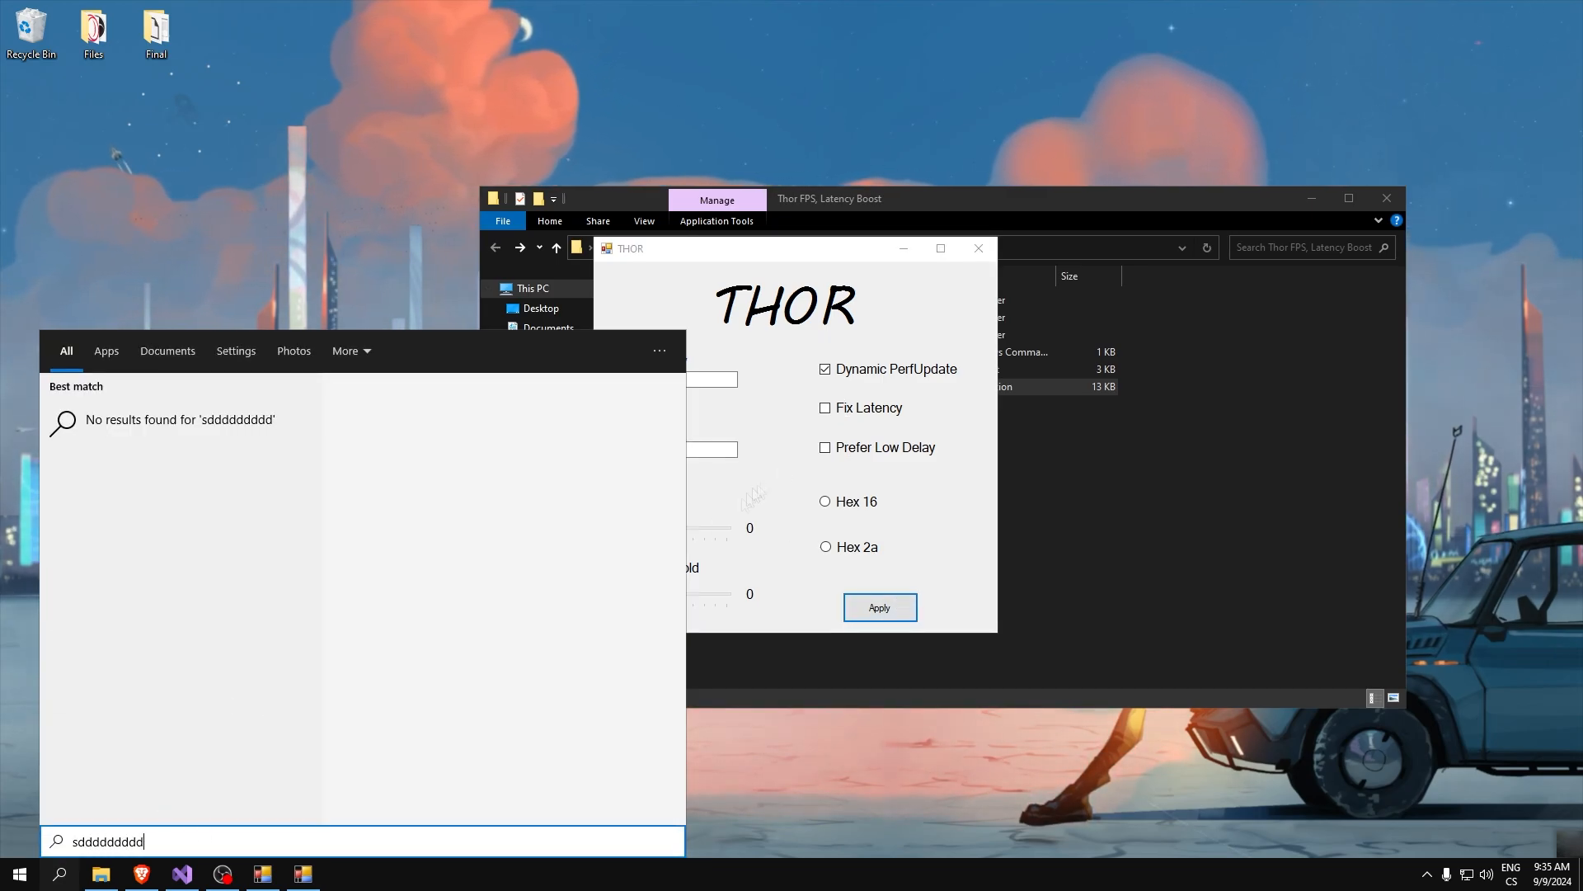
key(Escape)
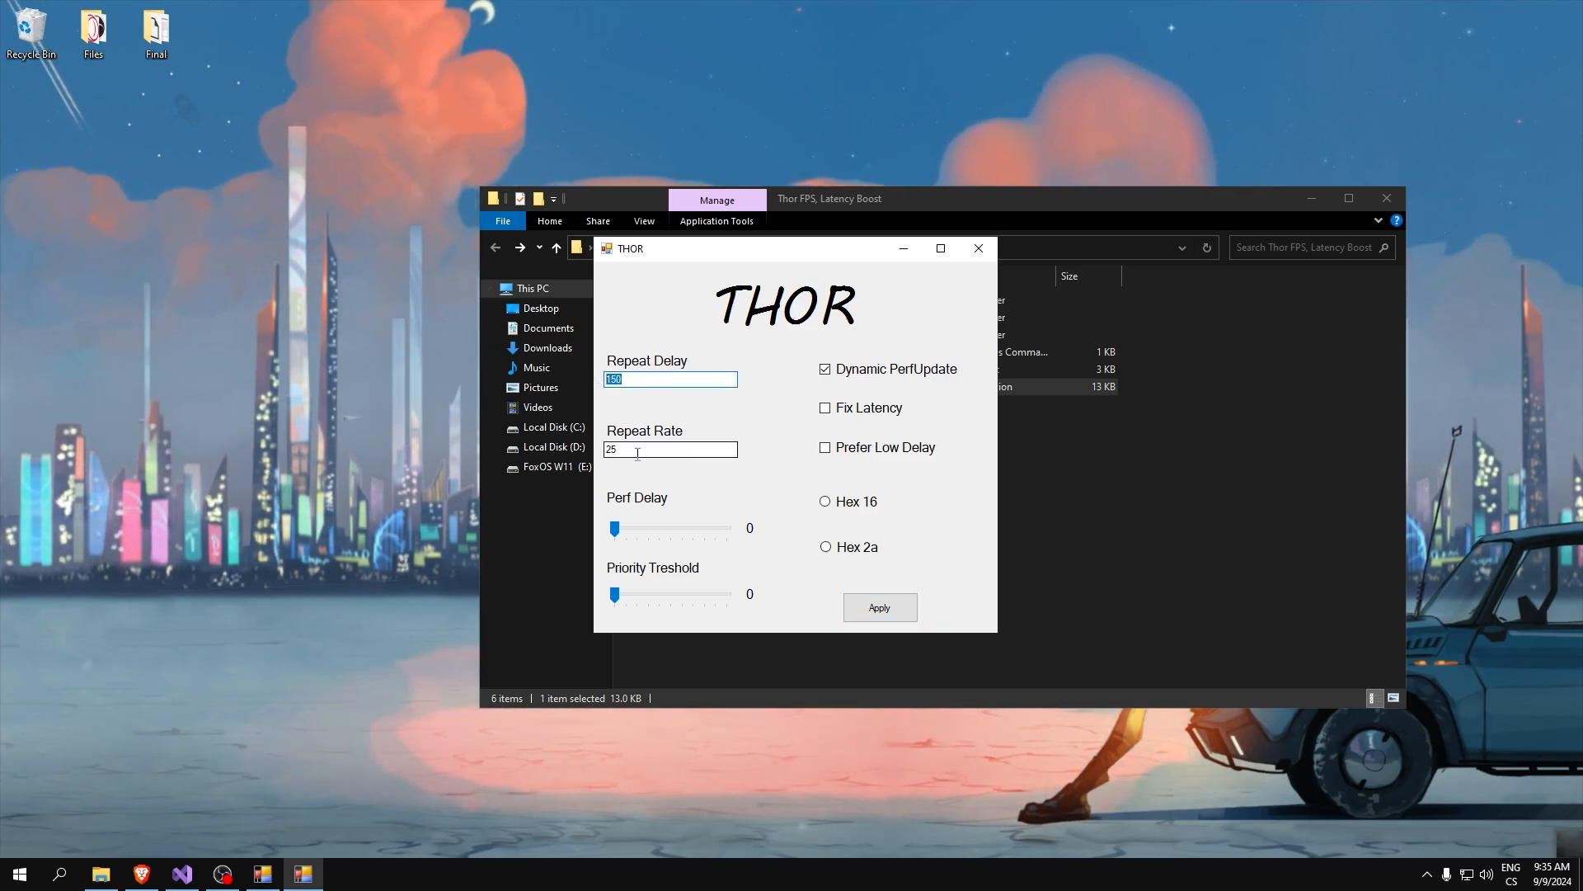
key(Tab)
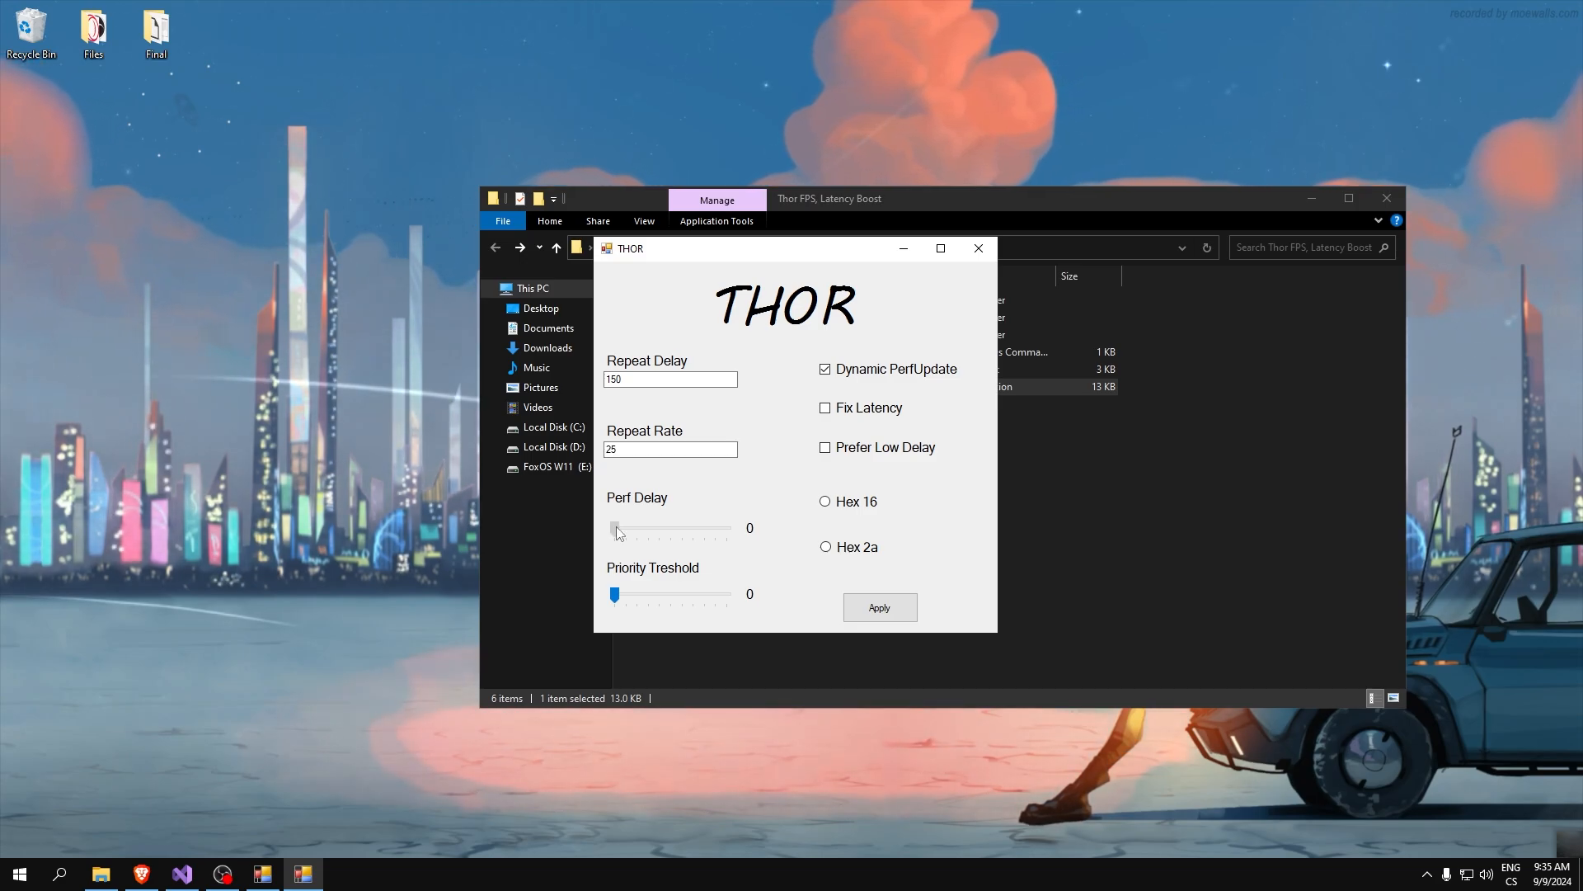
Try the Perf Delay at 10 and at 0, and set it to 1.
drag(618, 532, 760, 542)
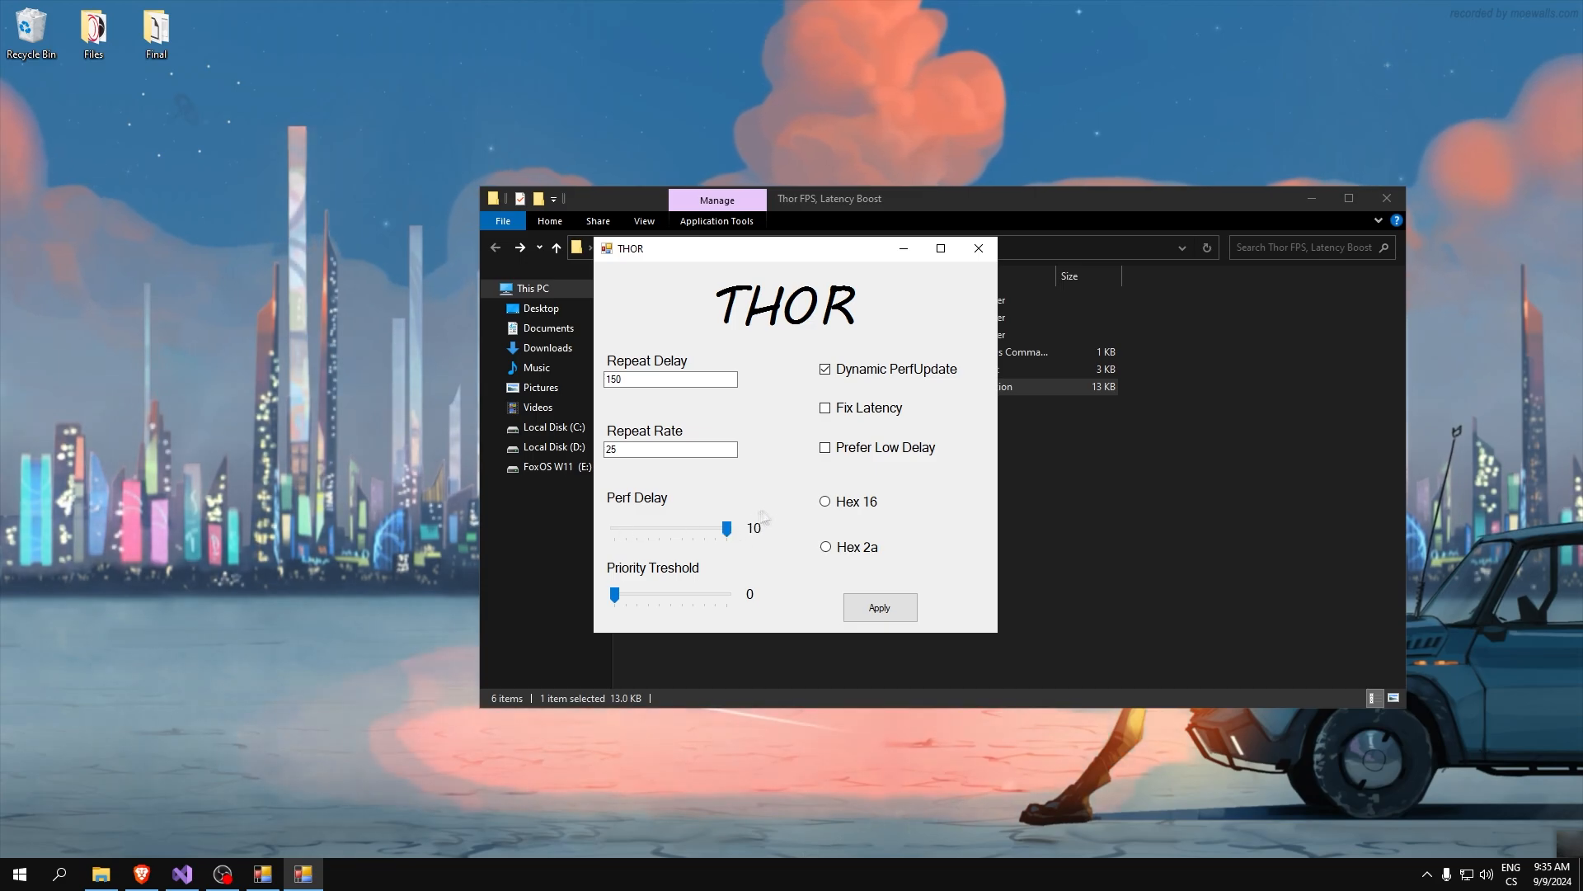
drag(652, 533, 625, 528)
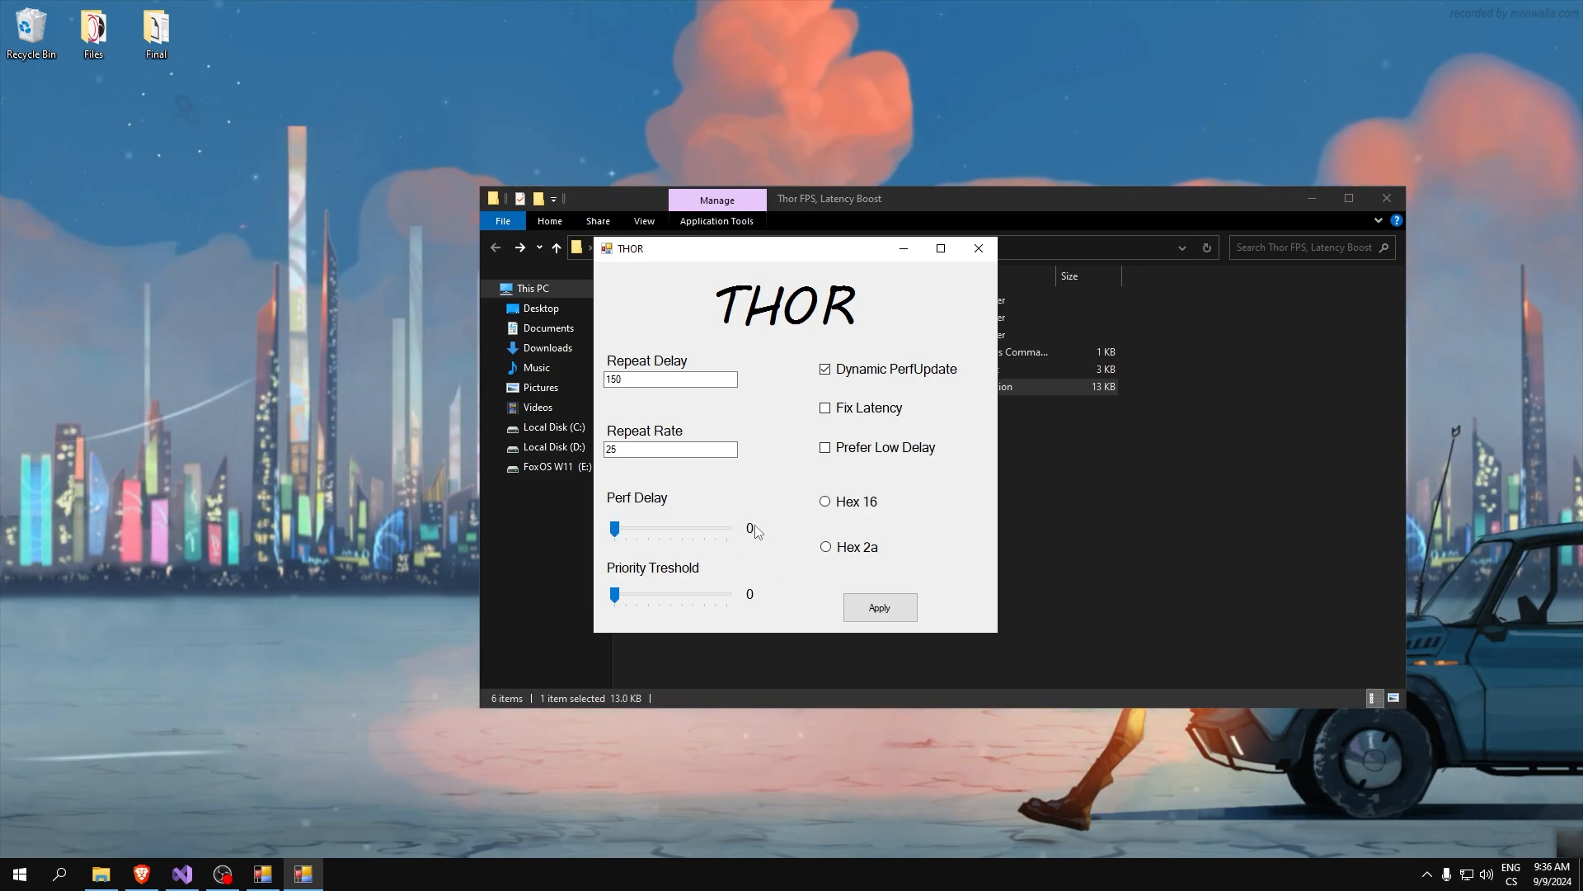
key(Right)
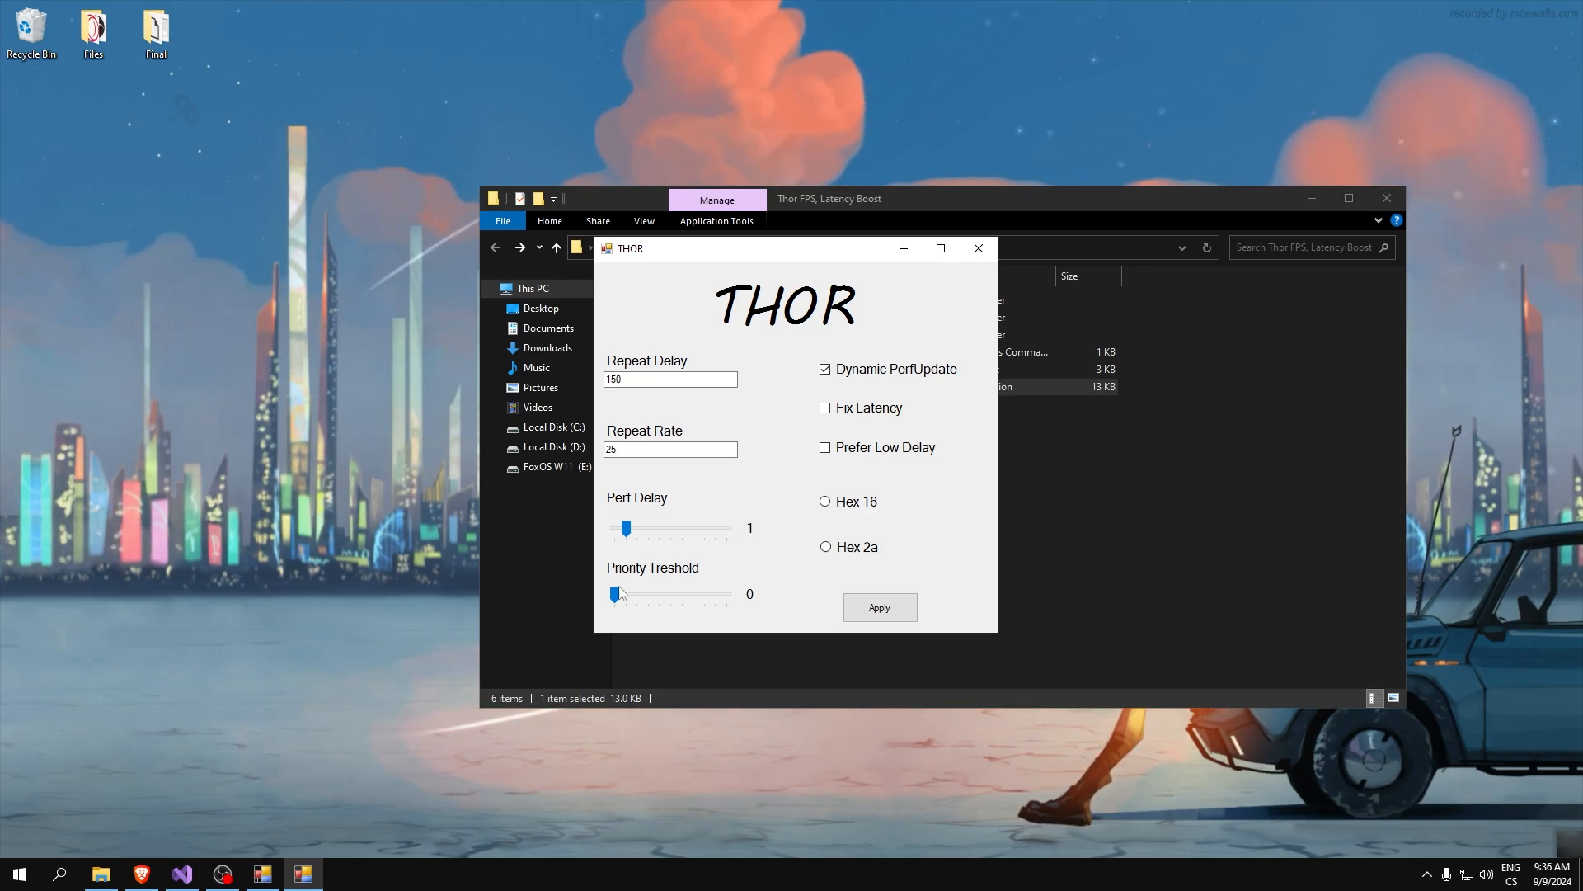
Try the Priority Treshold slider across its range and set it to 1, keeping the Perf Delay at 1.
click(717, 596)
drag(731, 601, 614, 599)
click(679, 599)
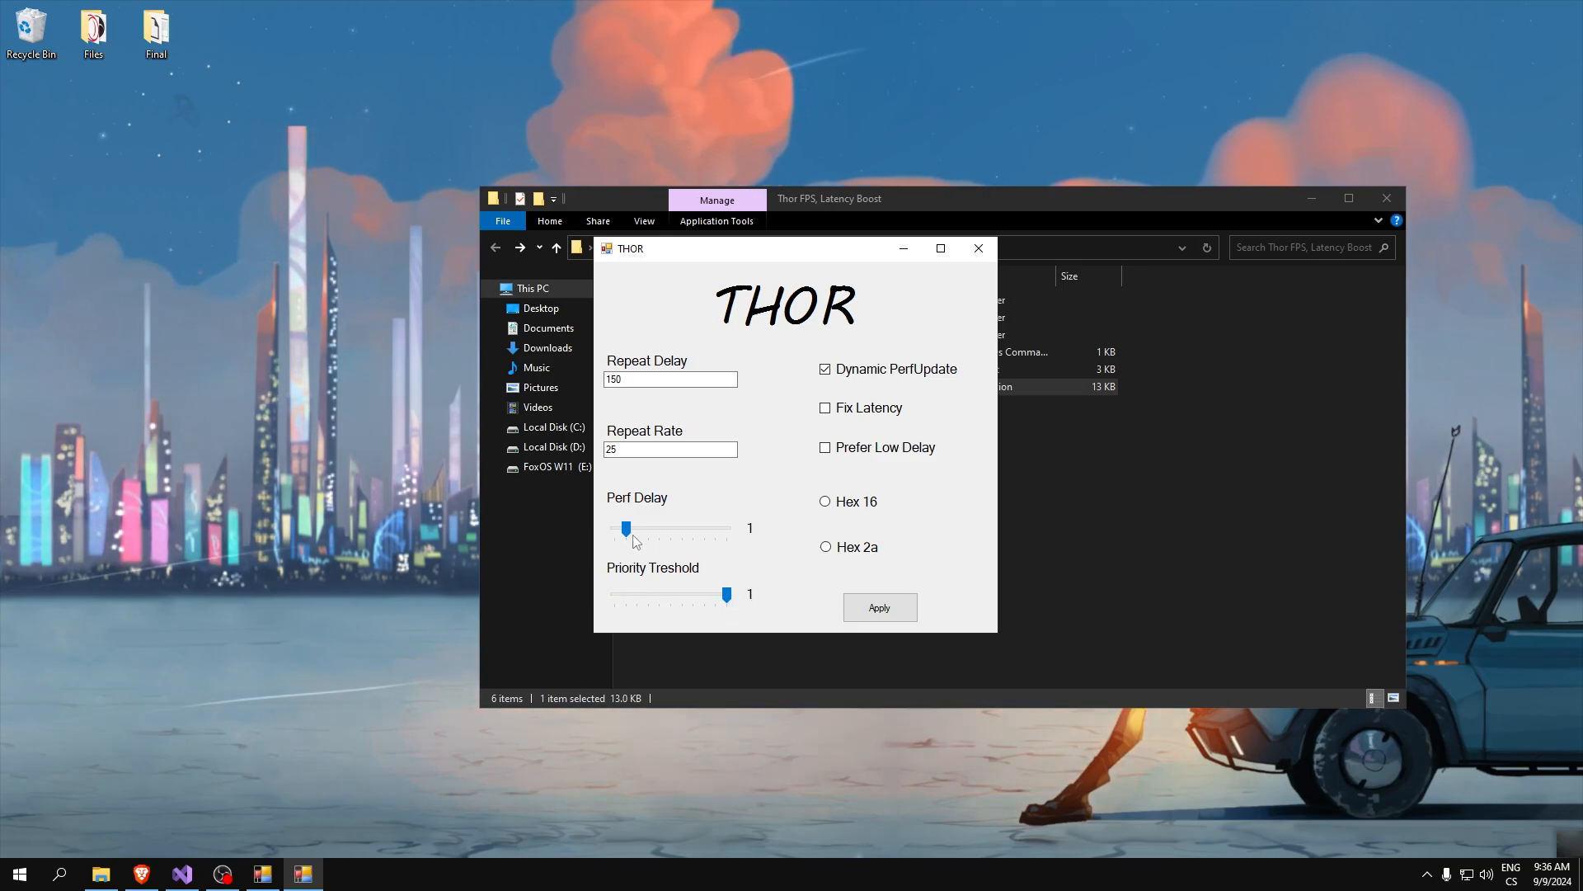
drag(634, 536, 630, 533)
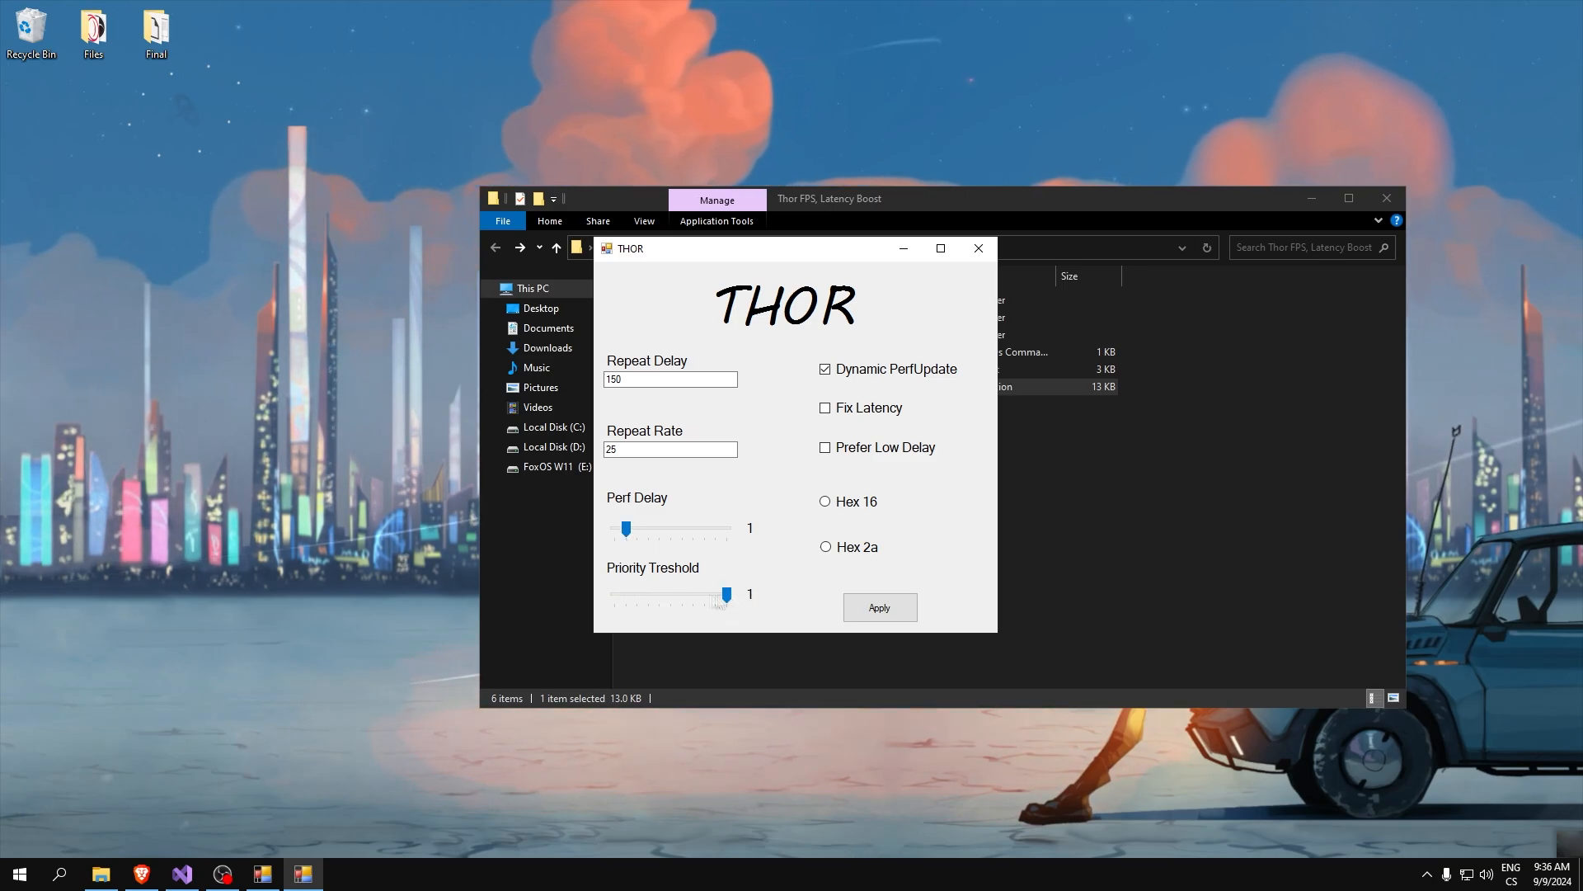
drag(722, 601, 729, 599)
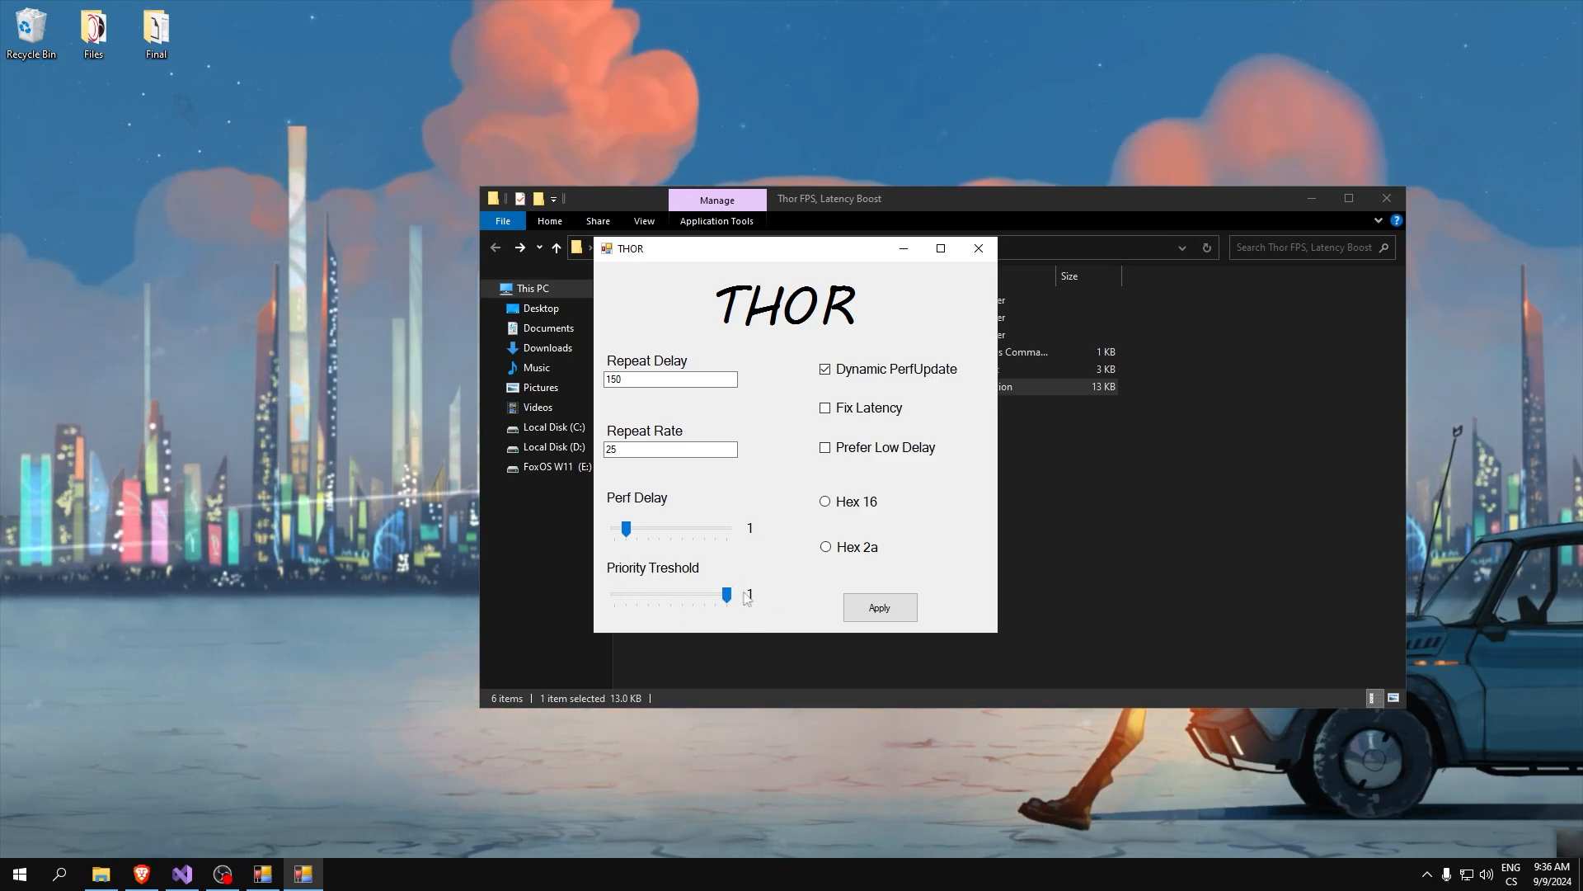
click(716, 597)
drag(668, 597, 748, 601)
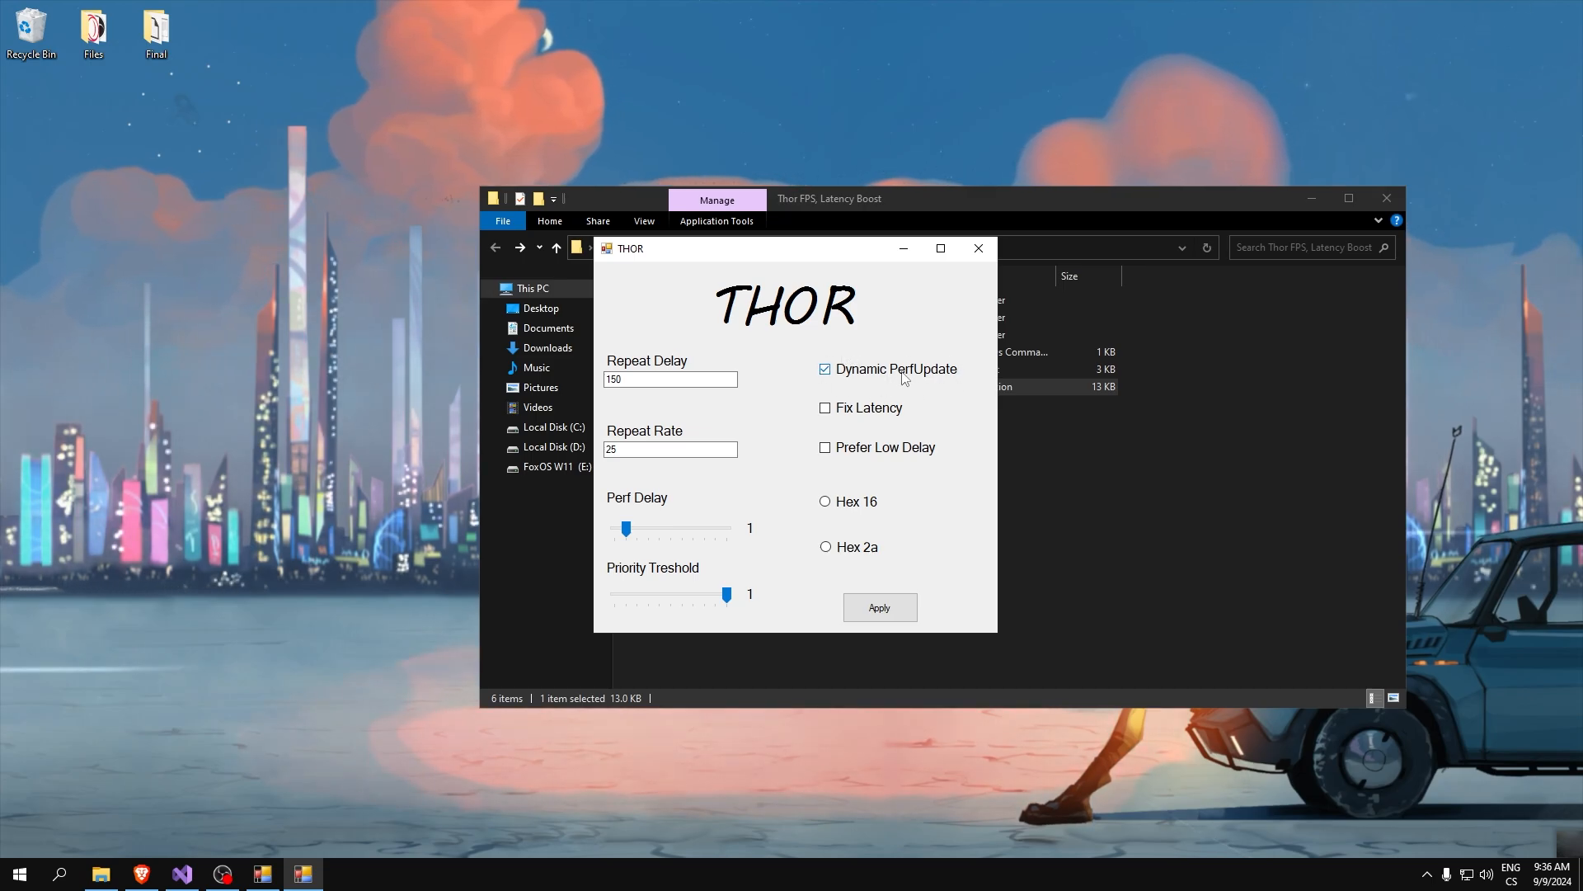
Try switching Dynamic PerfUpdate off and on again, and try a Perf Delay of 5 before returning it to 1.
click(826, 371)
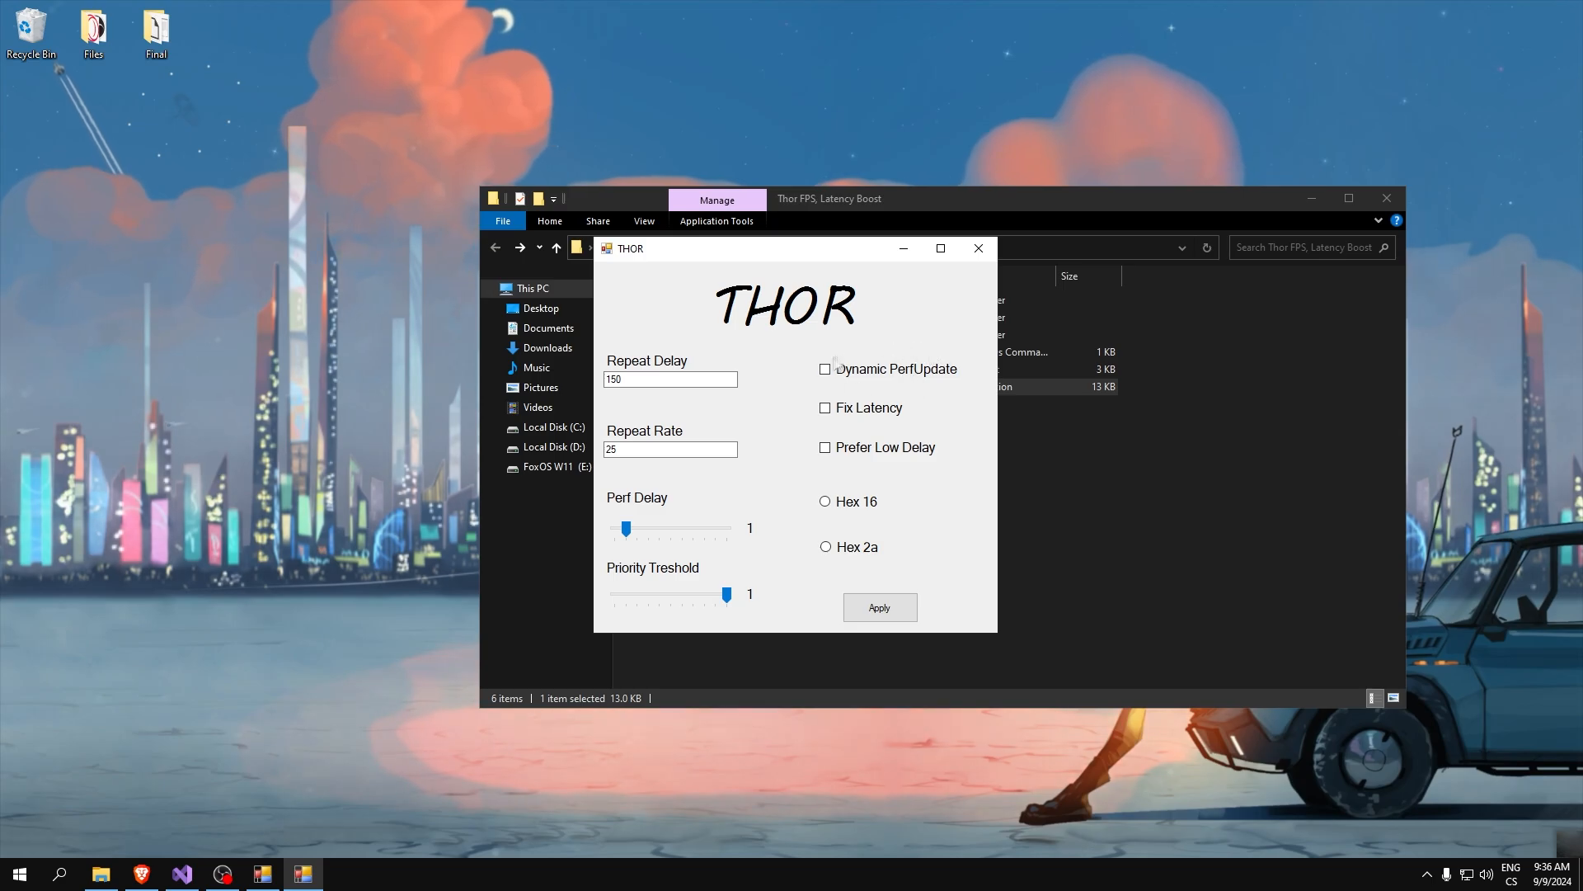
click(835, 367)
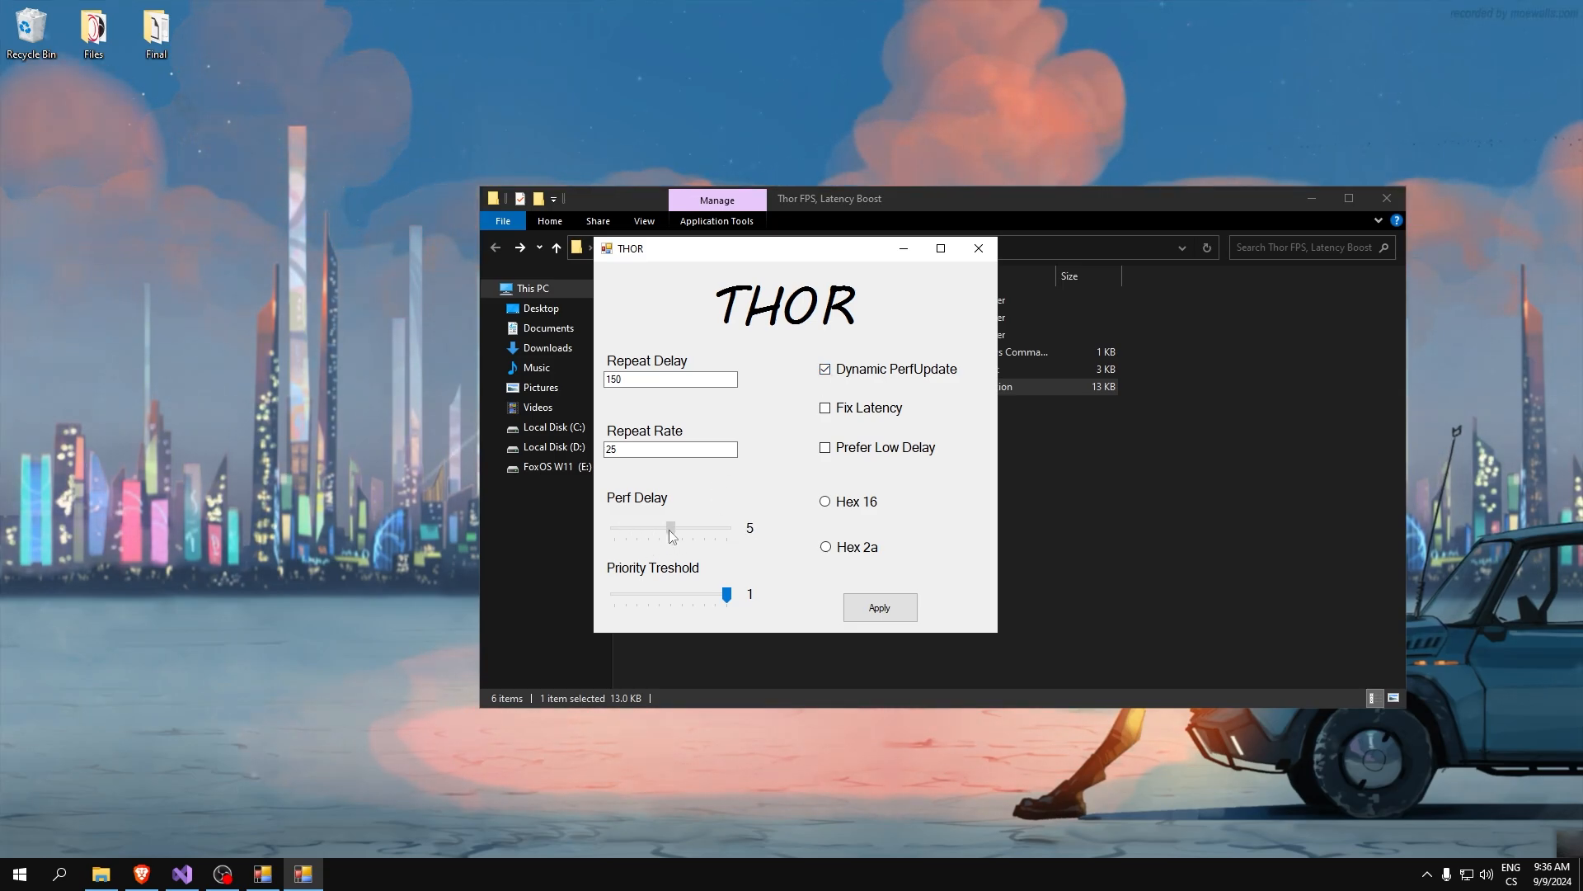
drag(735, 530, 630, 533)
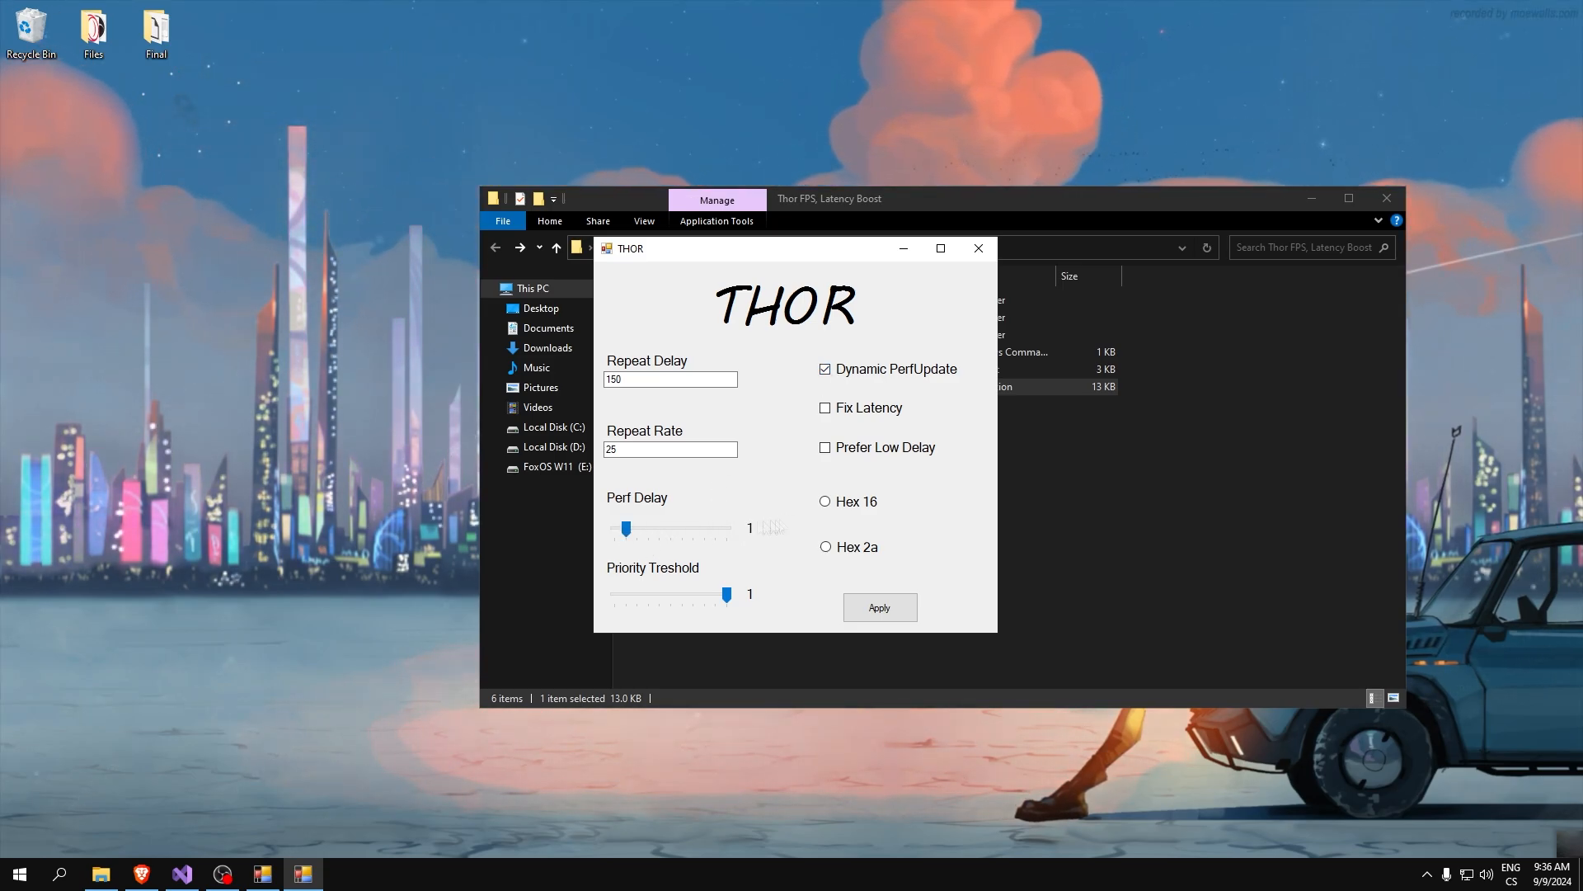
Disable Dynamic PerfUpdate and enable both Fix Latency and Prefer Low Delay.
click(824, 372)
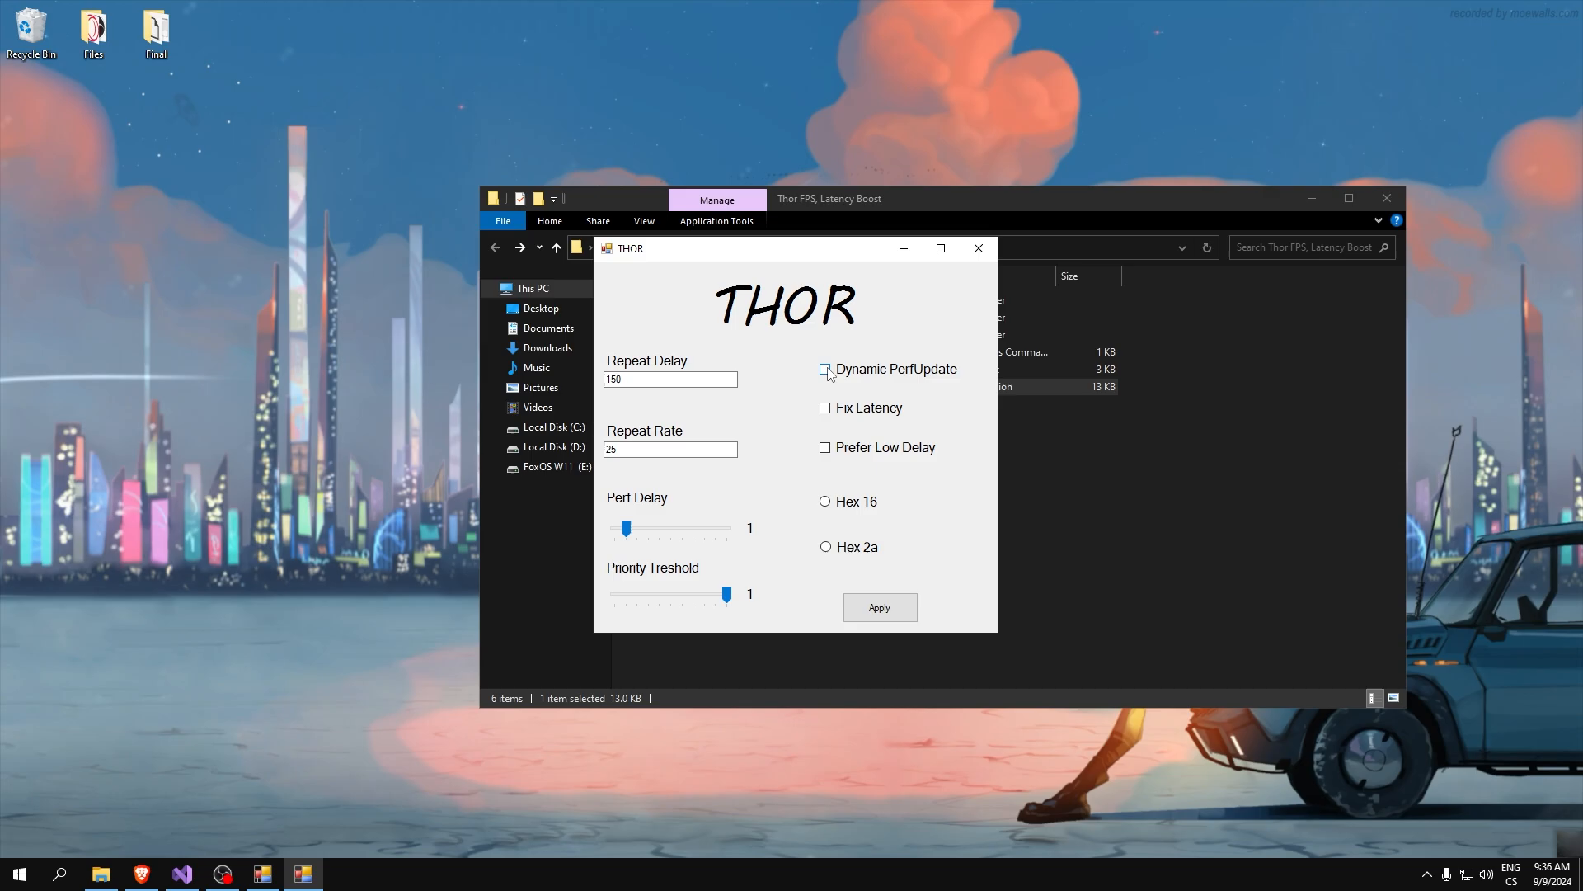
click(825, 409)
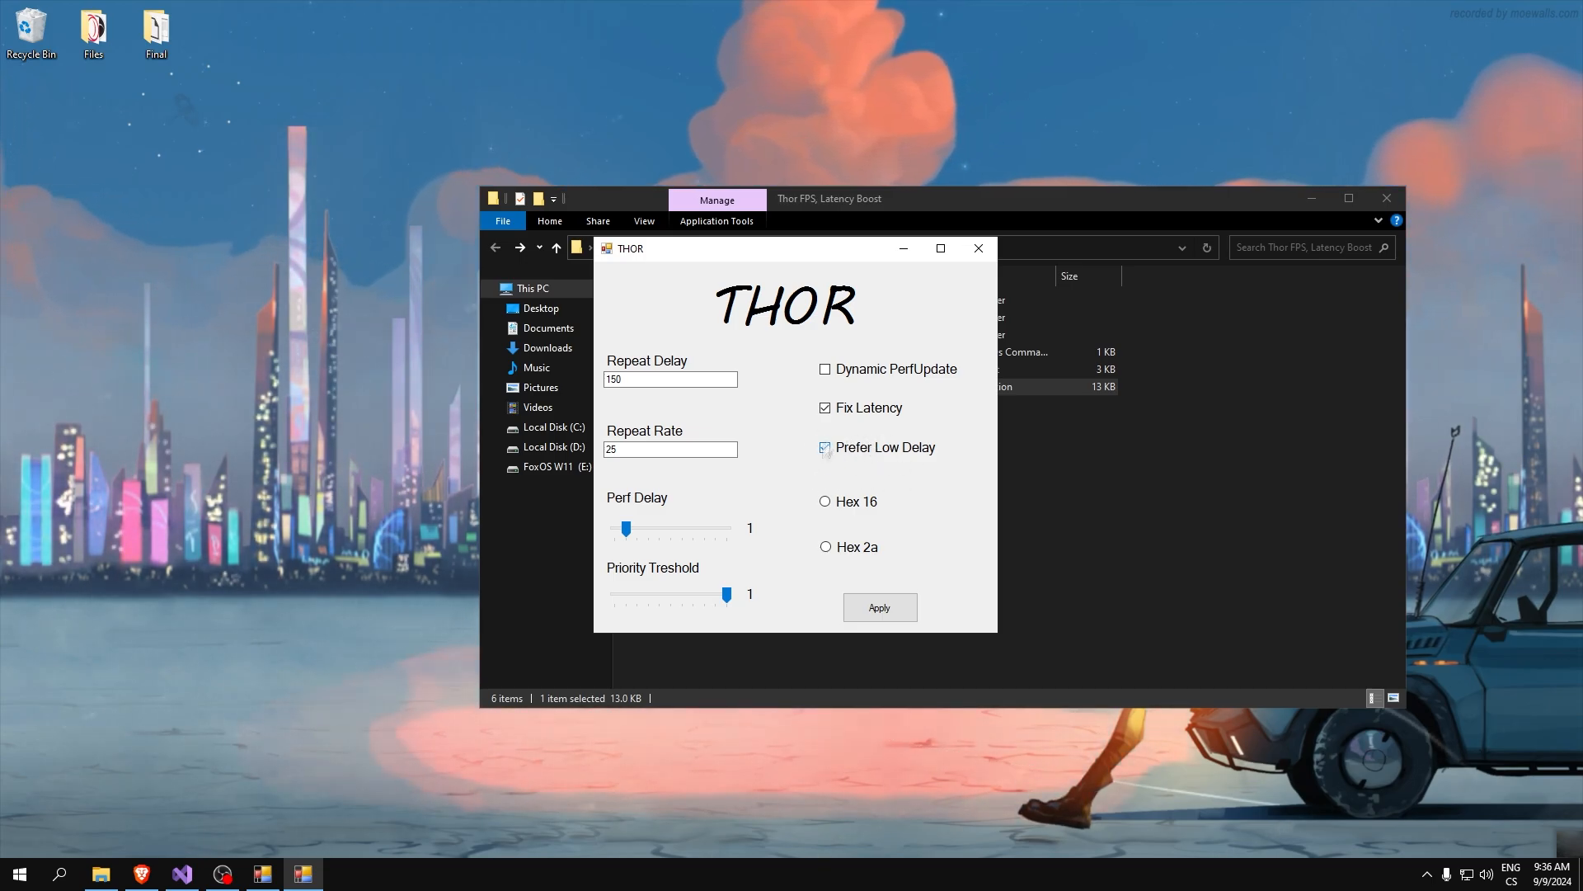
click(824, 448)
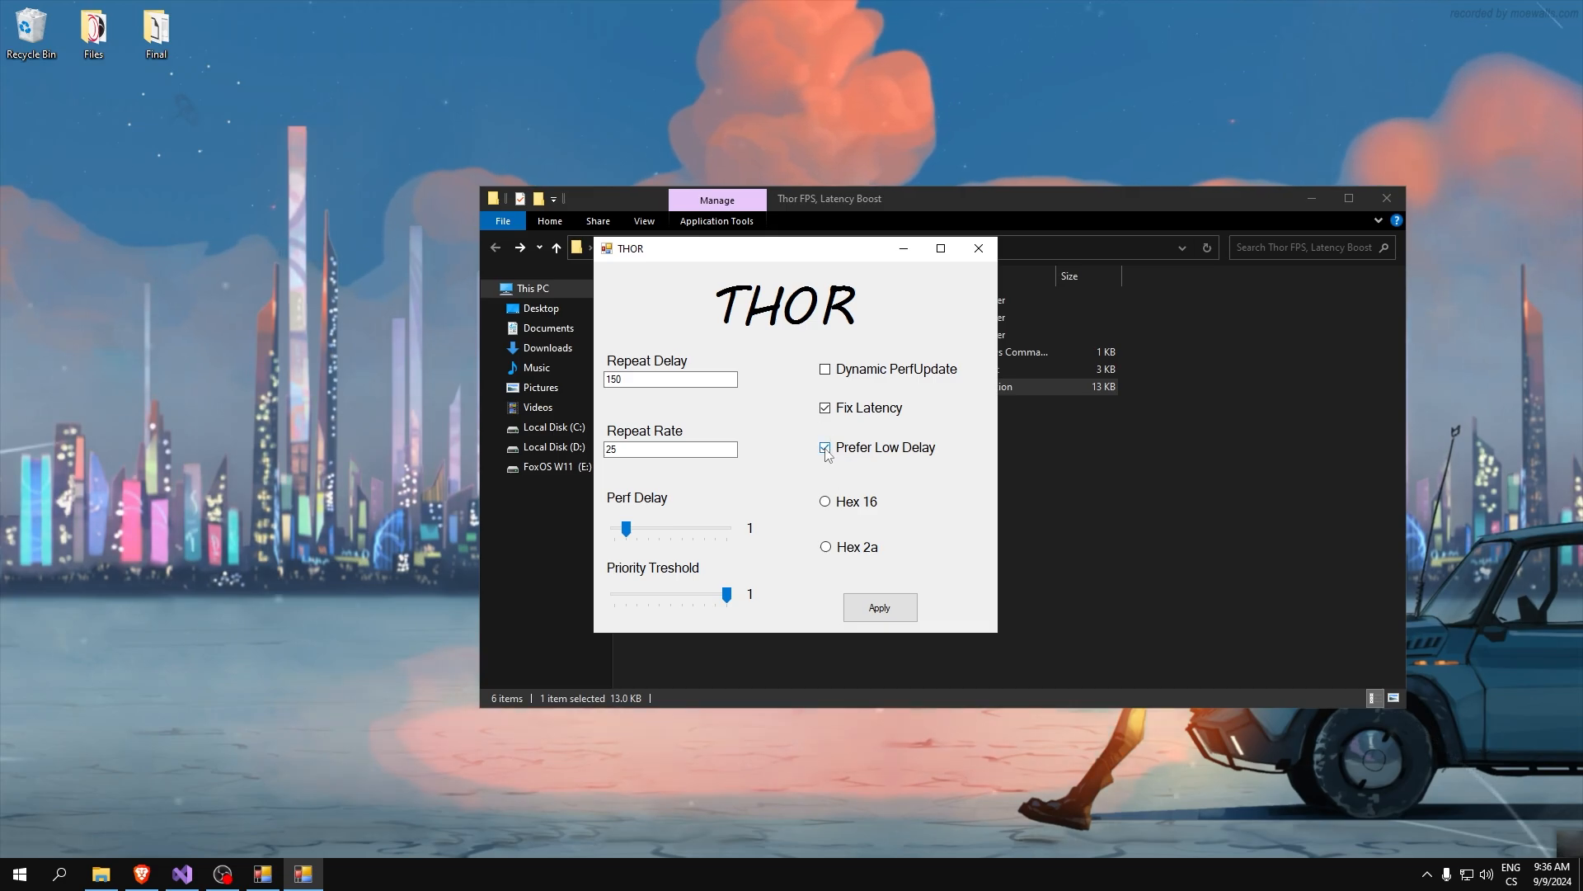
click(824, 448)
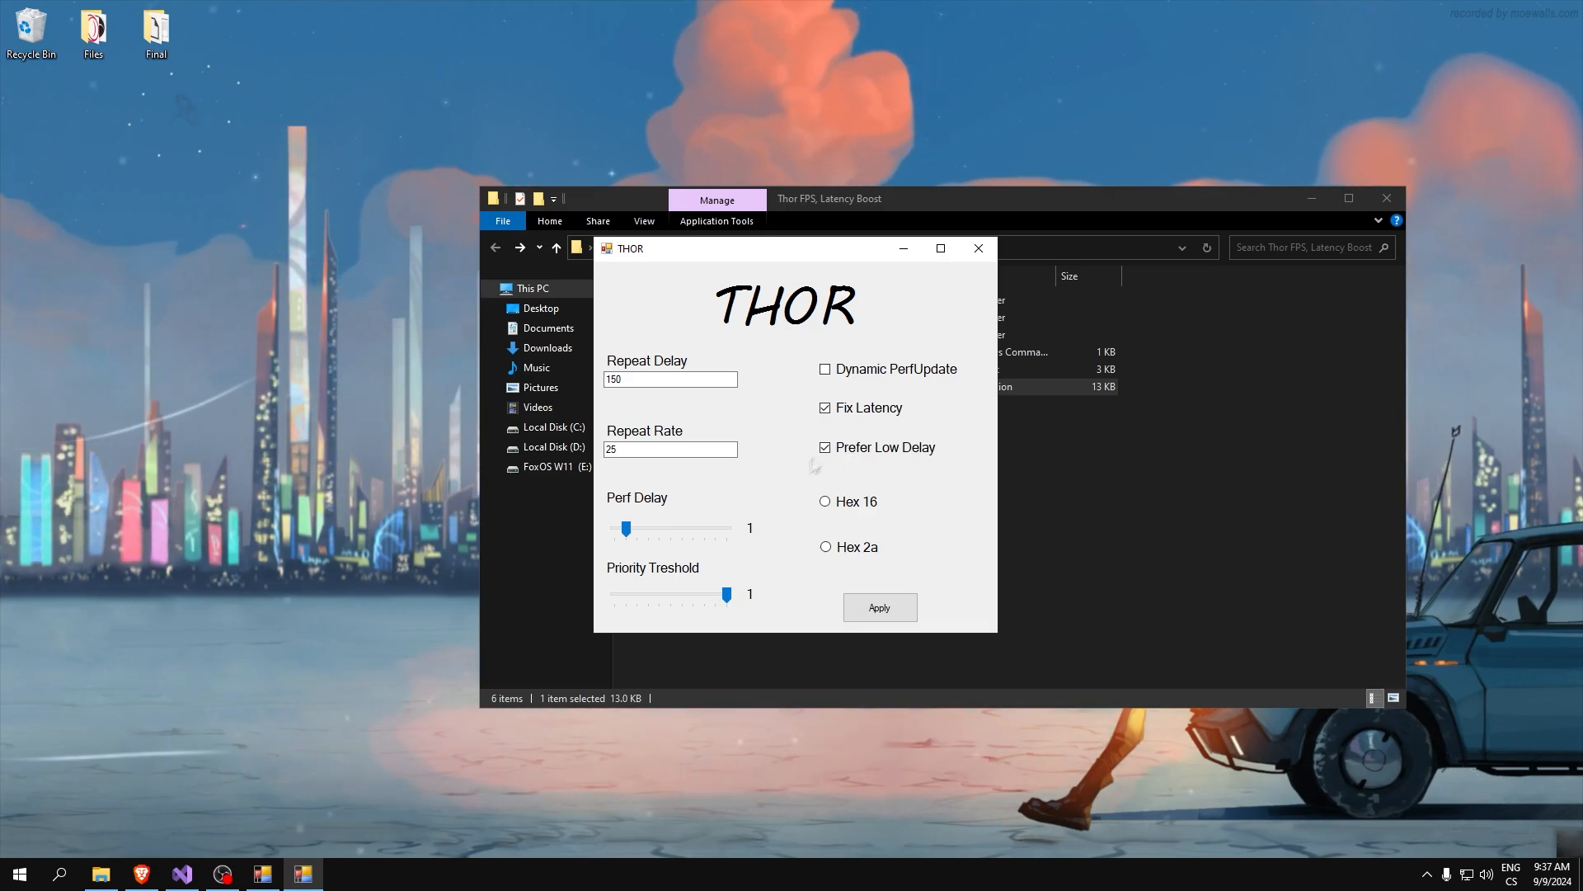
Try the Hex 2a option and settle on Hex 16.
click(845, 502)
click(849, 546)
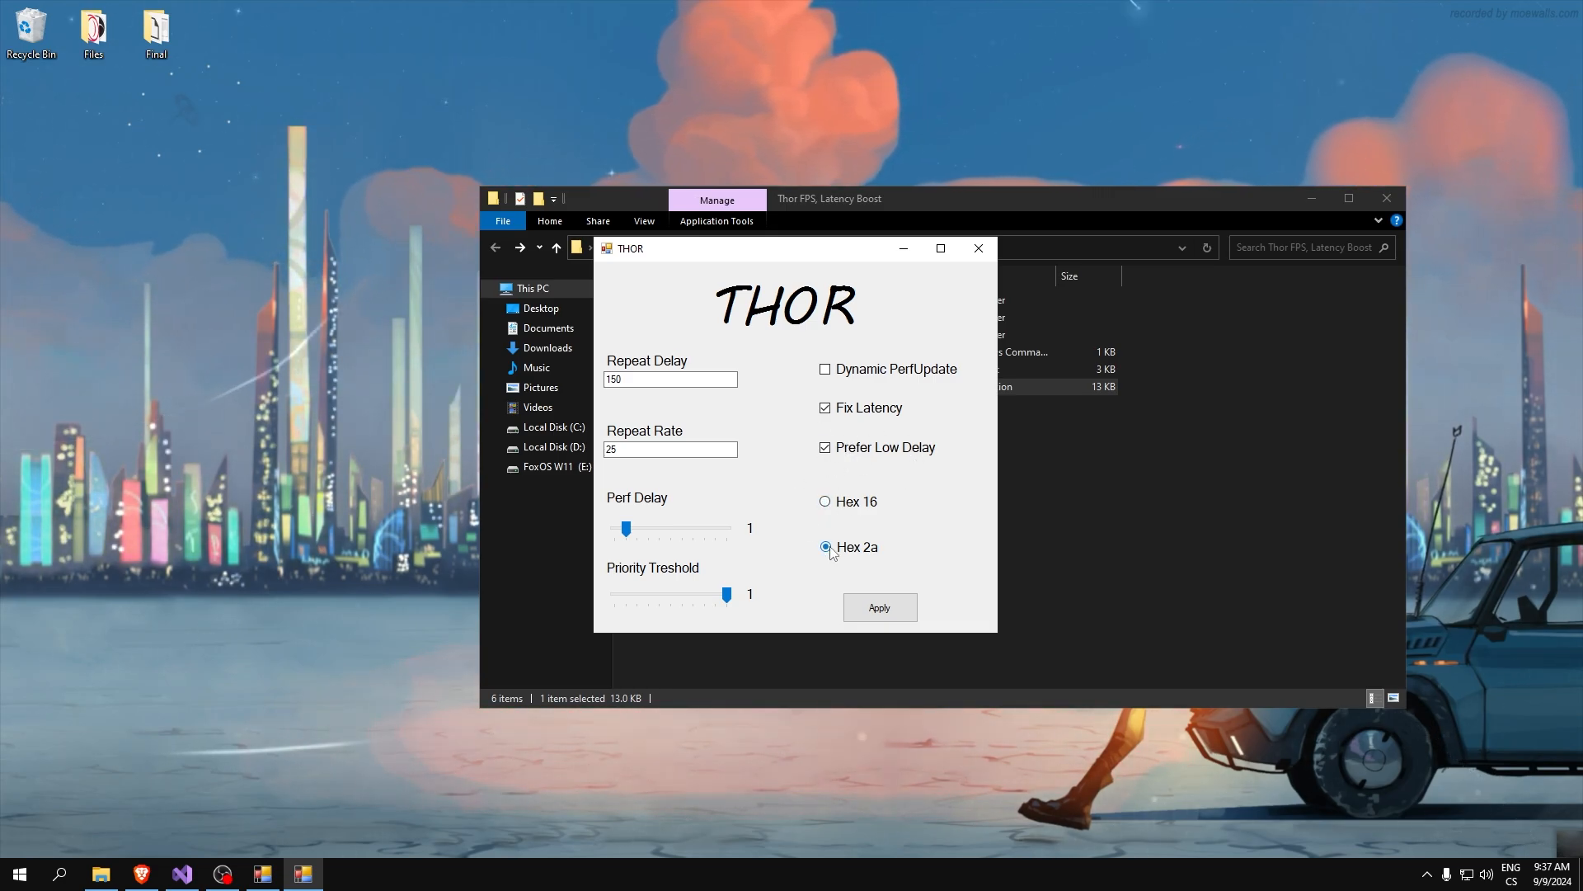
click(843, 502)
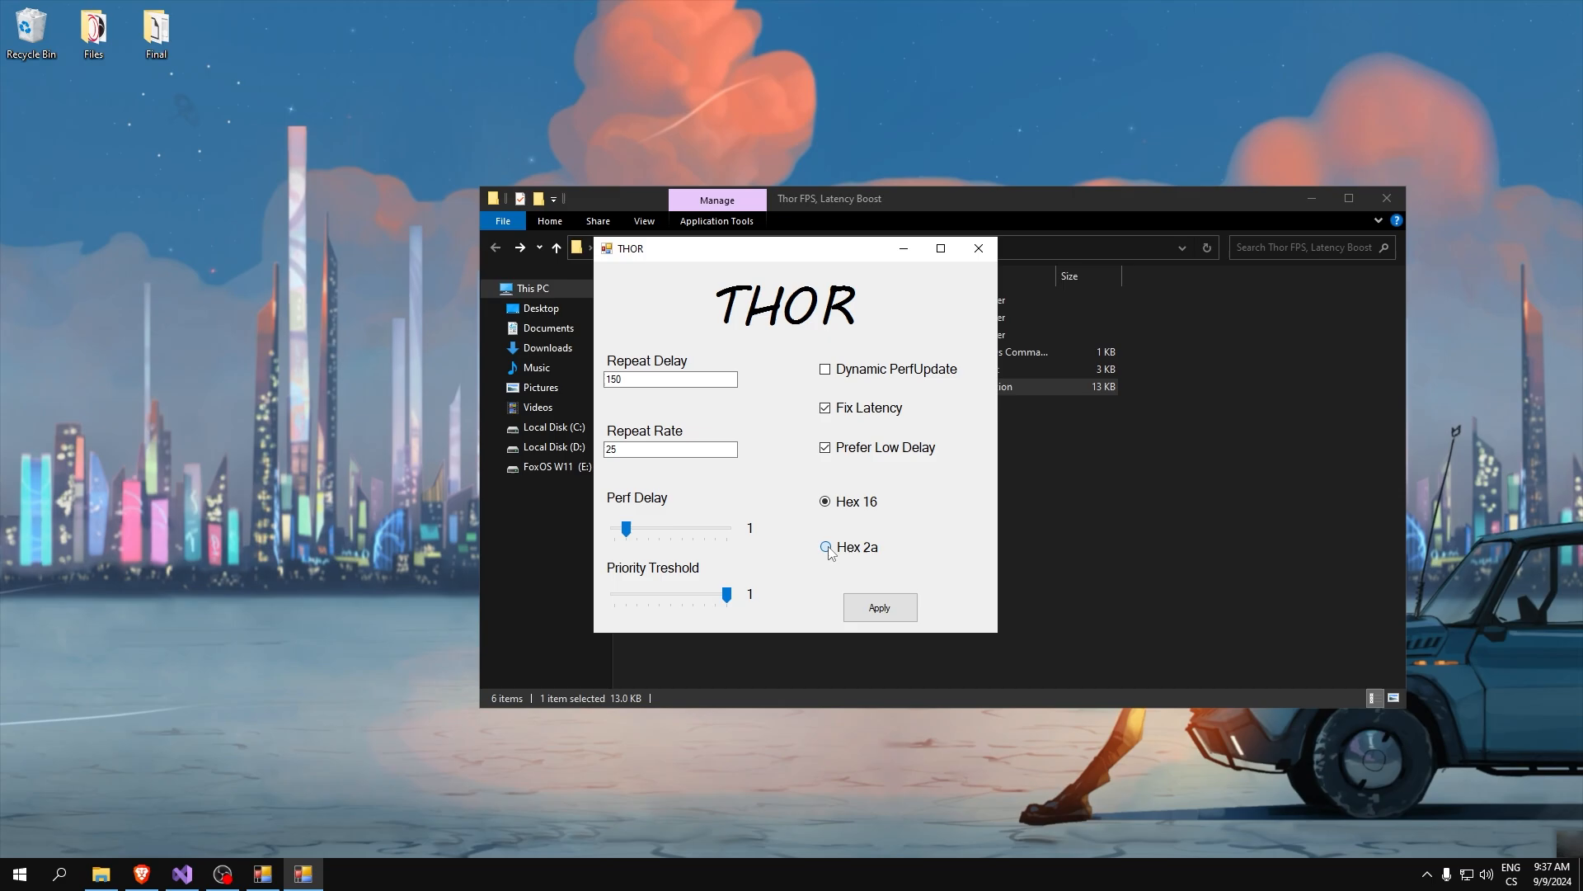
Compare Hex 2a with Hex 16 once more, apply the booster settings with Hex 16, and close the booster and its folder.
click(868, 547)
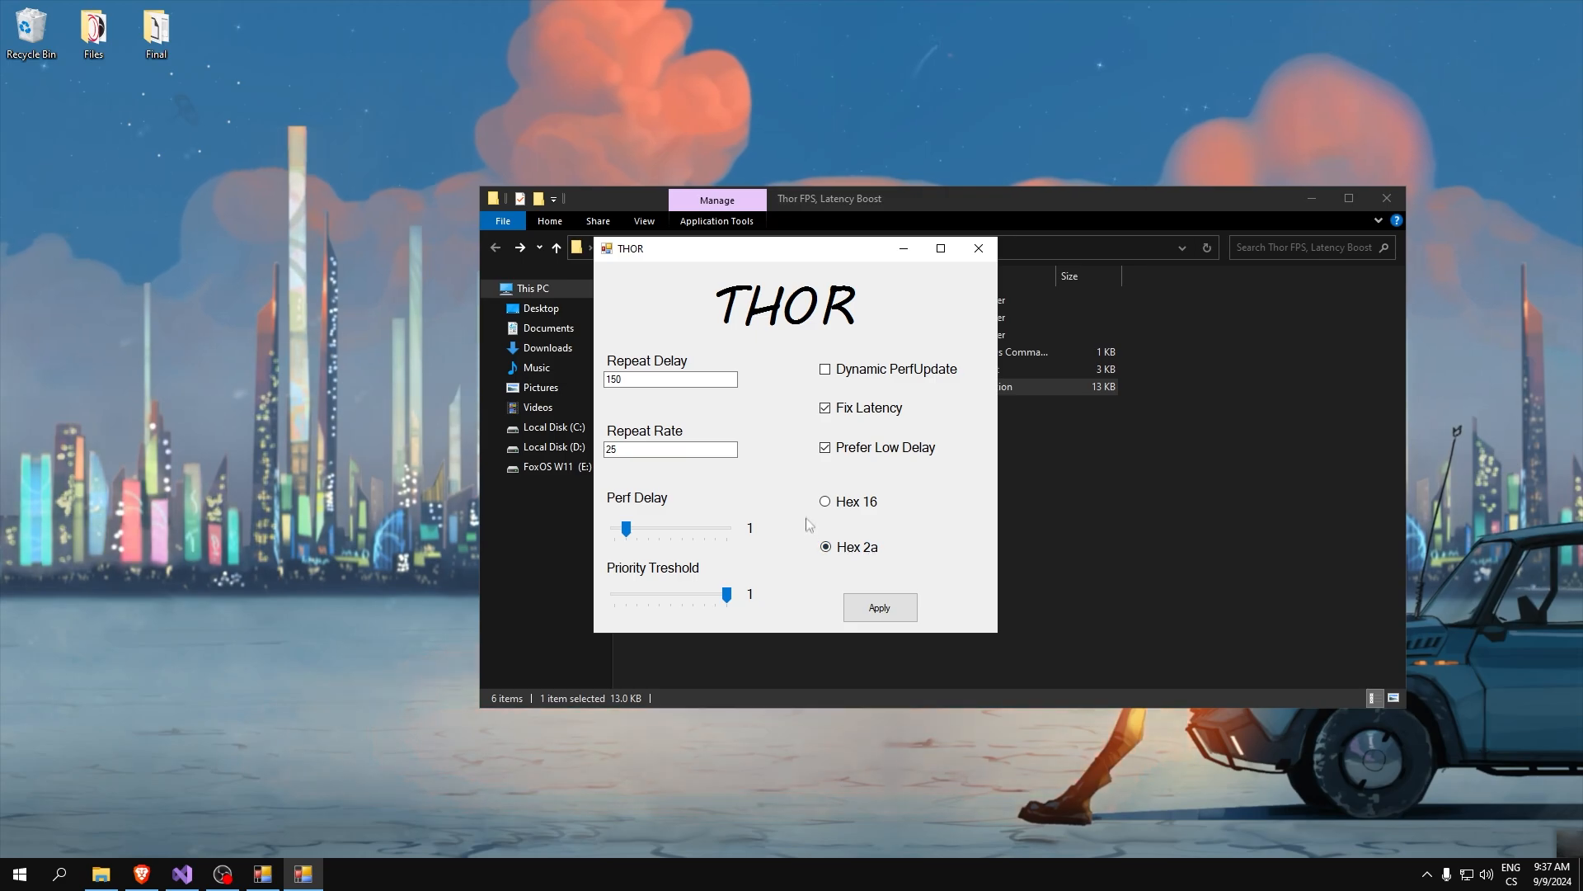
click(826, 502)
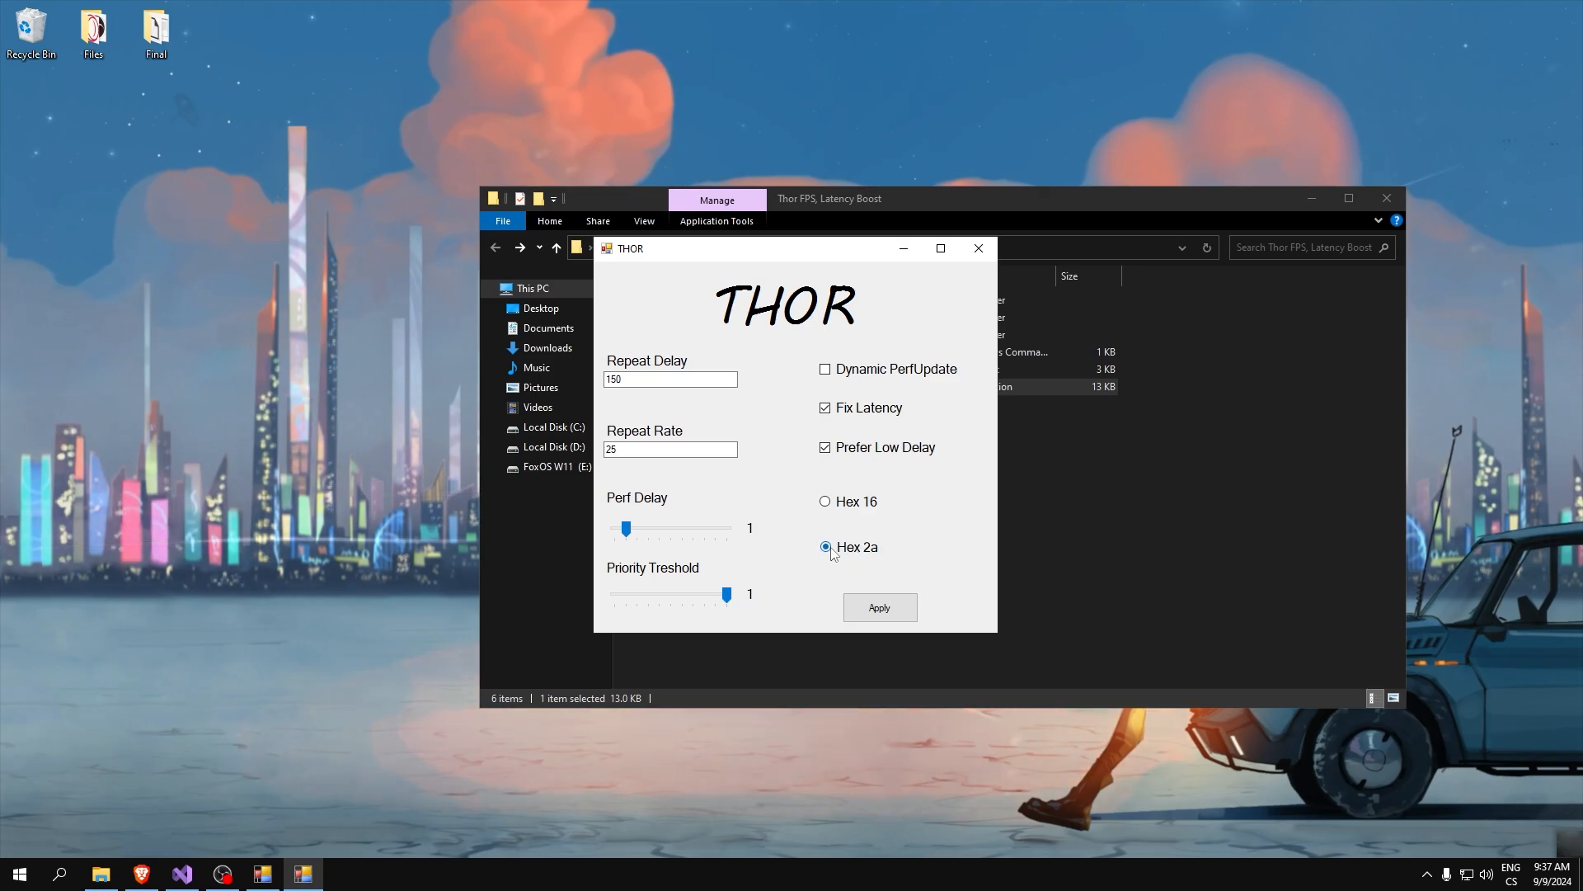
click(825, 501)
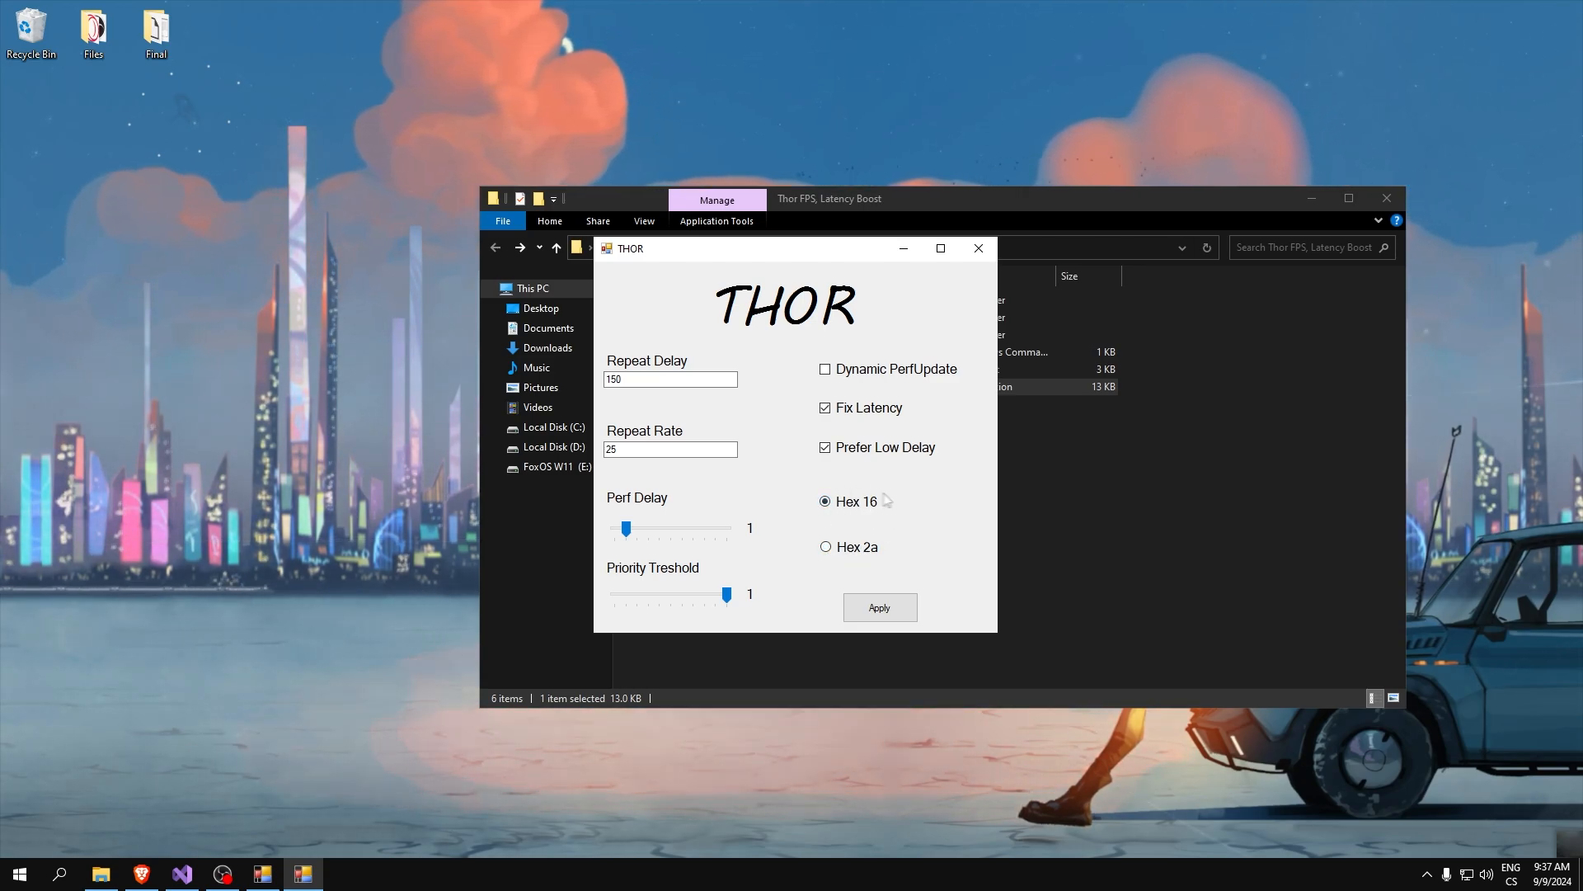
click(888, 618)
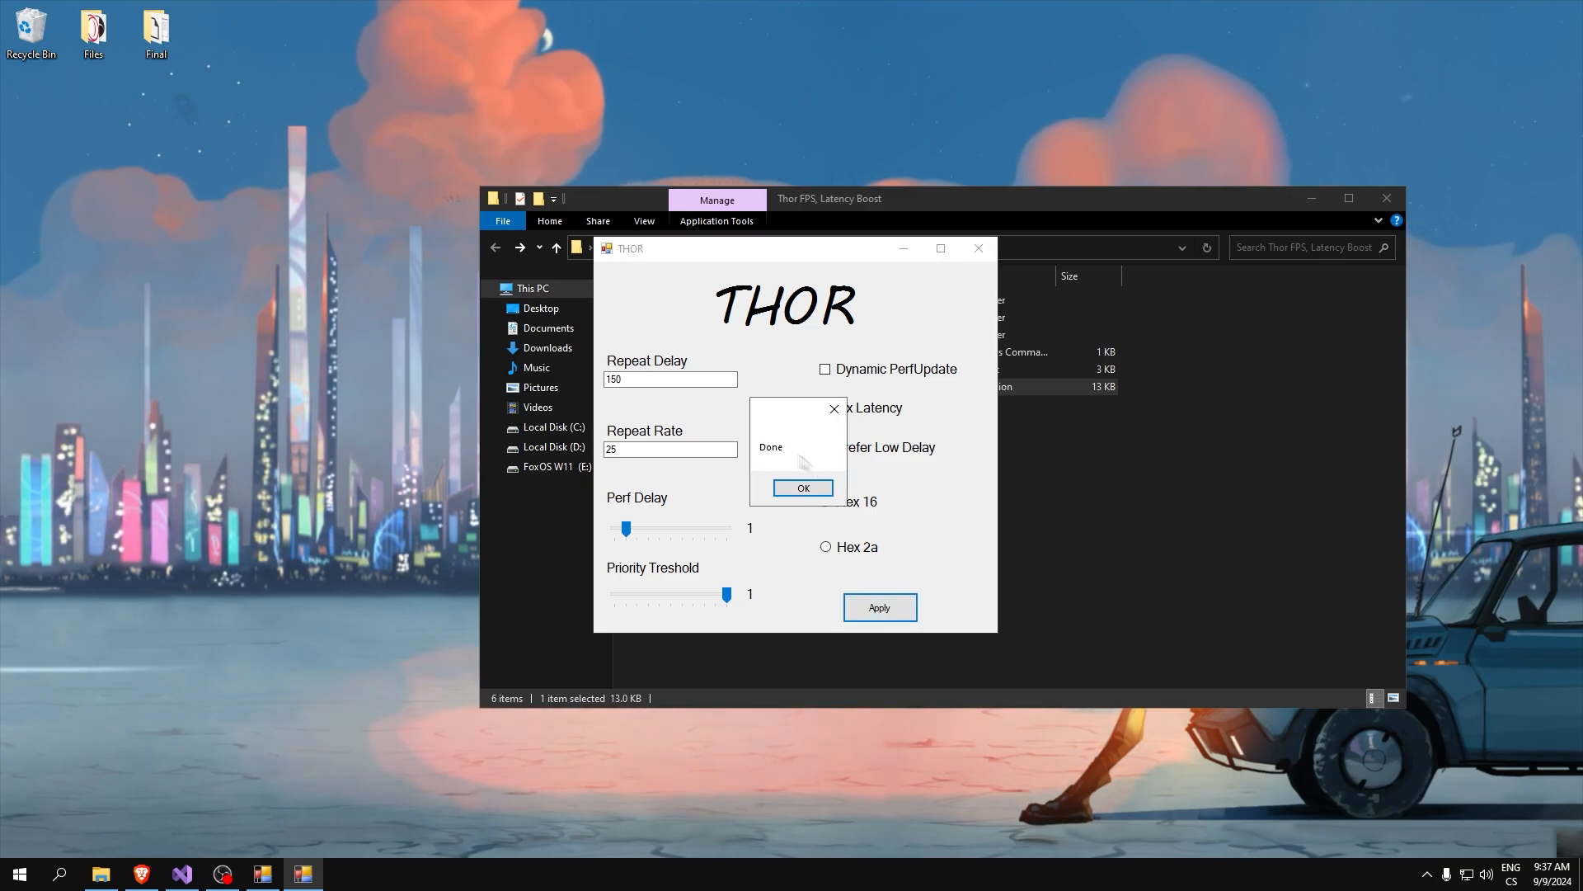
click(804, 488)
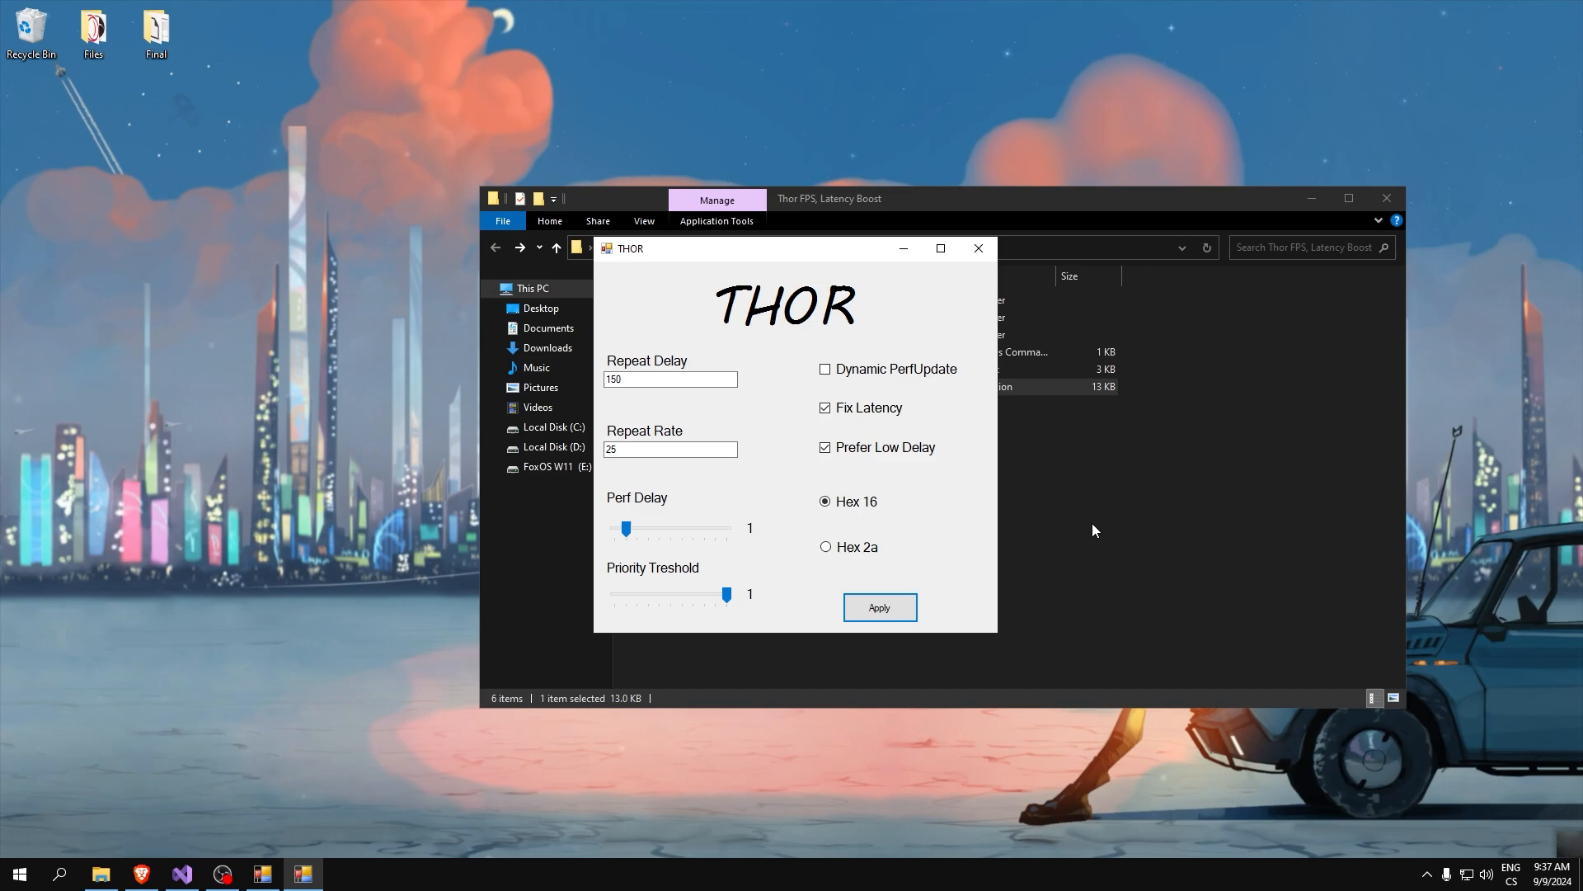
click(988, 251)
click(1386, 202)
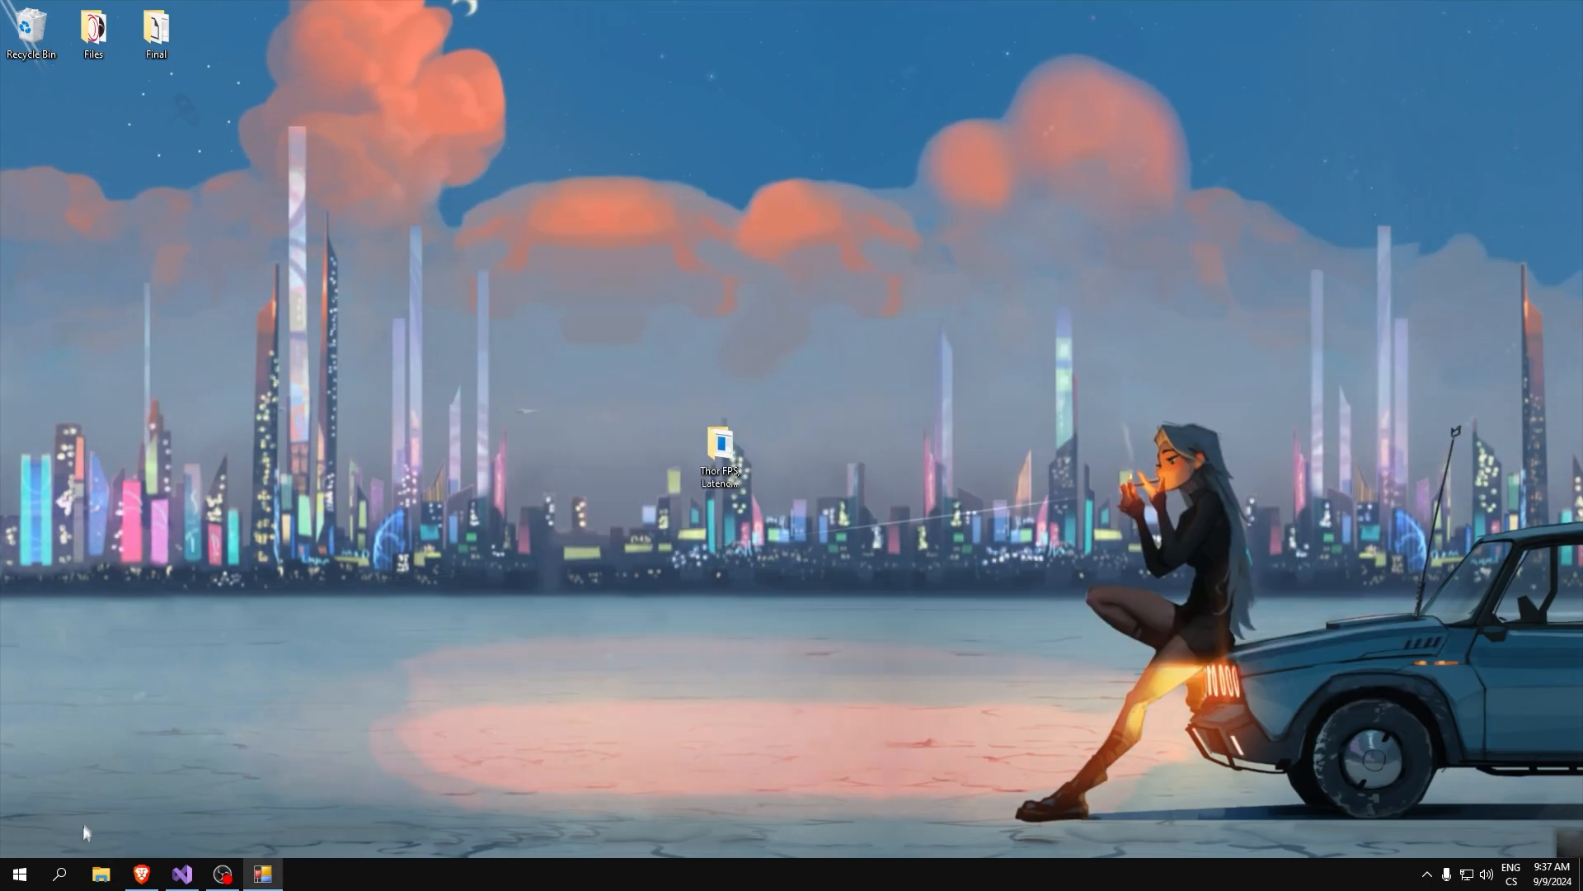
Search Windows for Device Manager and open it.
click(59, 873)
text(dwe)
key(BackSpace)
key(BackSpace)
text(evi)
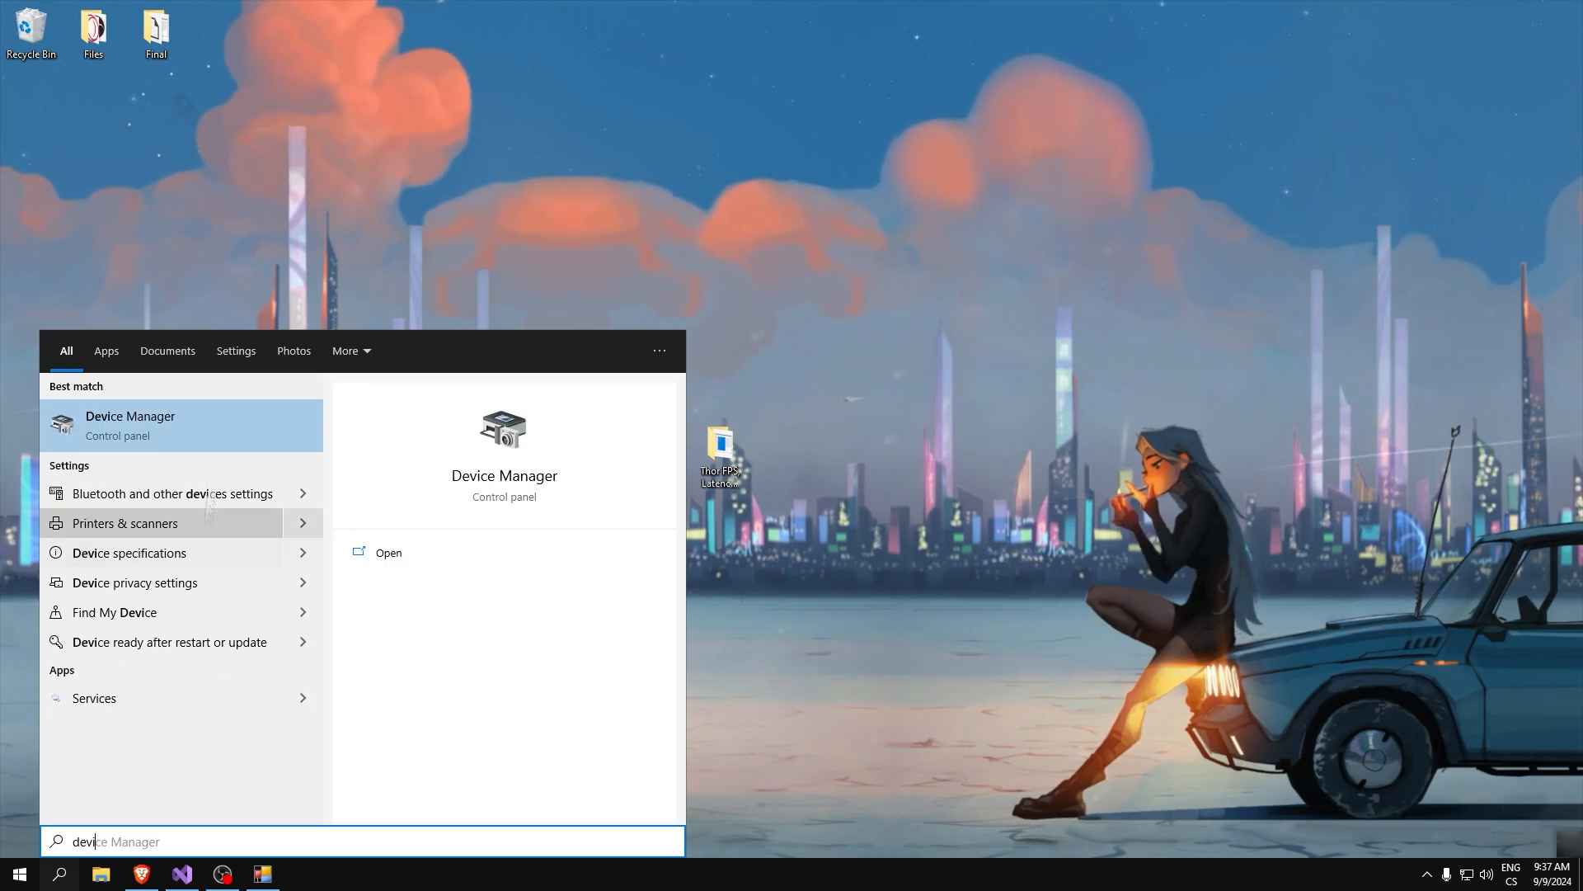
click(161, 437)
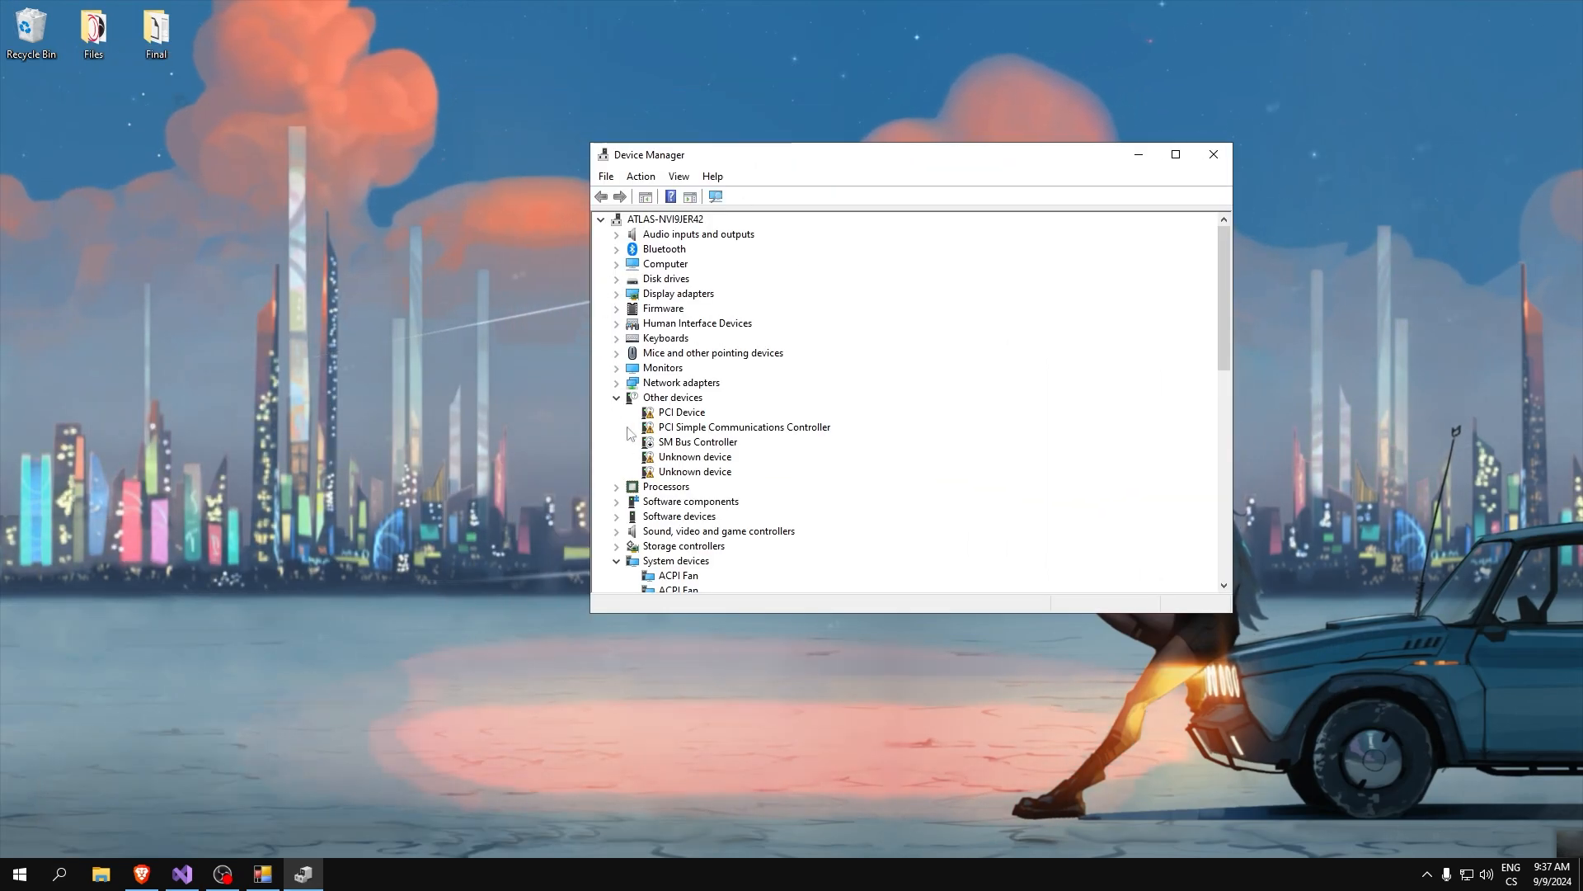
Keep the Realtek PCIe GbE Family Controller from being turned off to save power, and confirm its properties.
click(617, 384)
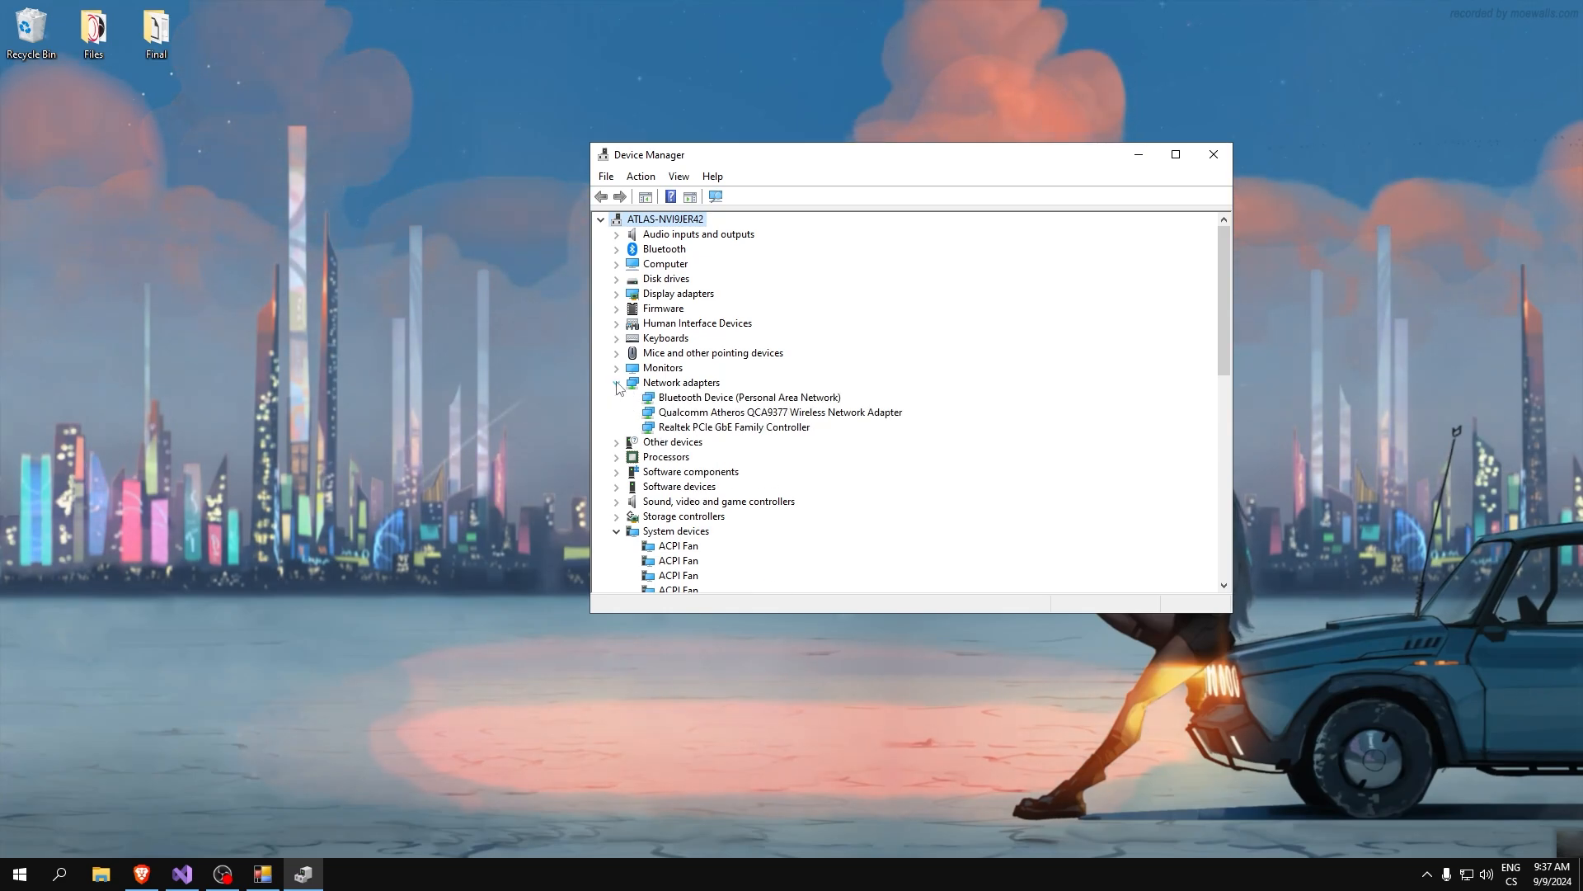
click(718, 432)
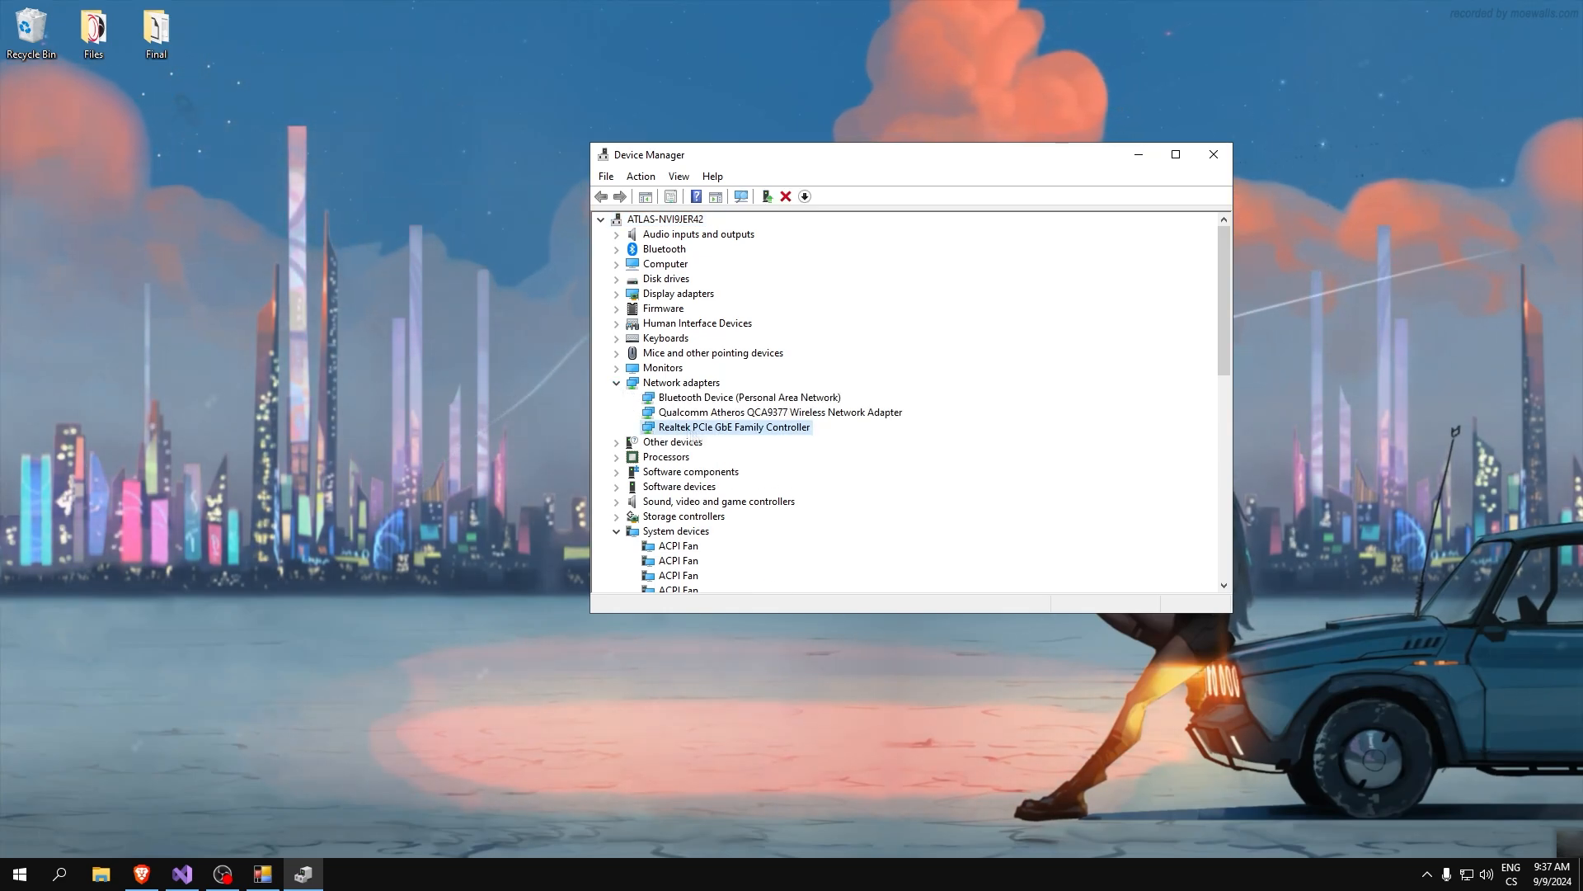
right_click(732, 428)
click(790, 523)
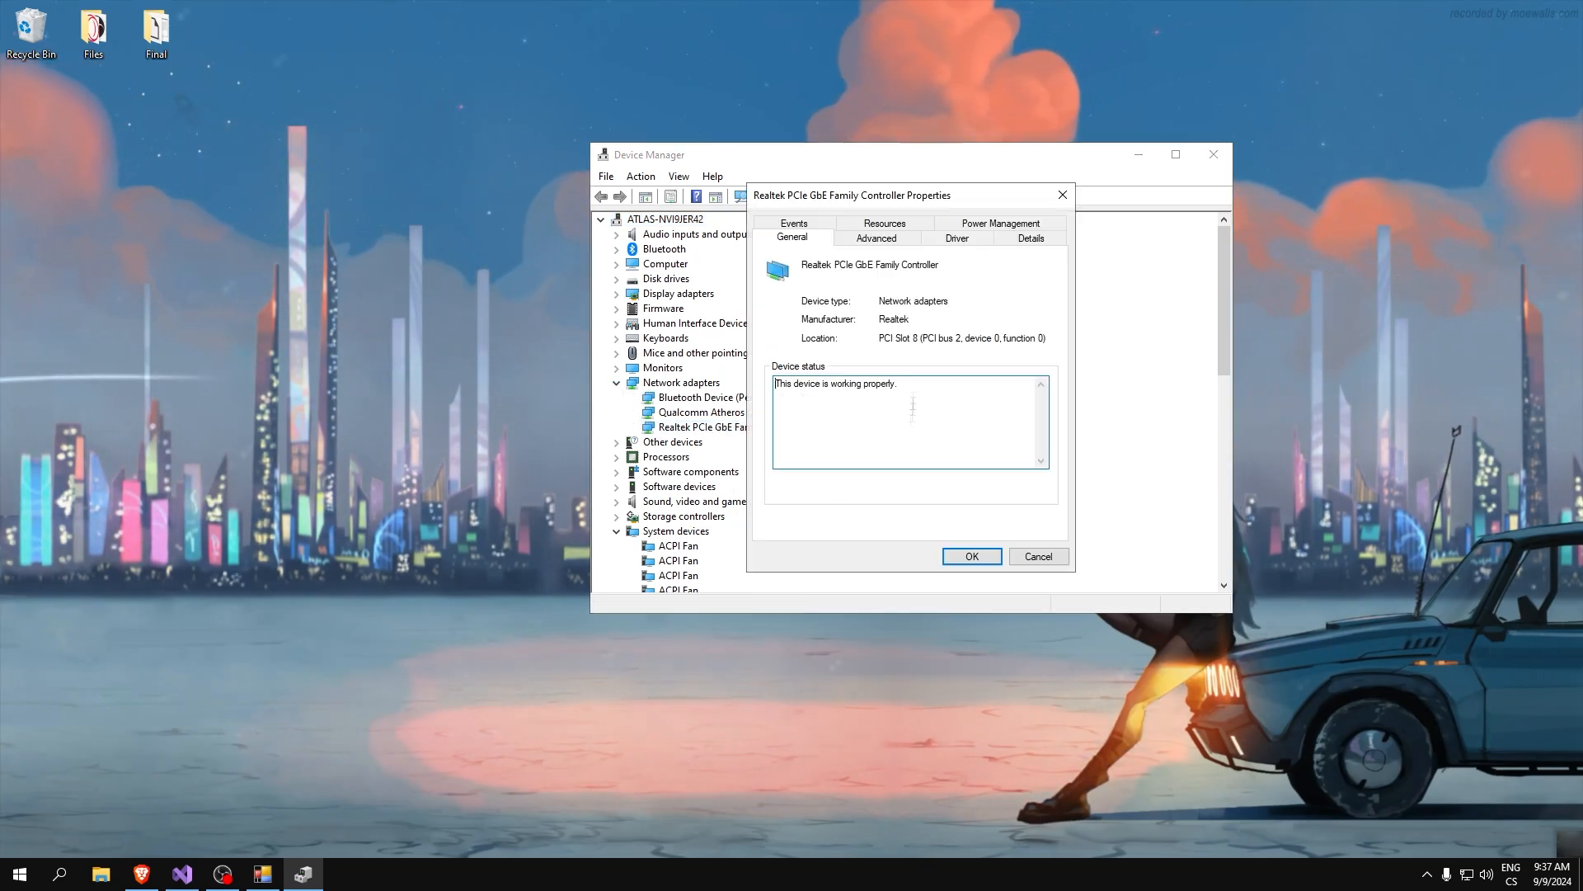
click(1000, 223)
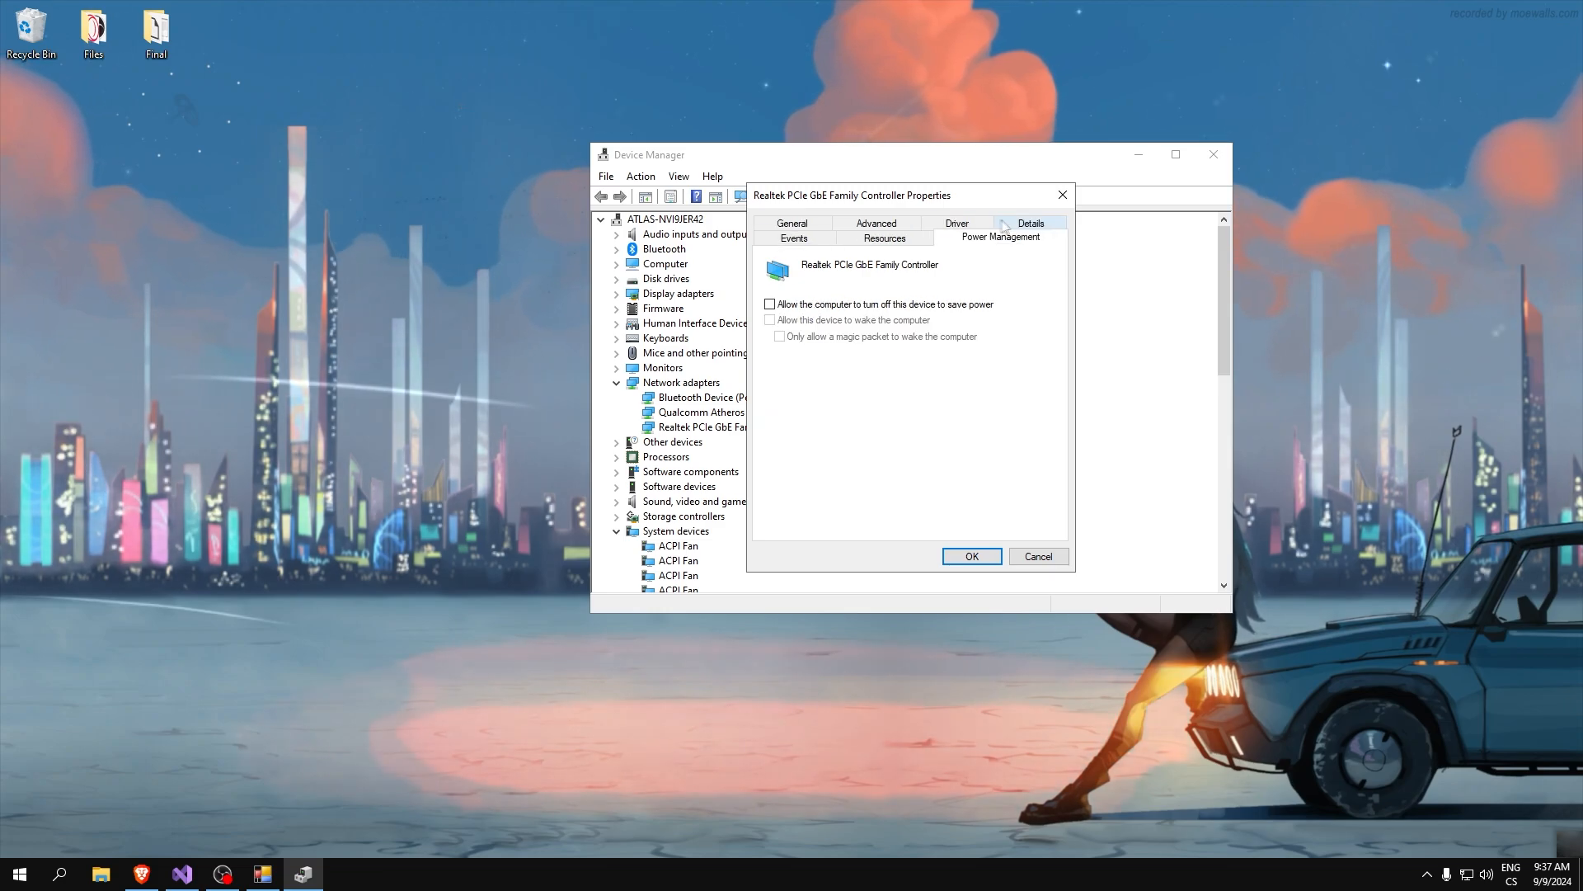
click(790, 305)
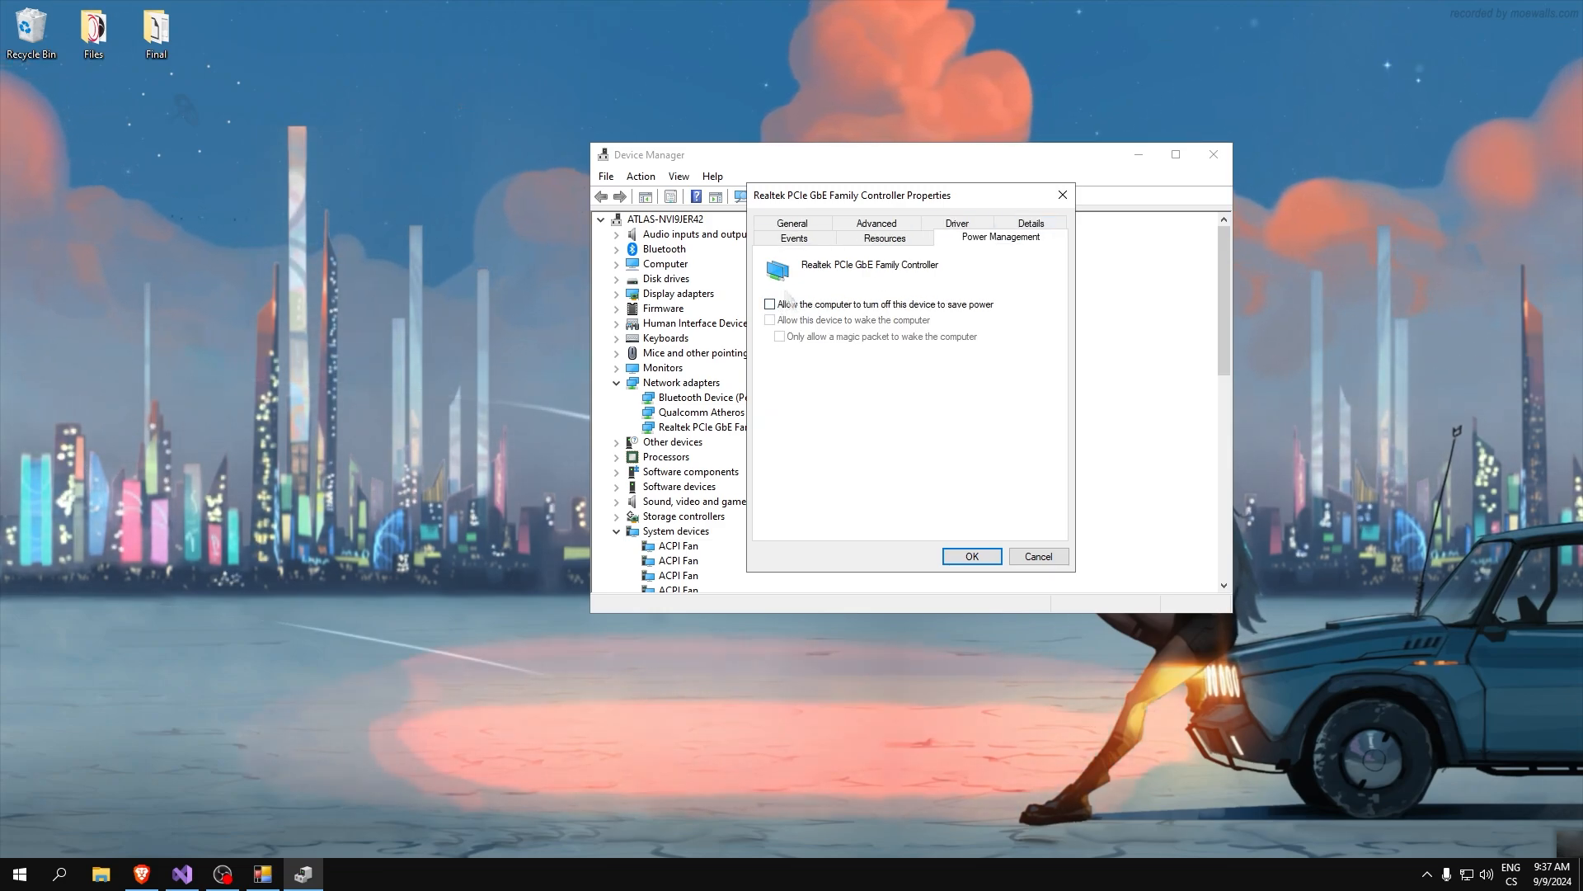
click(971, 557)
Keep the Intel(R) USB 3.20 eXtensible Host Controller from being turned off to save power, and confirm its properties.
scroll(766, 421, down, 10)
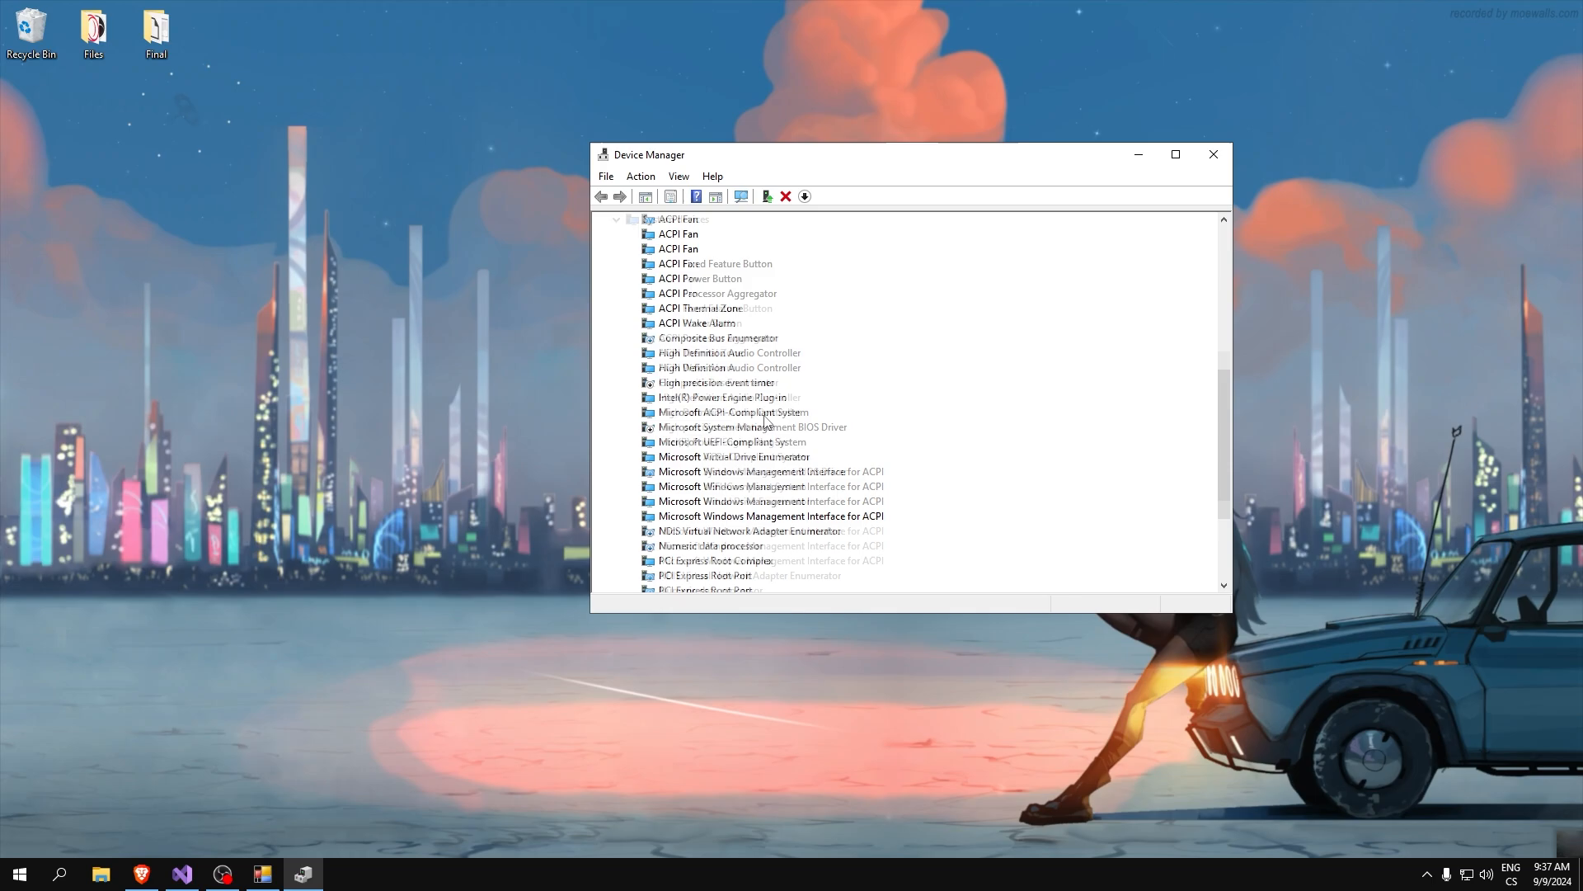
click(616, 576)
click(770, 531)
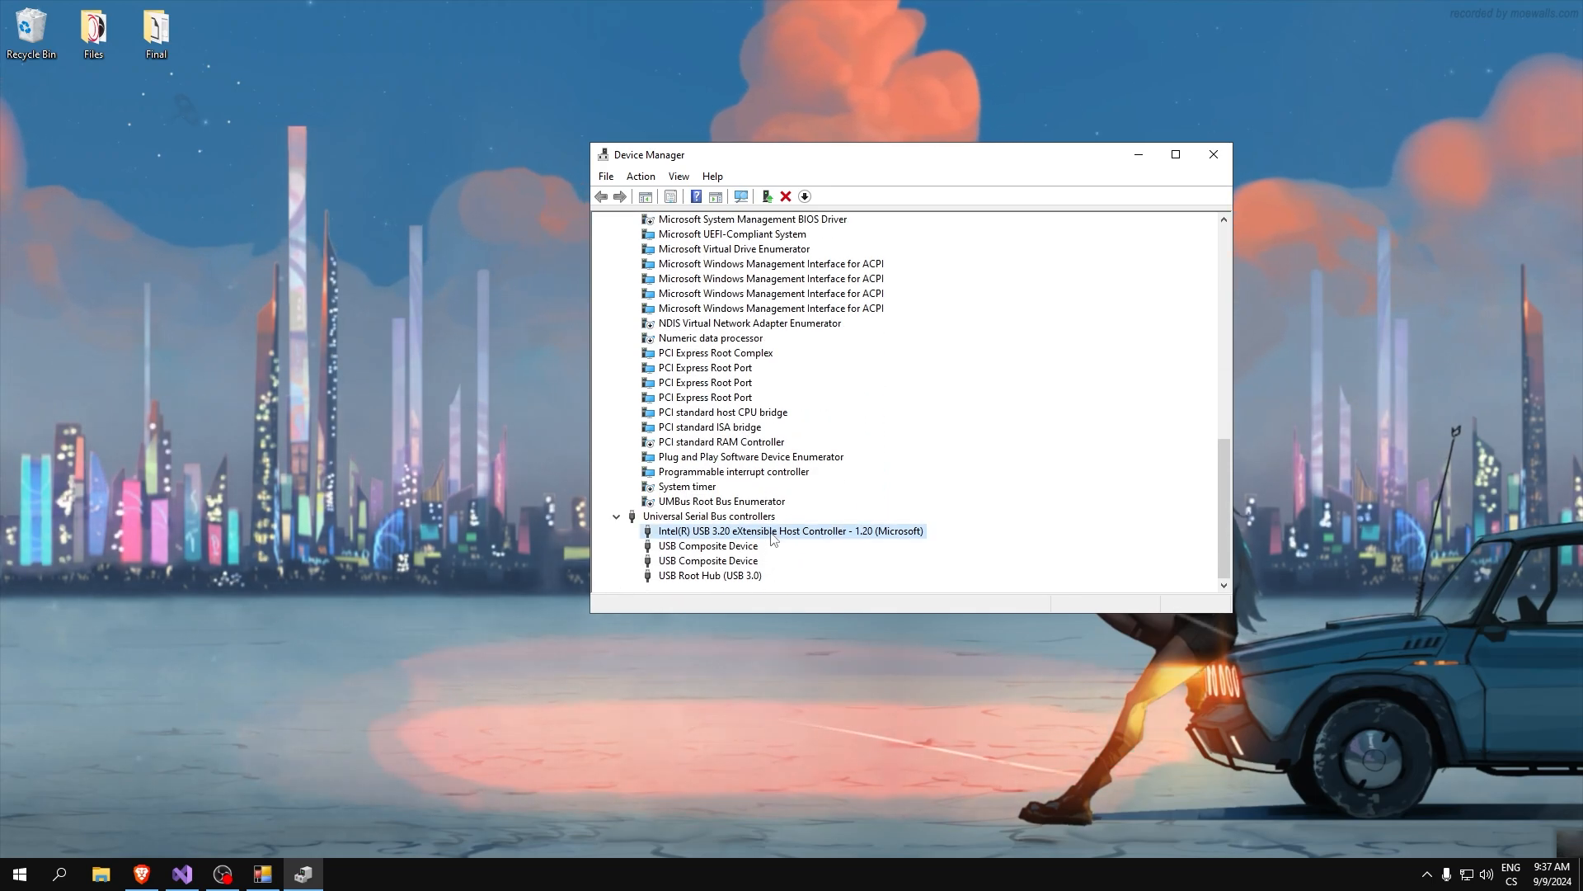
right_click(770, 531)
click(815, 615)
click(997, 223)
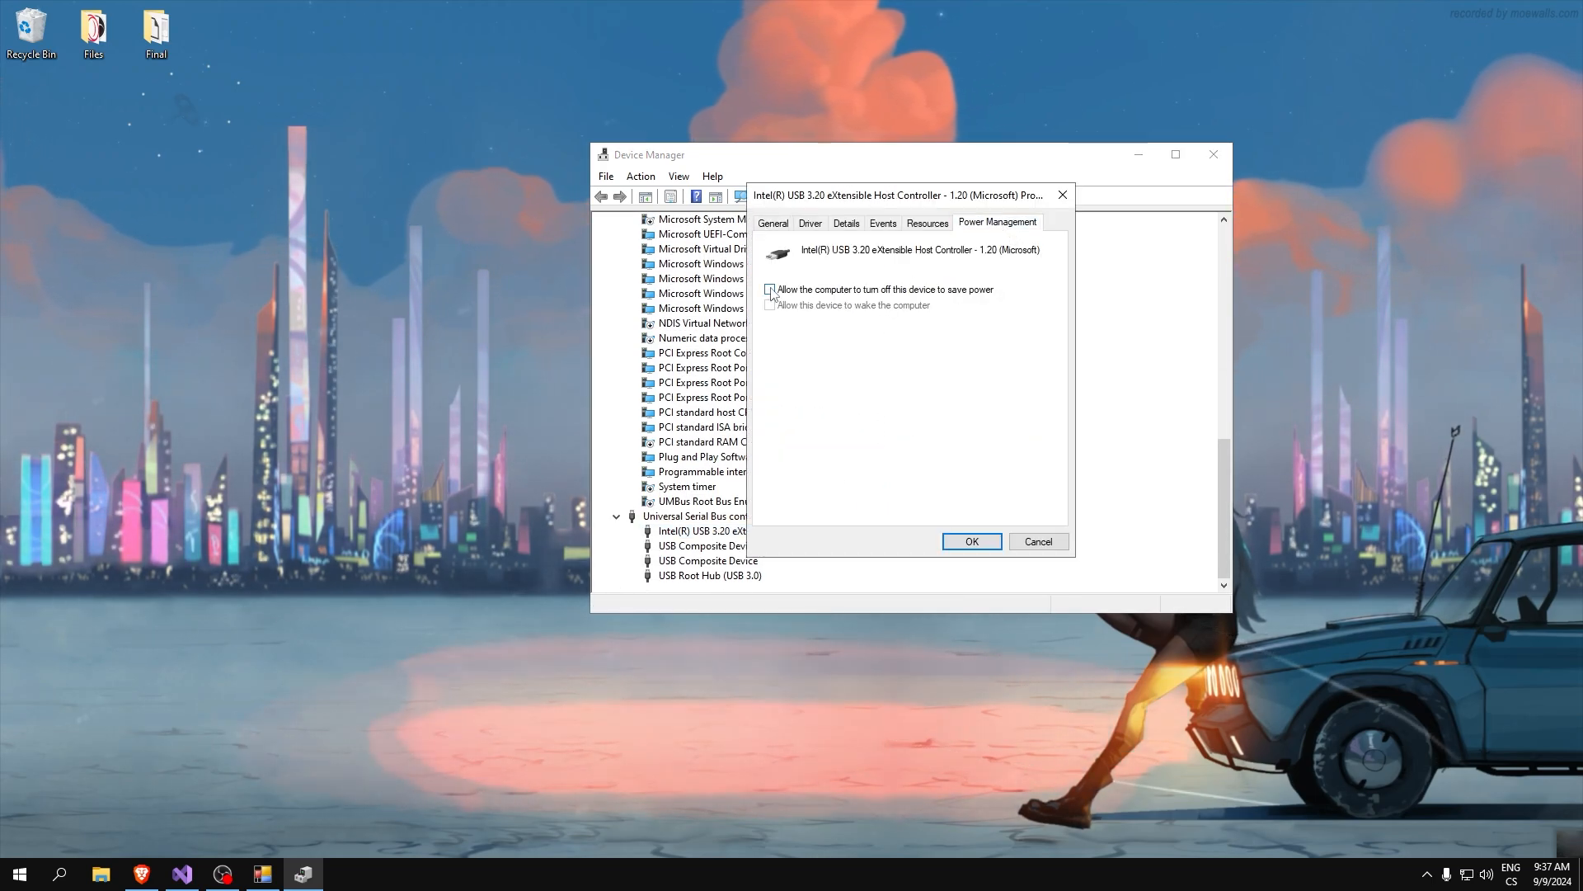
click(972, 541)
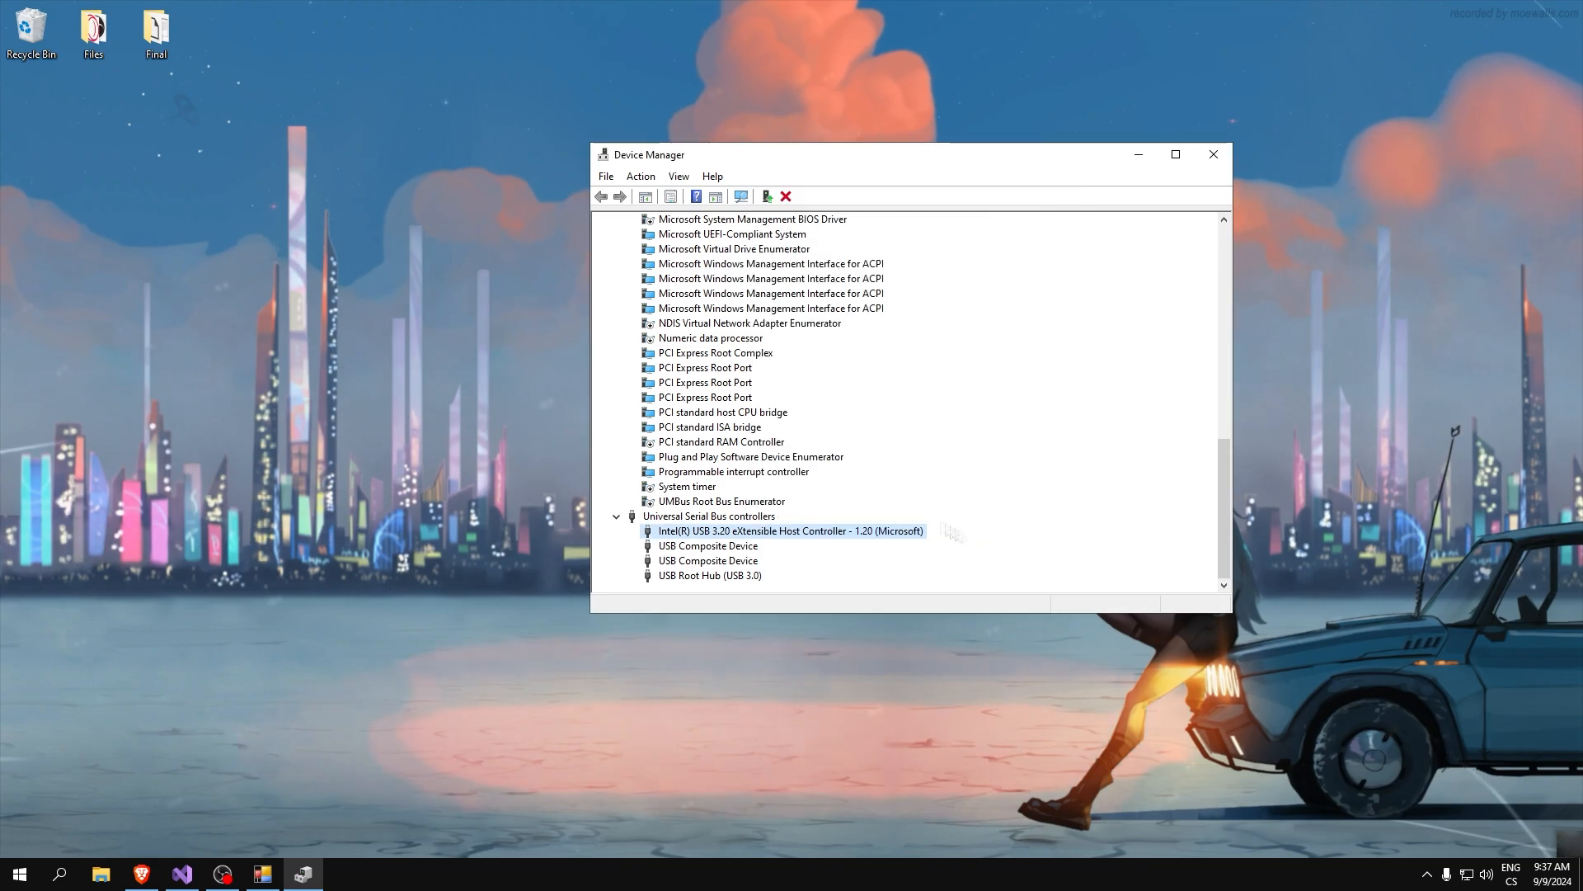
Check whether the High precision event timer under System devices is disabled, comparing its available actions with the High Definition Audio Controller's.
scroll(833, 445, up, 3)
scroll(832, 446, up, 4)
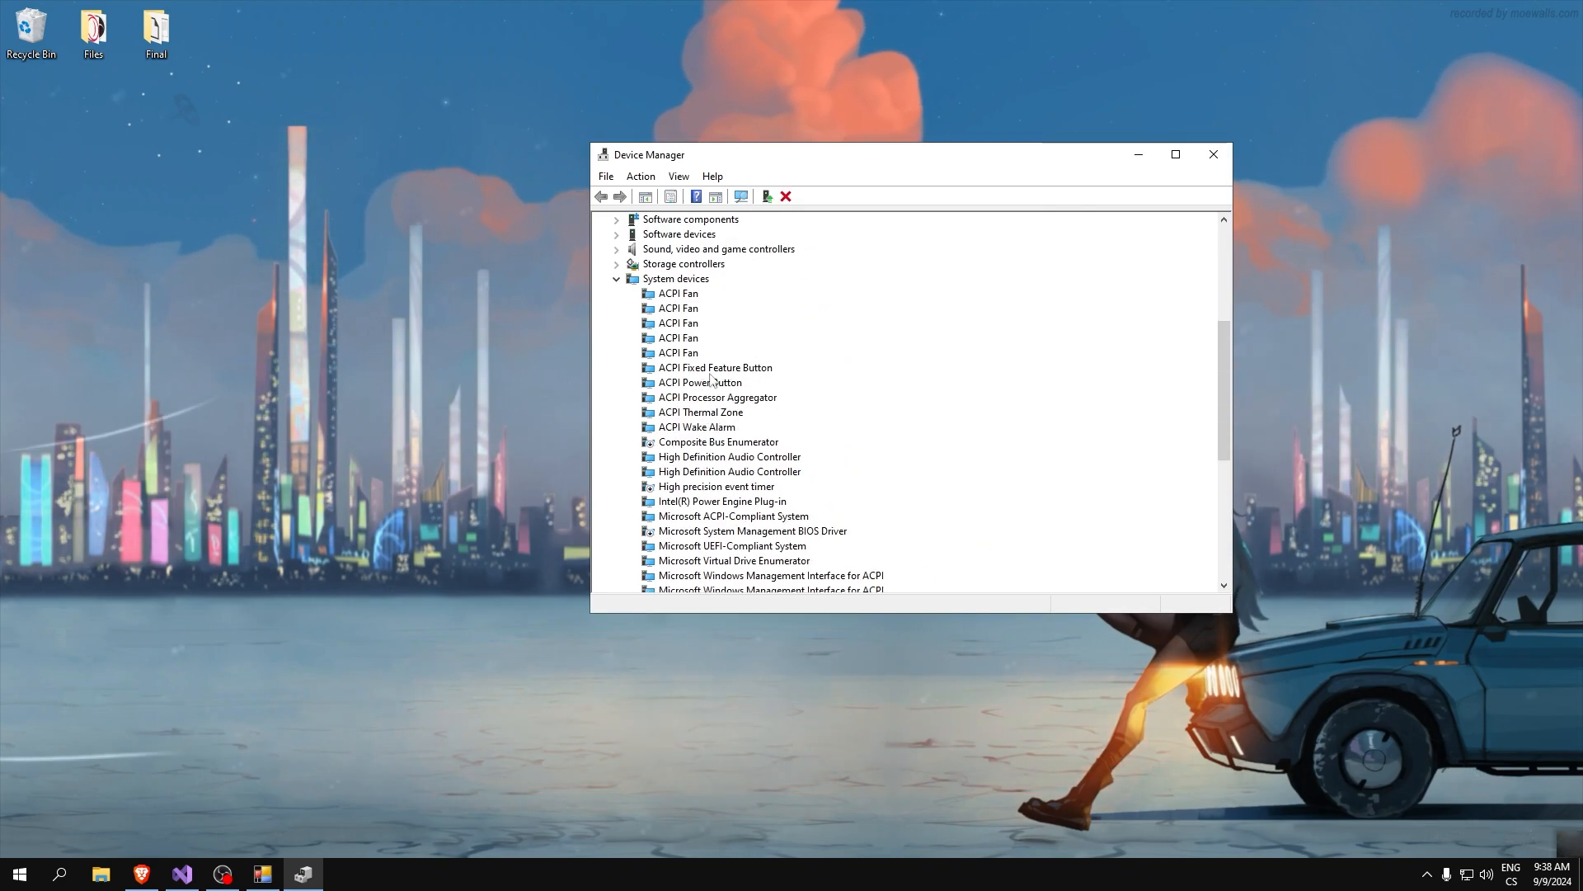
click(678, 280)
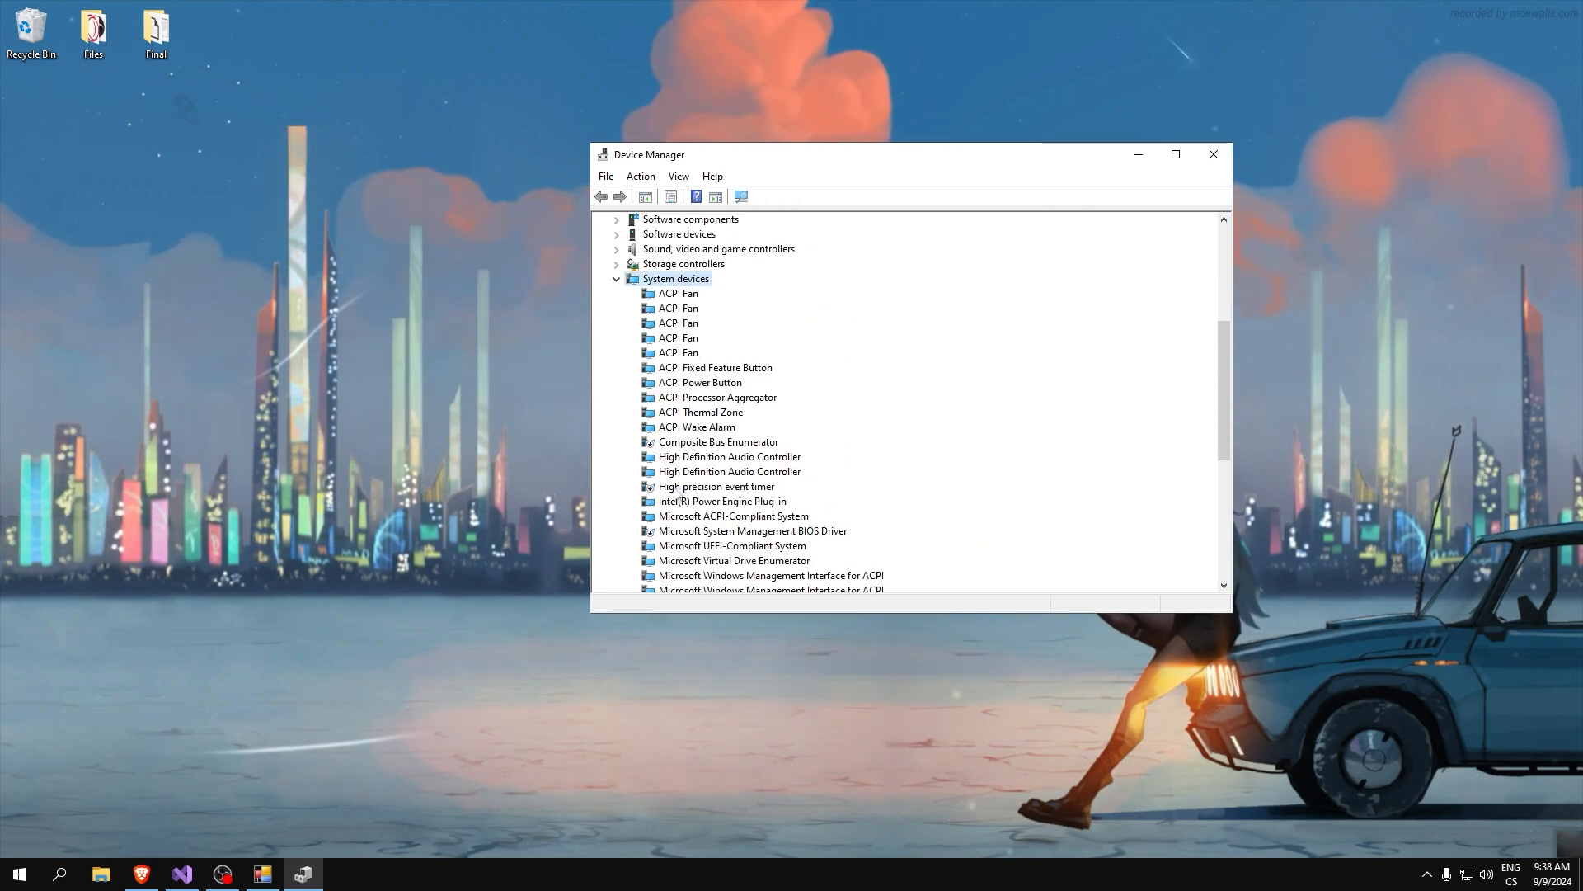
click(707, 488)
right_click(707, 488)
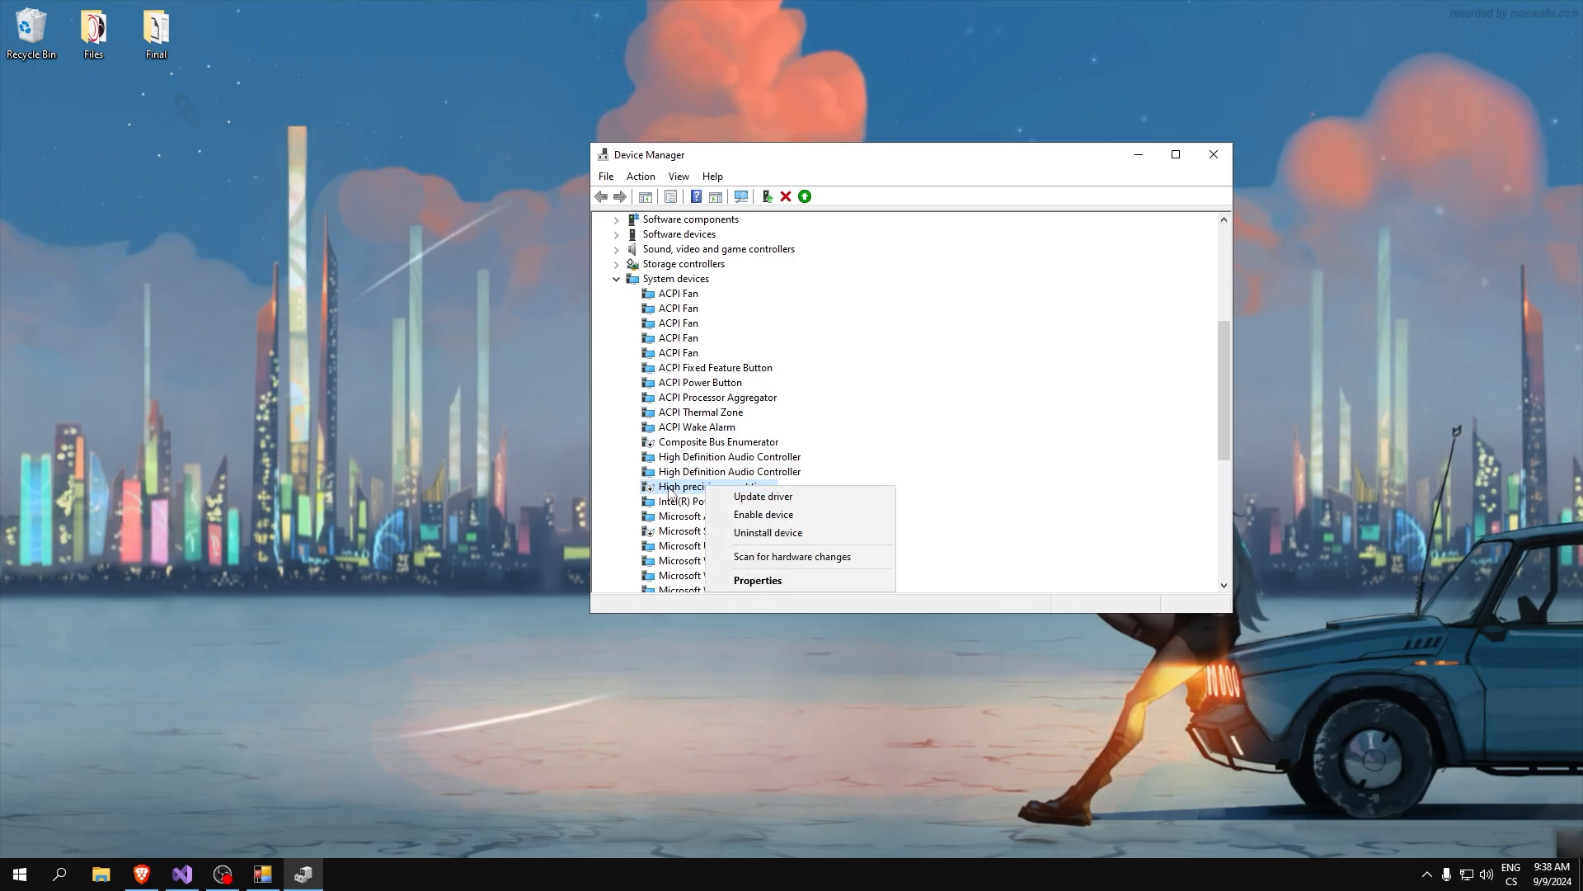
right_click(664, 474)
key(Escape)
right_click(664, 476)
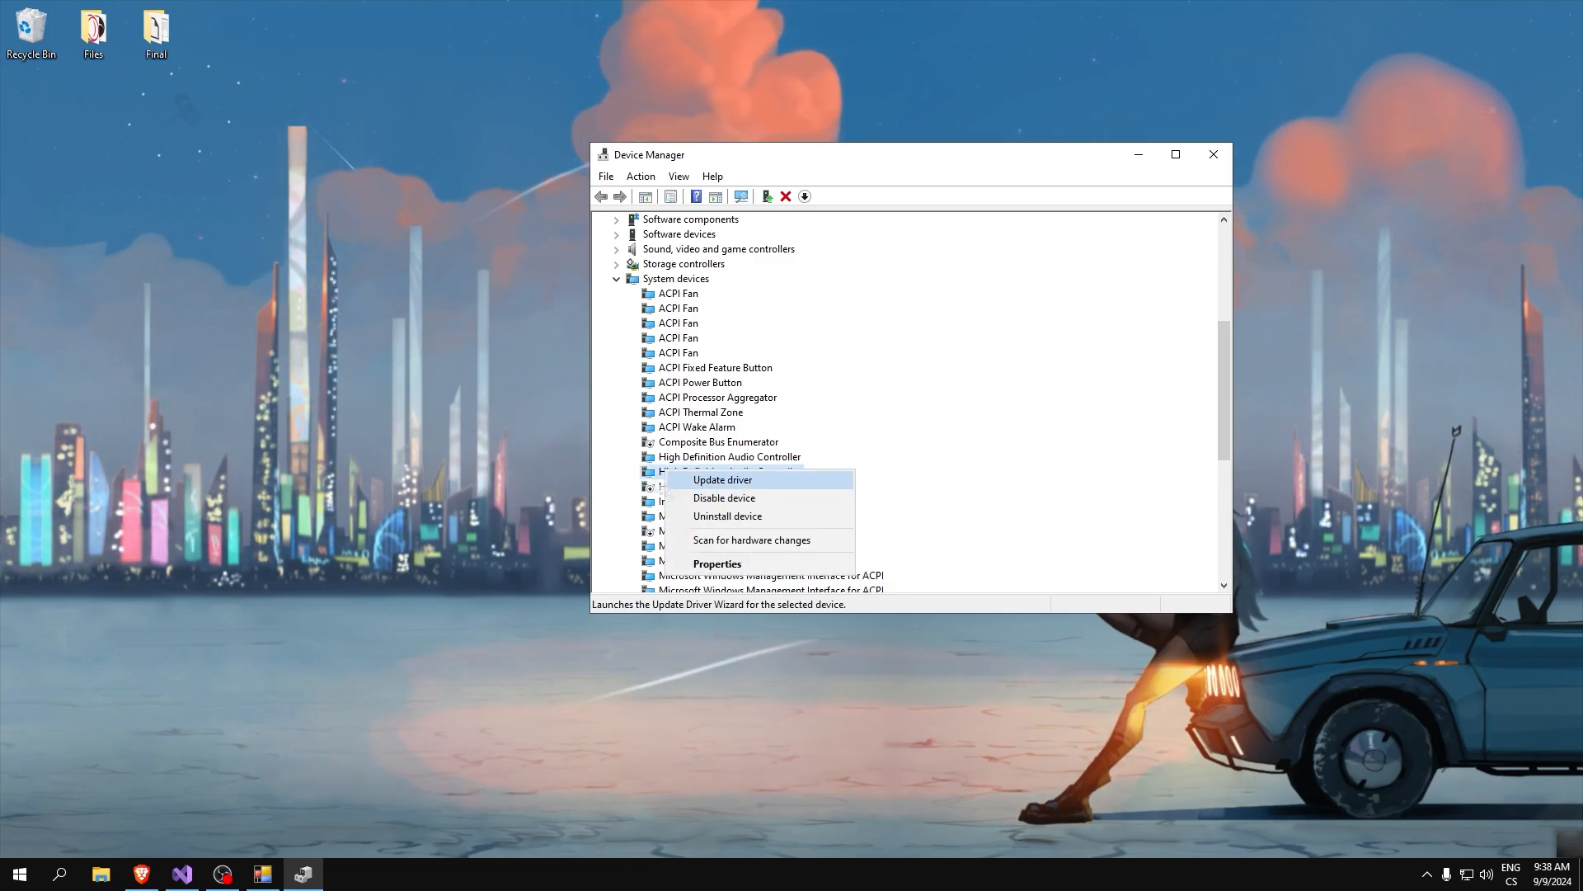
key(Escape)
right_click(681, 488)
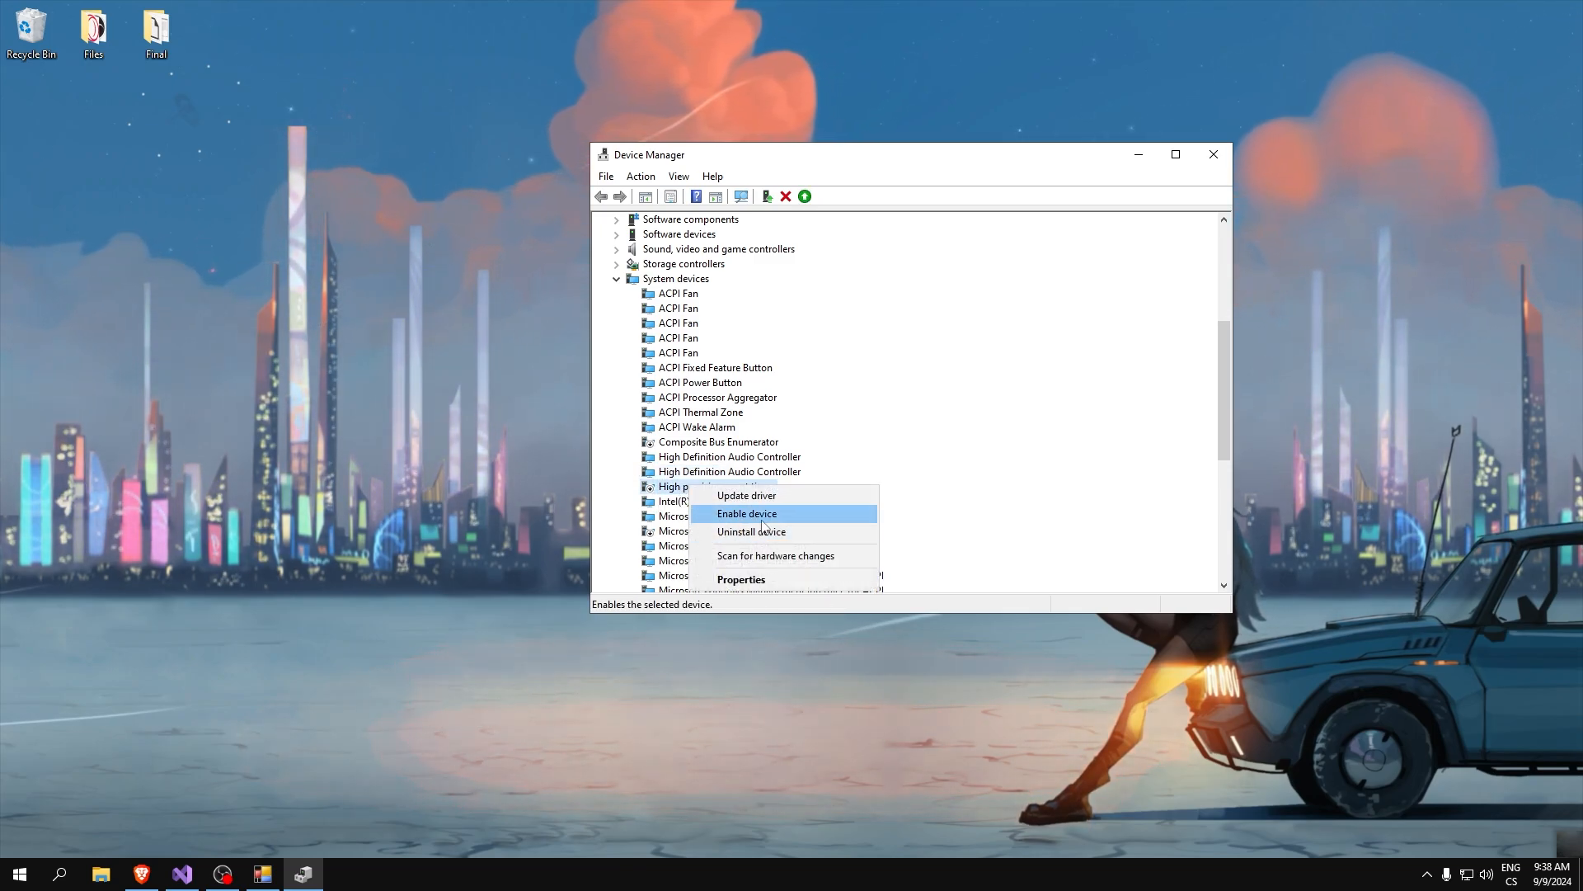
click(657, 489)
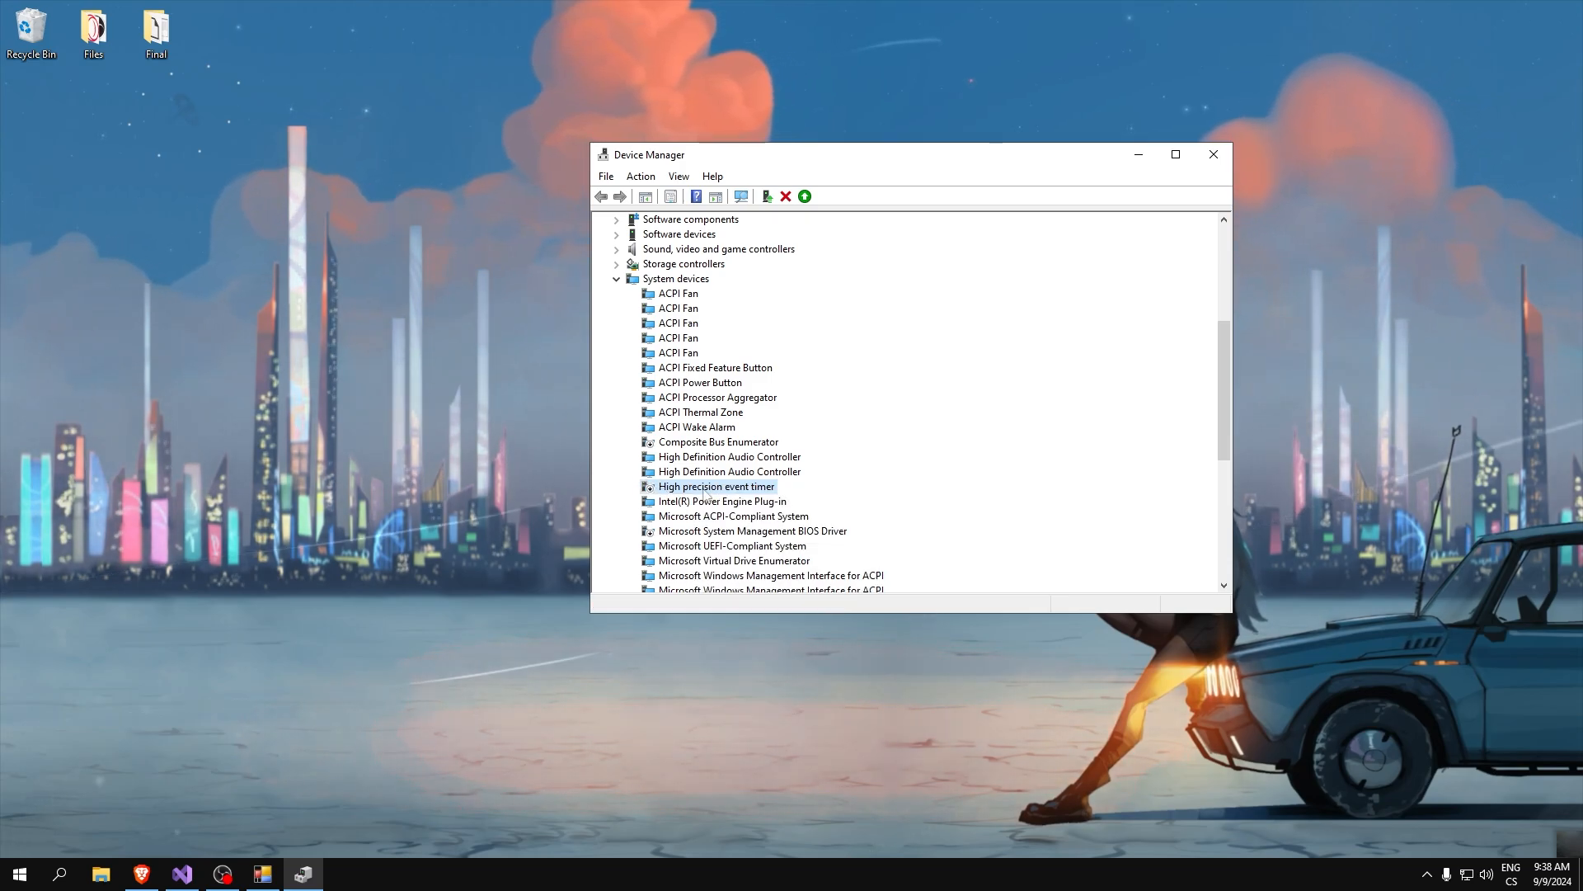
Review the remaining system devices, including Composite Bus Enumerator, Microsoft System Management BIOS Driver and PCI standard ISA bridge, then close Device Manager.
click(673, 443)
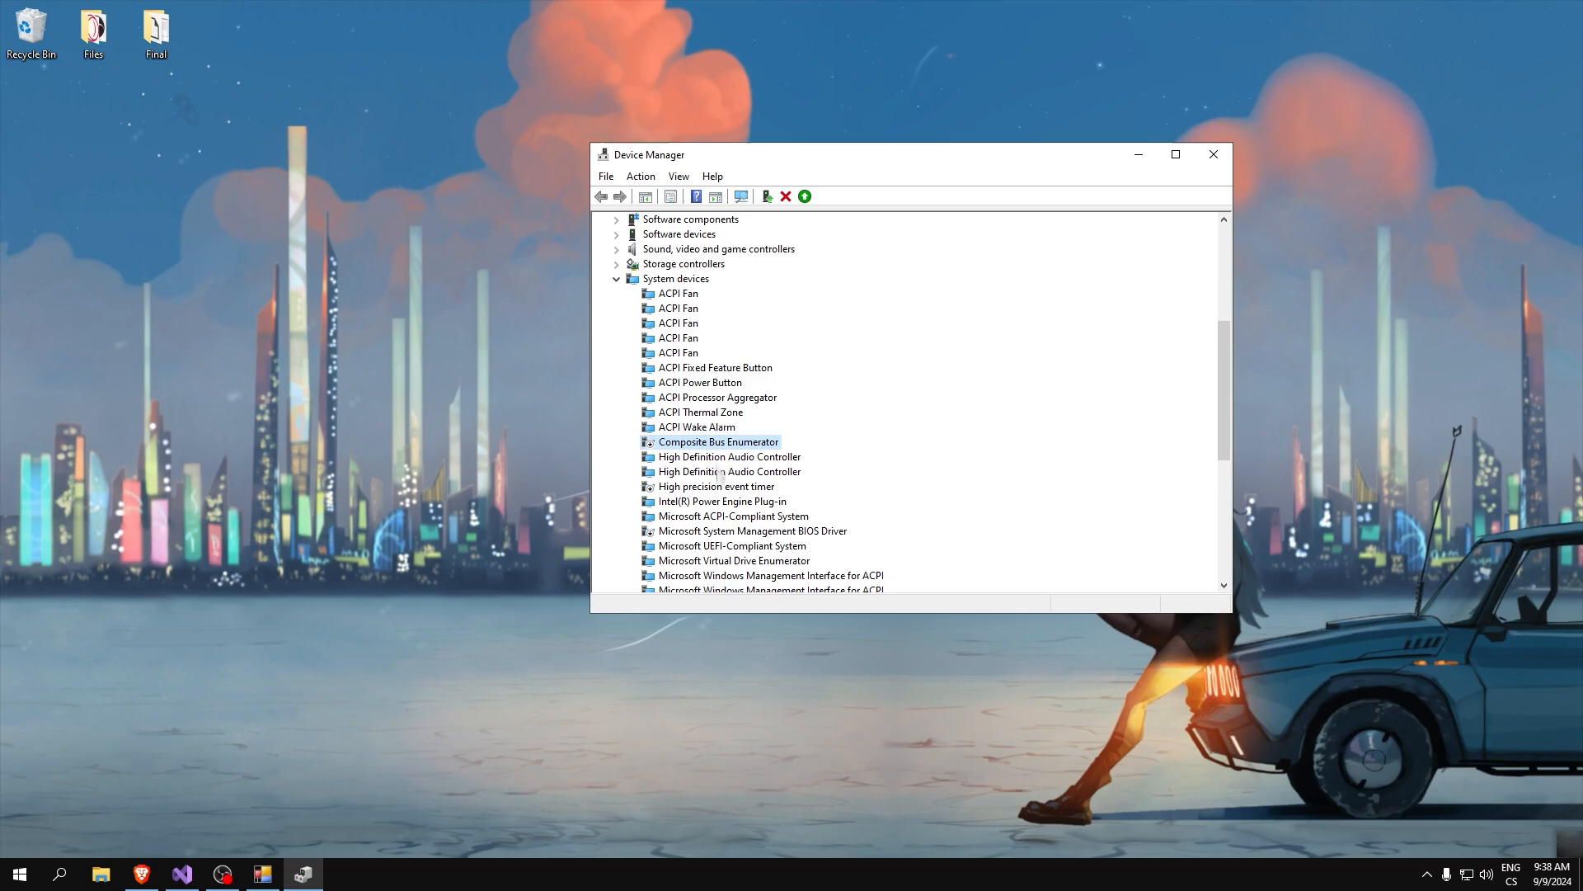
click(743, 534)
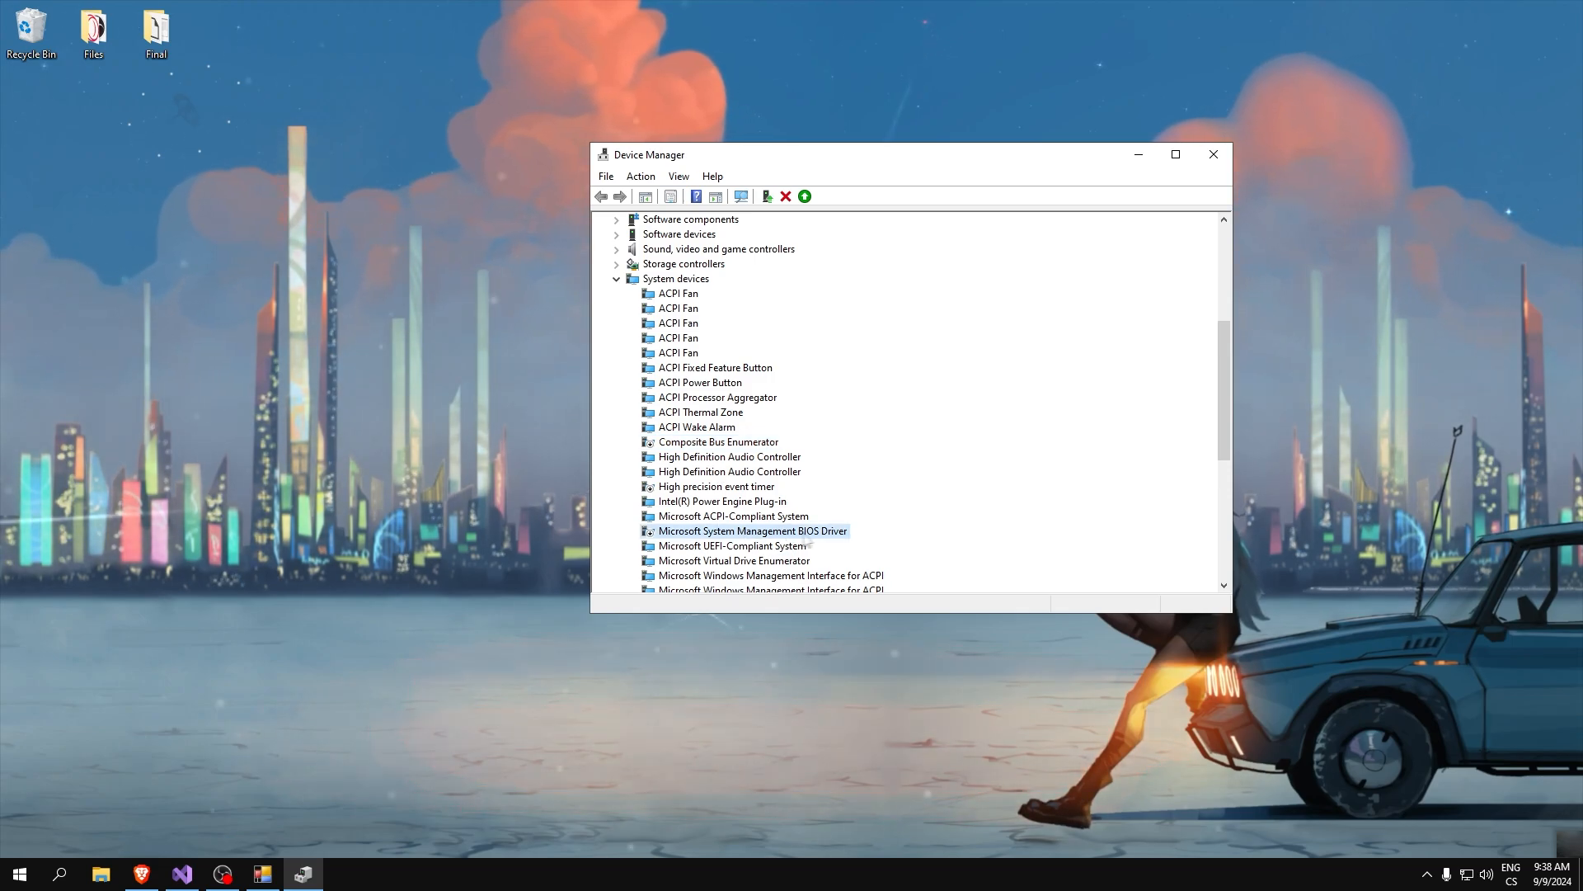
scroll(742, 538, down, 4)
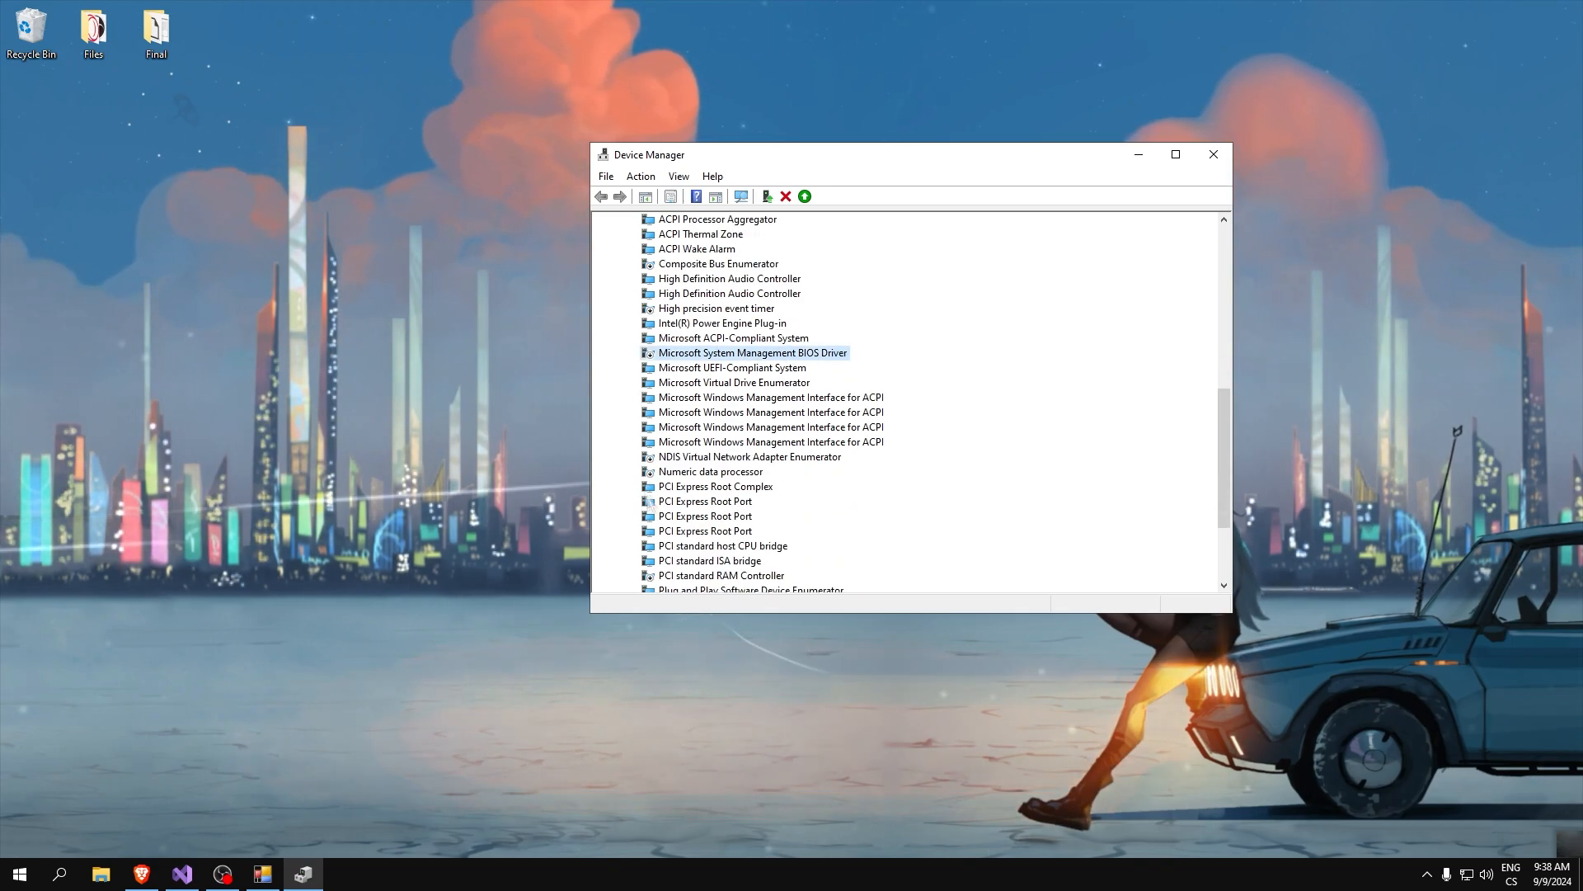
scroll(660, 528, down, 1)
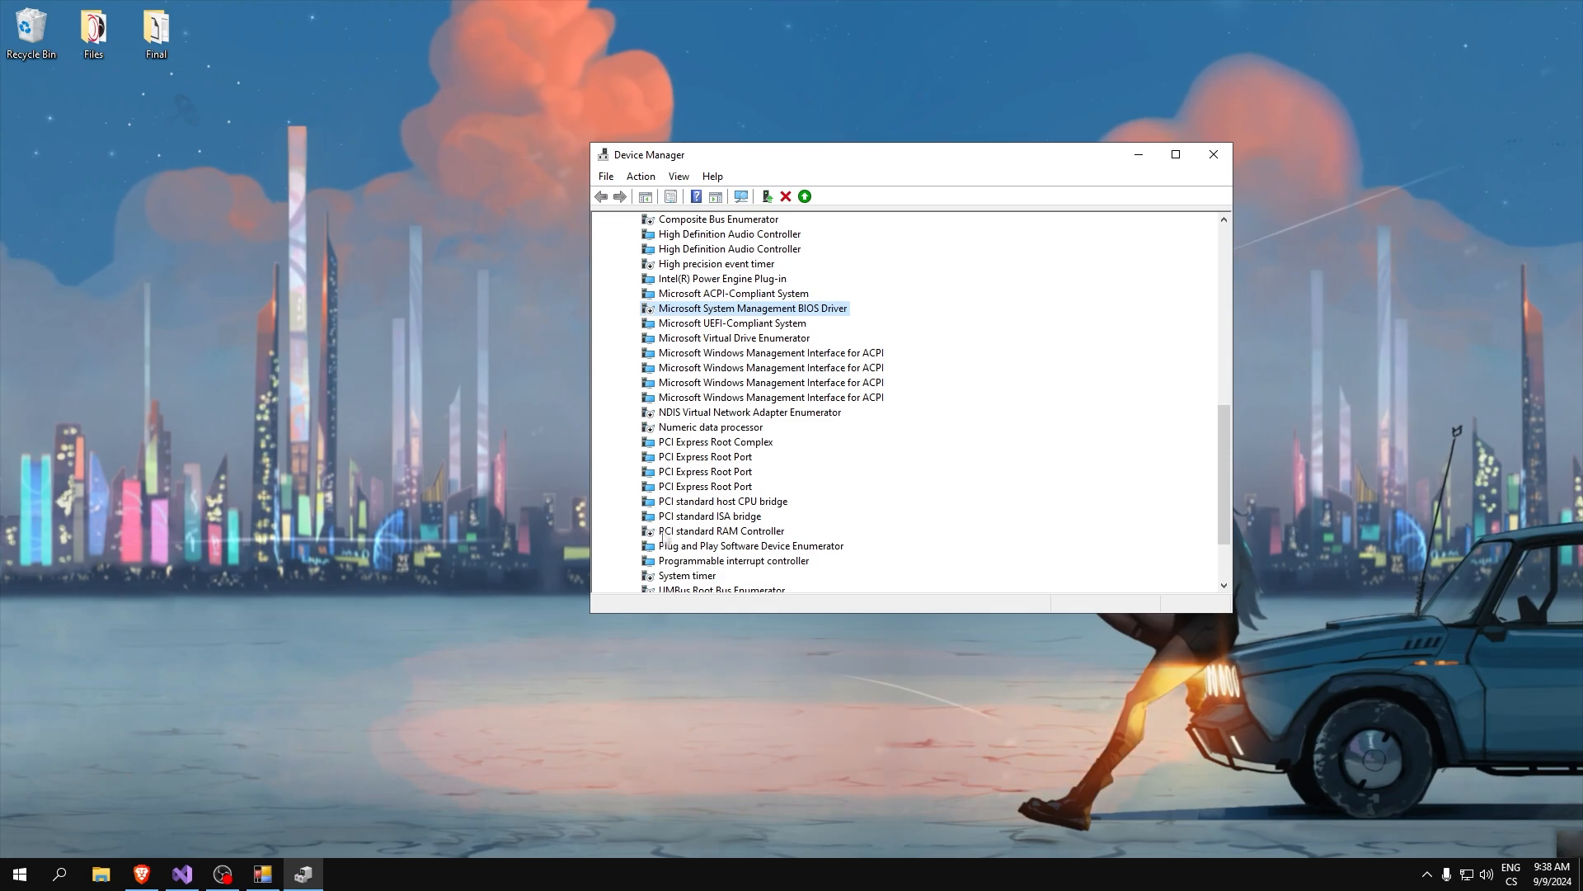
right_click(695, 516)
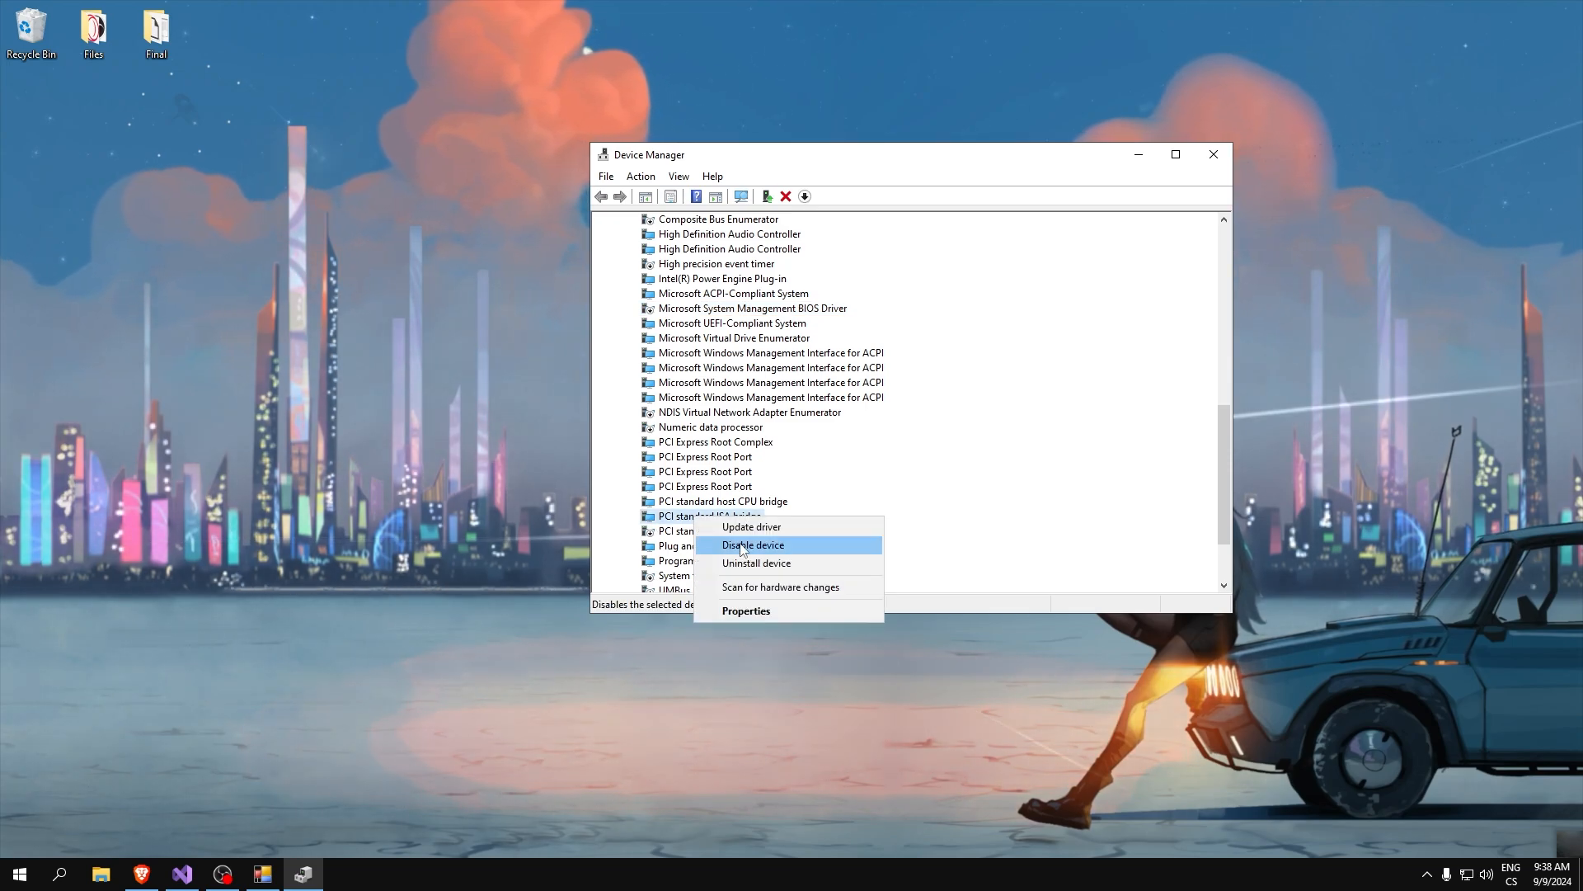
click(843, 490)
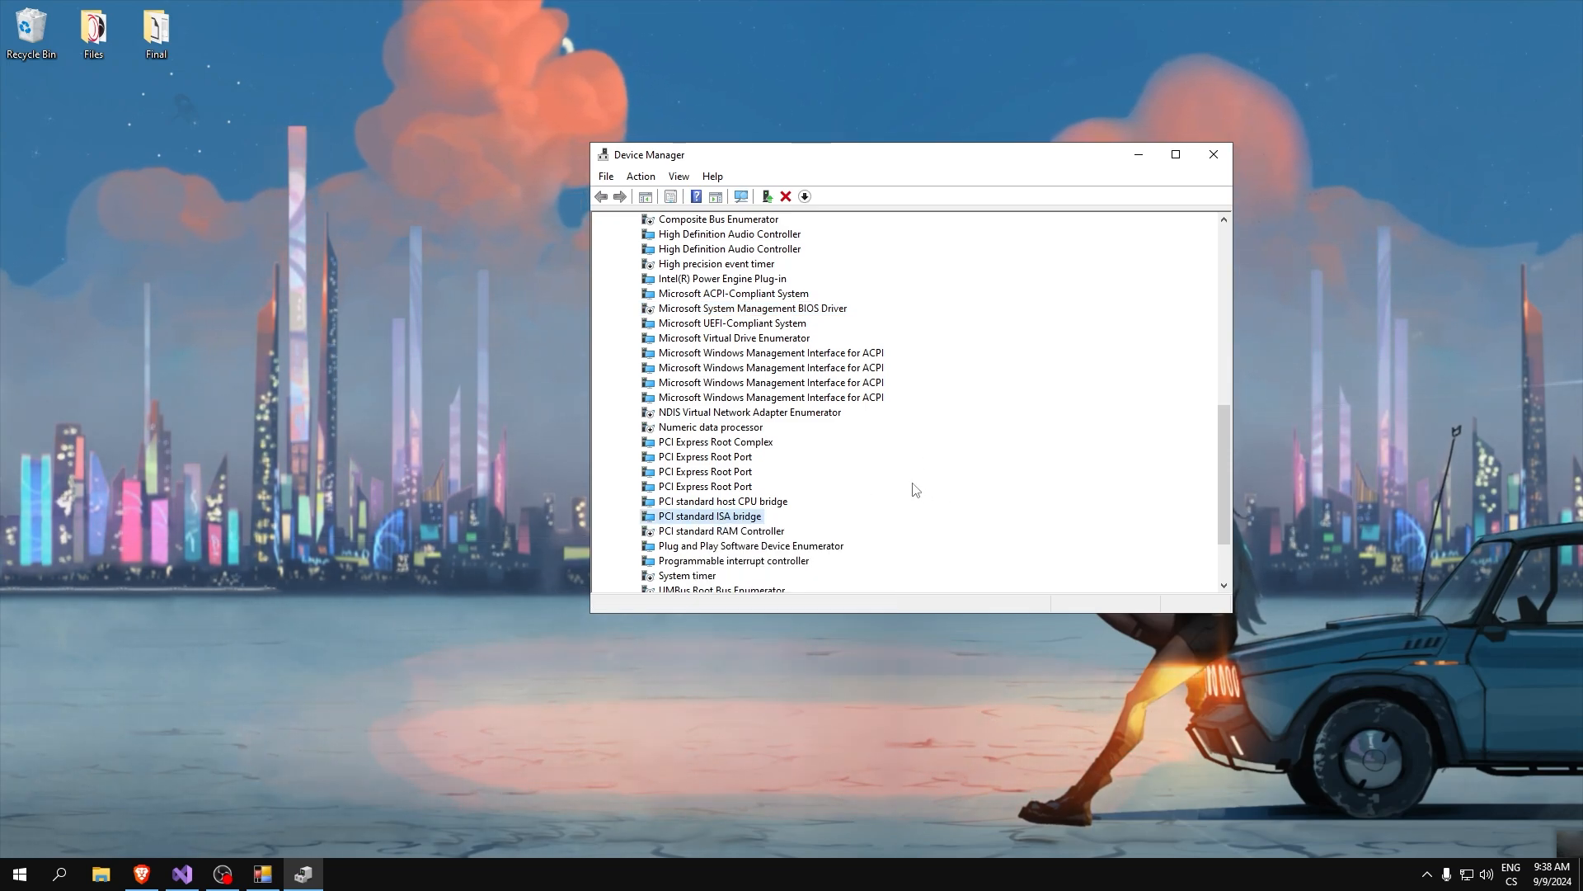
scroll(907, 471, down, 2)
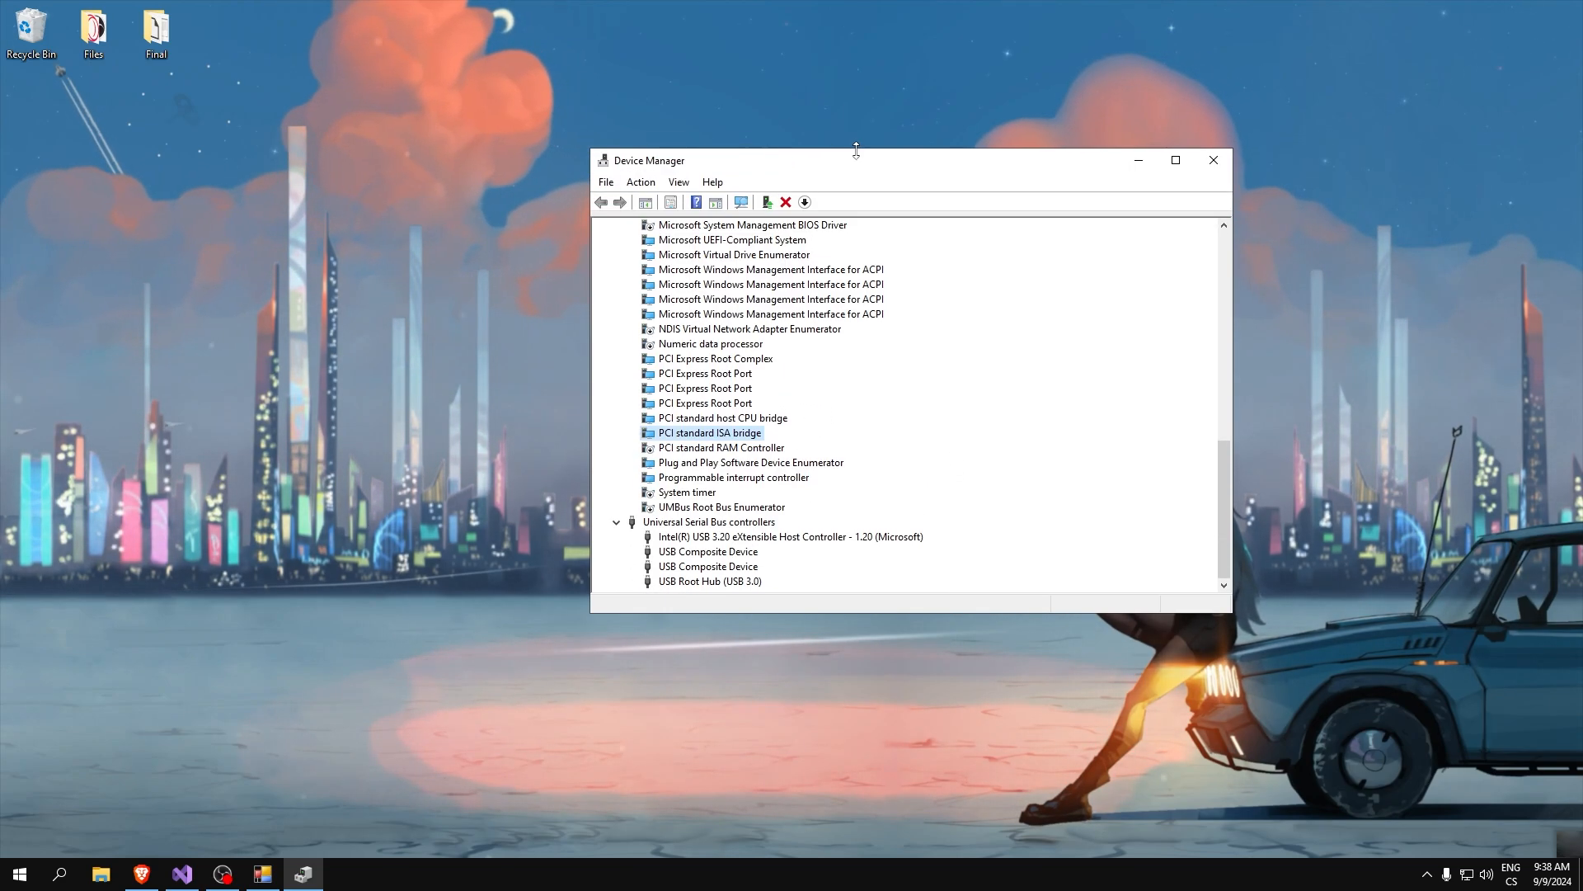
drag(869, 164, 853, 194)
click(1196, 184)
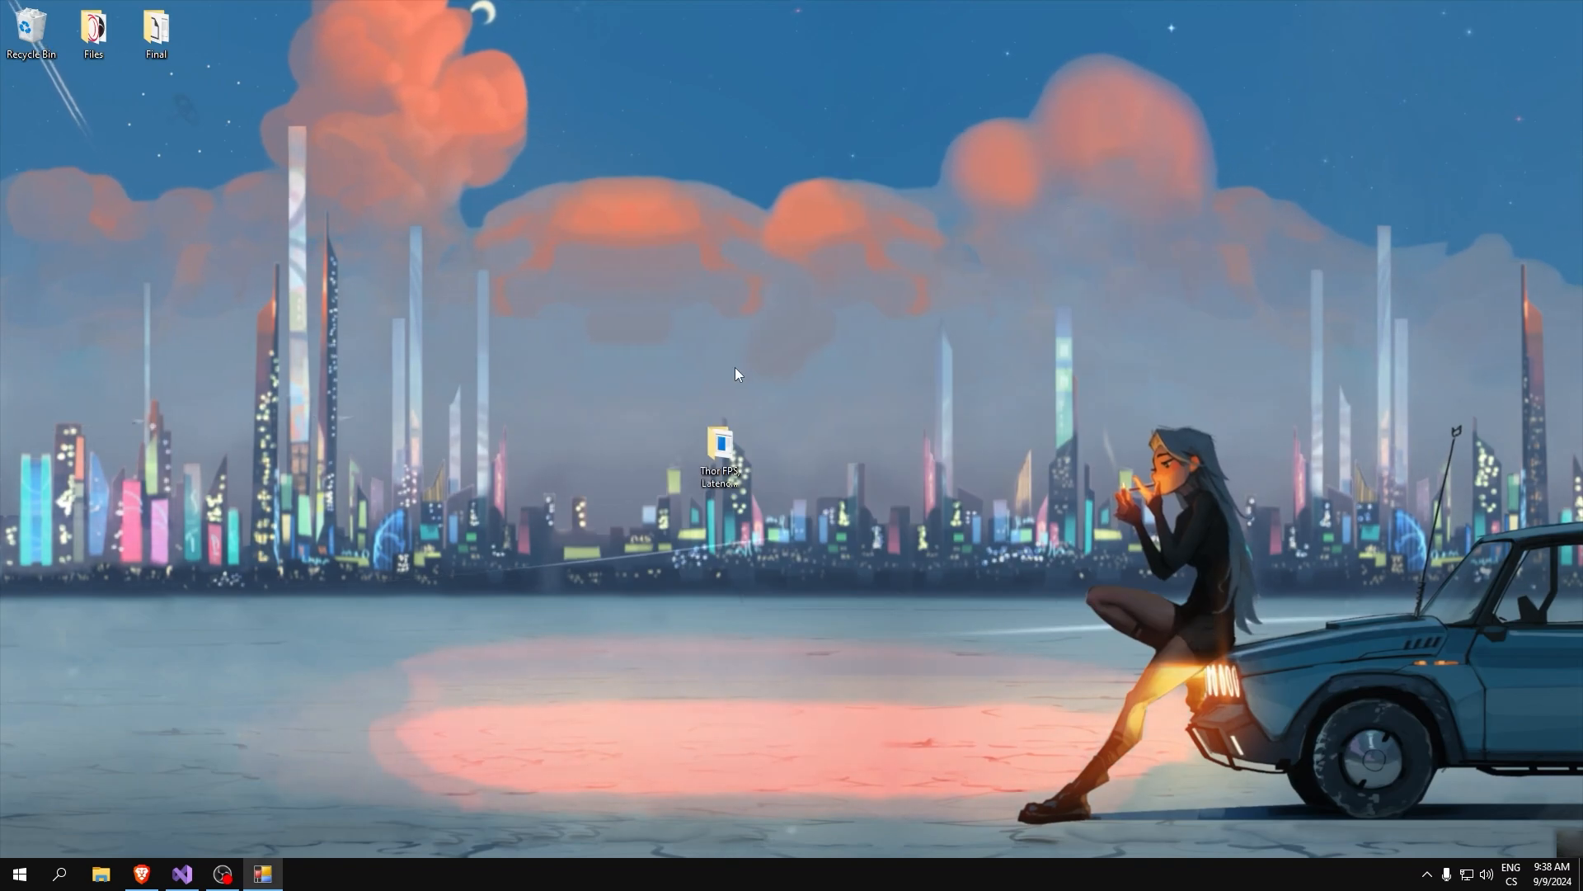
Open the display adapter properties for Display 1 from the advanced display settings.
right_click(814, 378)
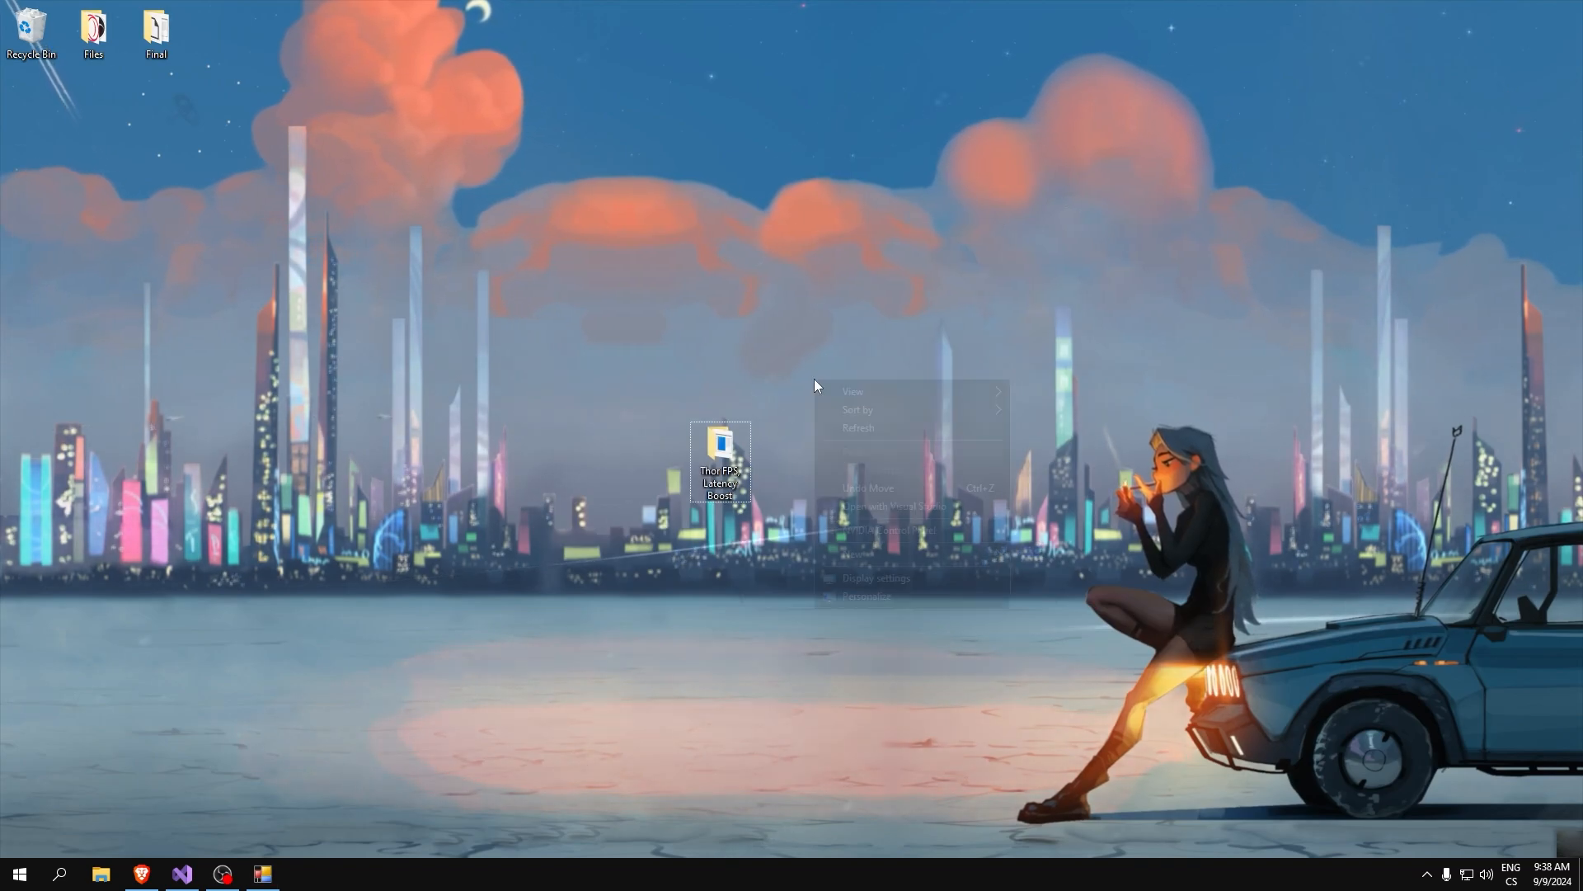
click(890, 578)
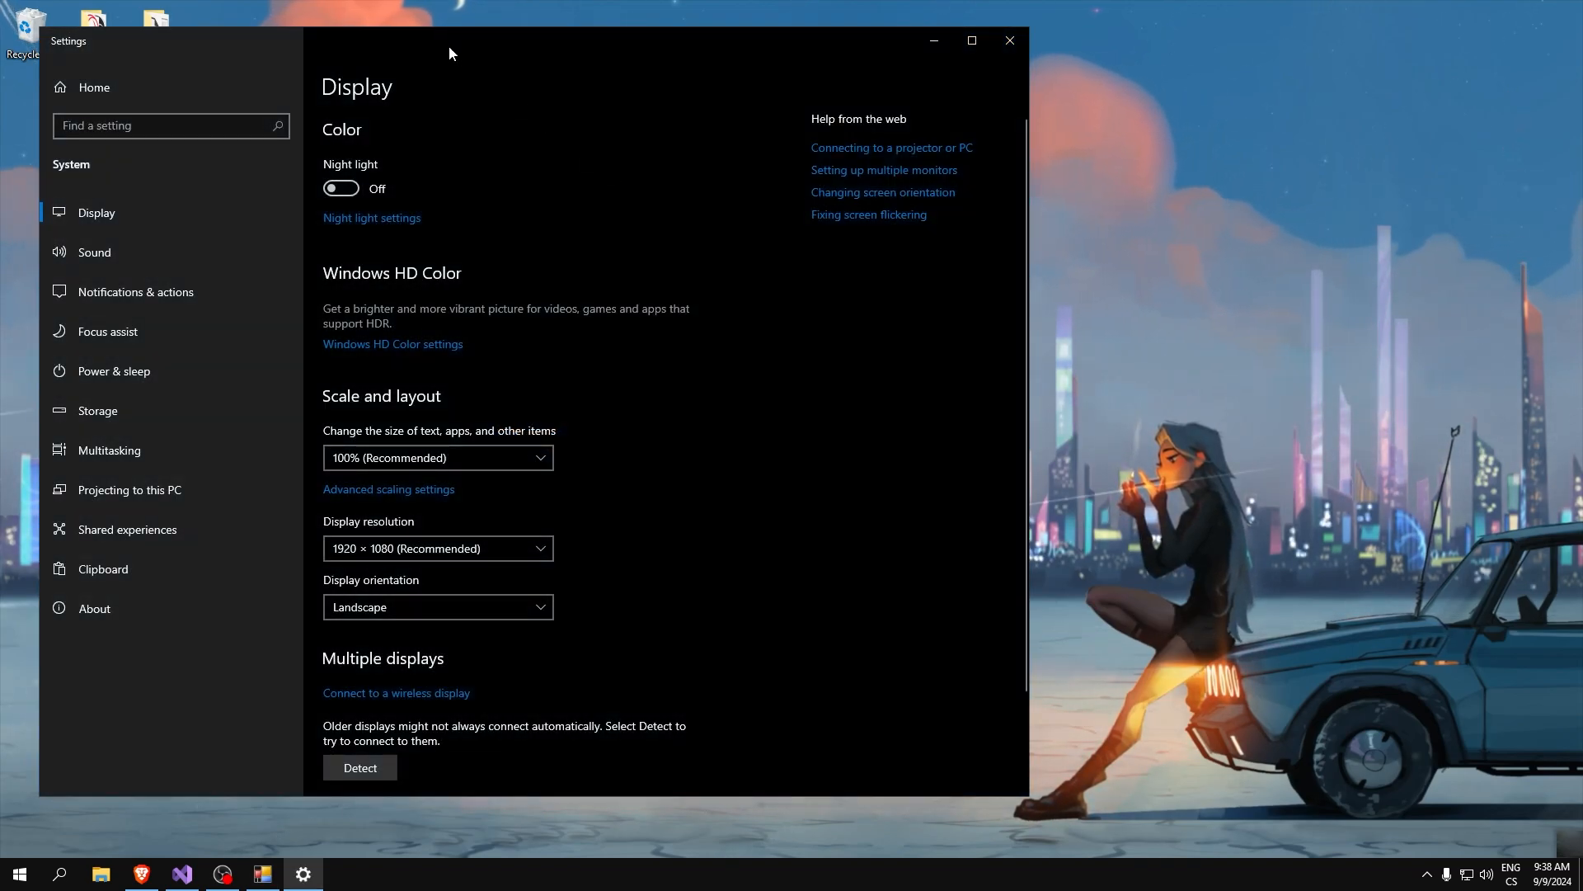
drag(448, 47, 698, 46)
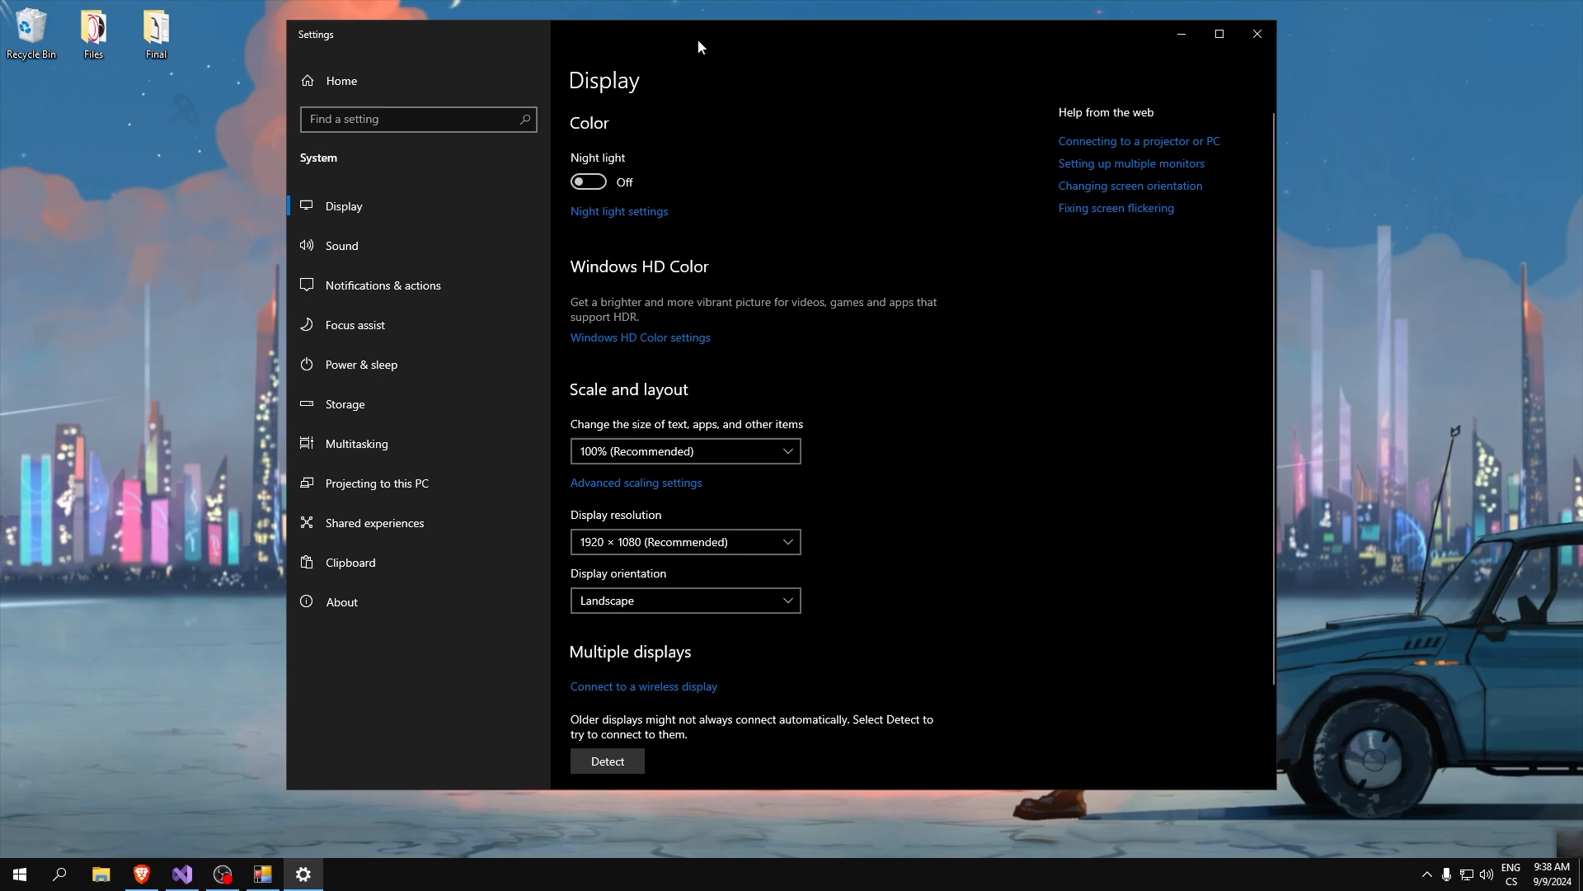
scroll(932, 363, down, 3)
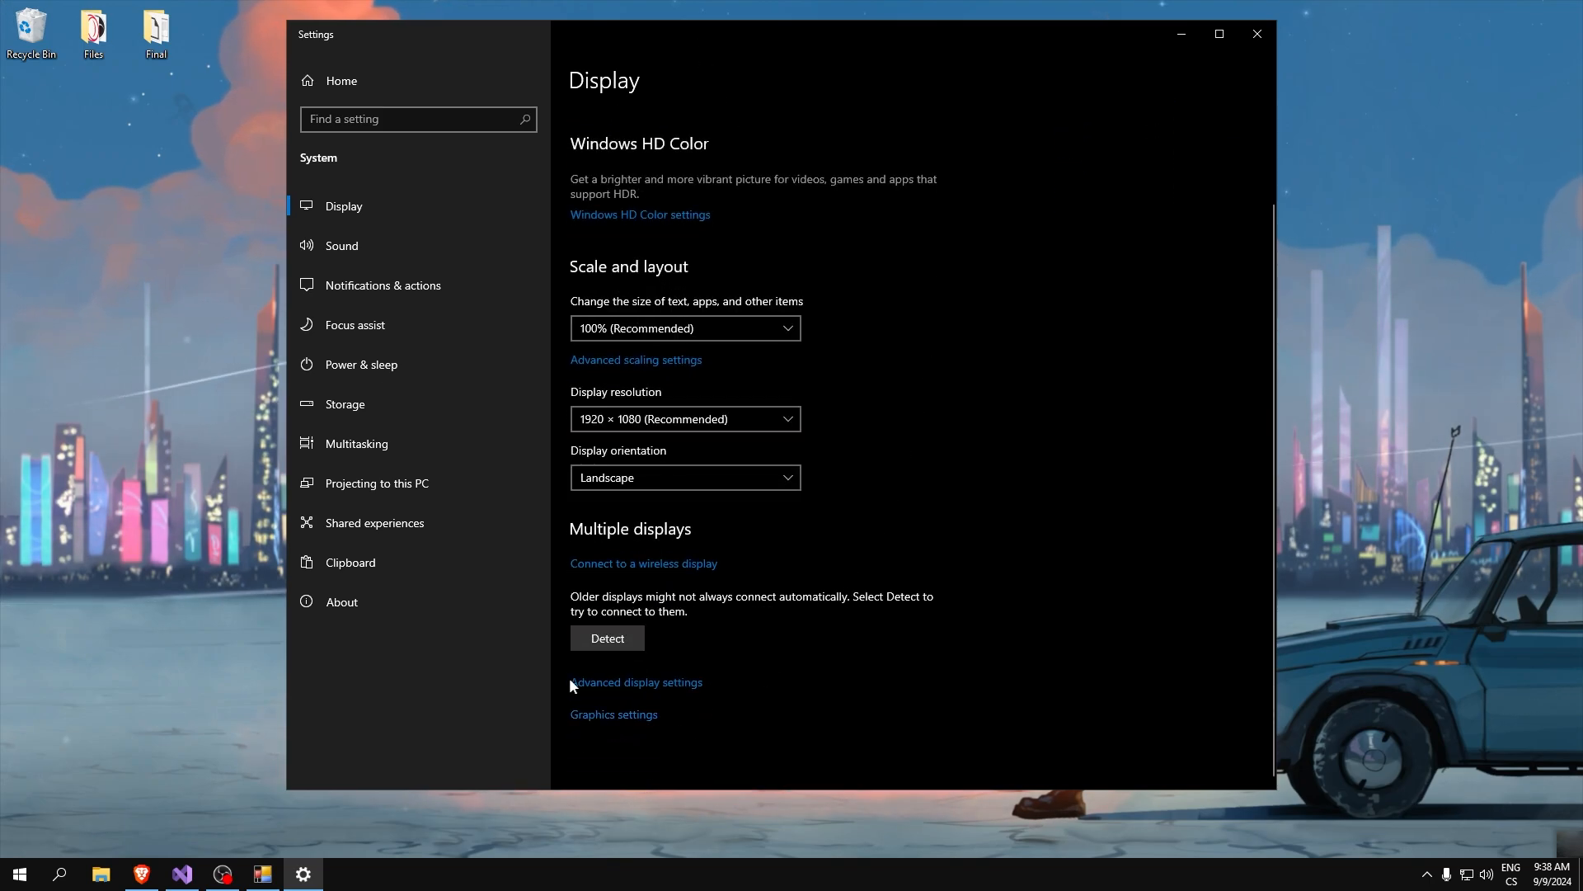
click(633, 683)
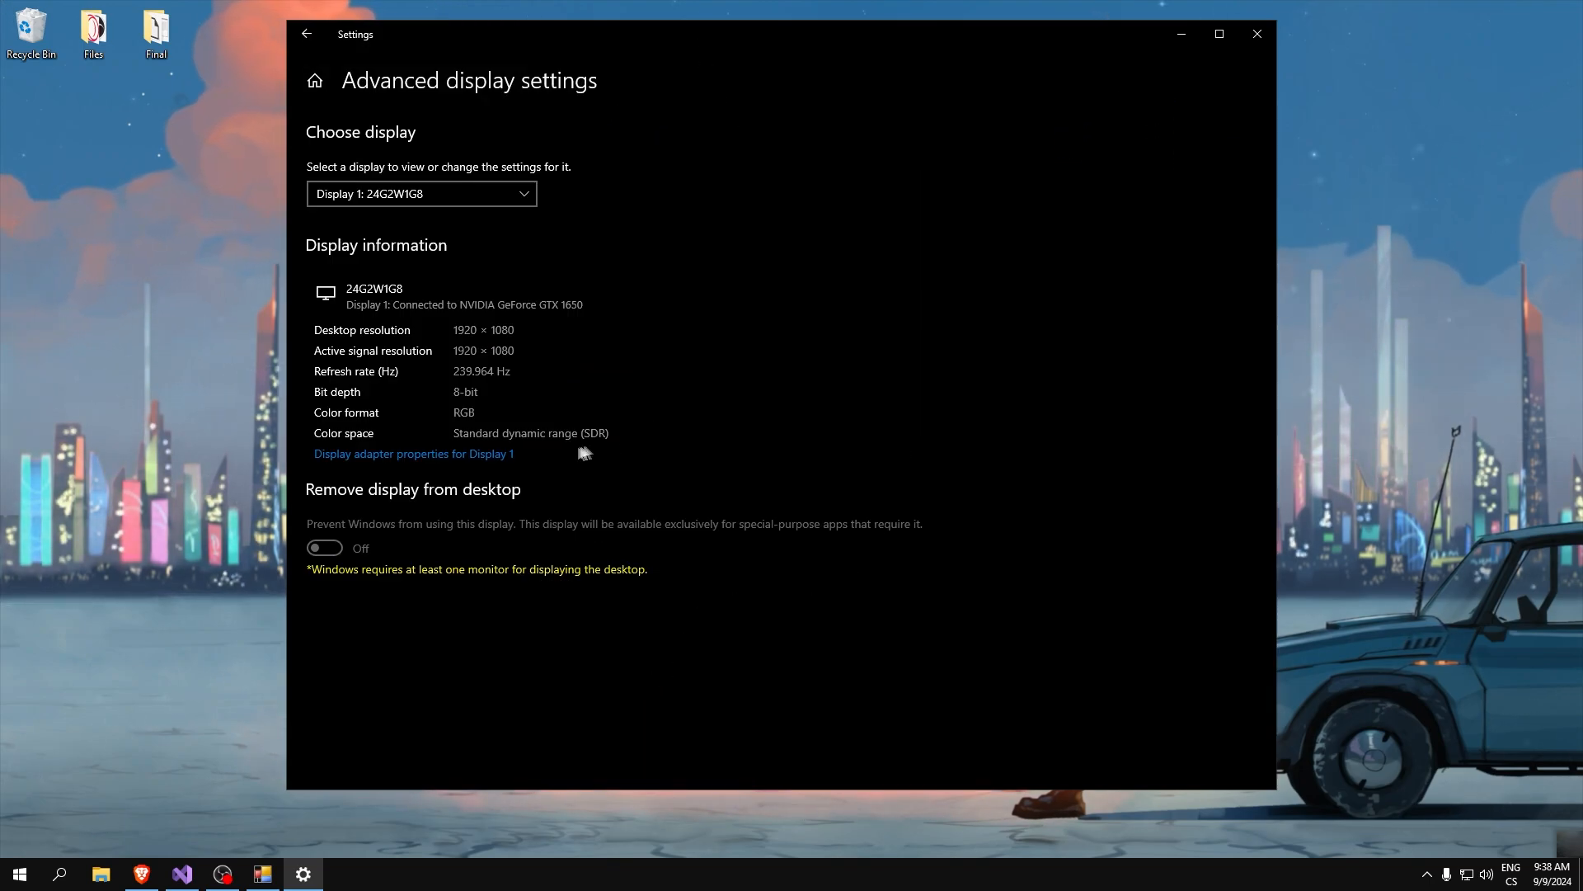
click(431, 458)
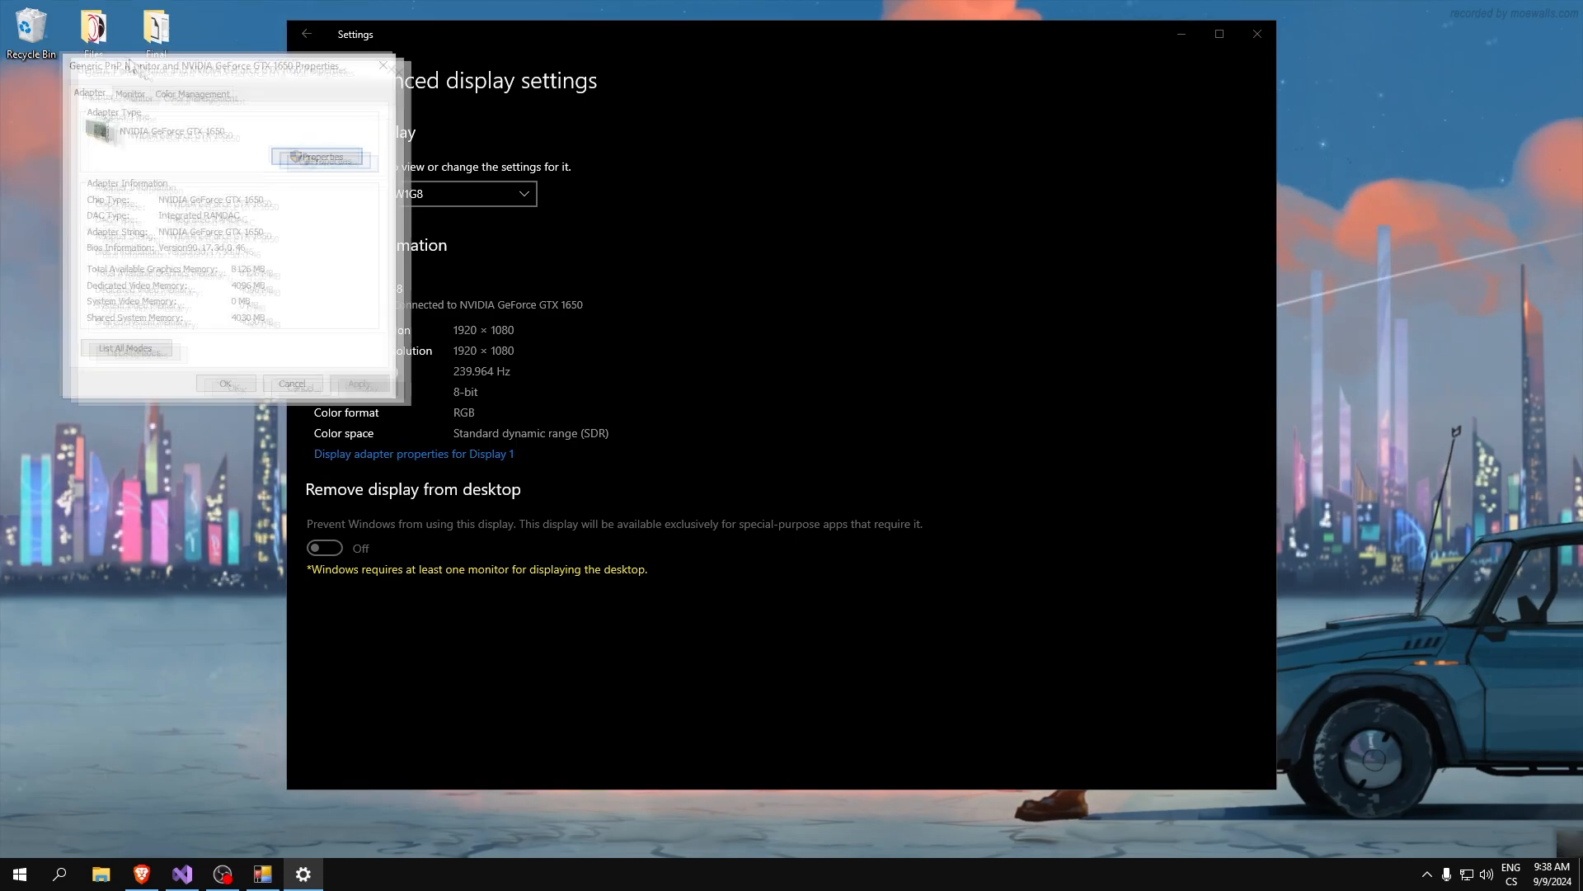
Set the monitor's screen refresh rate to 240 Hertz, then close the monitor and adapter properties.
click(665, 321)
click(651, 451)
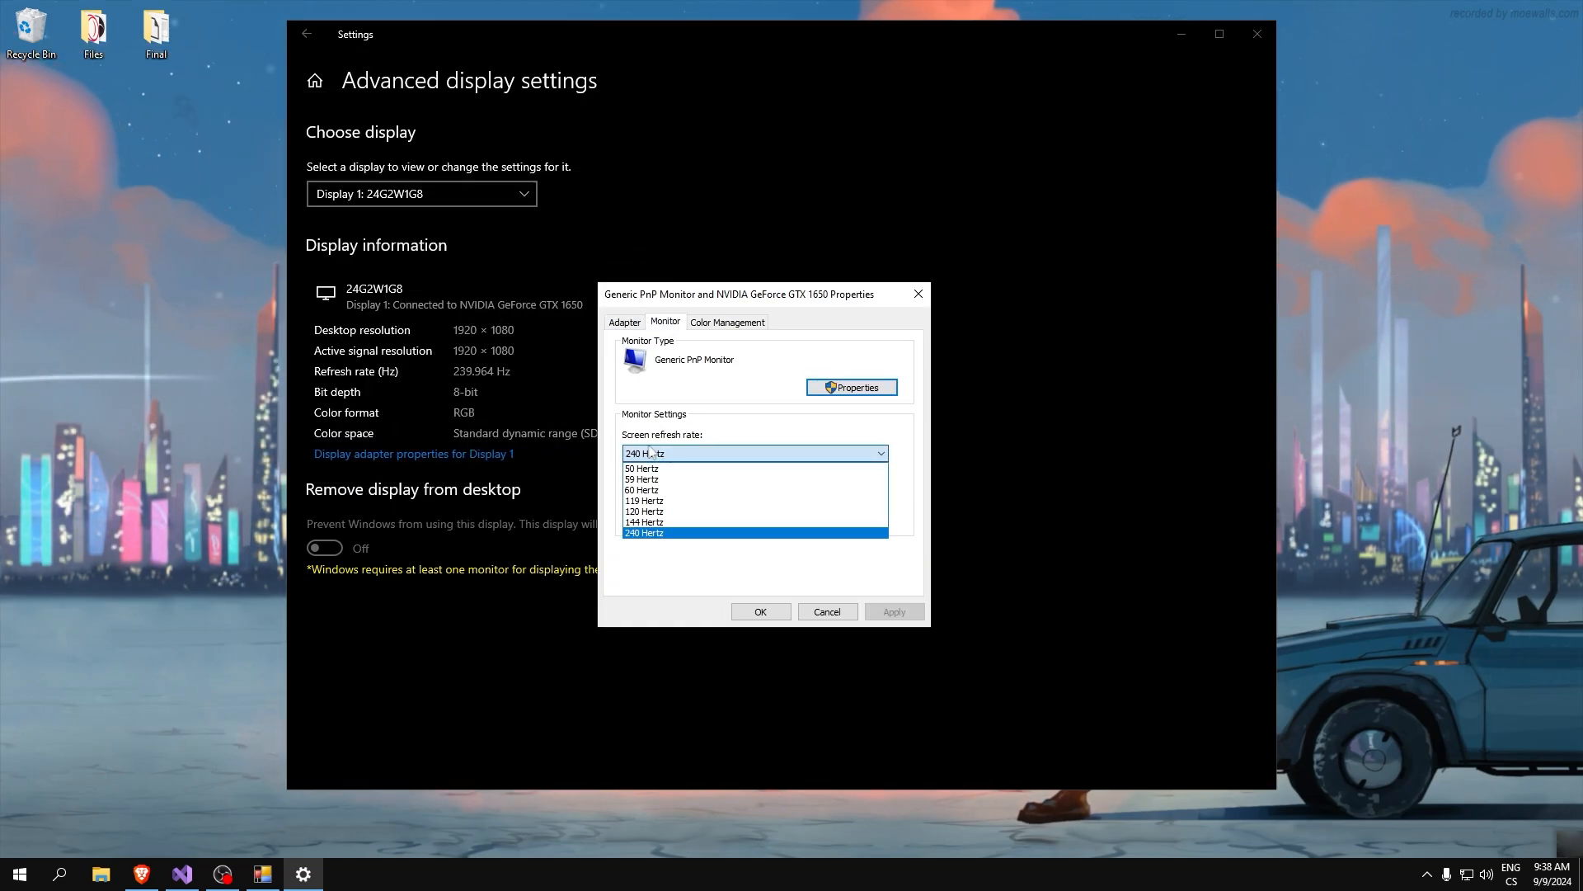
click(640, 533)
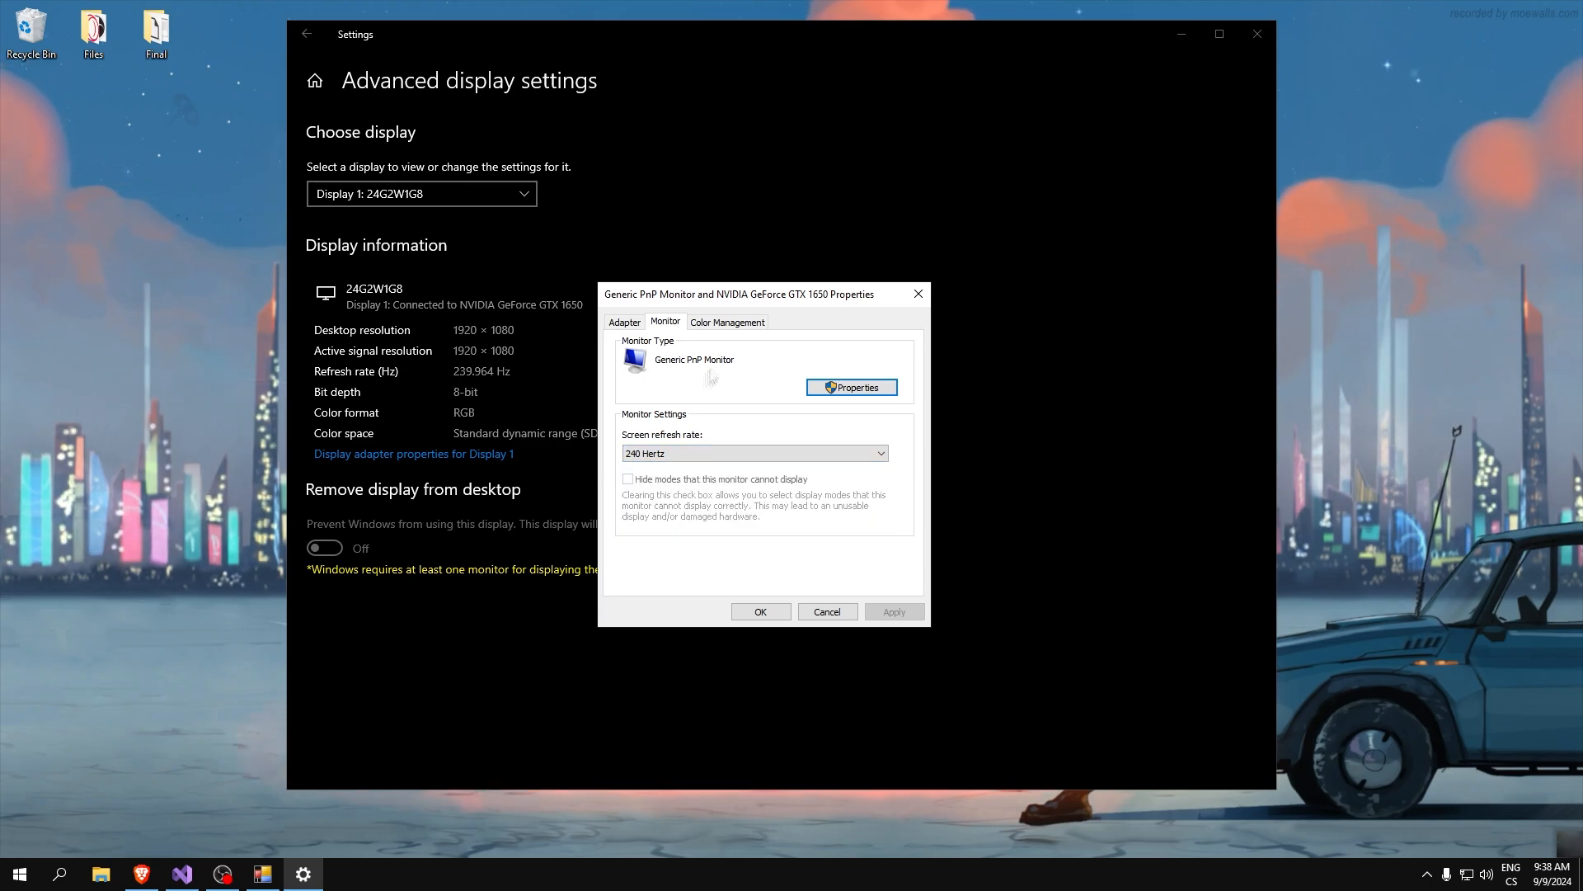
click(660, 453)
click(659, 452)
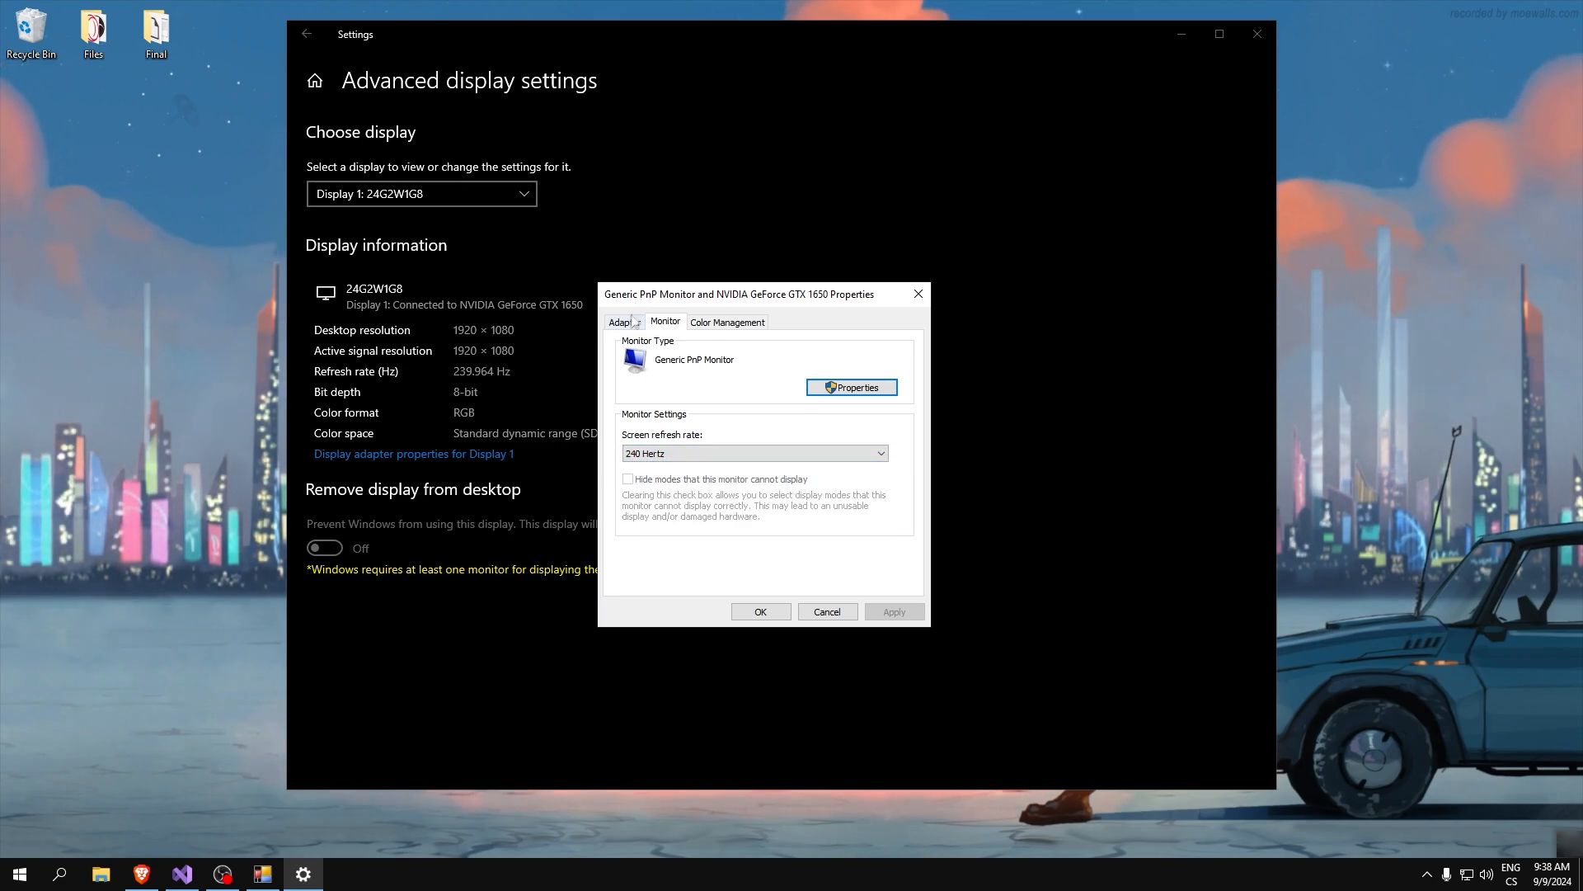
click(624, 321)
click(918, 294)
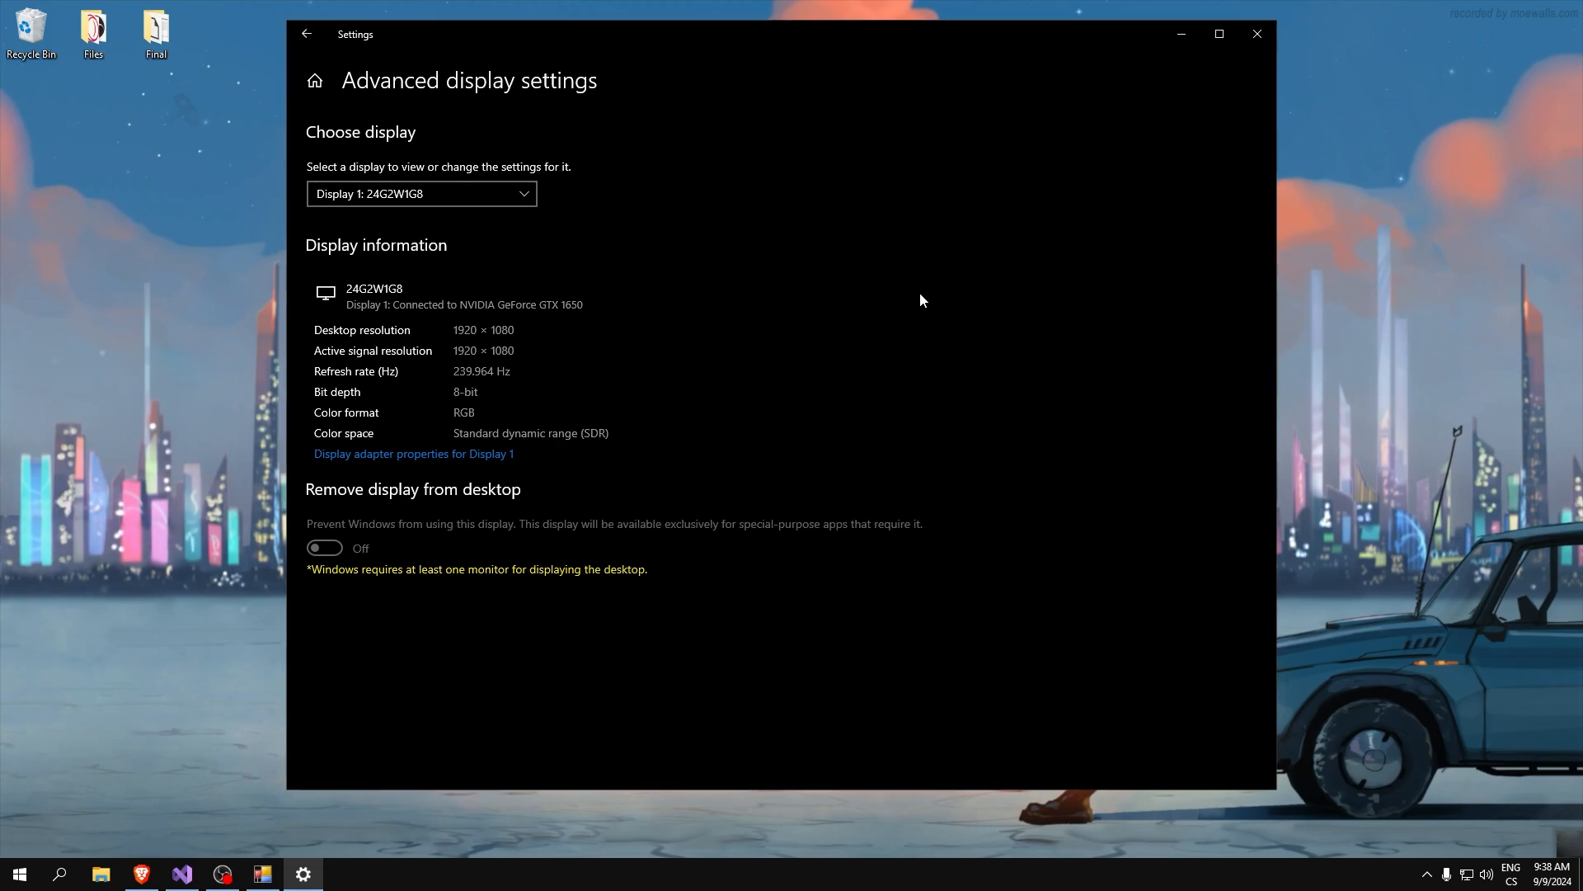
Check the hardware-accelerated GPU scheduling option in the display's graphics settings.
click(316, 41)
scroll(780, 342, down, 2)
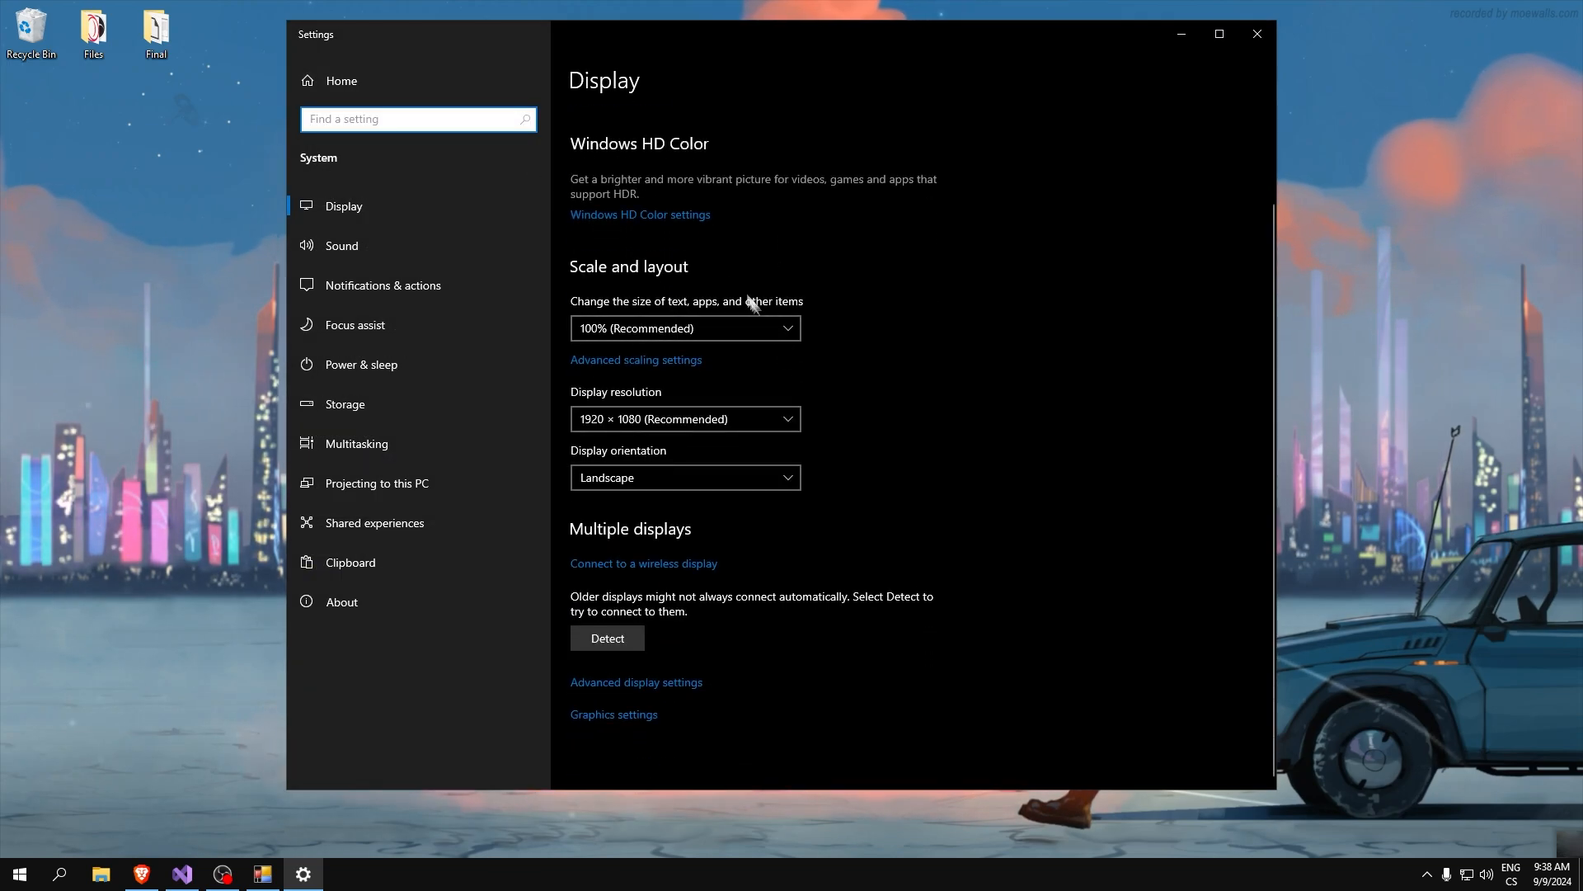
click(578, 715)
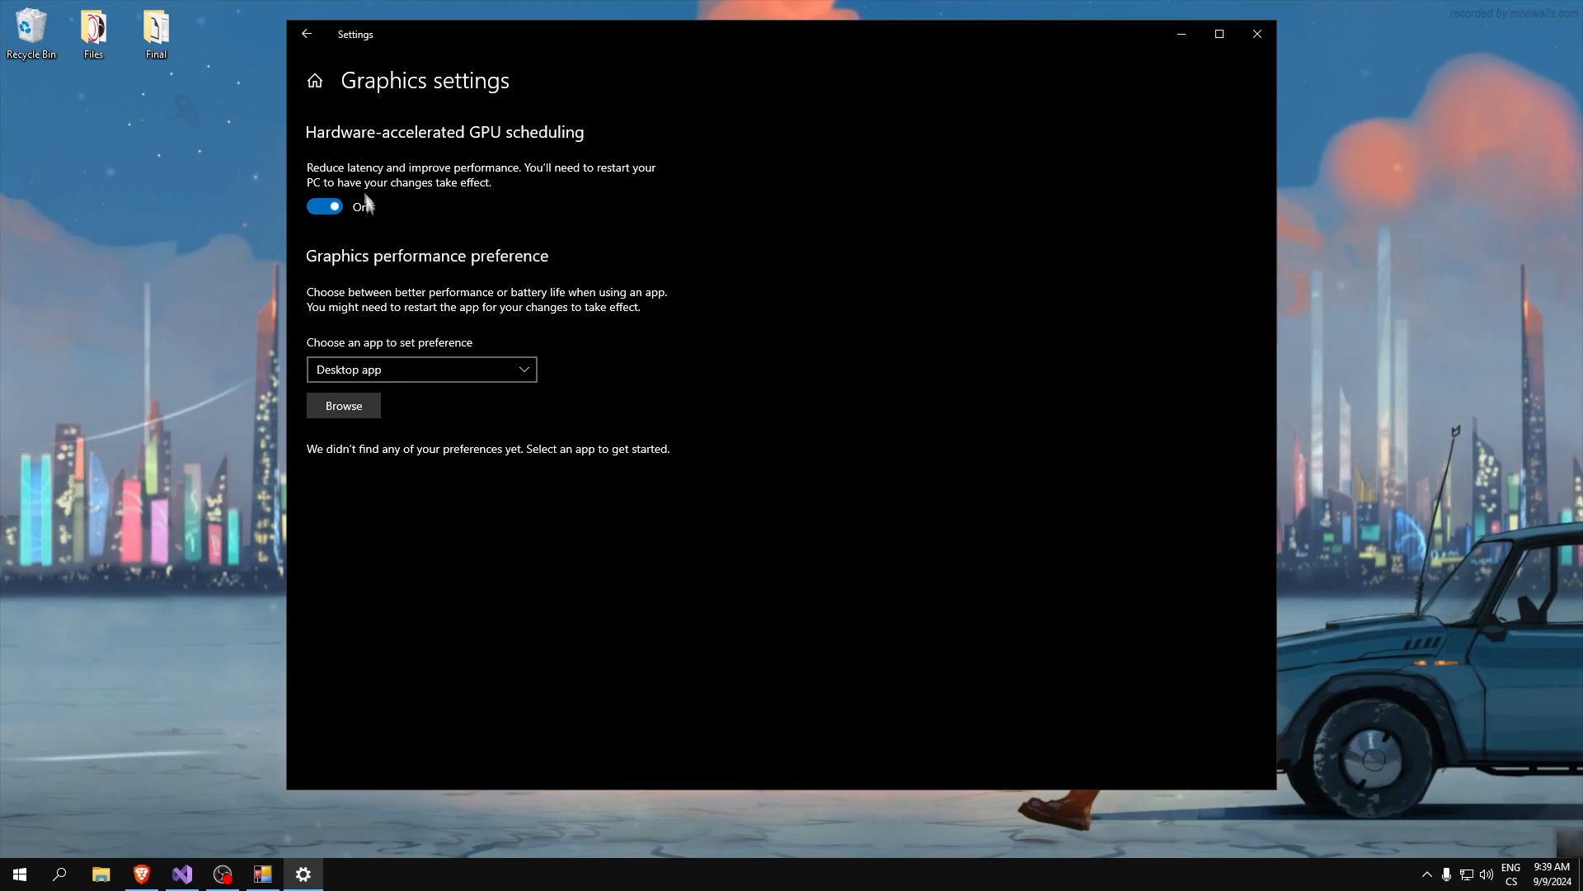
Return to the System settings and check whether notifications from apps and other senders are allowed.
click(312, 74)
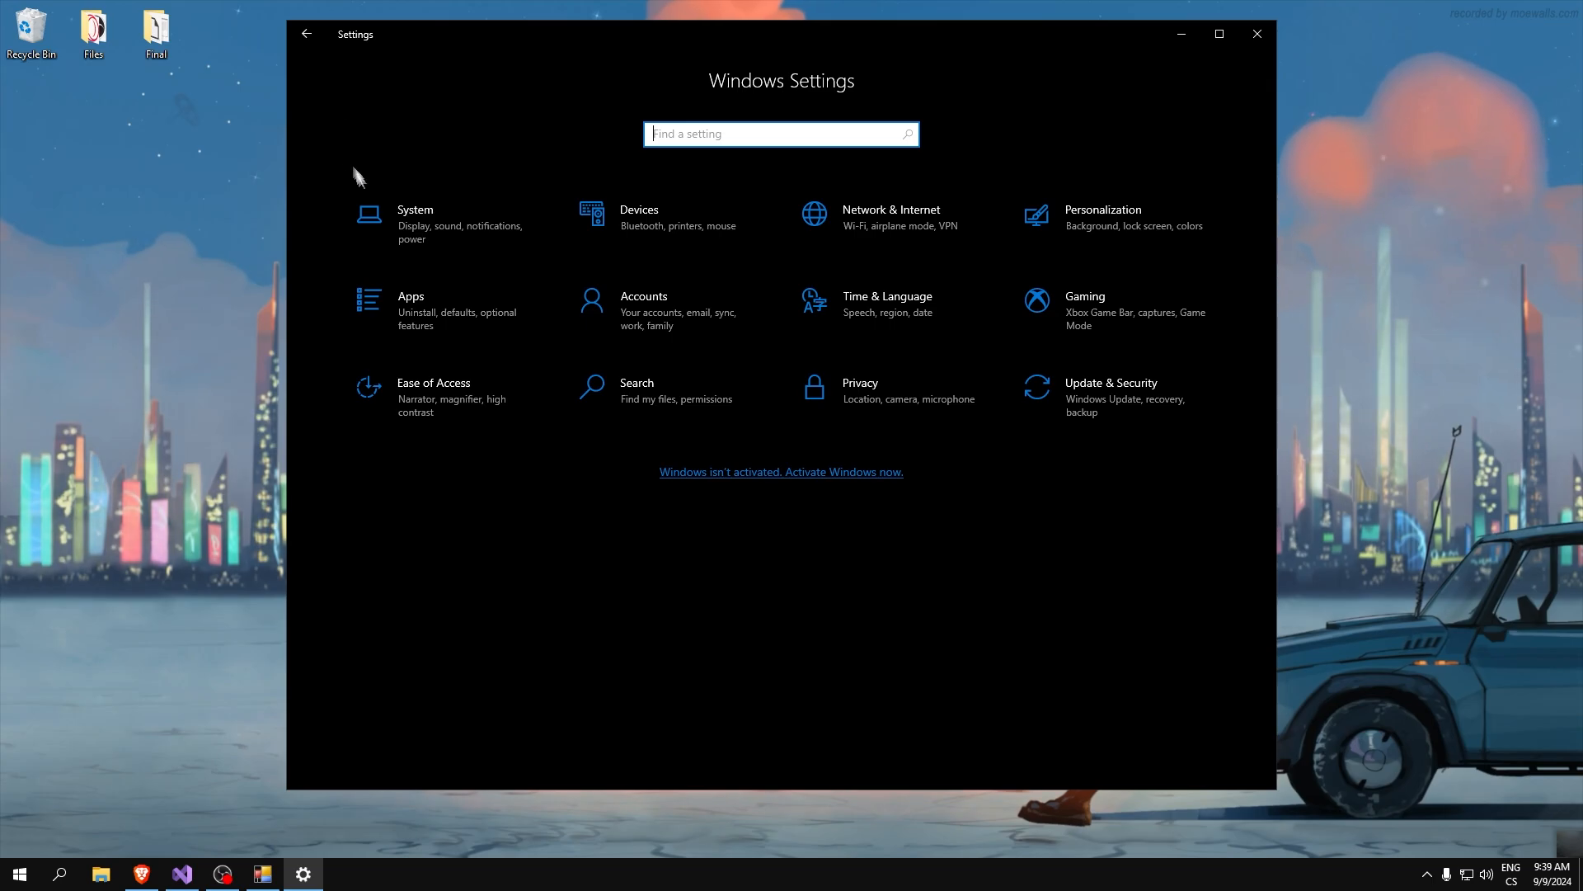
click(384, 209)
scroll(753, 388, down, 3)
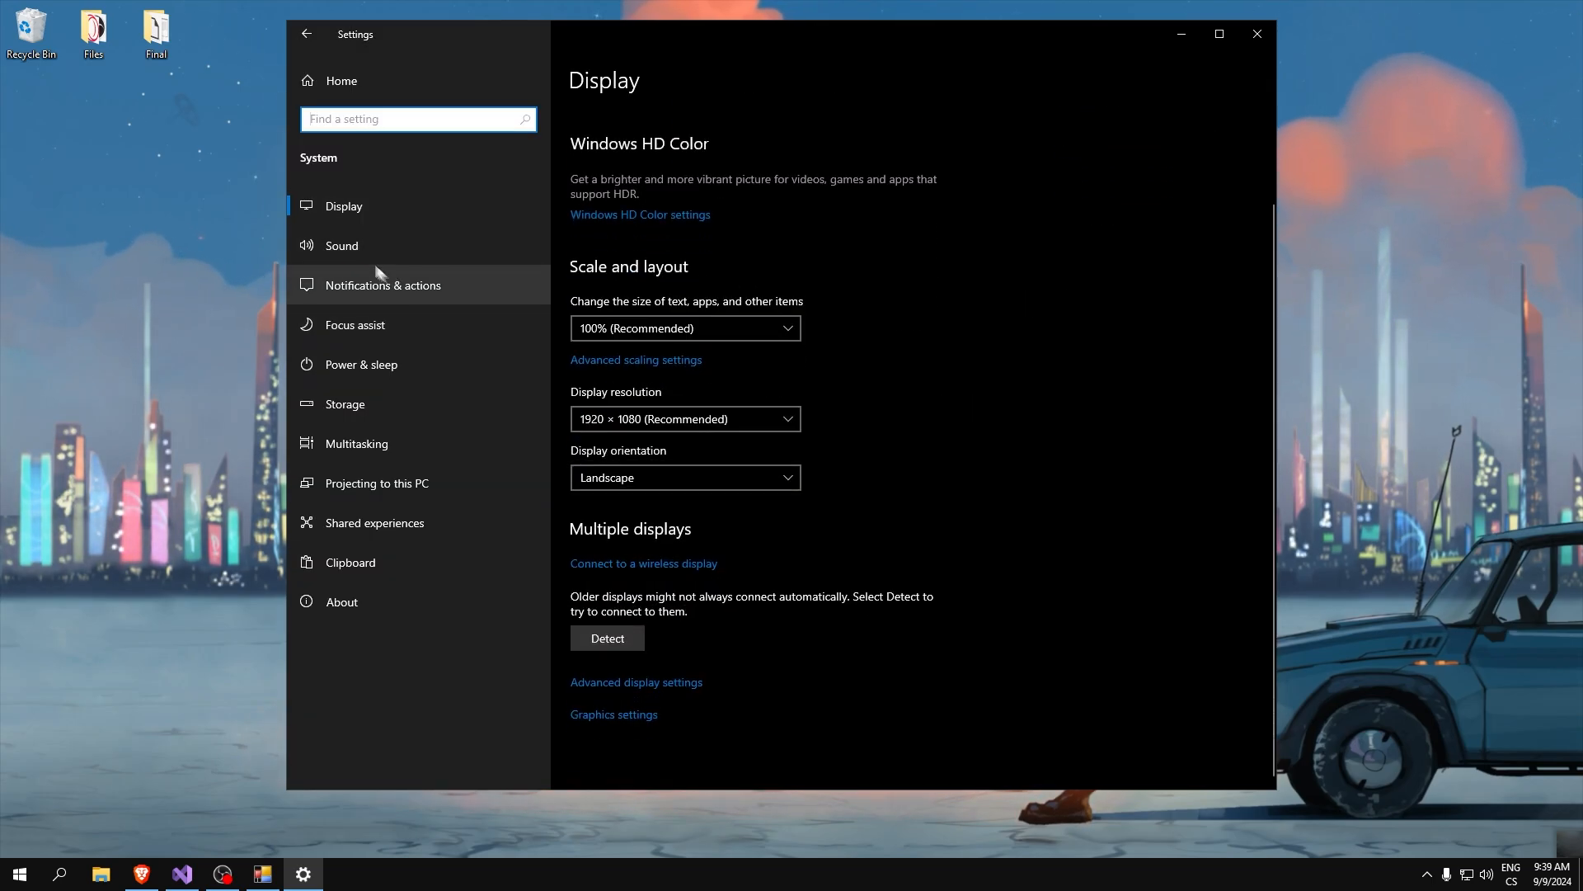
click(356, 283)
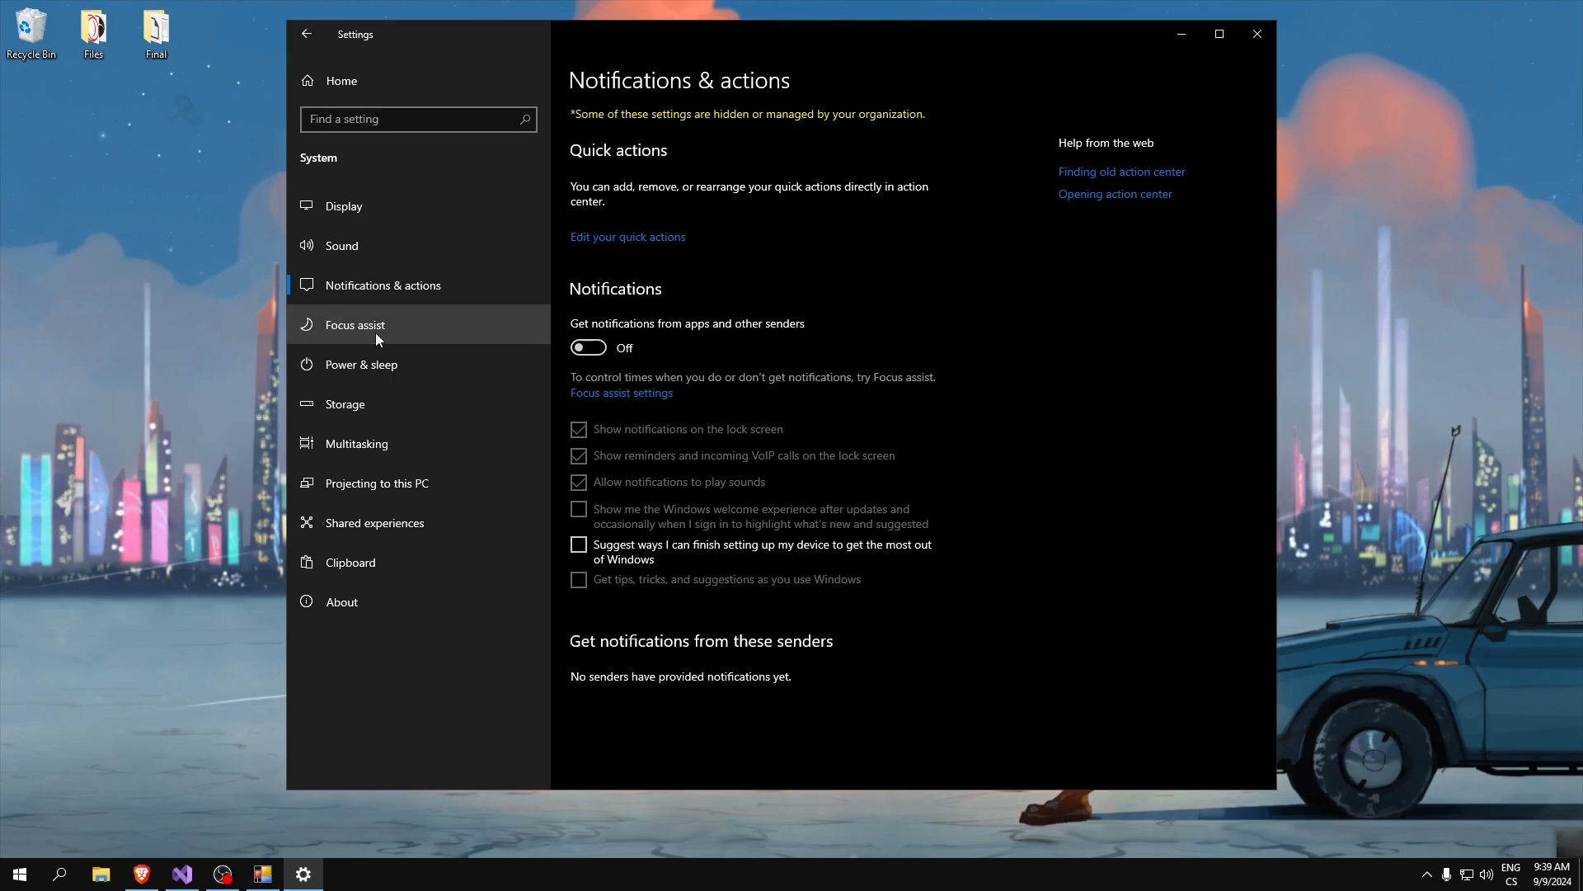
Turn off the Focus assist automatic rules for duplicating the display, playing a game and using an app in full screen mode.
click(355, 325)
click(814, 504)
click(814, 557)
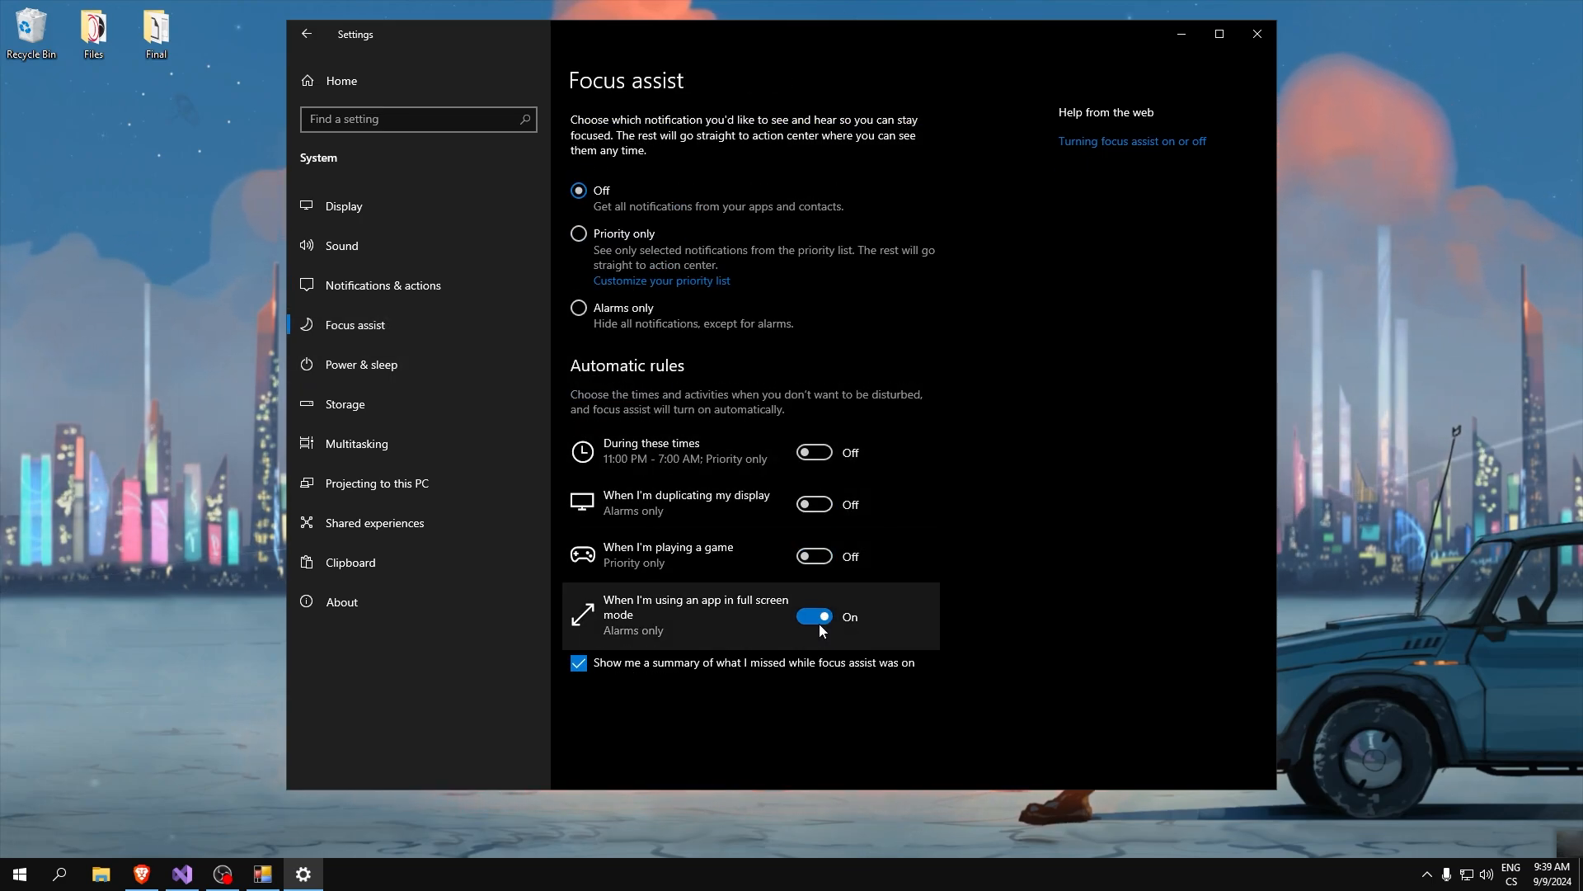
click(812, 617)
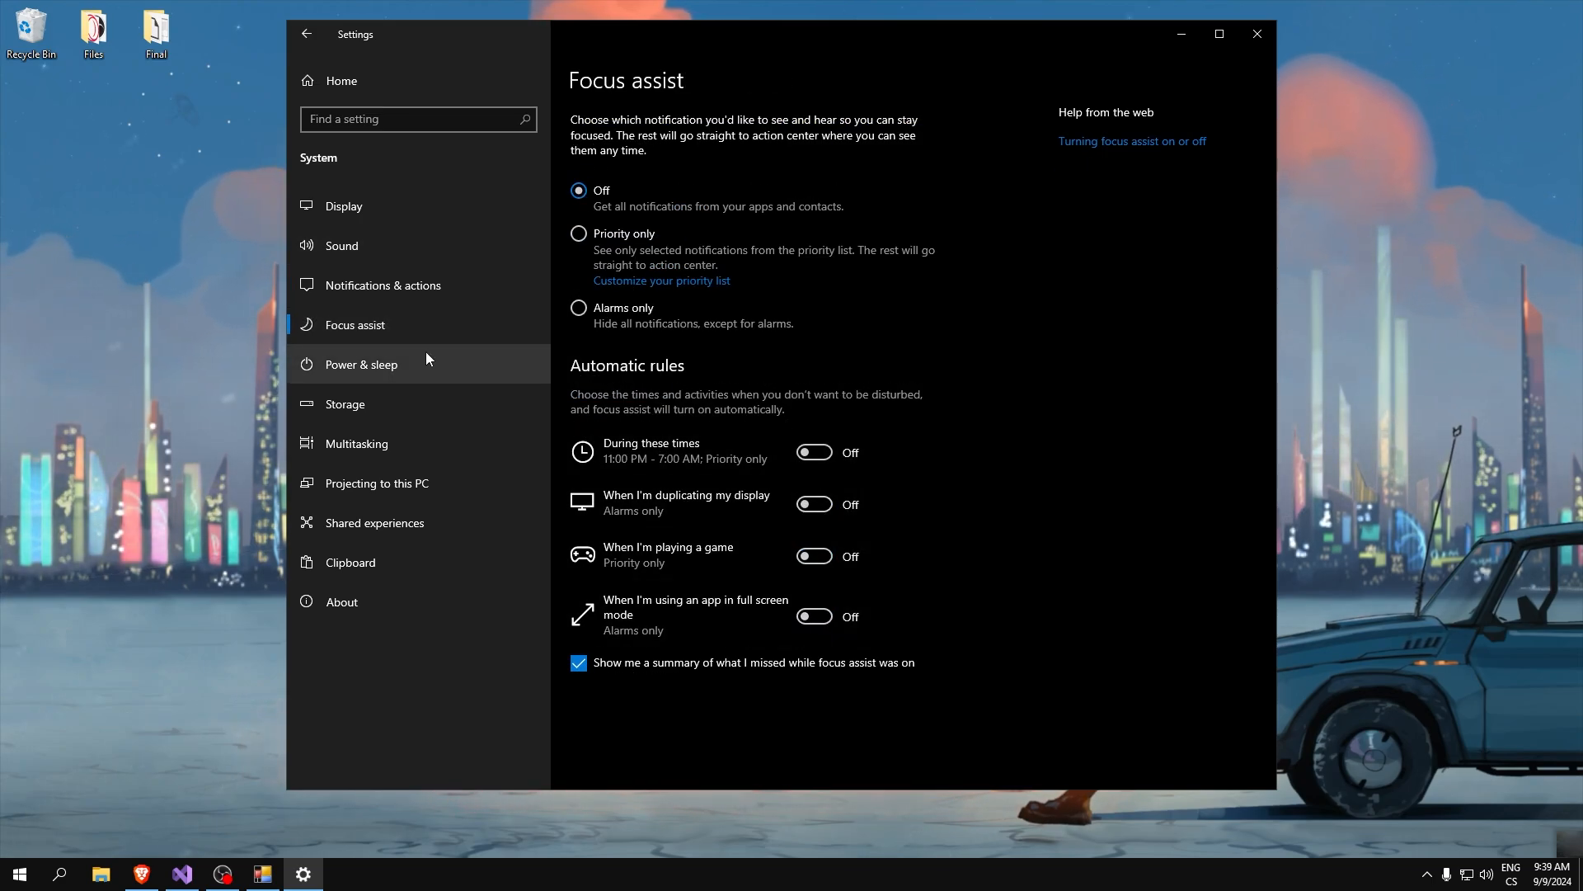
Check Storage Sense and the gaming settings for Xbox Game Bar, Captures and Game Mode, then close Settings.
click(398, 392)
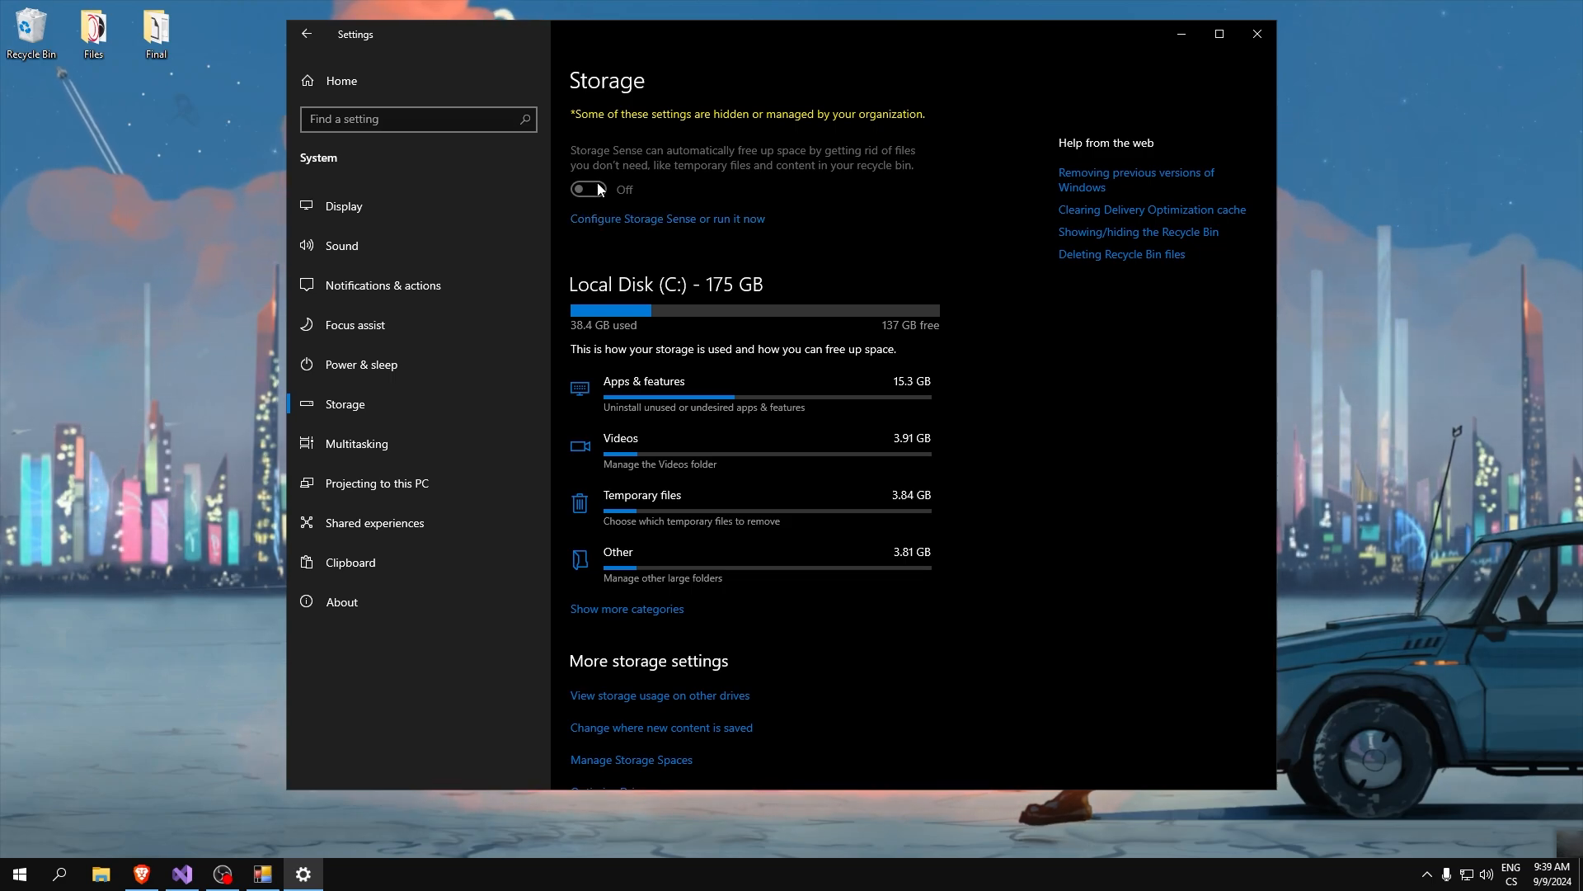
click(328, 86)
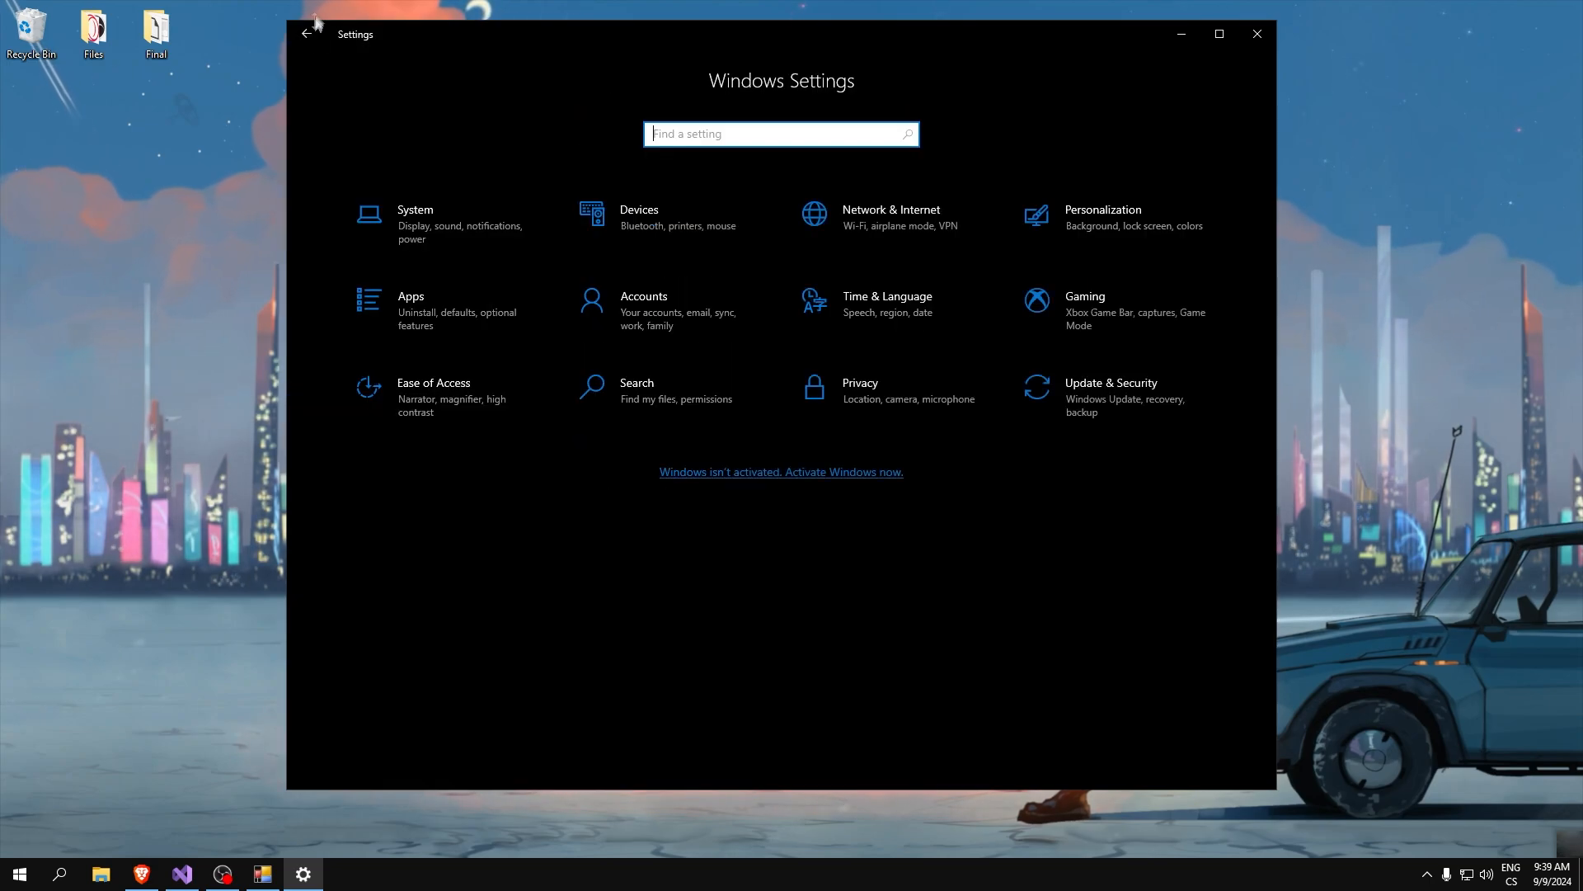
click(1072, 311)
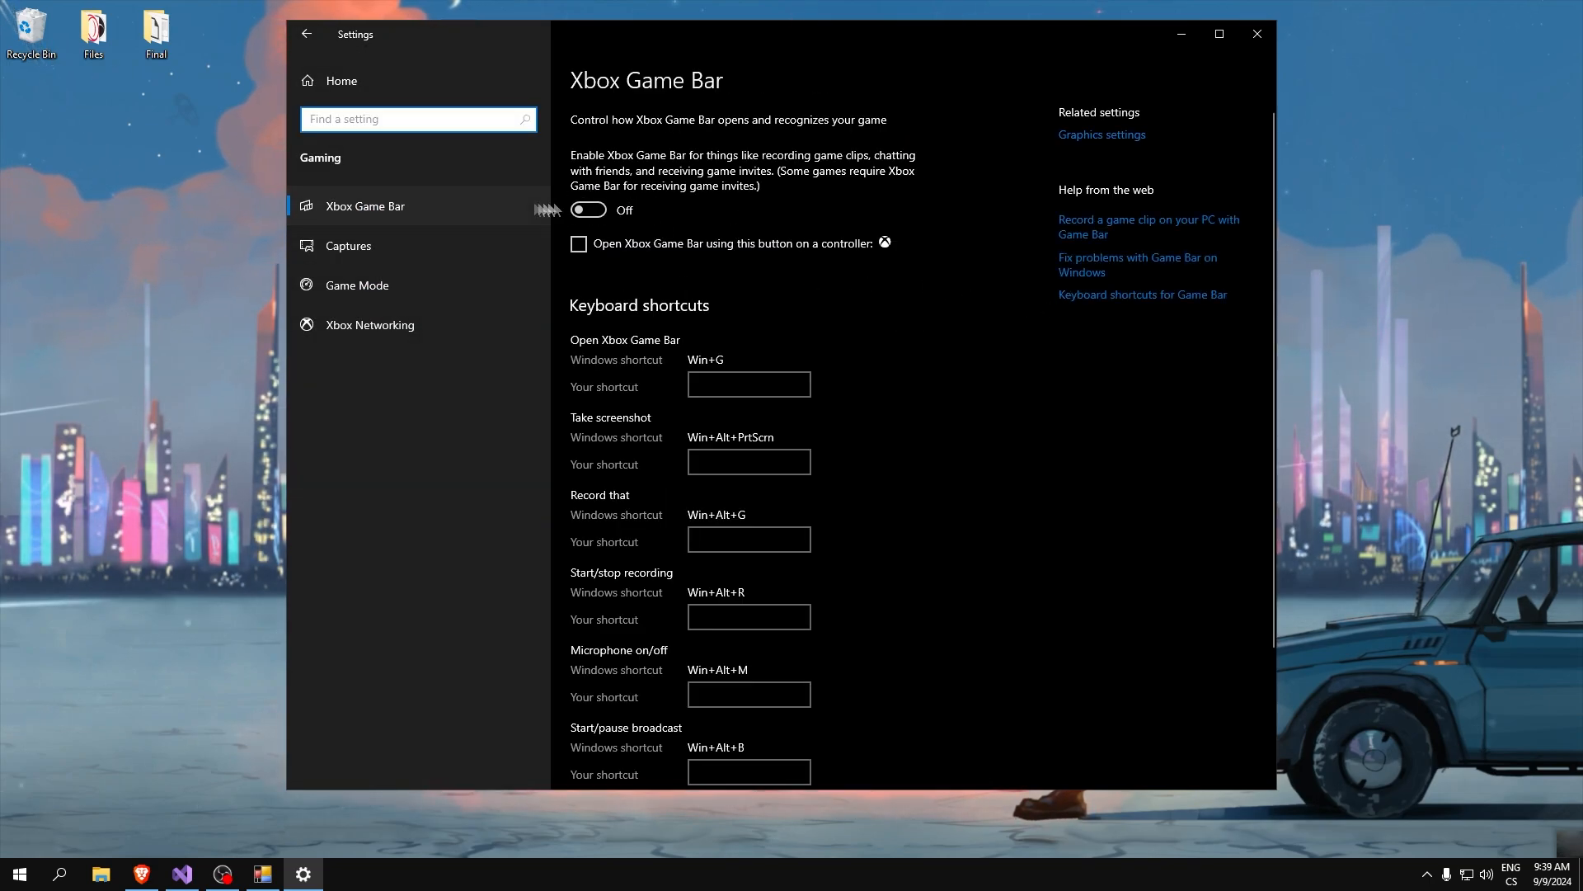
click(384, 239)
click(347, 281)
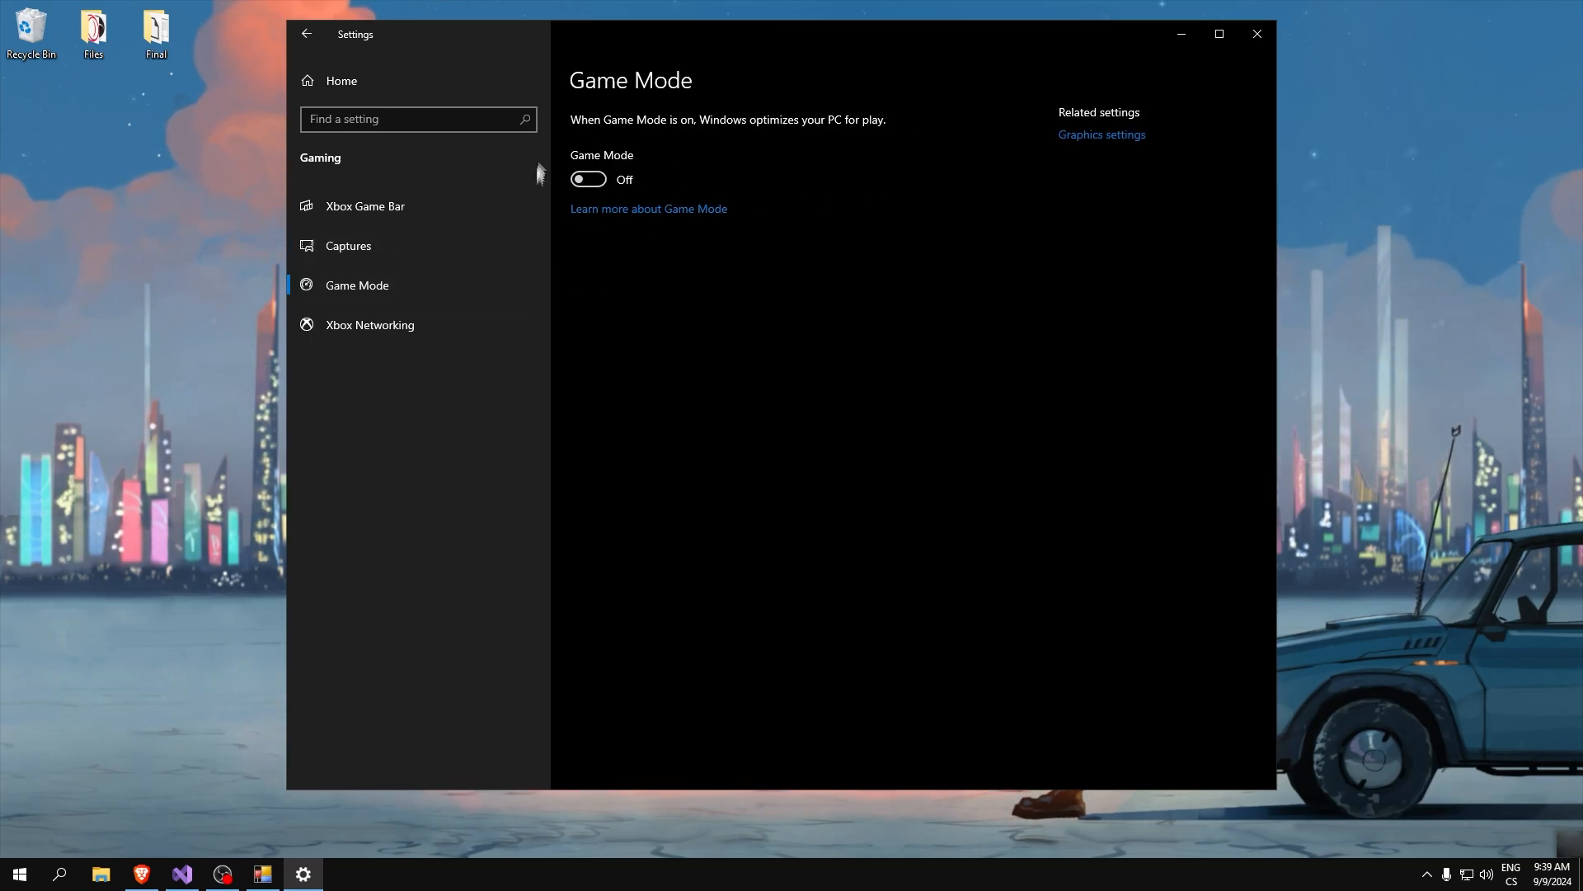
click(1253, 41)
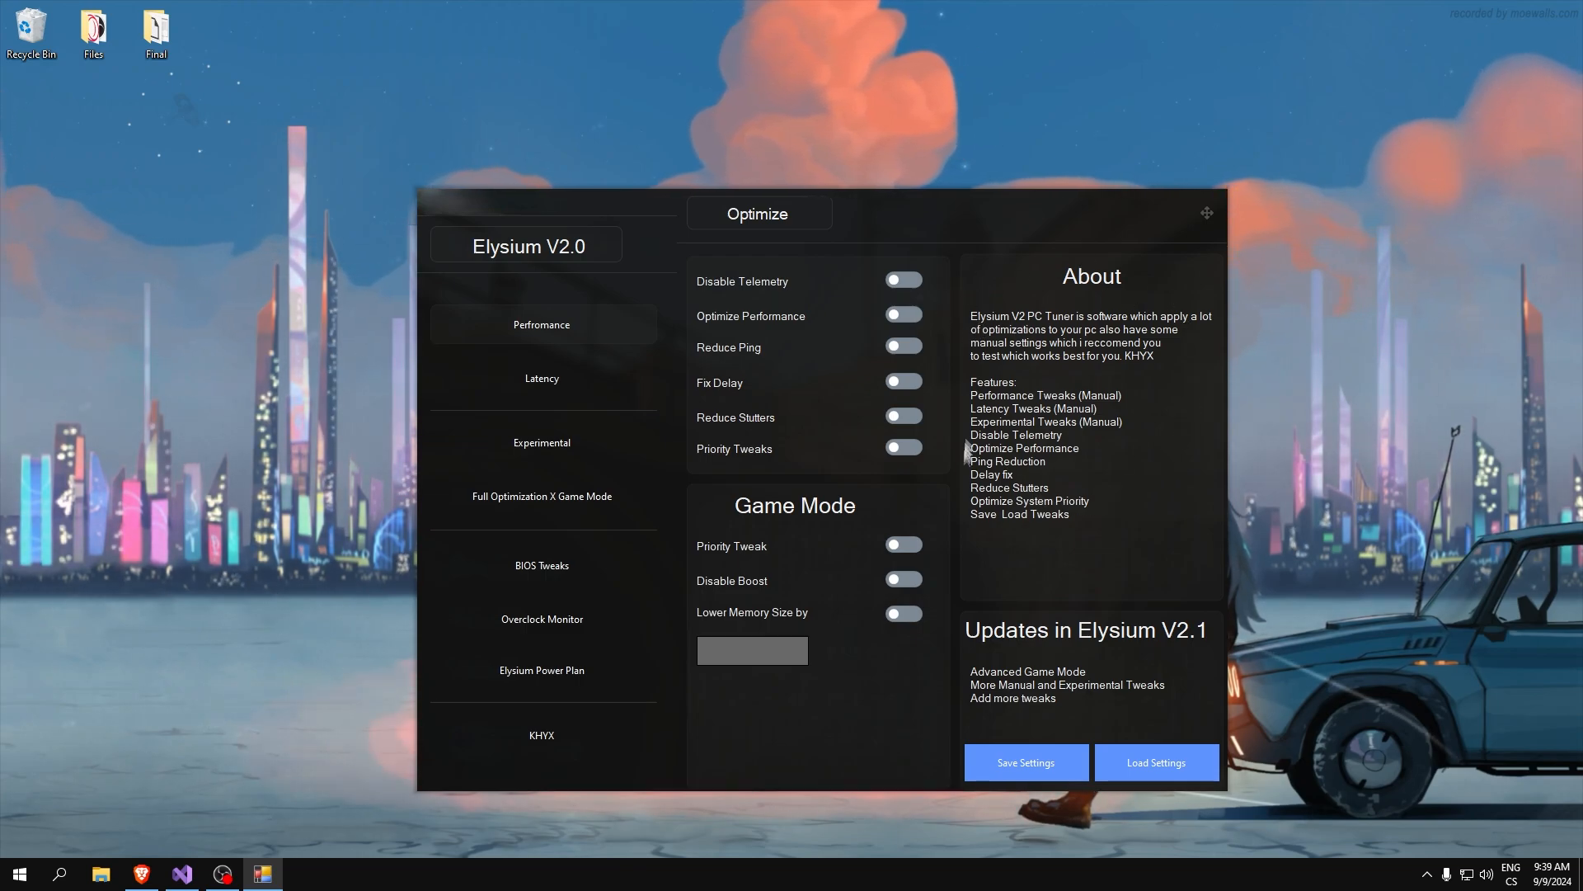
Review the Performance, Latency, Experimental, Full Optimization X Game Mode and BIOS Tweaks sections of Elysium V2.0.
click(504, 330)
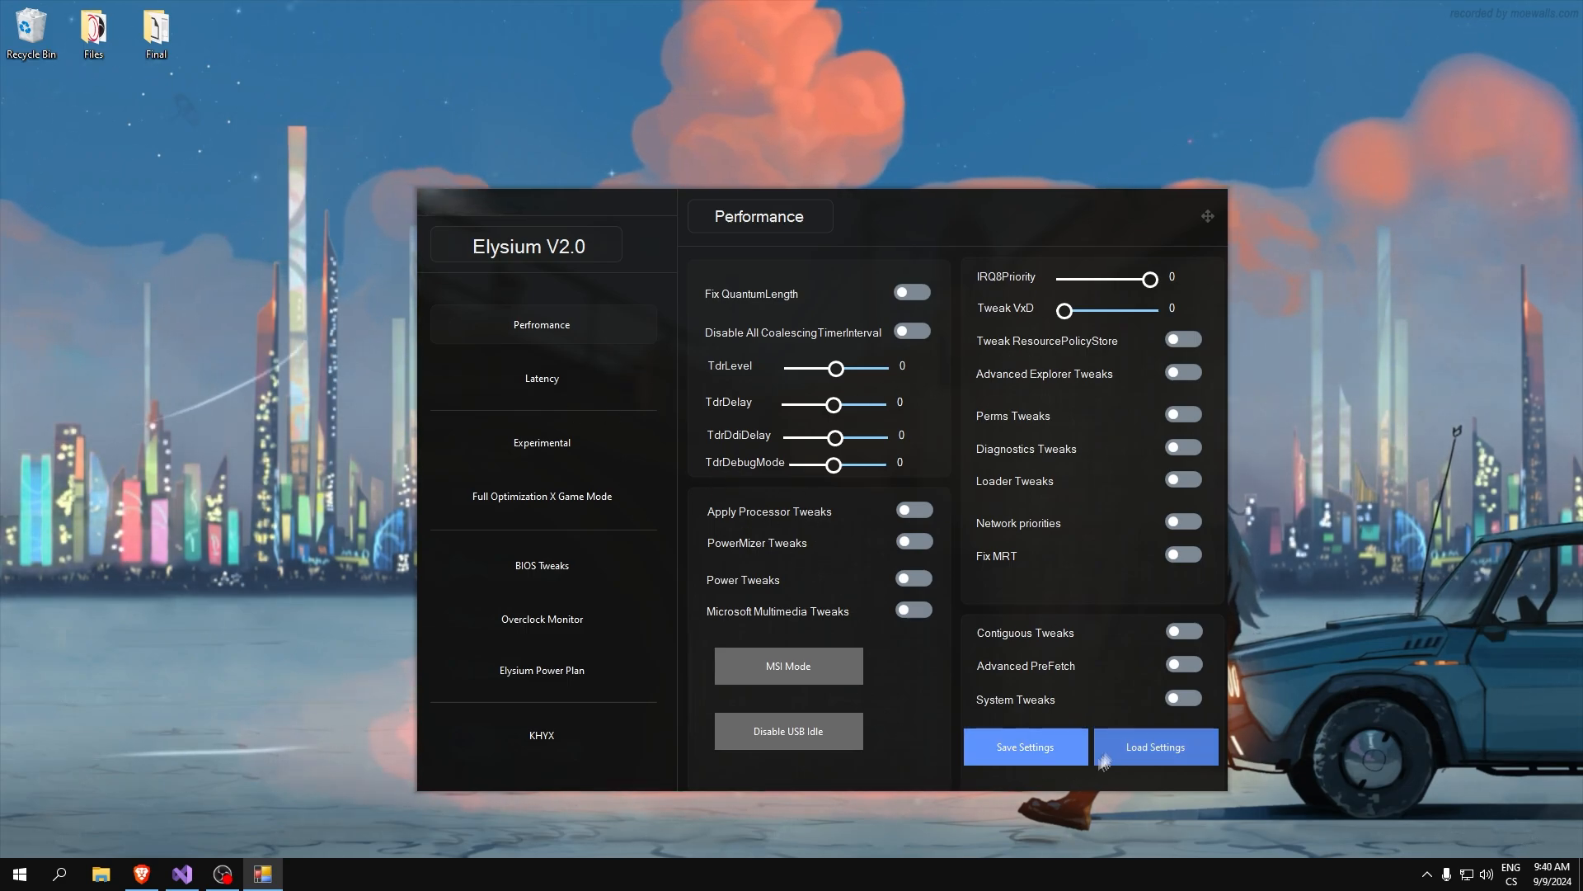
click(537, 376)
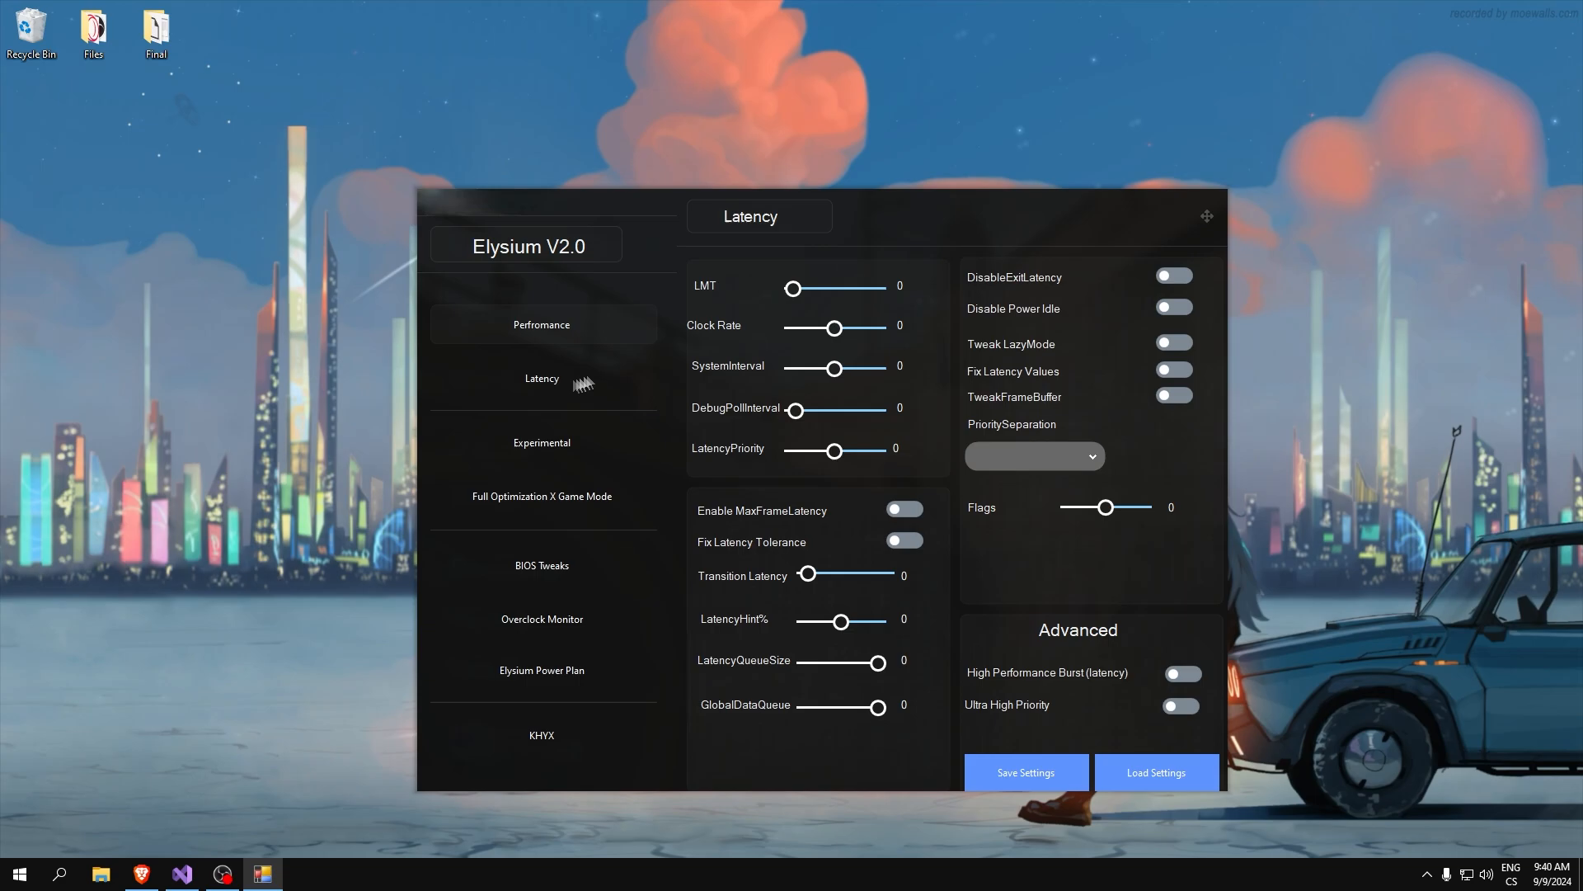
click(538, 444)
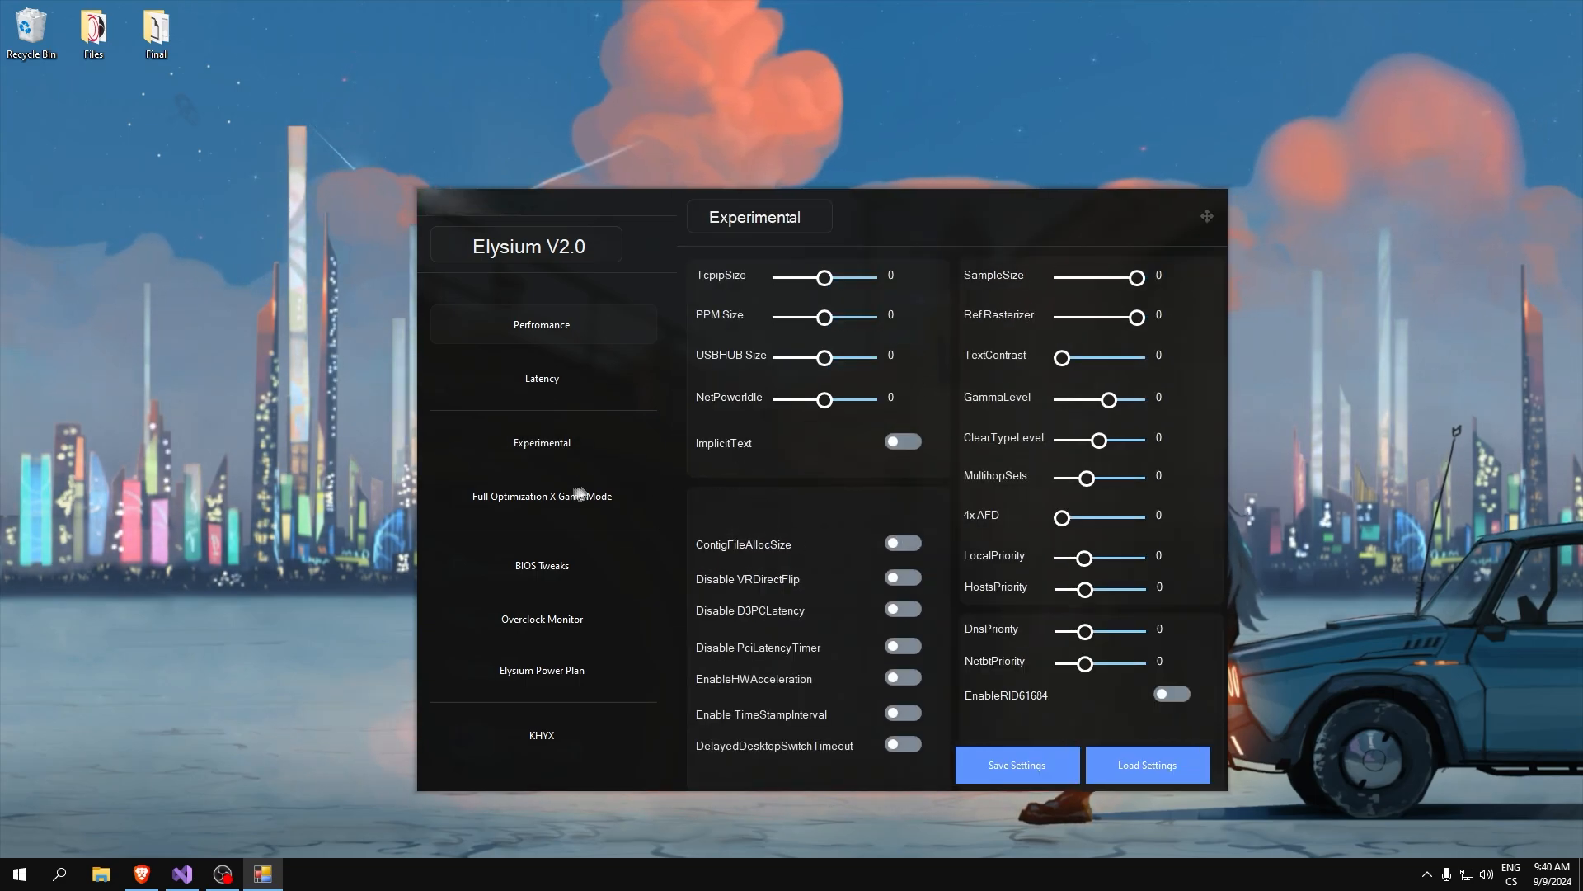
click(520, 498)
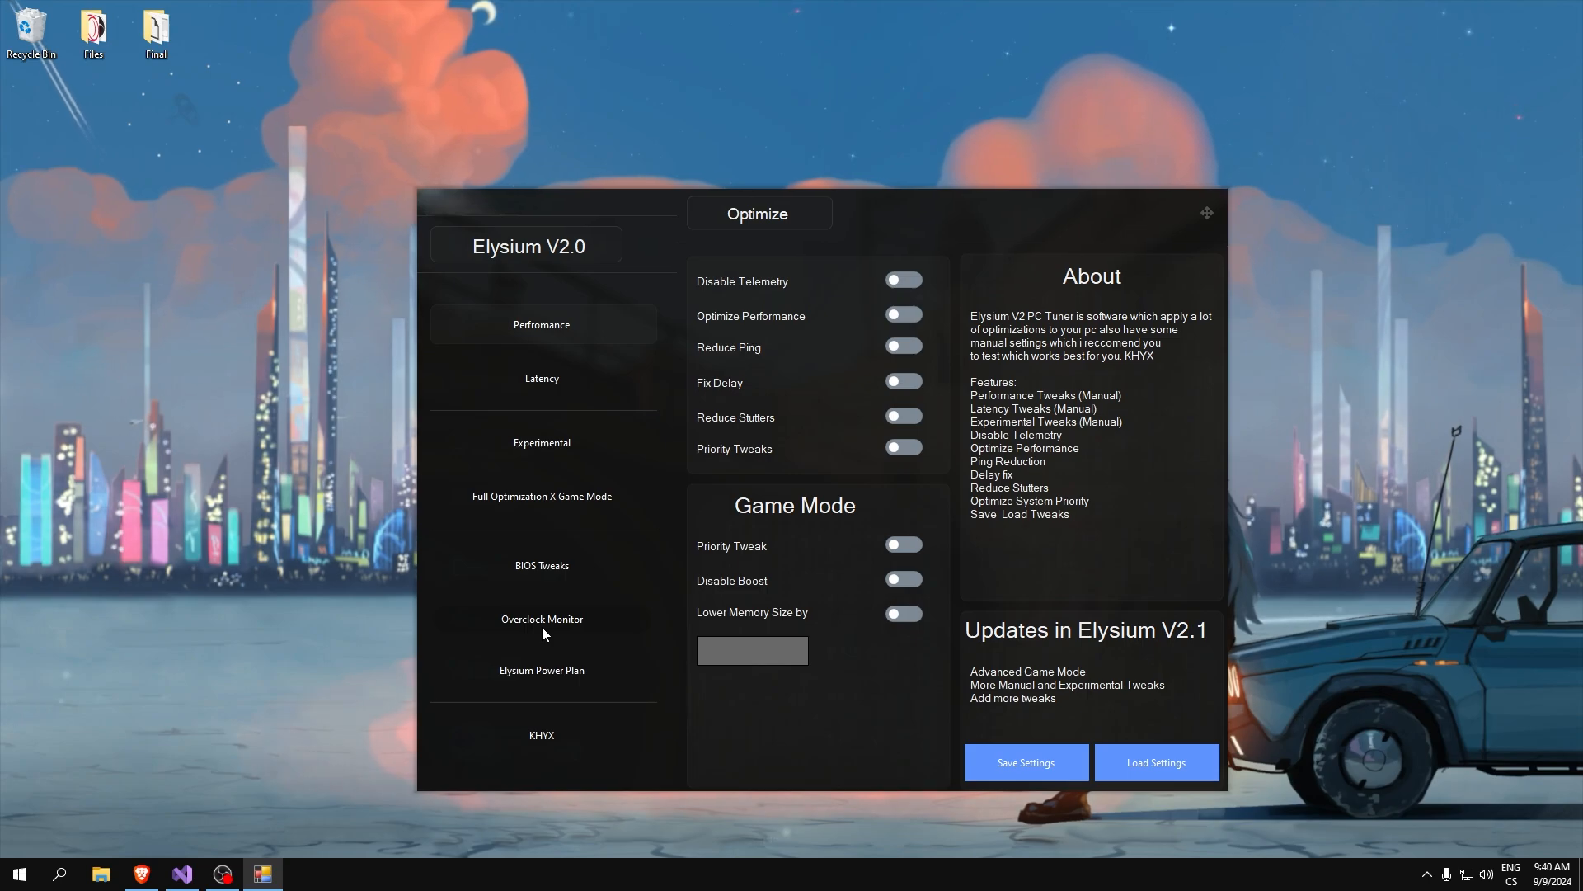
click(513, 563)
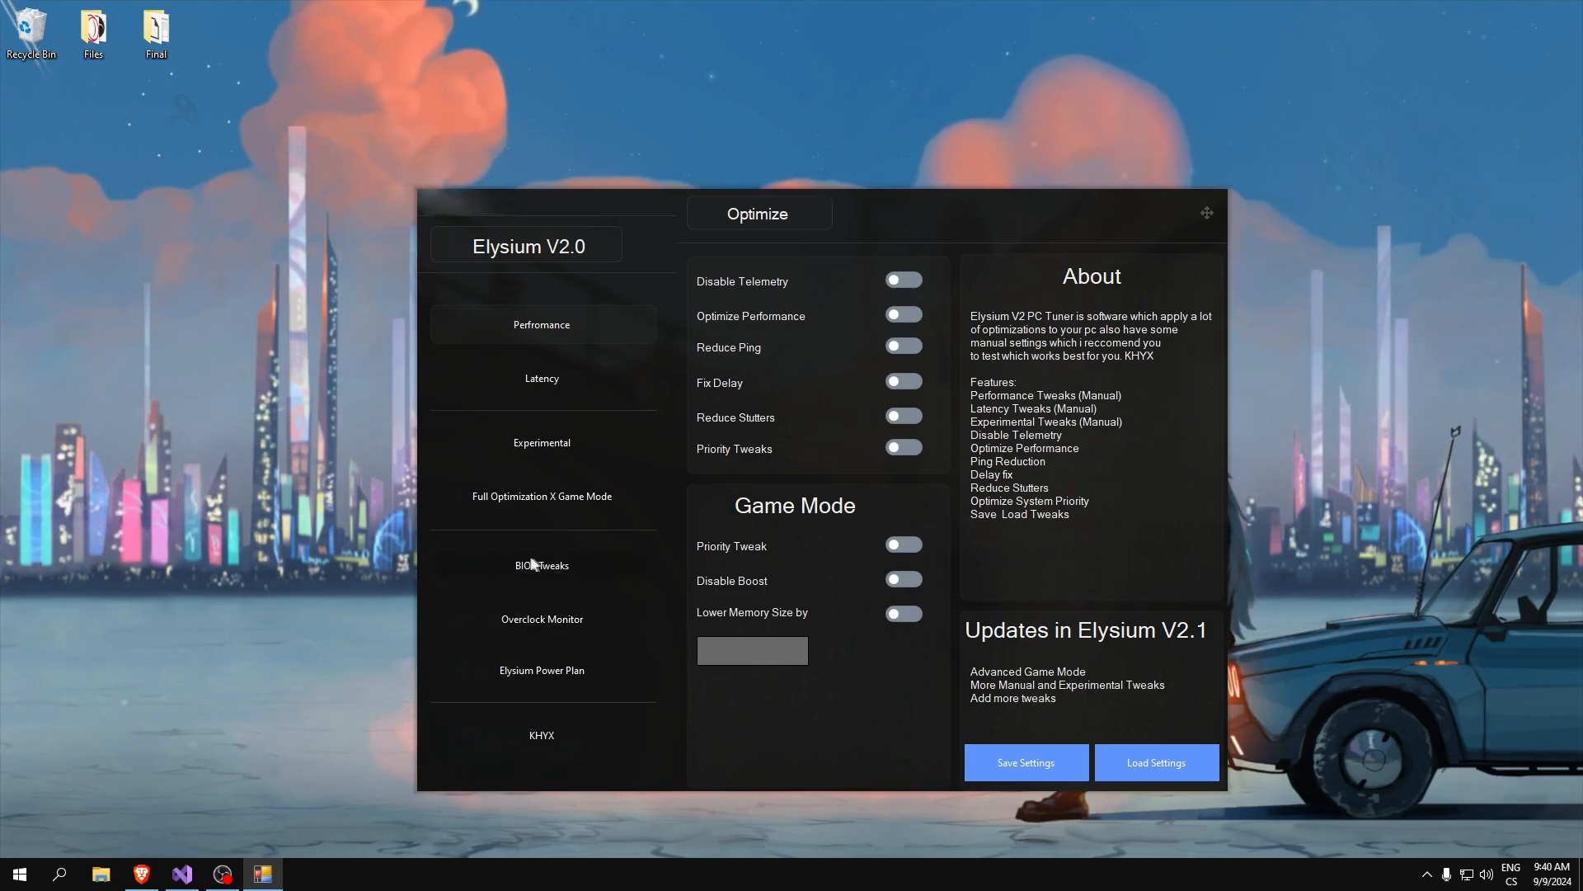